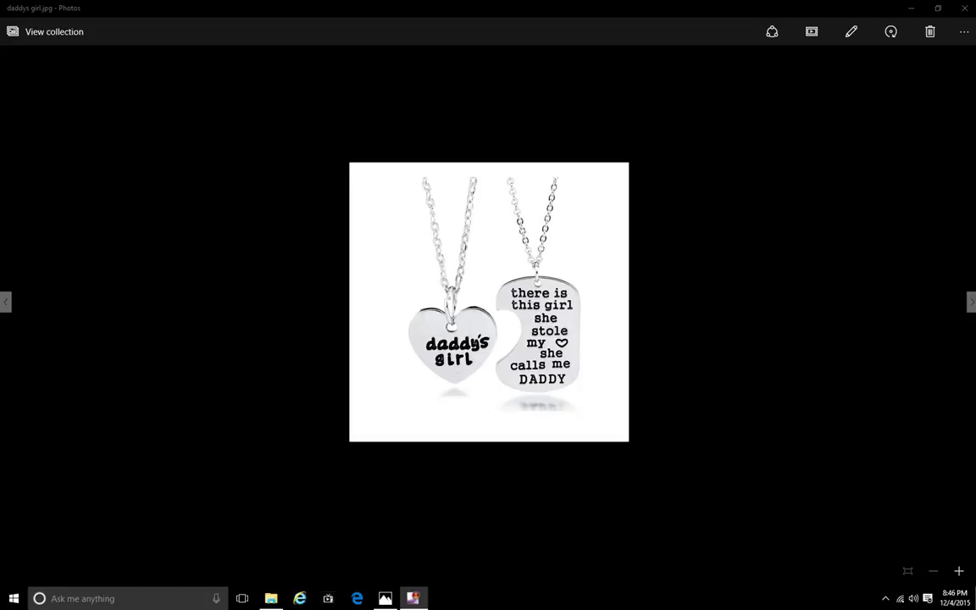
key("Right")
key("Left")
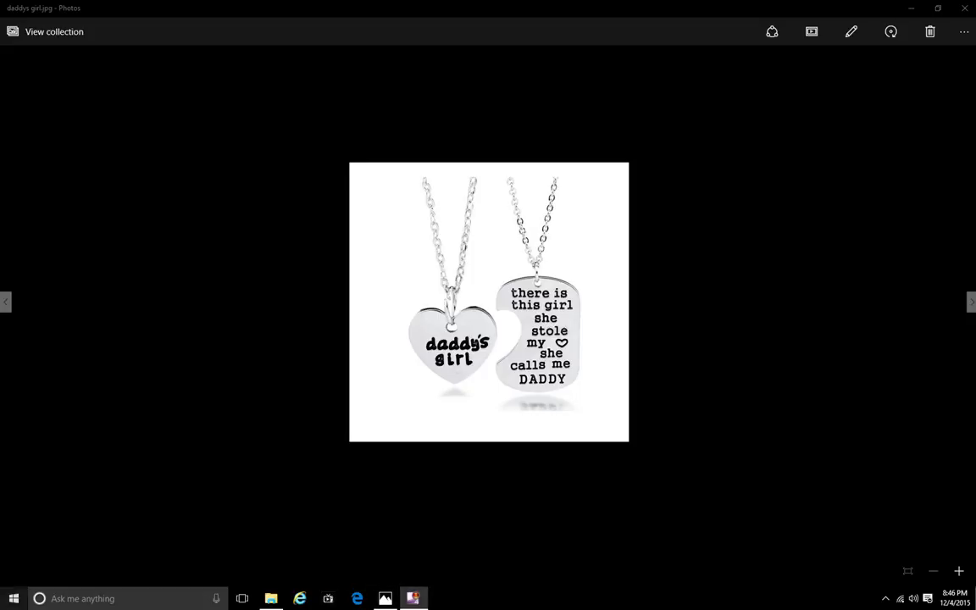
Launch SketchUp from the SketchUp 8 folder in the list of installed programs
key("super")
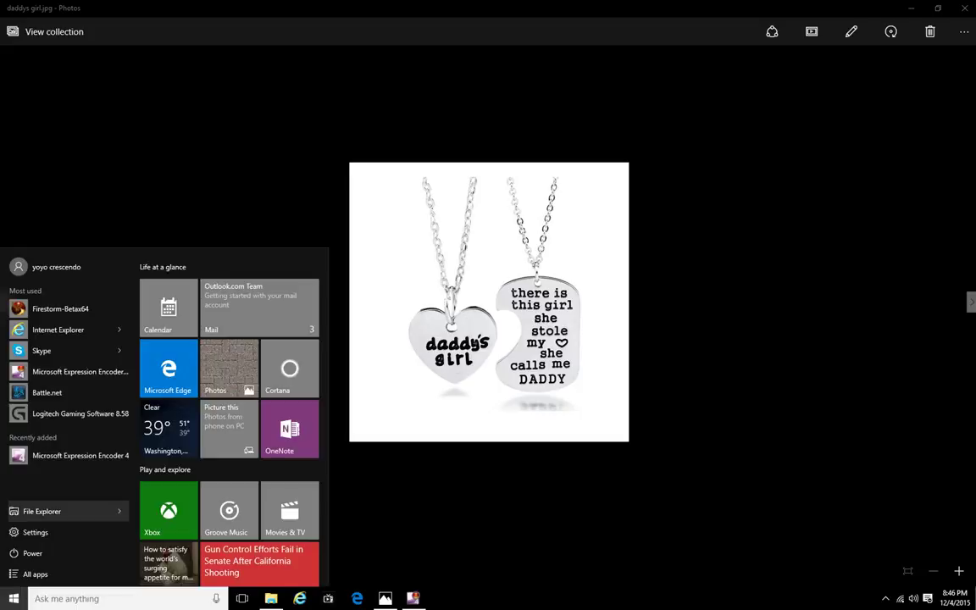
left_click(51, 575)
scroll(68, 370, "down", 3)
key("Down")
key("Down")
key("Down")
key("Down")
key("Down")
key("Down")
key("Down")
key("Down")
key("Down")
key("Down")
key("Down")
key("Down")
key("Down")
key("Down")
key("Down")
key("Down")
key("Down")
key("Down")
key("Down")
key("Down")
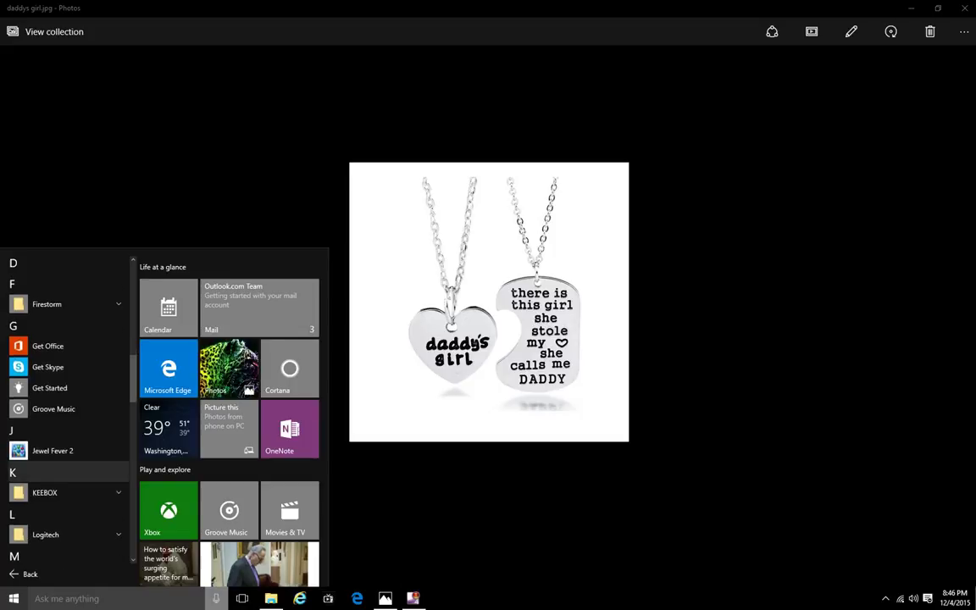
key("Down")
key("Down")
key("Down")
key("Down")
key("Down")
key("Down")
key("Down")
key("Down")
key("Down")
key("Down")
key("Down")
key("Down")
key("Down")
key("Down")
key("Down")
key("Down")
key("Down")
key("Down")
key("Down")
key("Down")
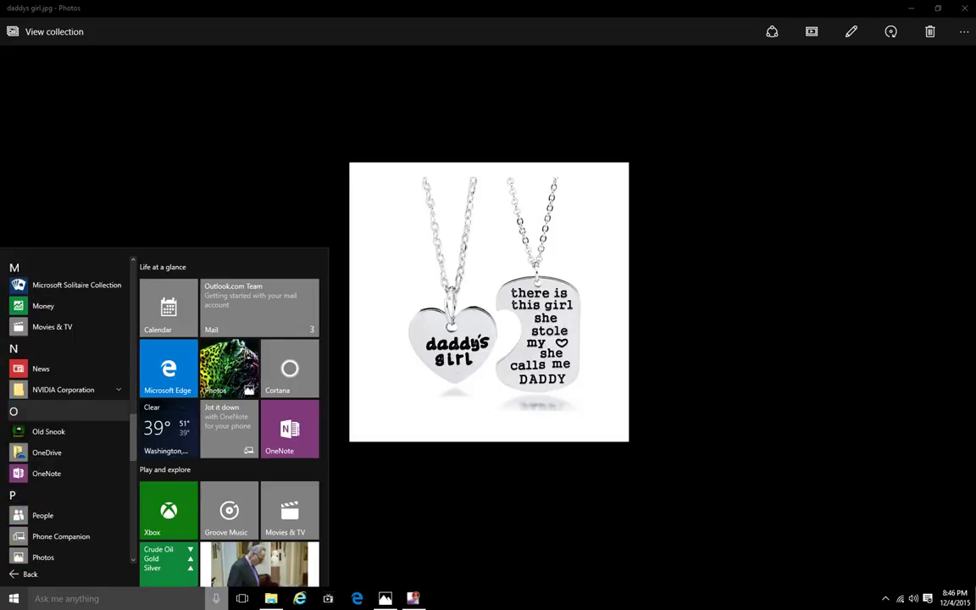
key("Down")
key("Down")
key("Down")
key("Down")
key("Down")
key("Down")
key("Down")
key("Down")
key("Down")
key("Down")
key("Down")
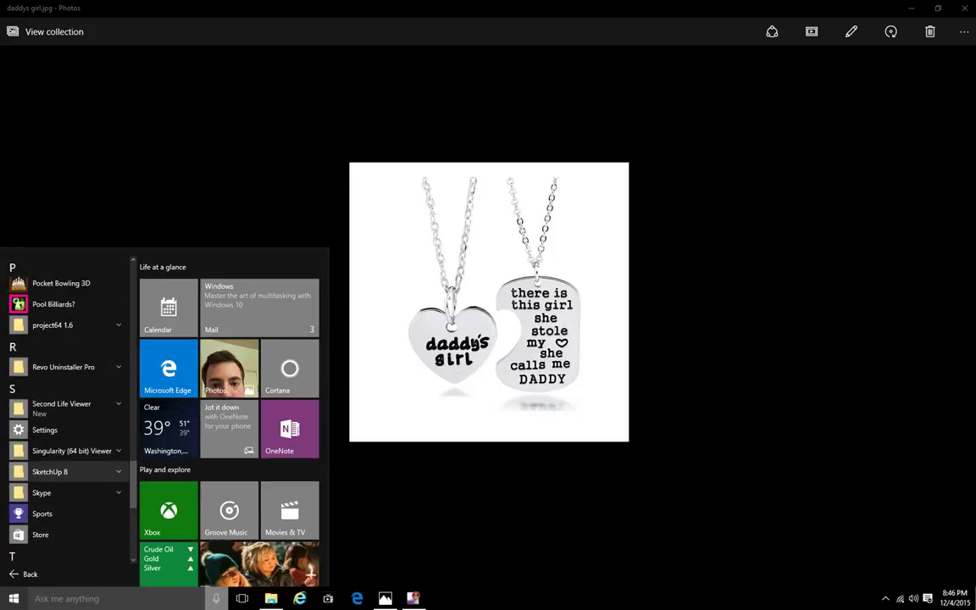
key("Return")
key("Down")
key("Down")
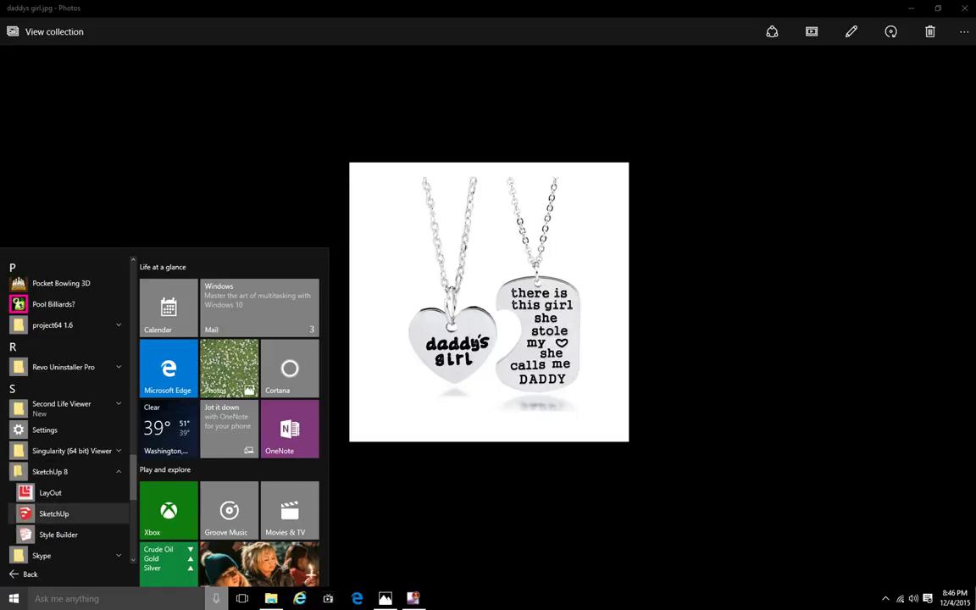
key("Return")
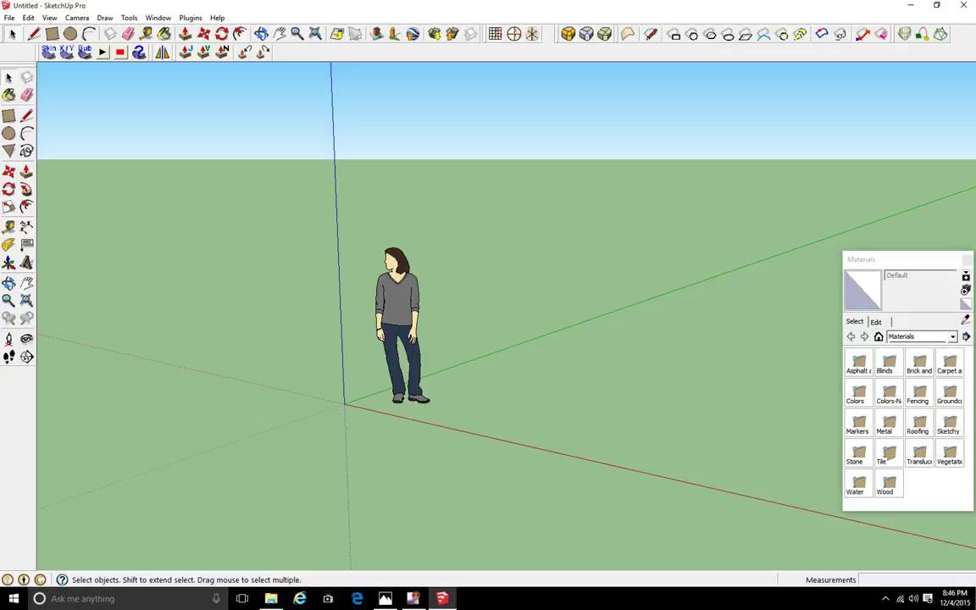
Erase the default person figure standing near the origin
right_click(405, 264)
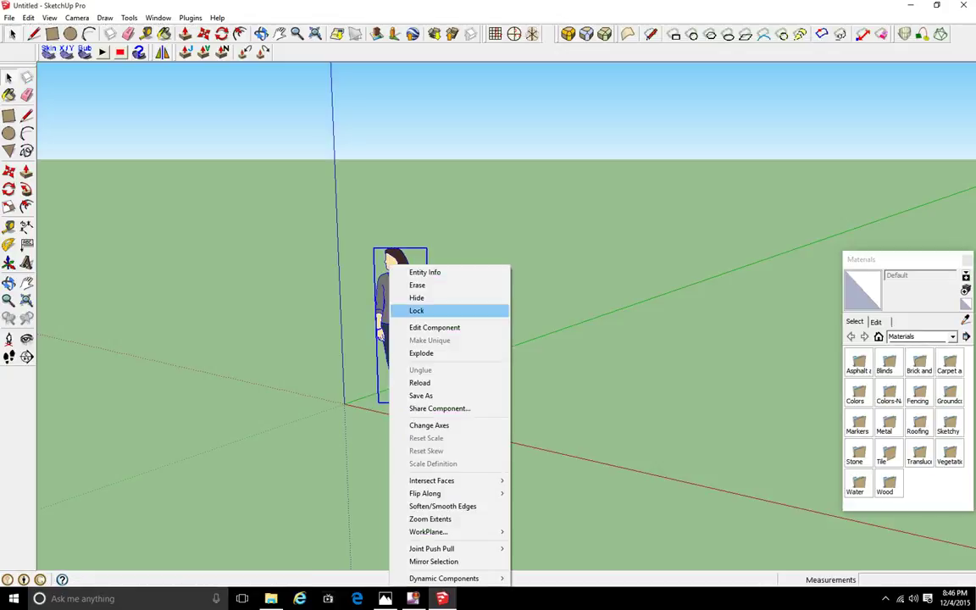
left_click(428, 283)
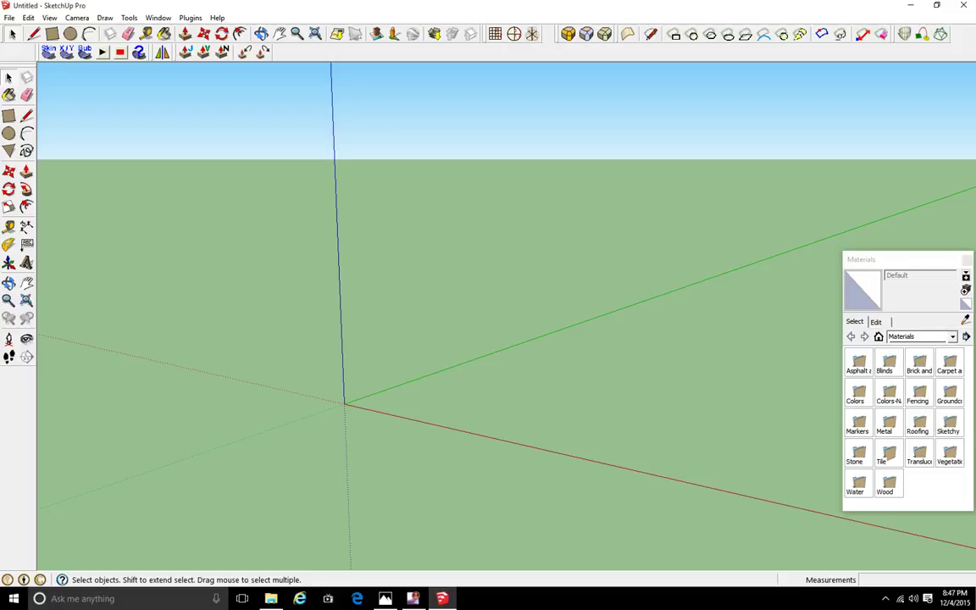
Create a vertical 50 x 50 ft WorkPlane with a 5 ft grid, centred on the origin along the red and blue axes
middle_click_drag(475, 322, 458, 295)
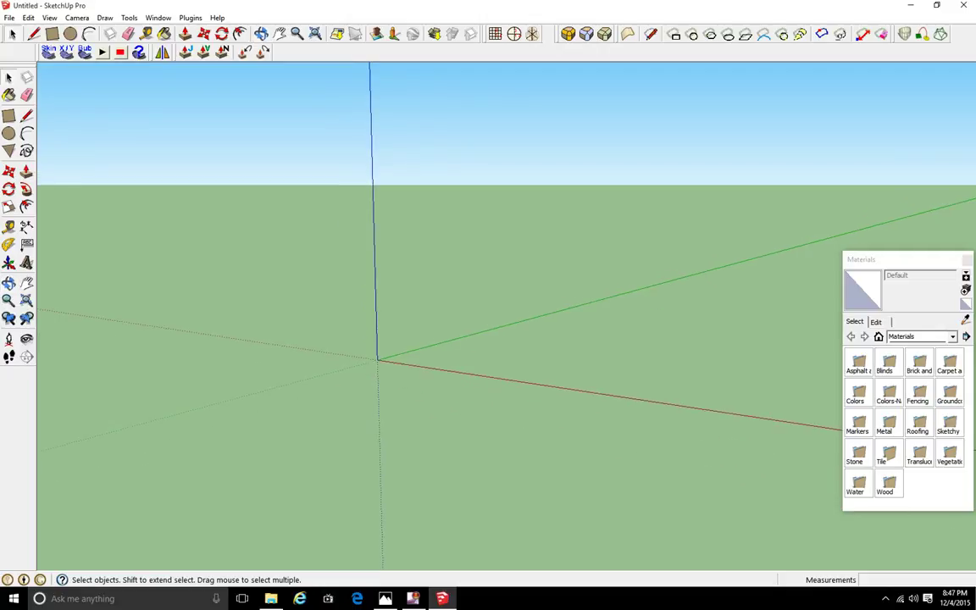
left_click(496, 34)
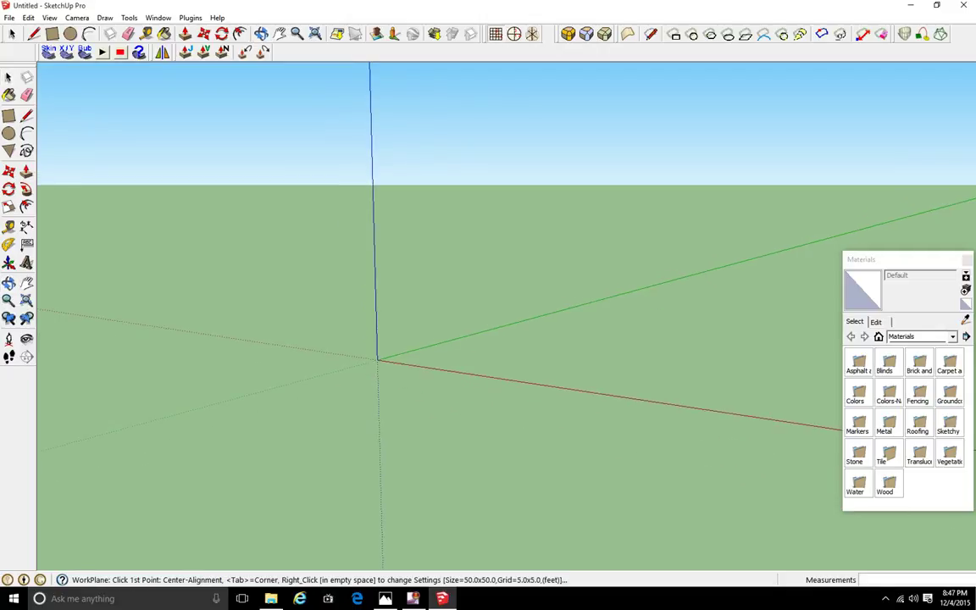
left_click(377, 360)
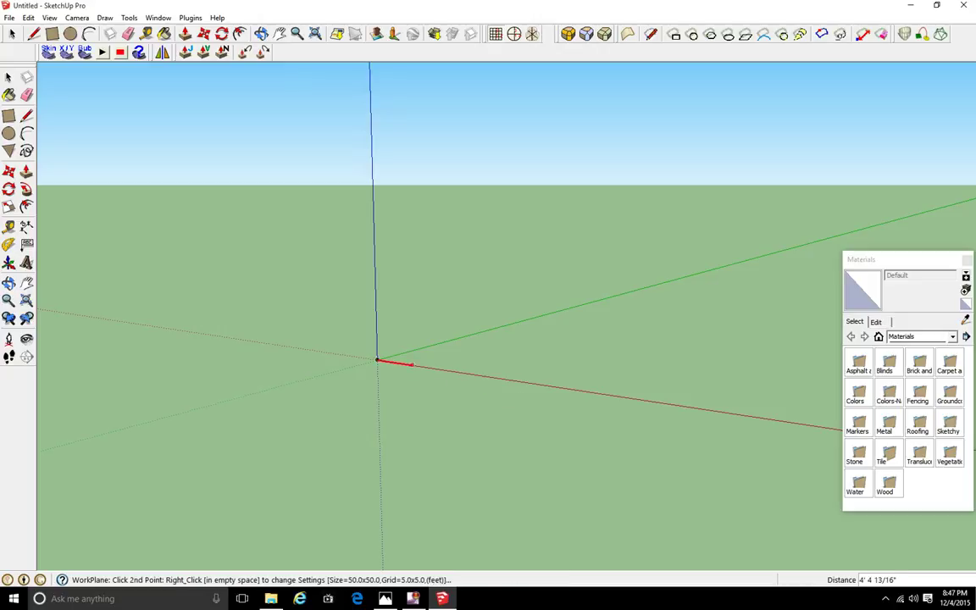
left_click(549, 385)
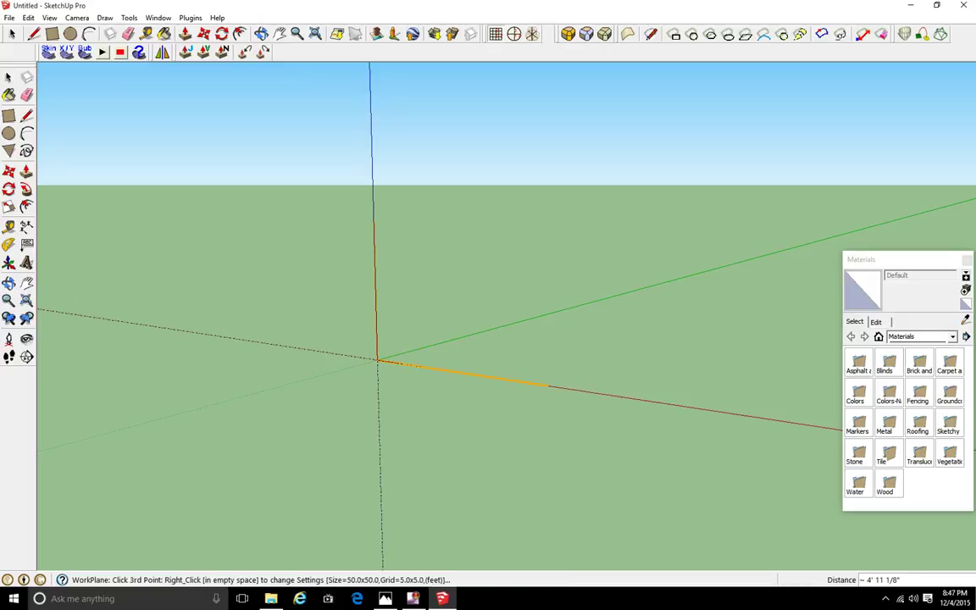
right_click(373, 221)
key("Return")
key("Return")
left_click(371, 175)
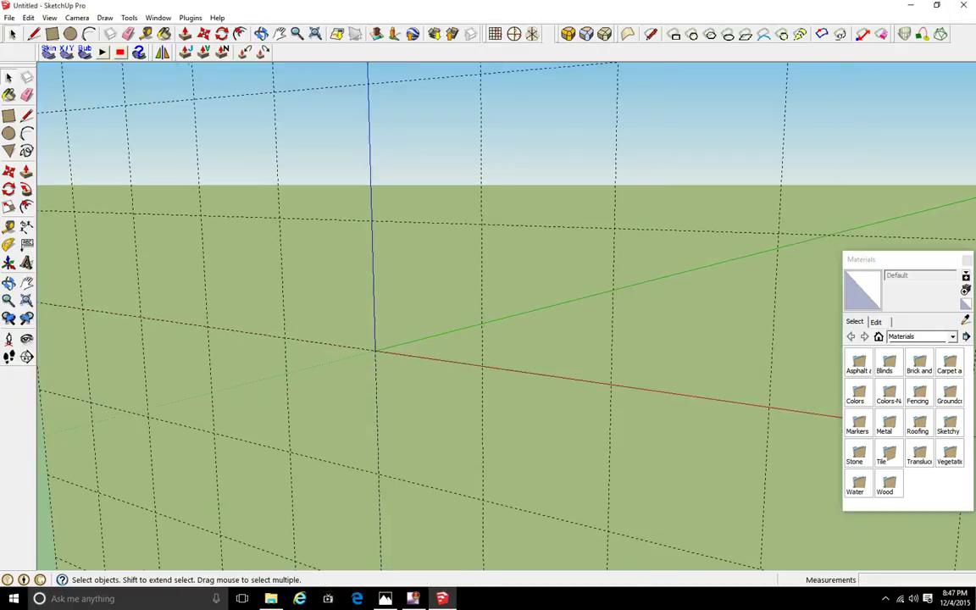
Draw a 50' x 50' rectangle covering the whole work plane grid, from its lower-left to its upper-right corner
scroll(372, 174, "down", 5)
middle_click_drag(207, 230, 307, 247)
scroll(305, 248, "down", 10)
scroll(203, 250, "up", 3)
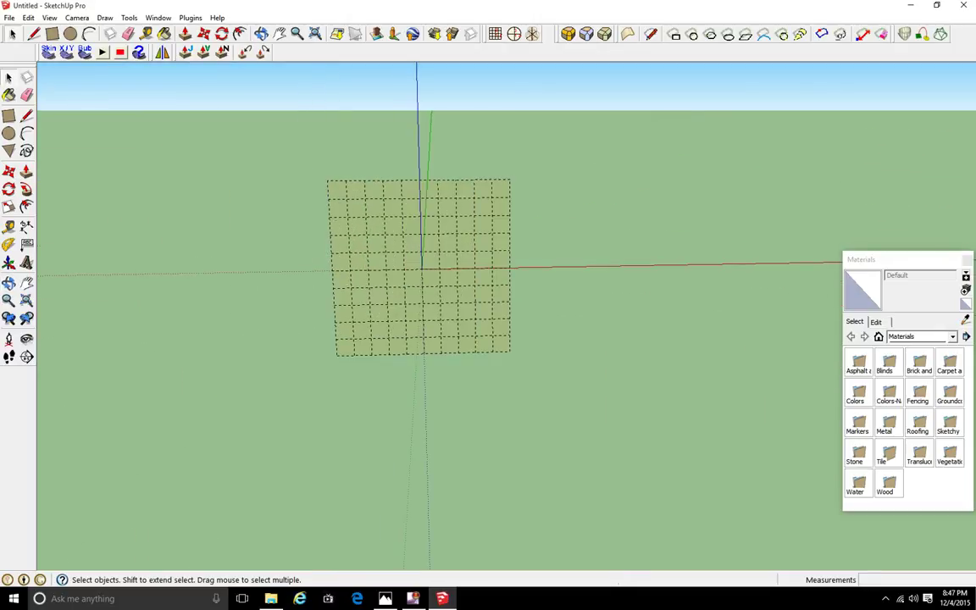
scroll(417, 251, "up", 4)
scroll(416, 252, "down", 1)
middle_click_drag(417, 252, 403, 236)
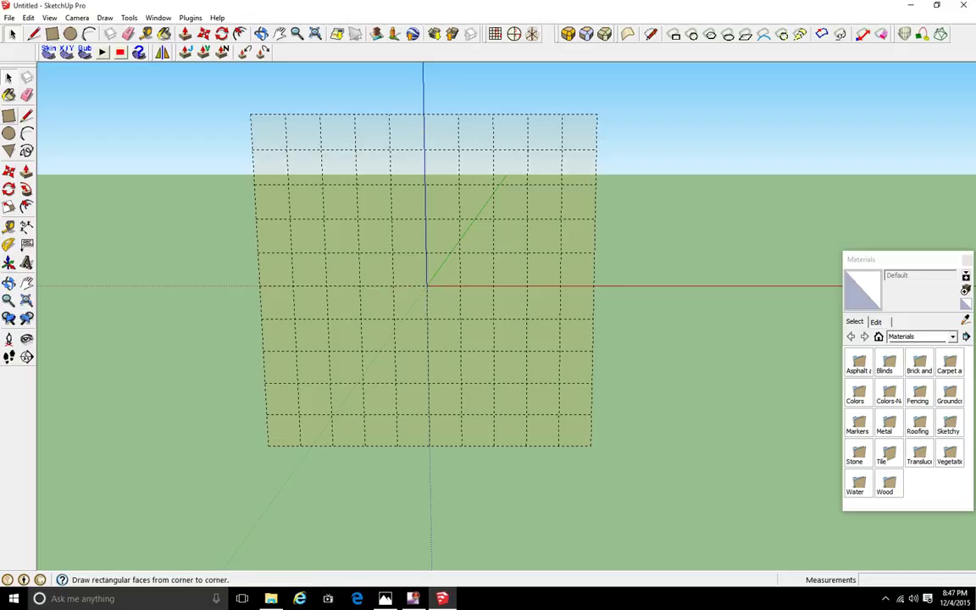
left_click(8, 116)
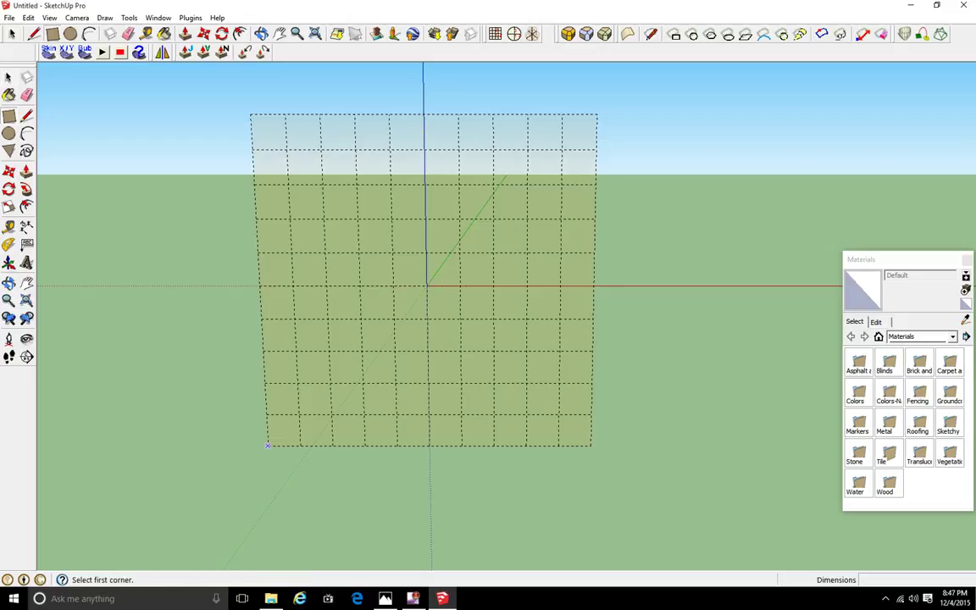
left_click(266, 445)
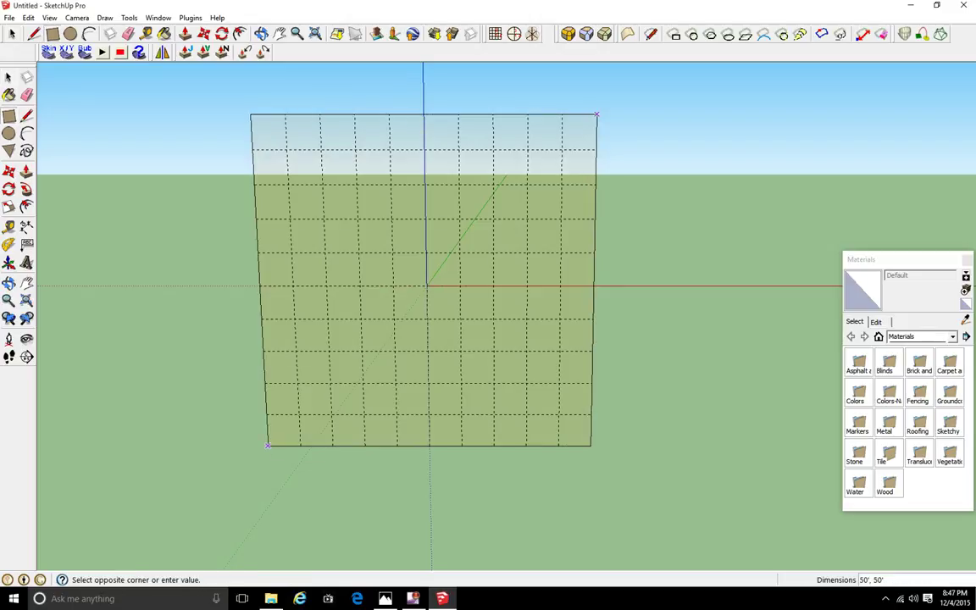
left_click(597, 115)
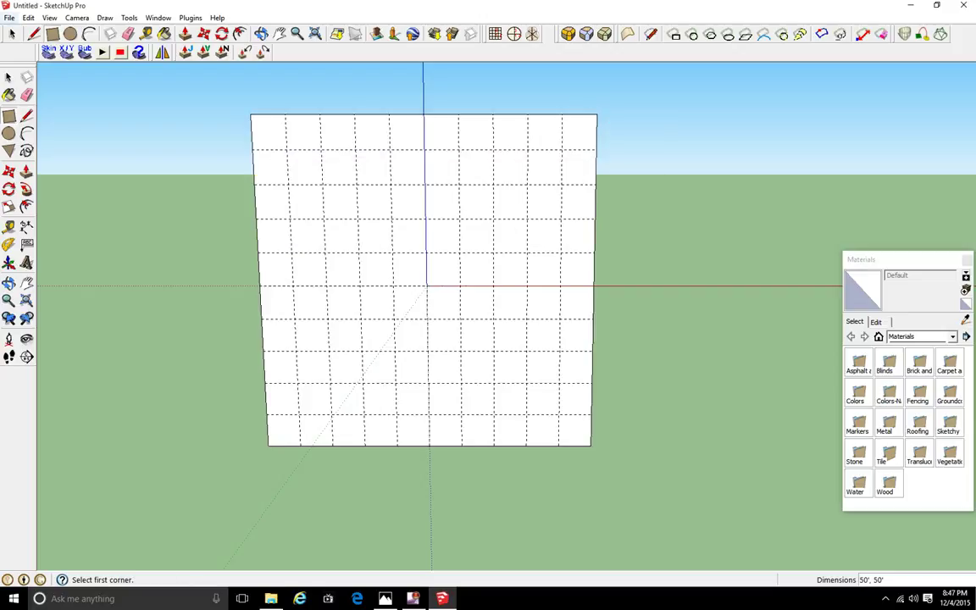
Import daddys girl.jpg as a texture and fit it corner to corner onto the 50' square face
left_click(9, 18)
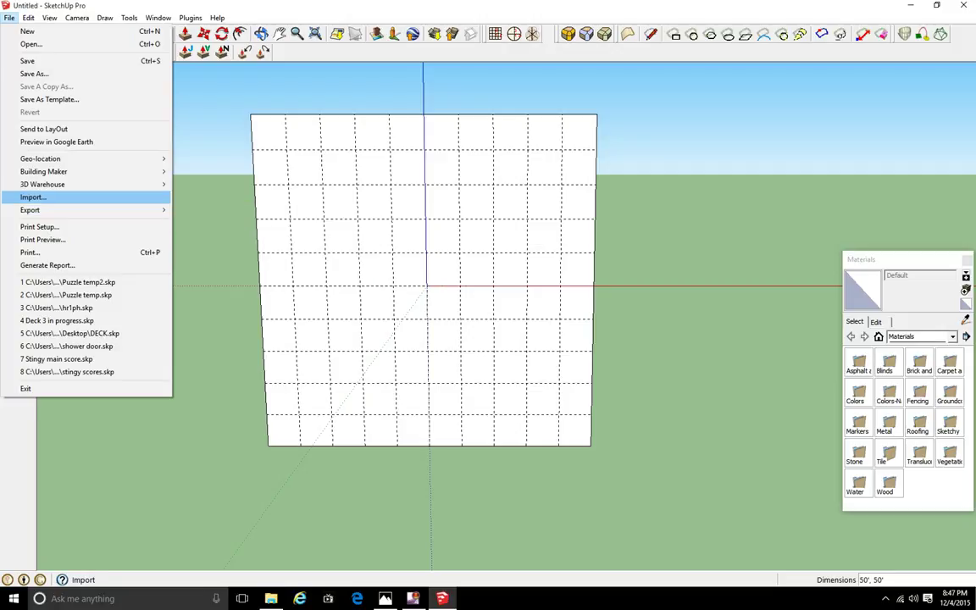
left_click(34, 197)
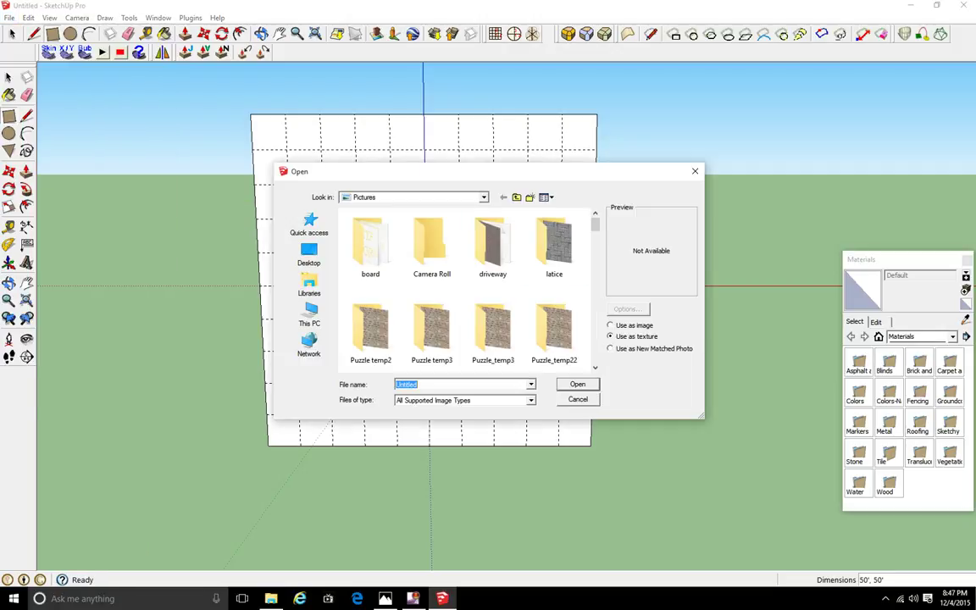
scroll(461, 288, "down", 10)
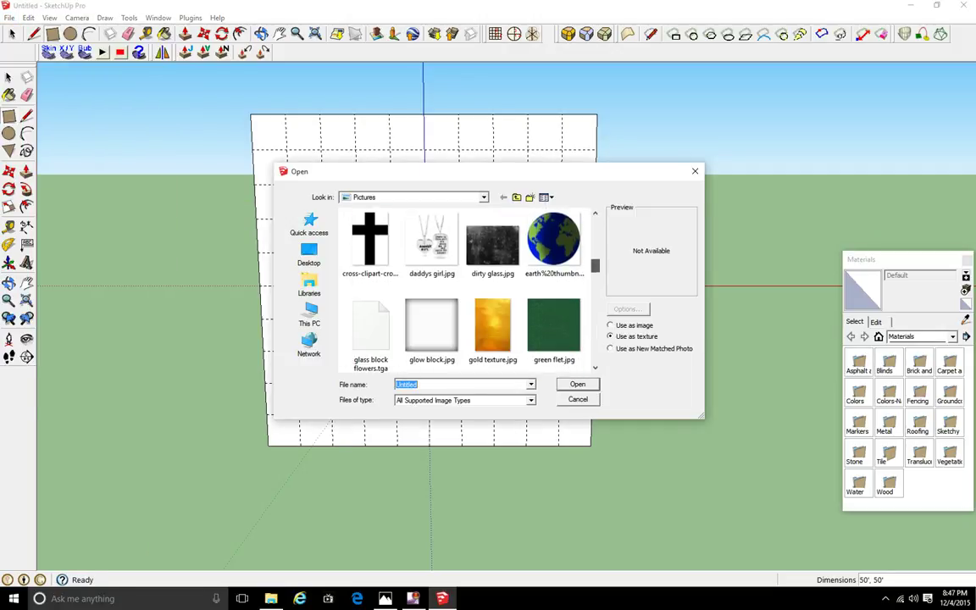
left_click(441, 245)
left_click(578, 384)
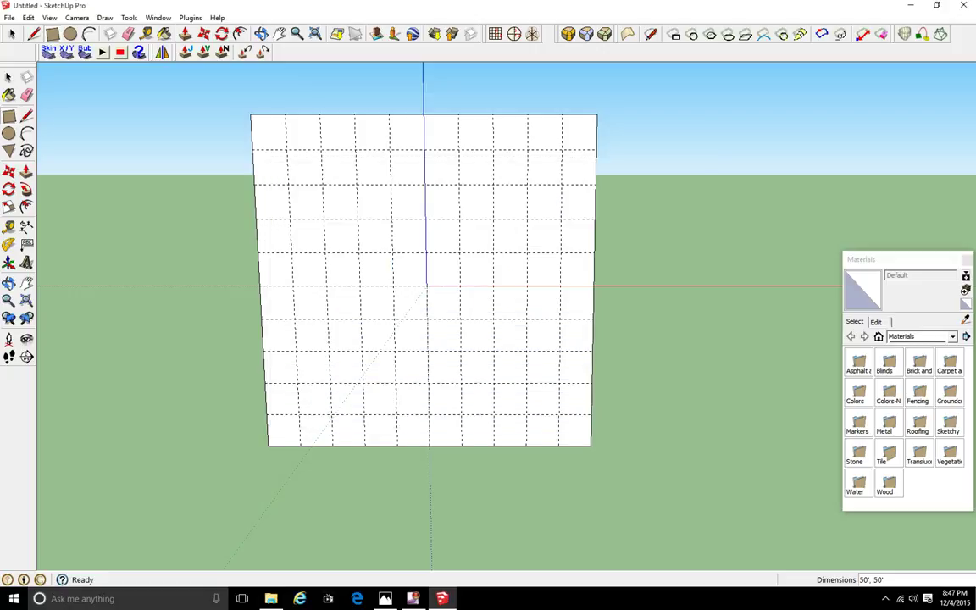
left_click(268, 445)
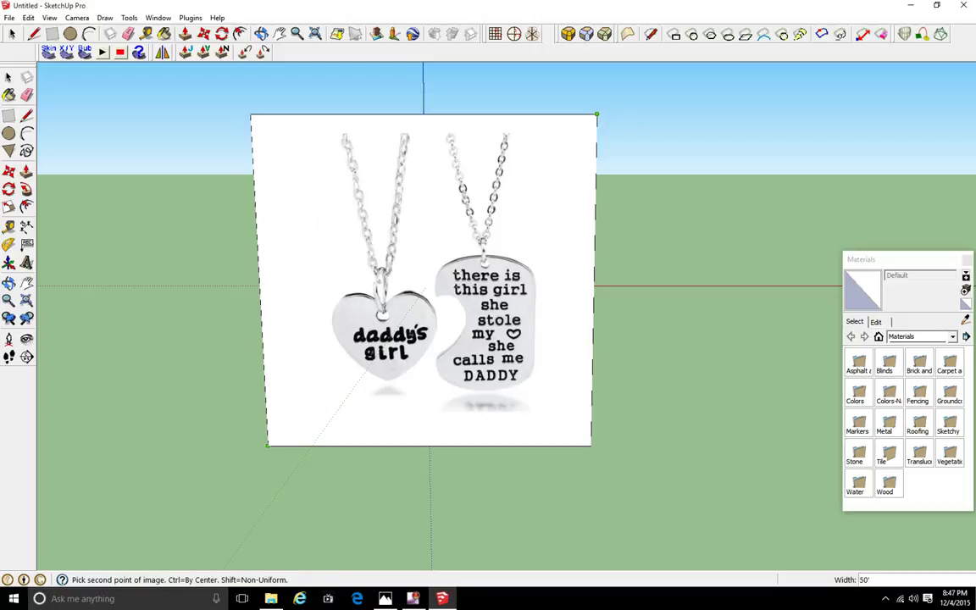
left_click(596, 114)
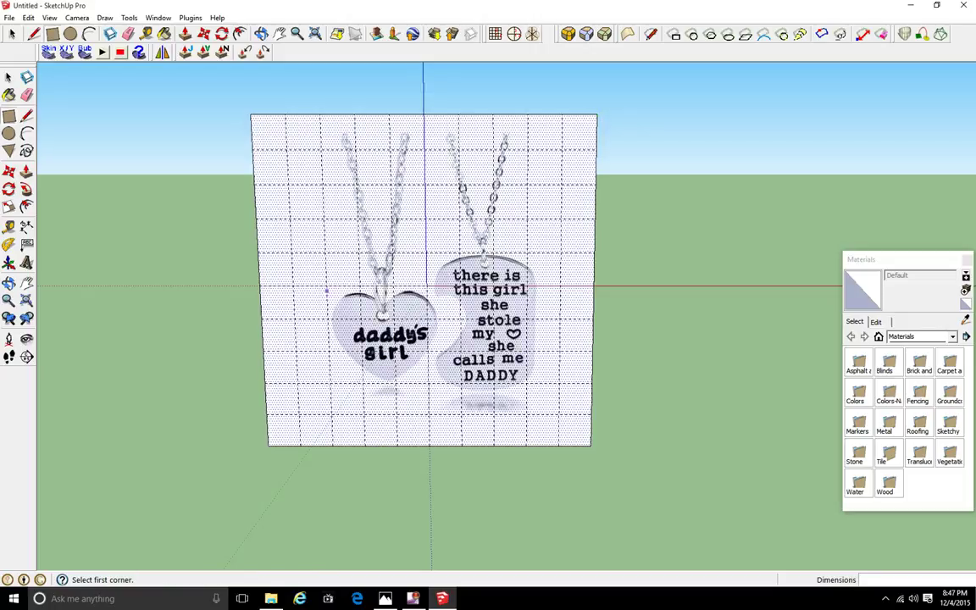
Set the standard Front view facing the textured square and clear the selection
scroll(448, 347, "up", 5)
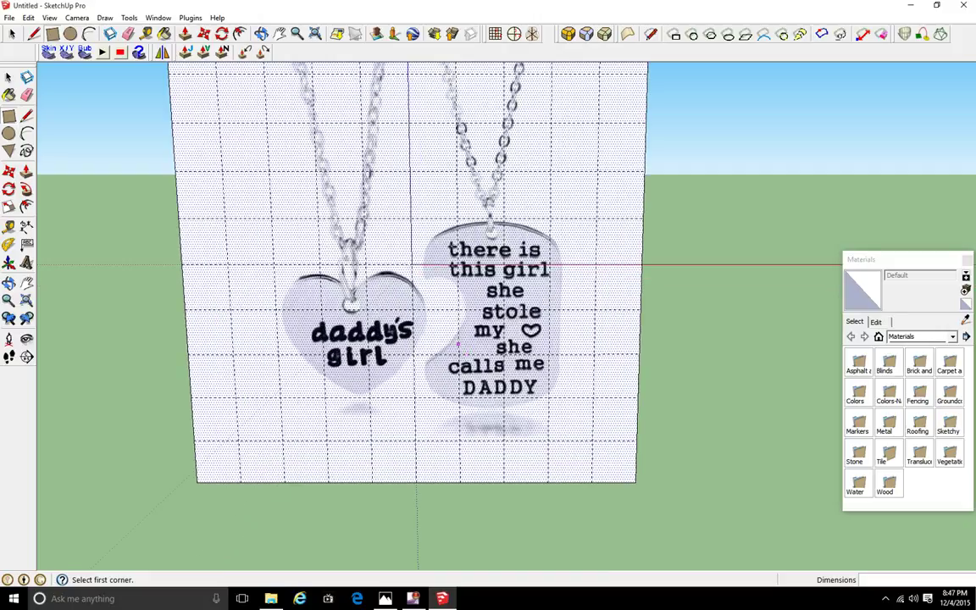
scroll(406, 288, "down", 5)
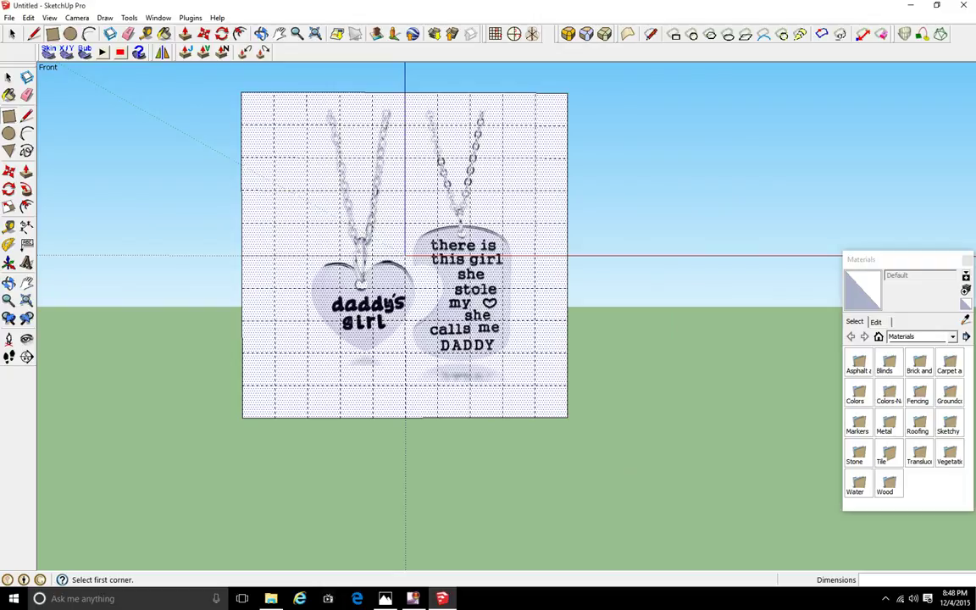
scroll(408, 252, "up", 2)
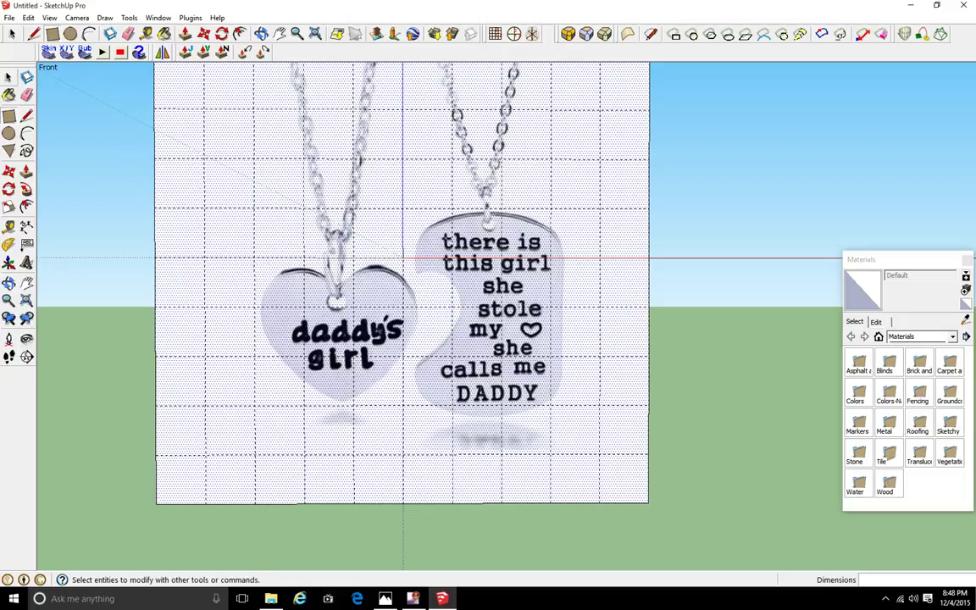
left_click(10, 77)
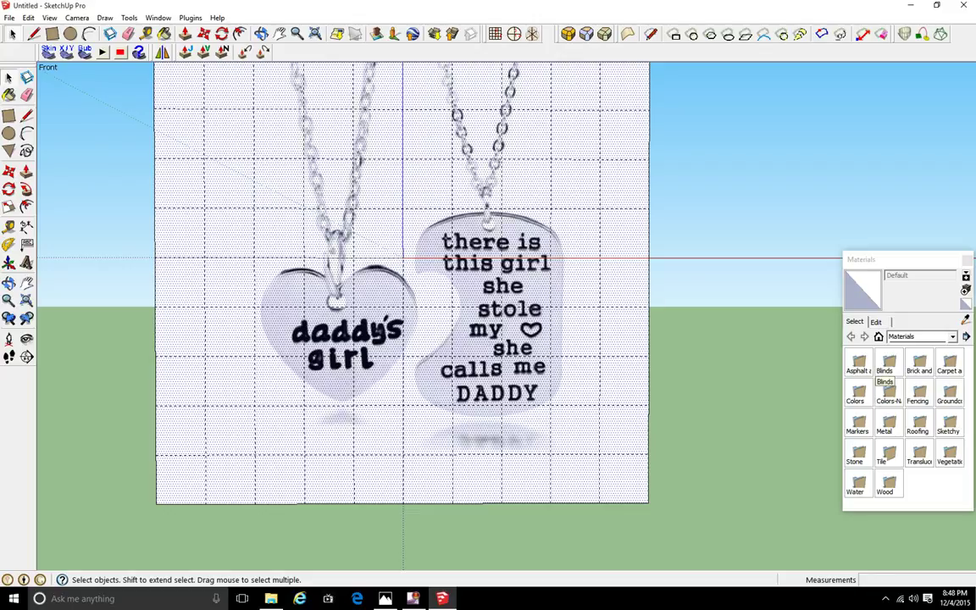
key("ctrl+t")
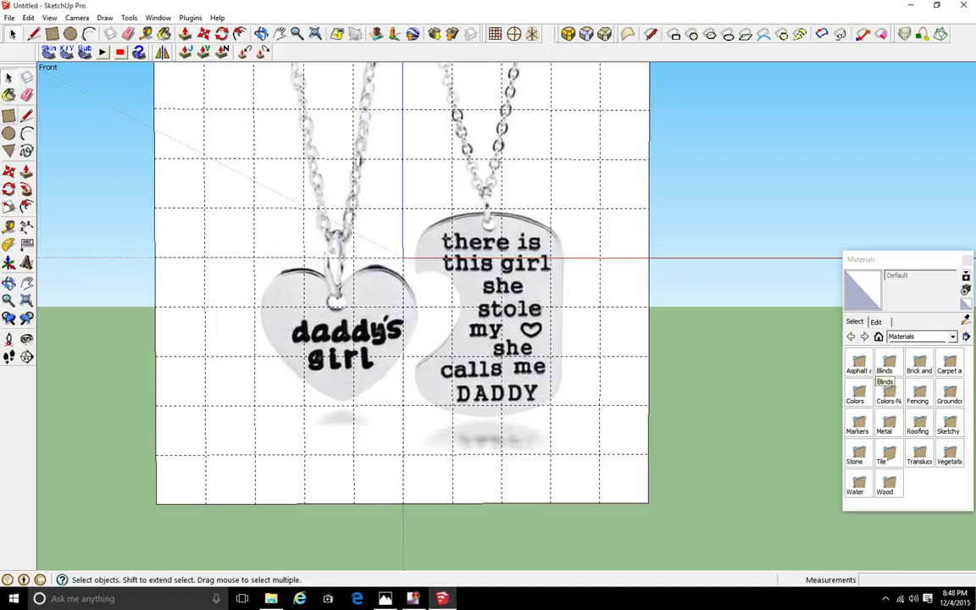
Trace the dog tag's left edge with an arc about 2' long, running upward from the upper corner of the heart cutout
left_click(26, 133)
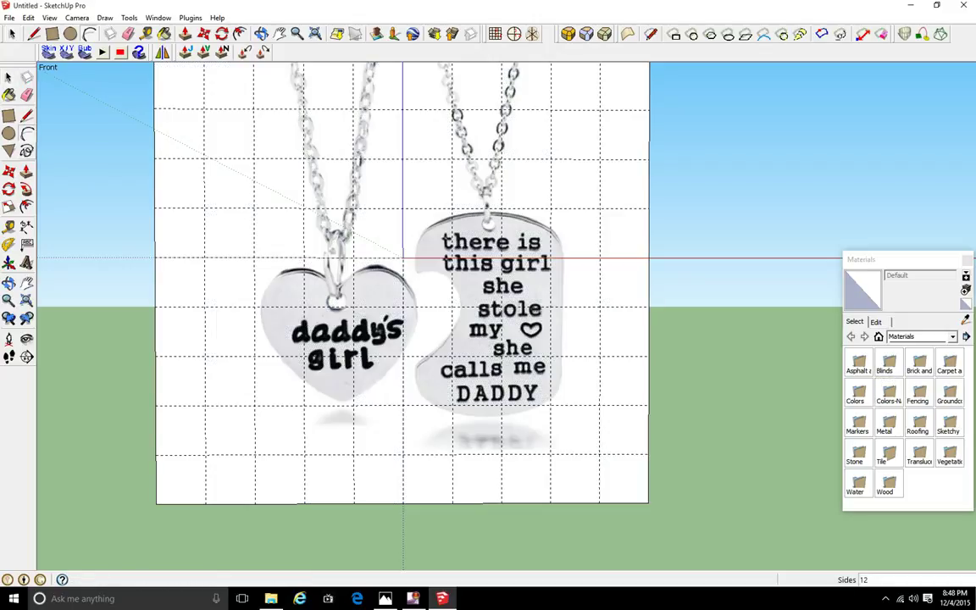
scroll(438, 238, "up", 5)
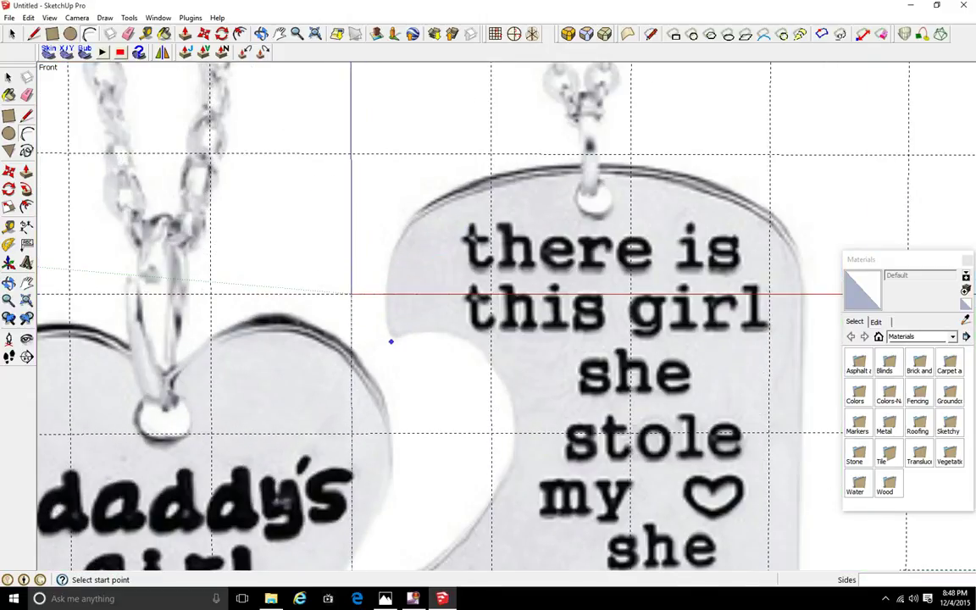
left_click(390, 333)
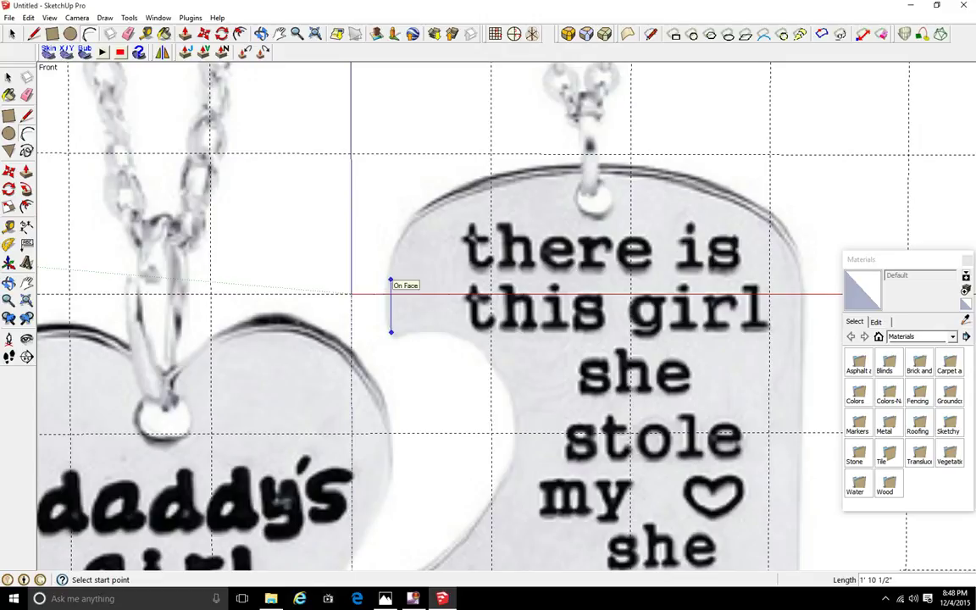
scroll(381, 274, "up", 3)
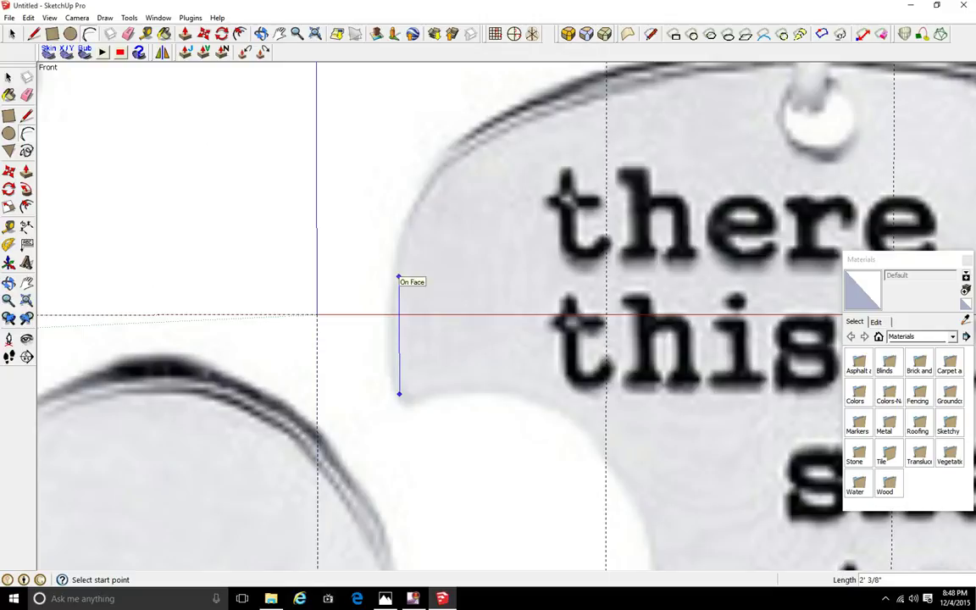
left_click(399, 393)
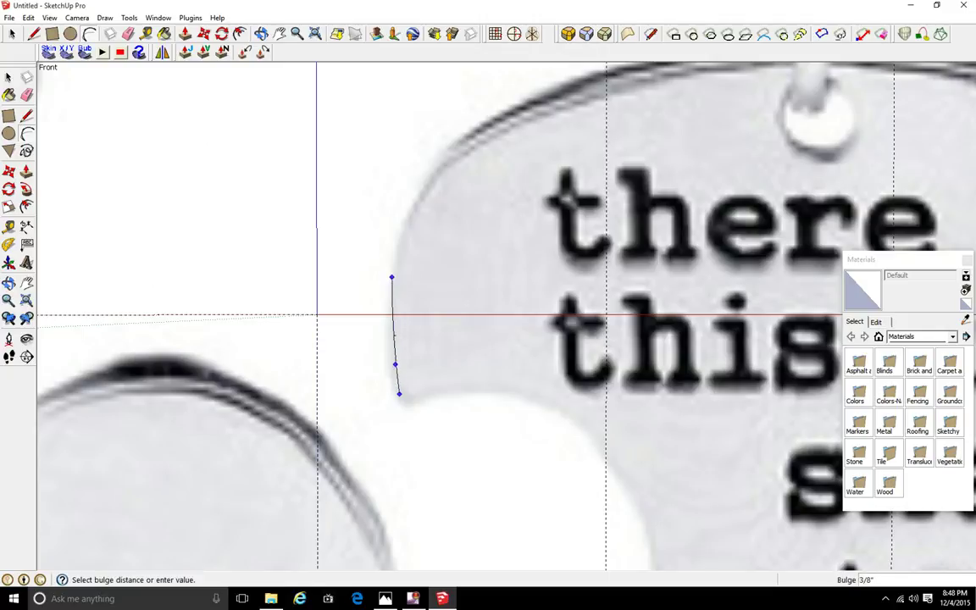
scroll(390, 362, "up", 1)
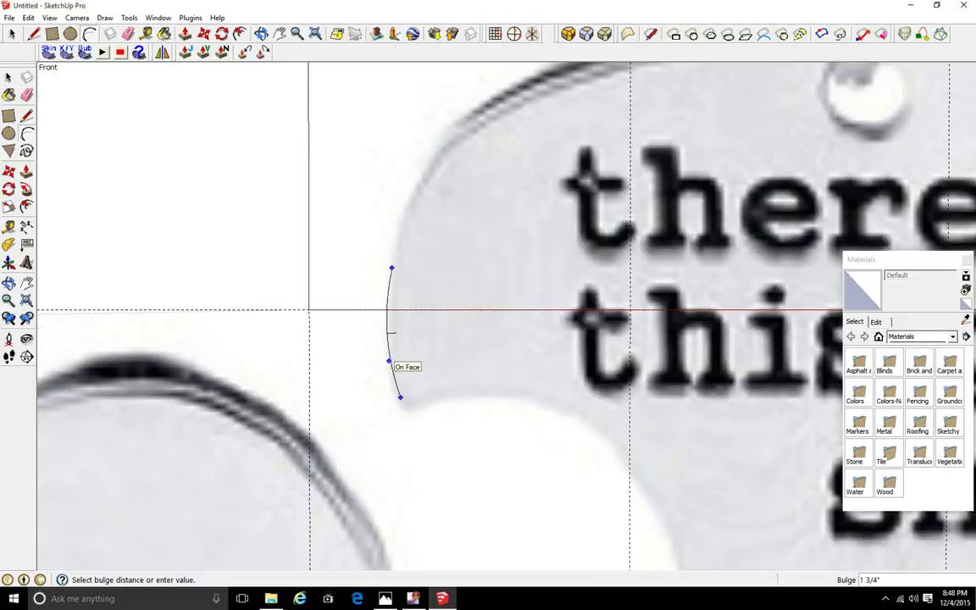
scroll(393, 358, "up", 3)
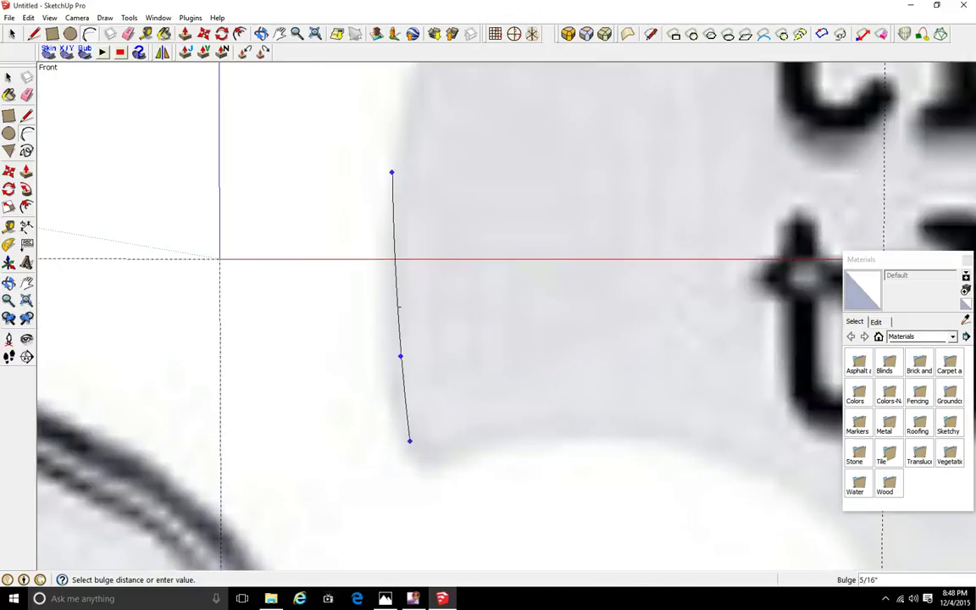
left_click(392, 356)
Continue the left edge with a tangent arc about 1' 11" long, curving up to the tag's upper-left shoulder
scroll(413, 238, "down", 8)
scroll(426, 174, "up", 4)
scroll(427, 174, "up", 1)
left_click(391, 260)
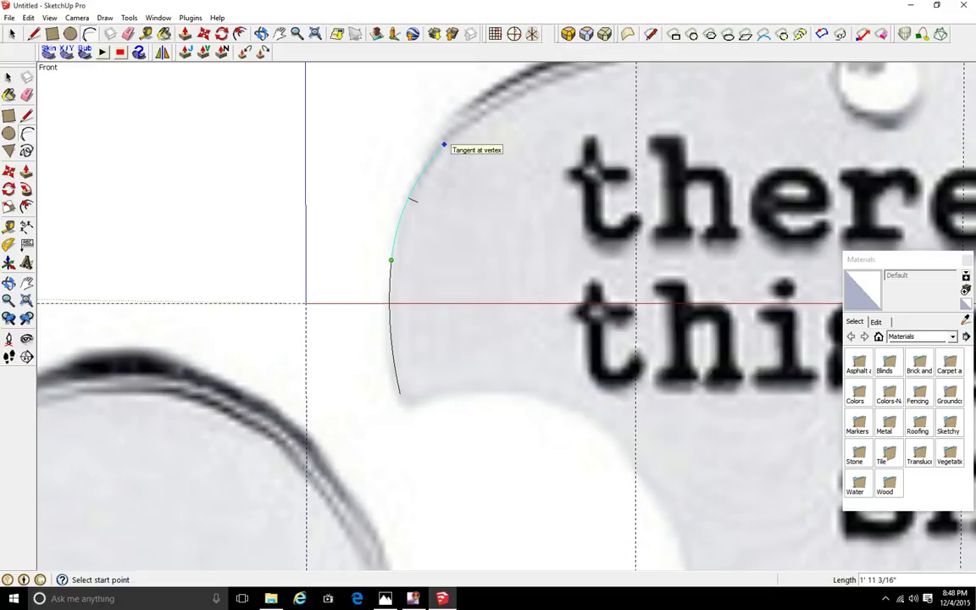
left_click(443, 144)
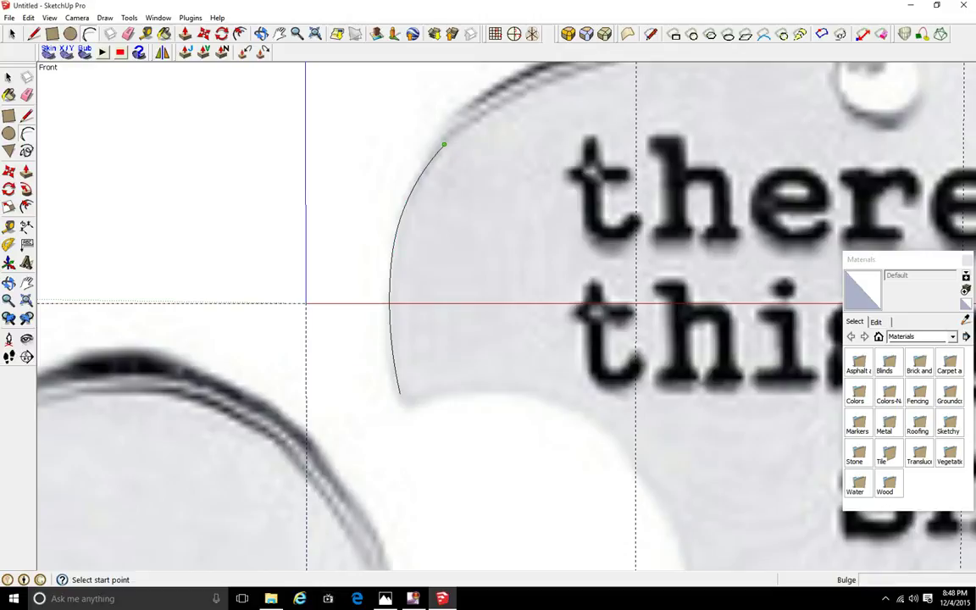
Round the tag's upper-left shoulder with a tangent arc about 1' 9" long, following the inner edge of the rim
scroll(443, 145, "down", 5)
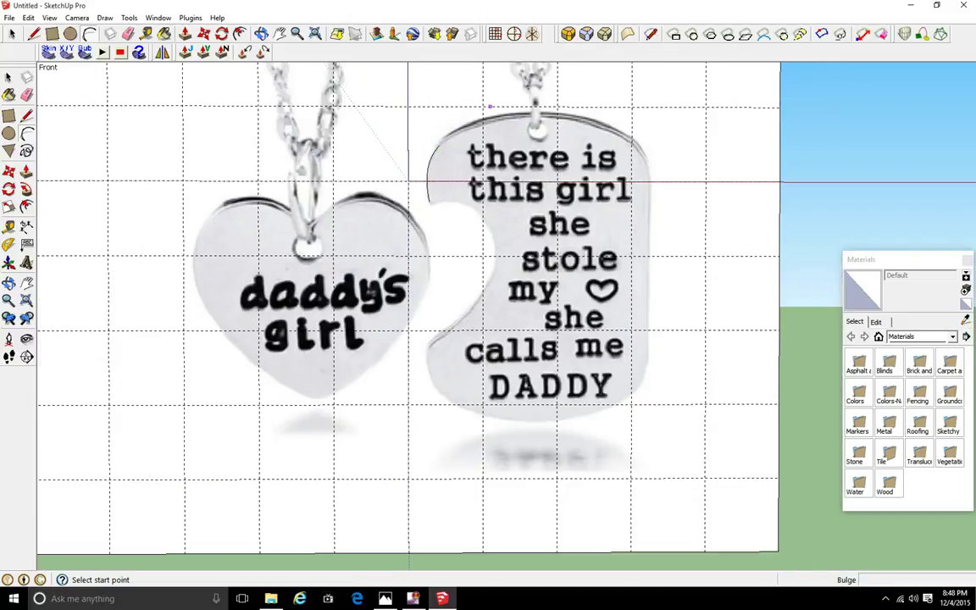
scroll(448, 96, "up", 5)
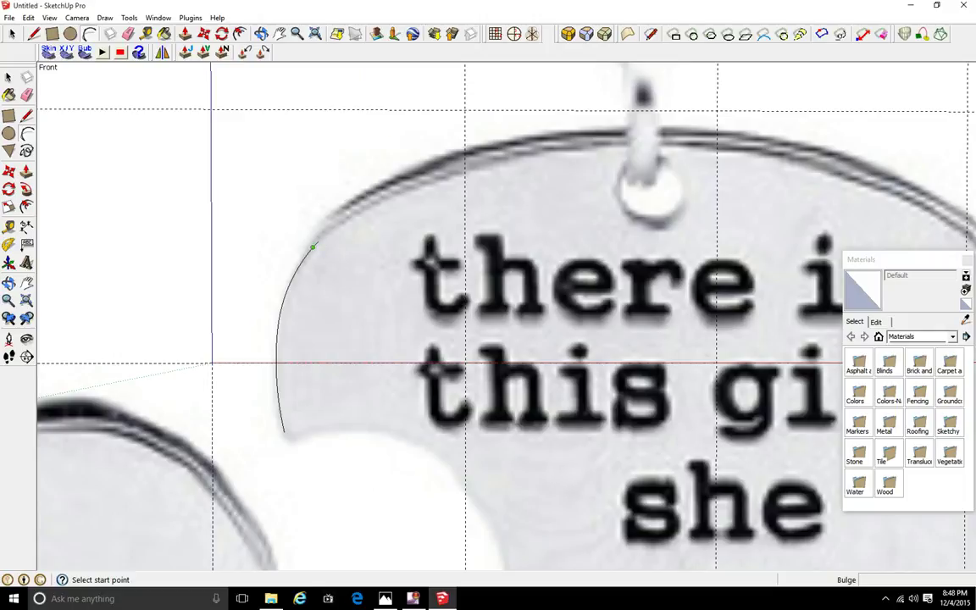
left_click(318, 243)
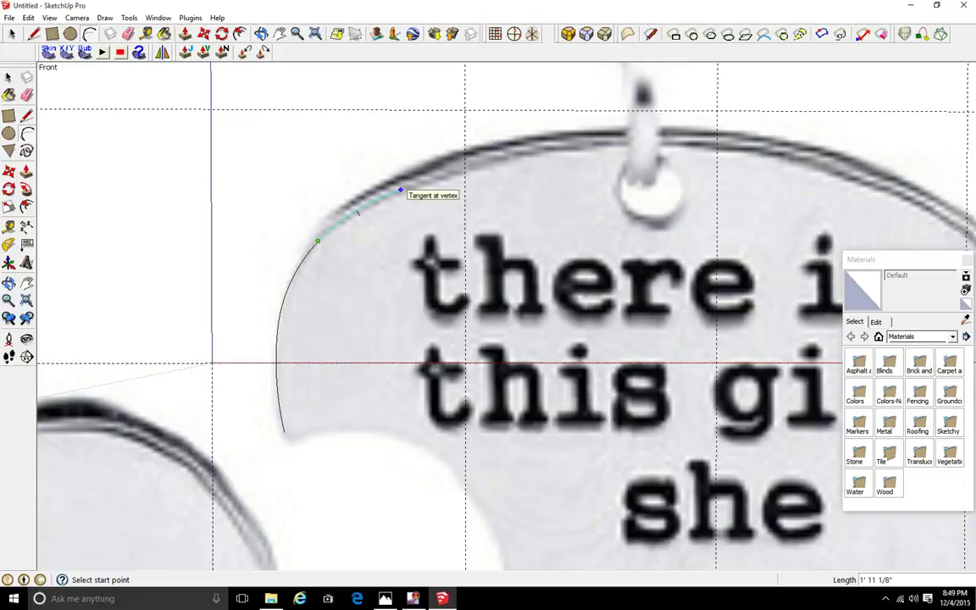
scroll(401, 190, "down", 3)
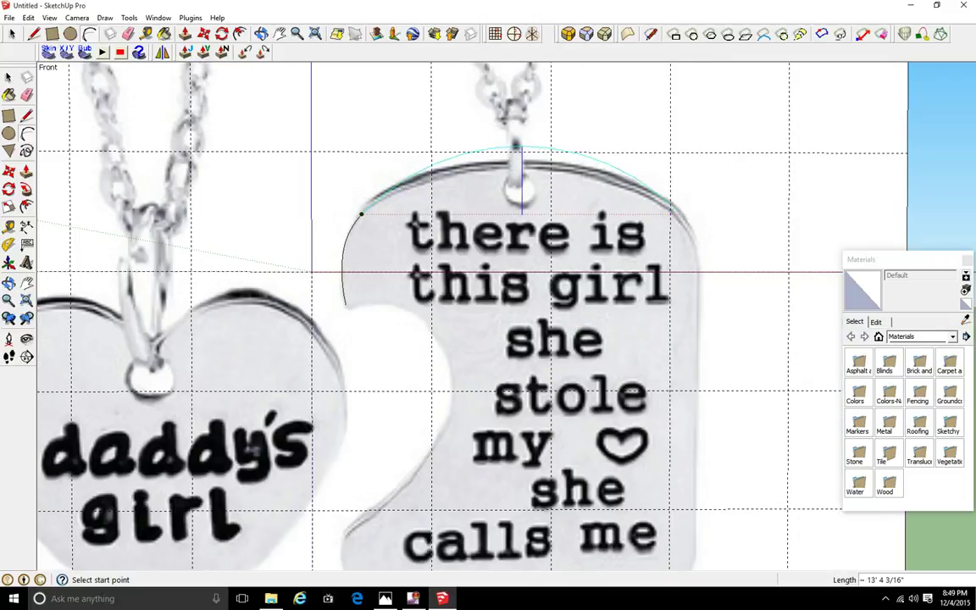
scroll(419, 186, "up", 5)
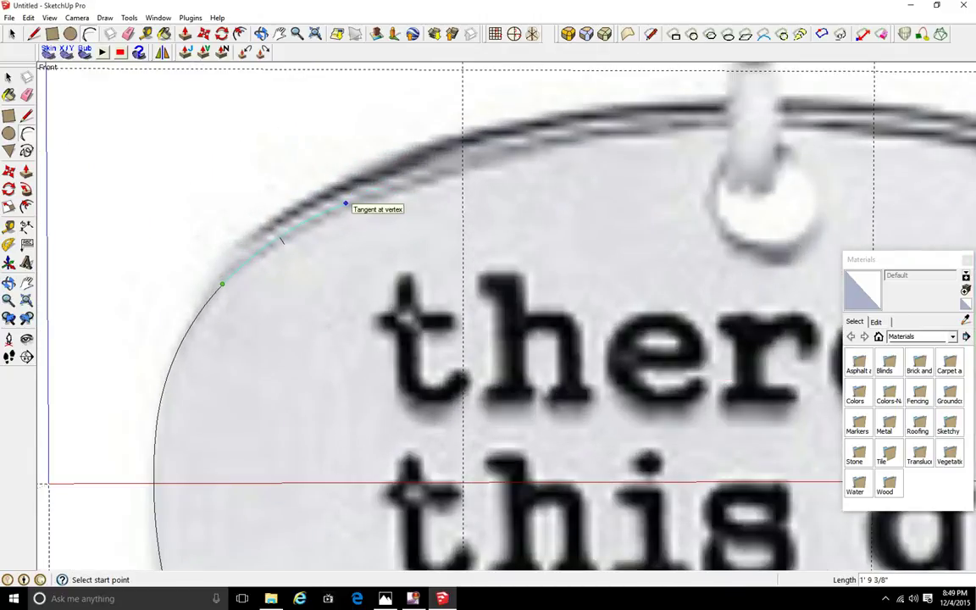
left_click(344, 205)
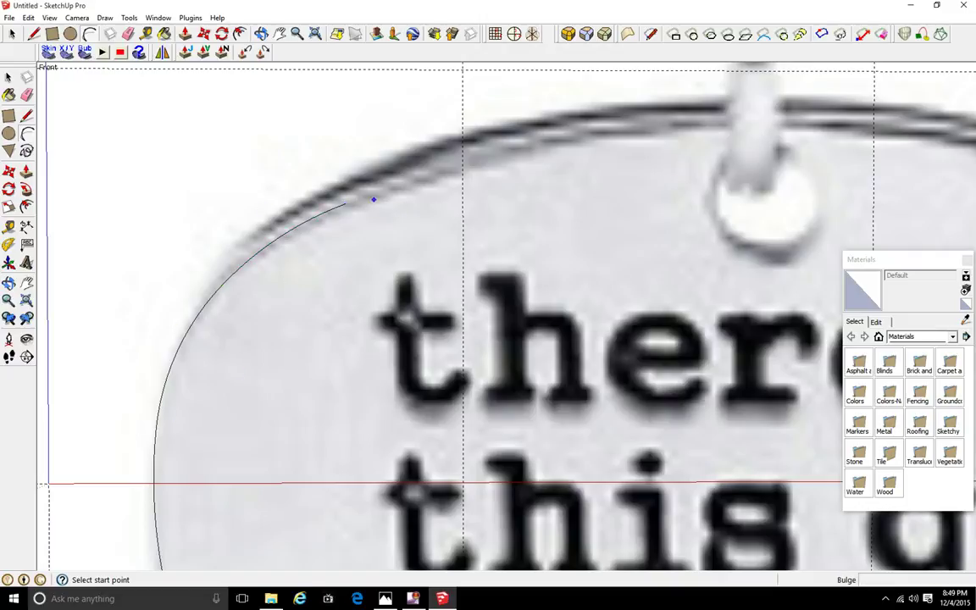
left_click(346, 203)
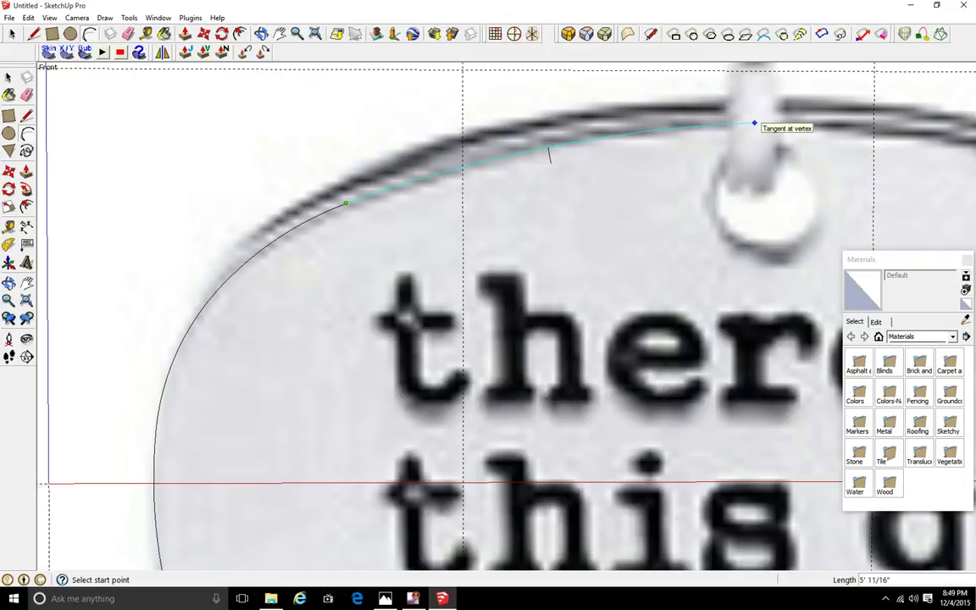
left_click(754, 123)
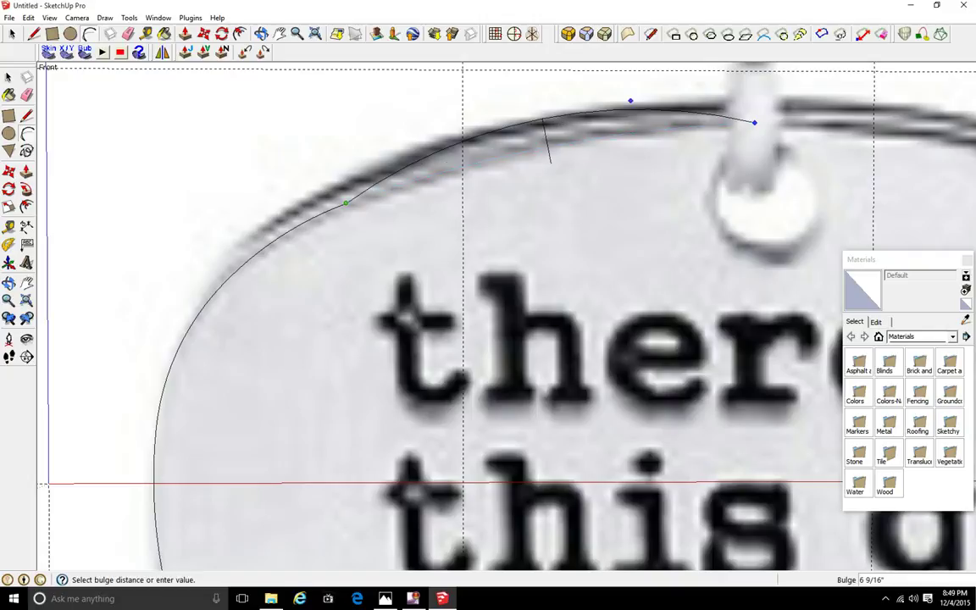
left_click(544, 117)
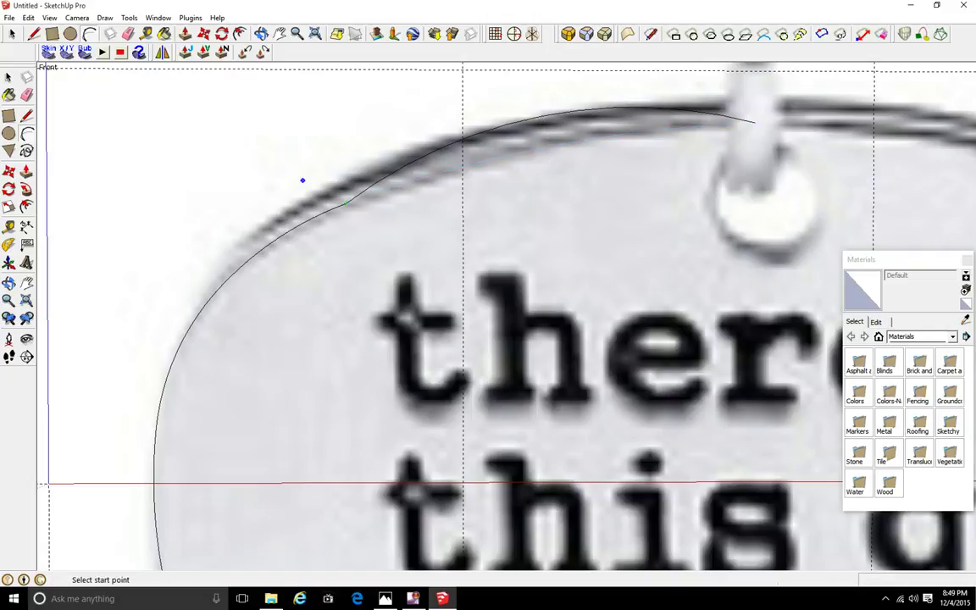
scroll(294, 183, "up", 4)
scroll(589, 263, "down", 6)
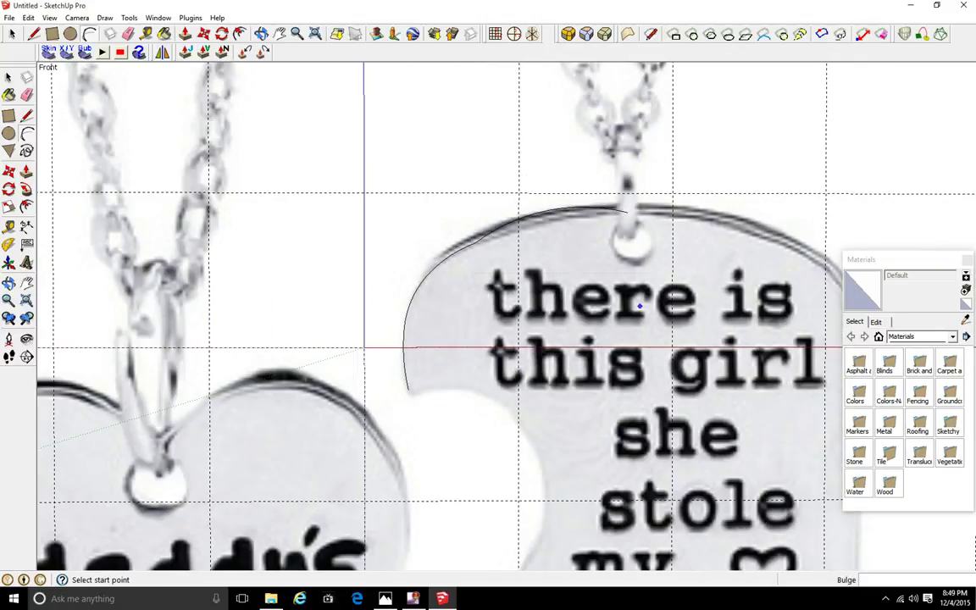
scroll(621, 249, "up", 3)
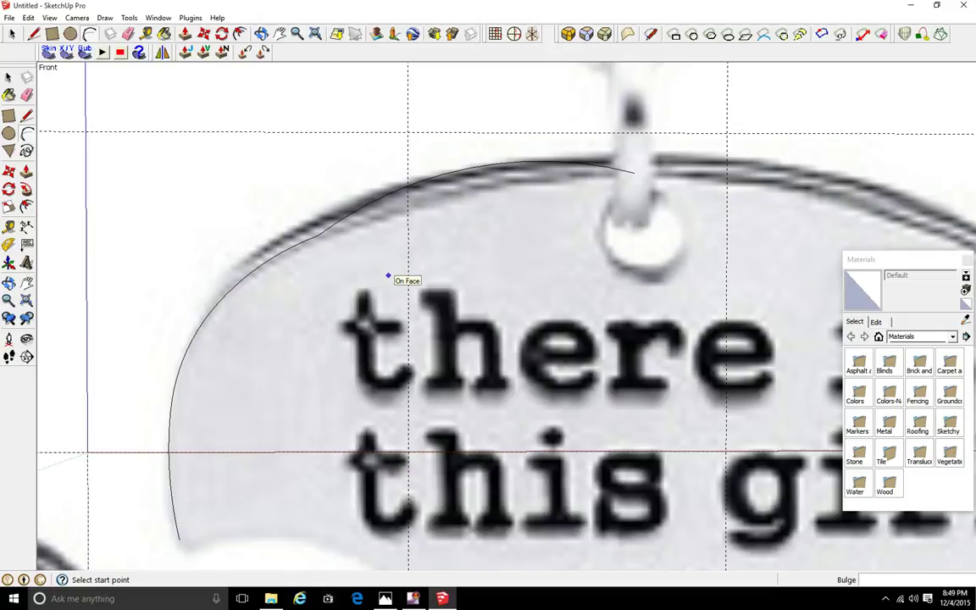
key("ctrl+z")
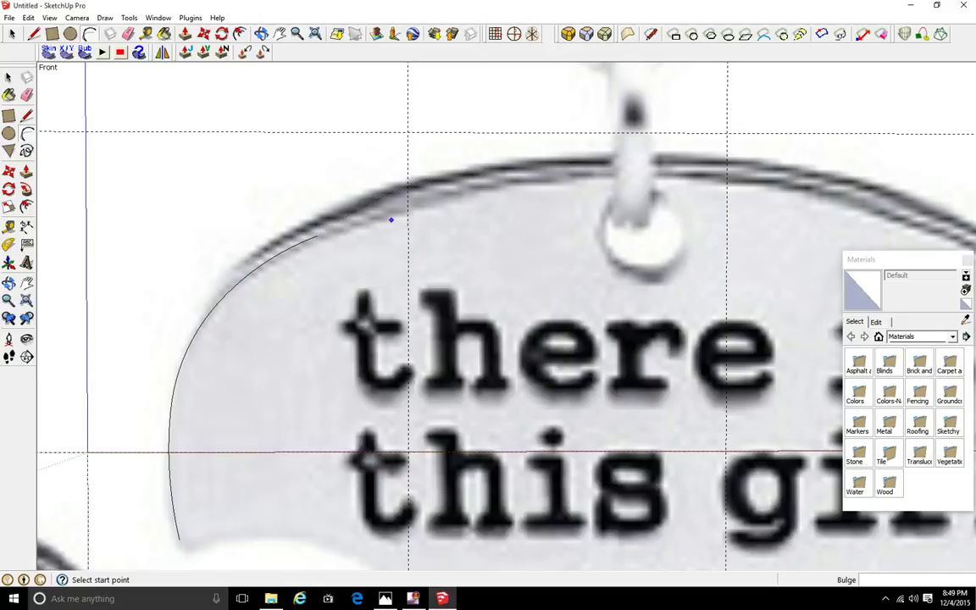
Trace the tag's top edge from the shoulder arc's end to just before the hanging ring with a tangent arc about 4' 5" long
left_click(27, 134)
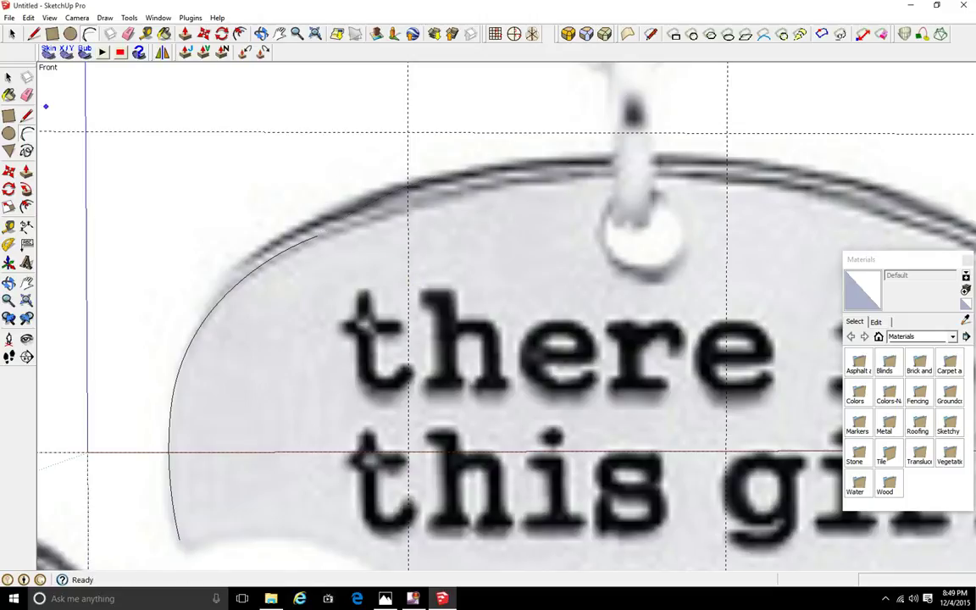
left_click(317, 235)
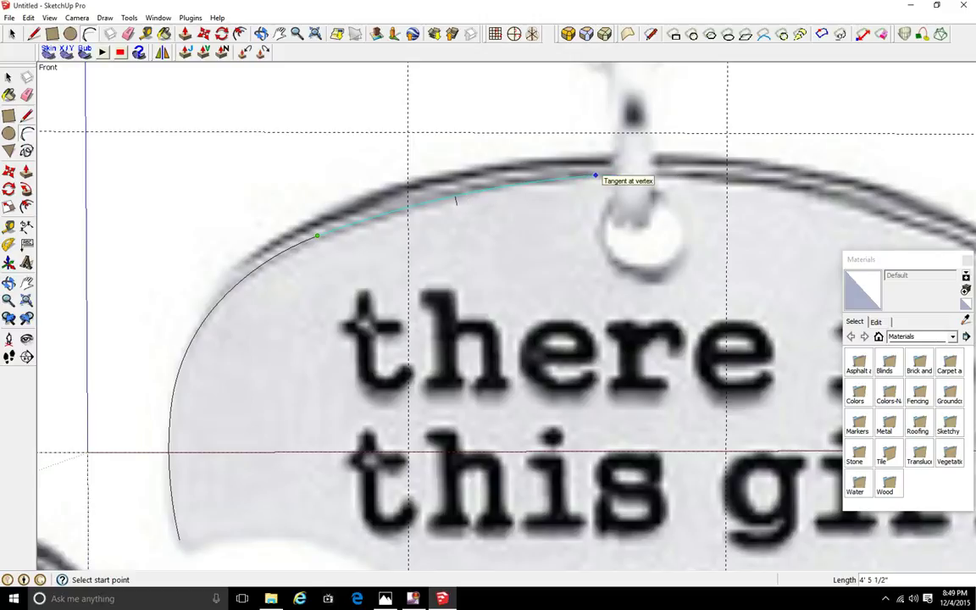
left_click(595, 176)
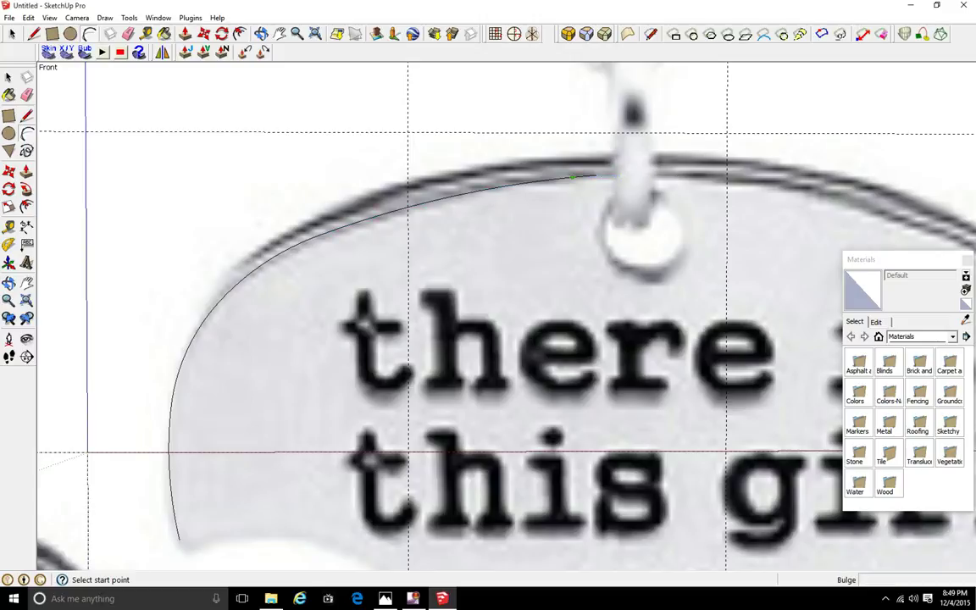
Extend the top edge behind the hanging ring with a tangent arc about 3' 9" long and a bulge of about 1 7/8"
scroll(606, 175, "down", 5)
scroll(693, 169, "up", 5)
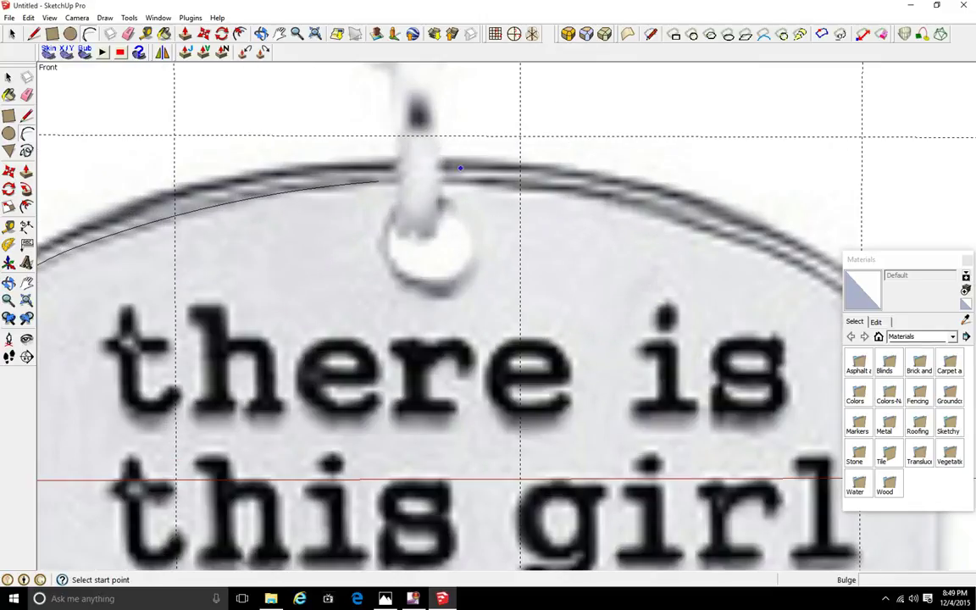
left_click(377, 180)
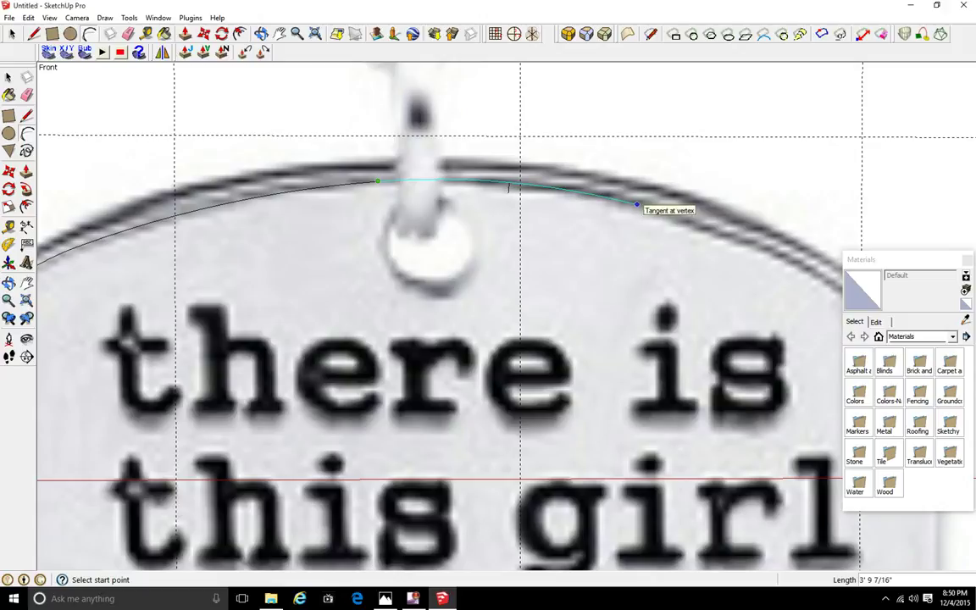
left_click(636, 204)
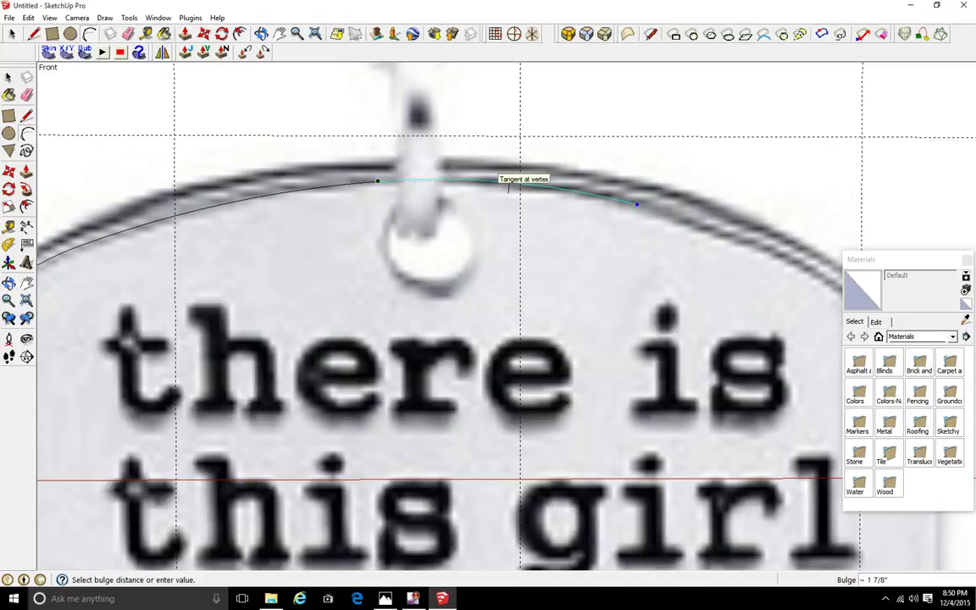
left_click(508, 186)
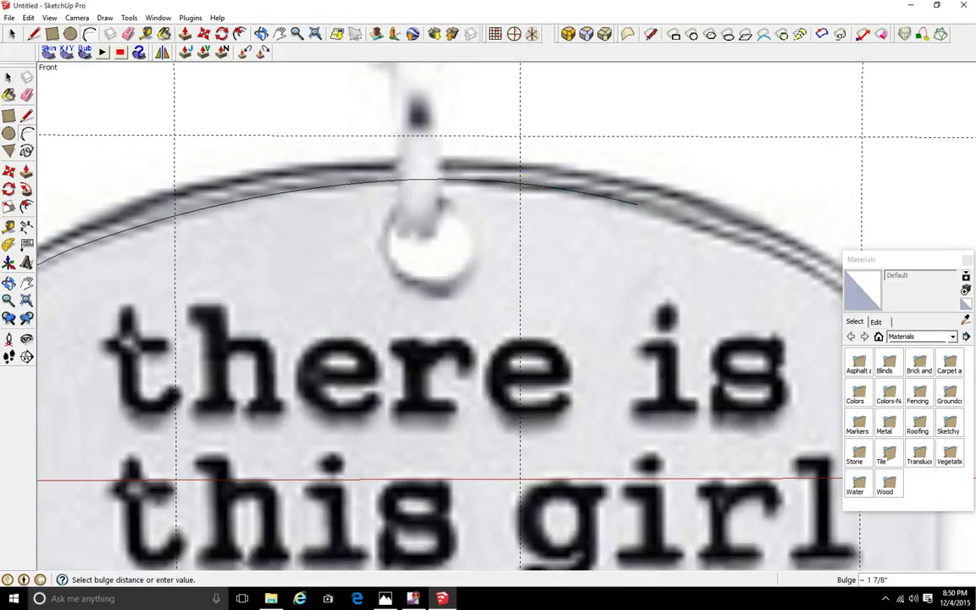
Continue the top edge down towards the tag's upper-right shoulder with a tangent arc about 2' 11" long
scroll(606, 203, "down", 5)
scroll(698, 219, "up", 3)
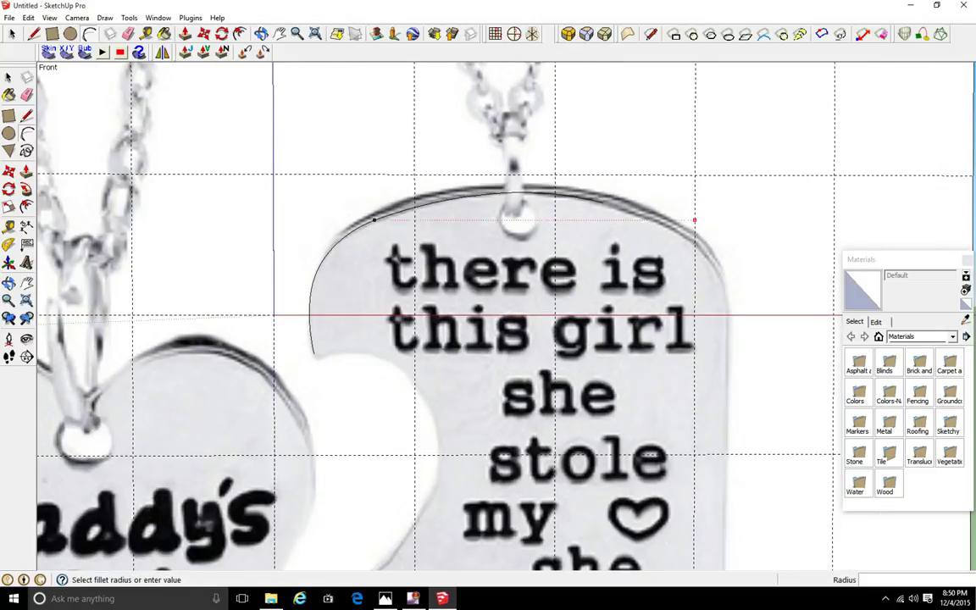
key("l")
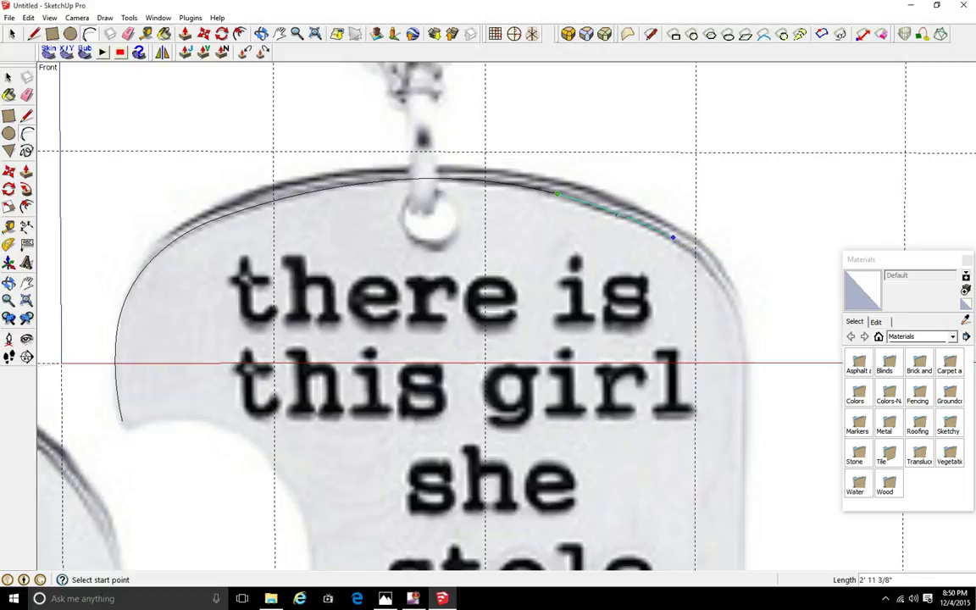
double_click(673, 238)
left_click(557, 193)
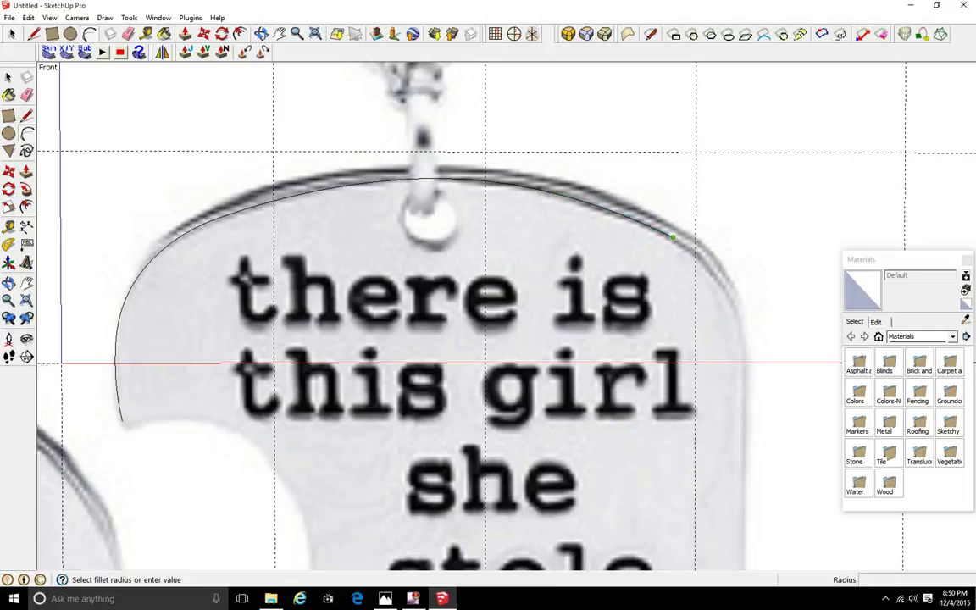
Round the tag's upper-right shoulder with two successive tangent arcs, about 1' 7" and 1' 5" long, ending at the straight right edge
key("Escape")
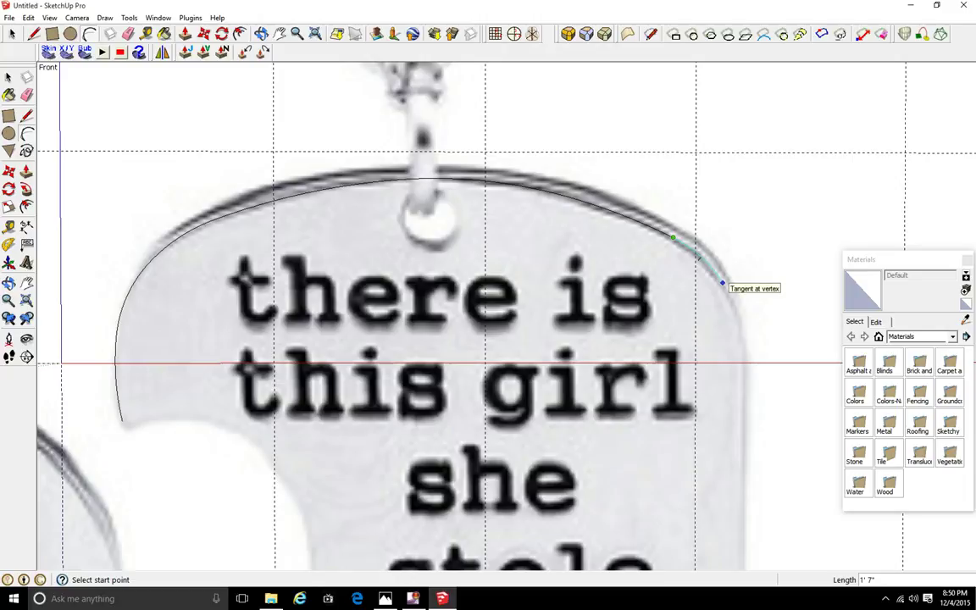
left_click(722, 283)
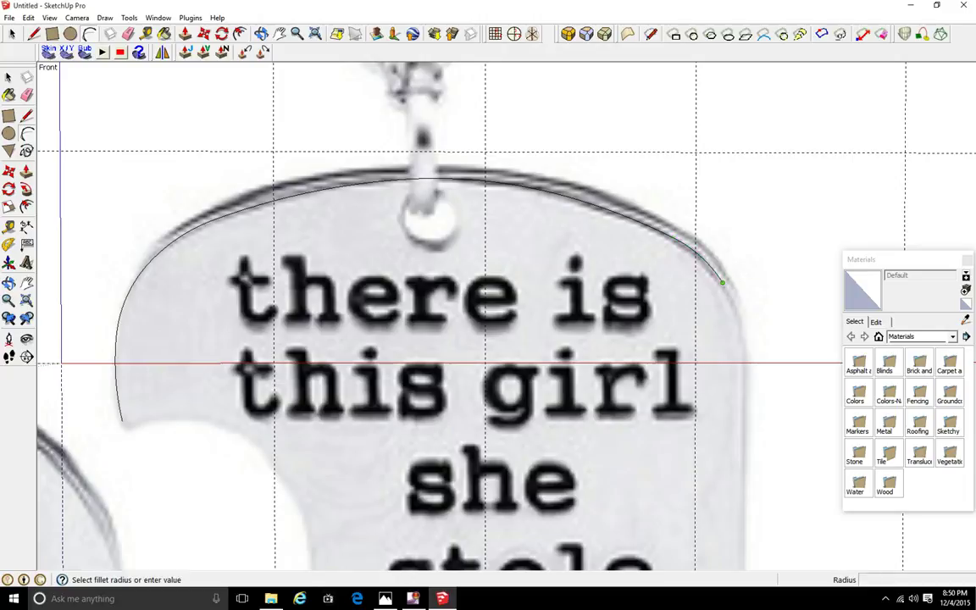
left_click(722, 283)
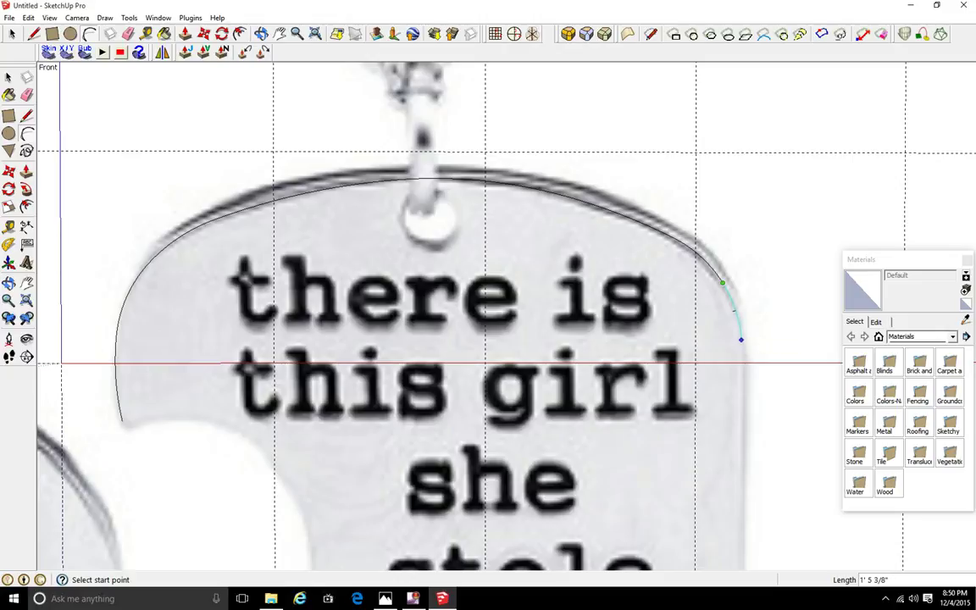
double_click(742, 341)
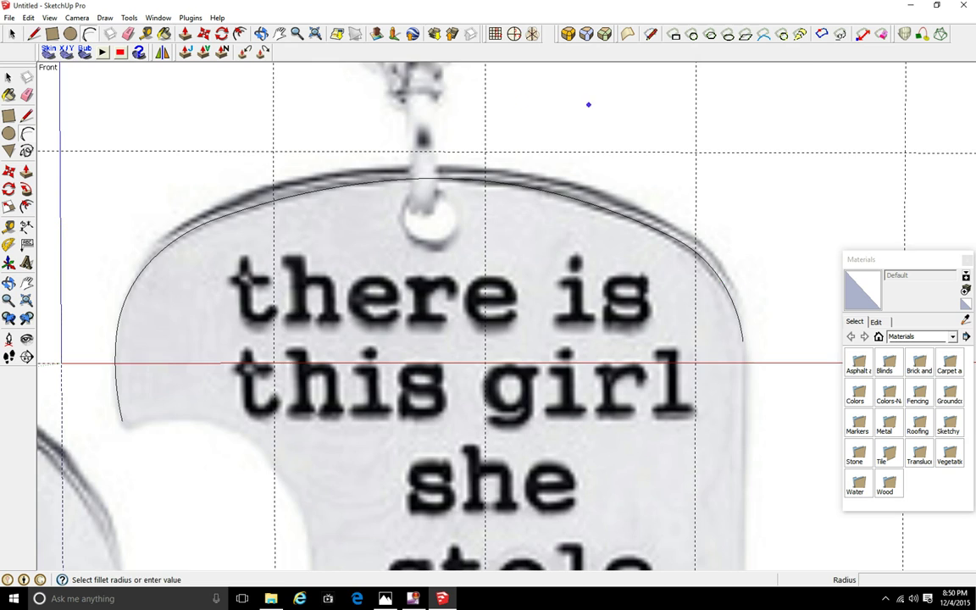
Draw the tag's straight right edge as a vertical line about 12' long, from the shoulder arc's end down to the lower-right corner
scroll(518, 141, "down", 5)
scroll(542, 352, "up", 3)
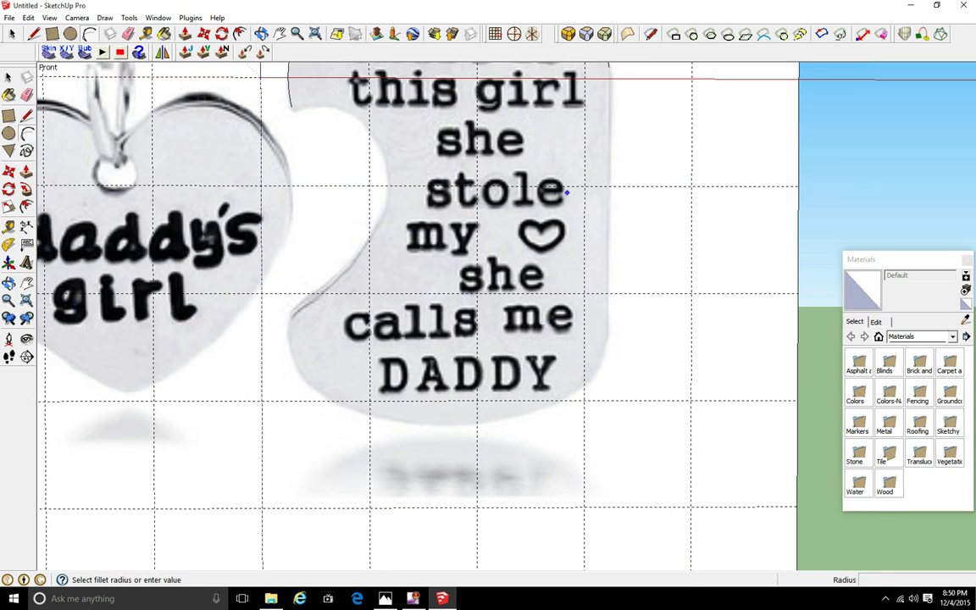
scroll(583, 243, "down", 5)
scroll(517, 95, "up", 2)
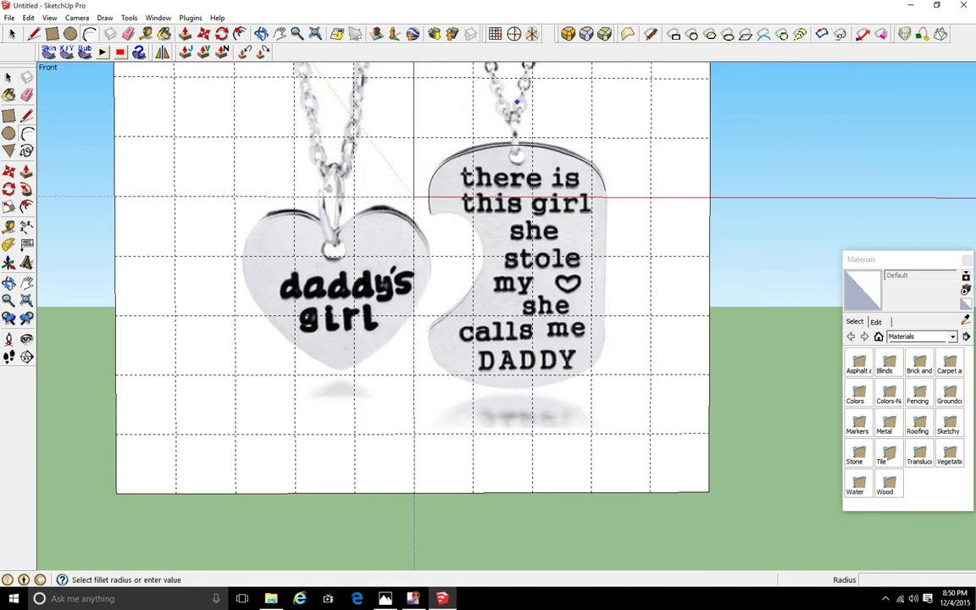
scroll(517, 95, "up", 1)
key("l")
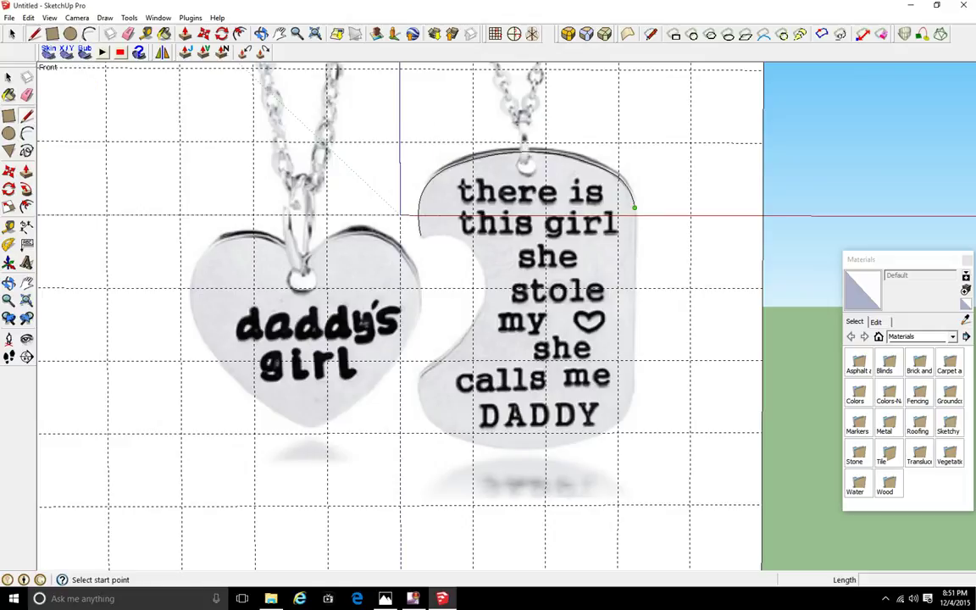
left_click(634, 206)
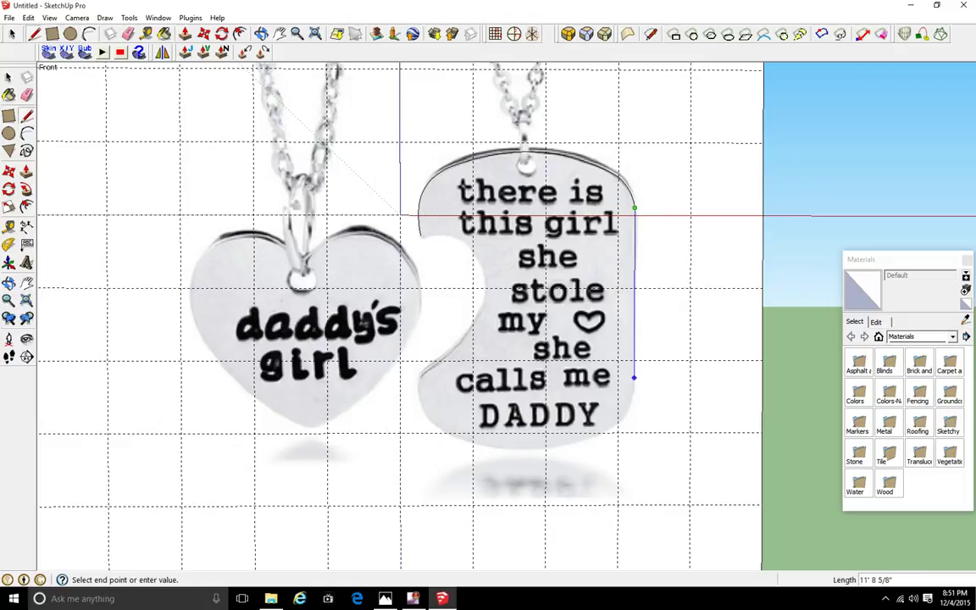
left_click(634, 386)
Round the tag's lower-right corner with two successive tangent arcs, about 2' 3" and 3' 6" long, ending on the bottom edge
scroll(273, 355, "up", 3)
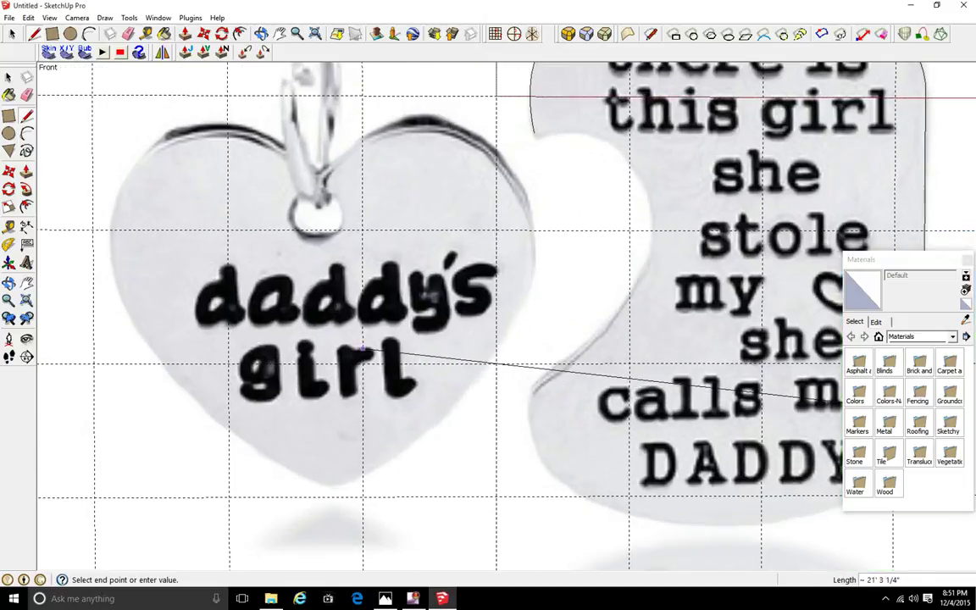
scroll(362, 336, "down", 4)
scroll(345, 326, "down", 3)
scroll(508, 331, "up", 4)
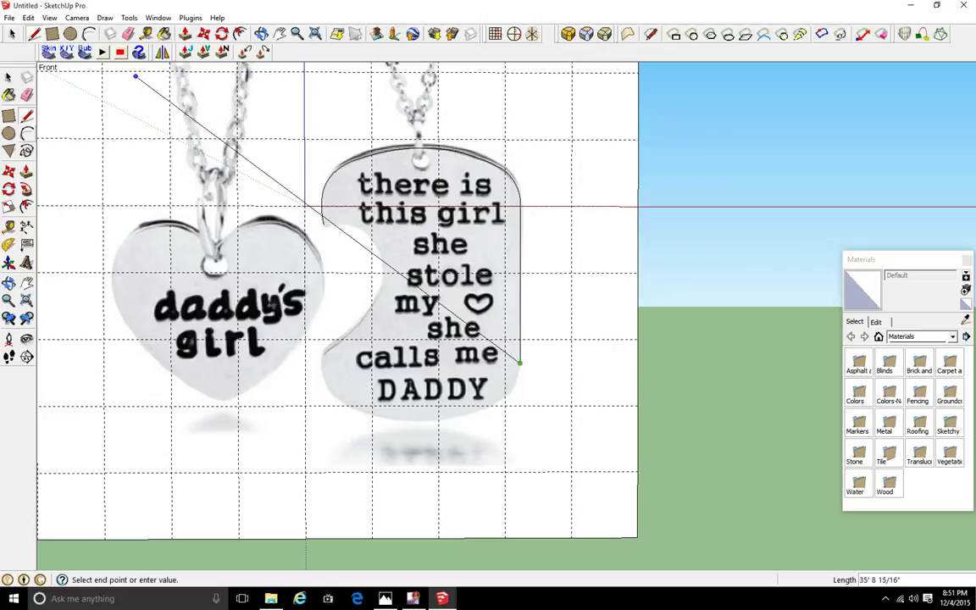
left_click(27, 133)
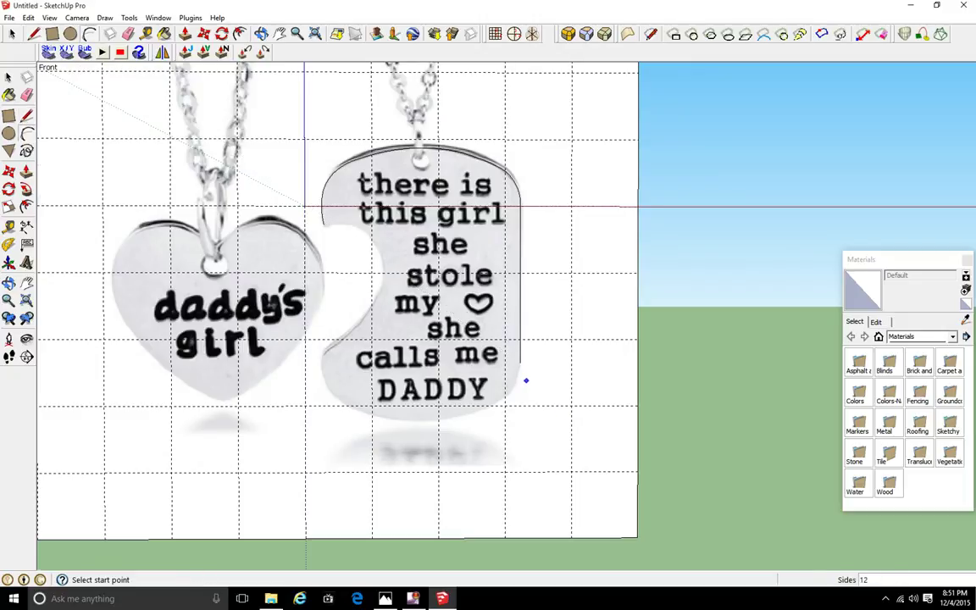
scroll(524, 382, "up", 3)
left_click(513, 349)
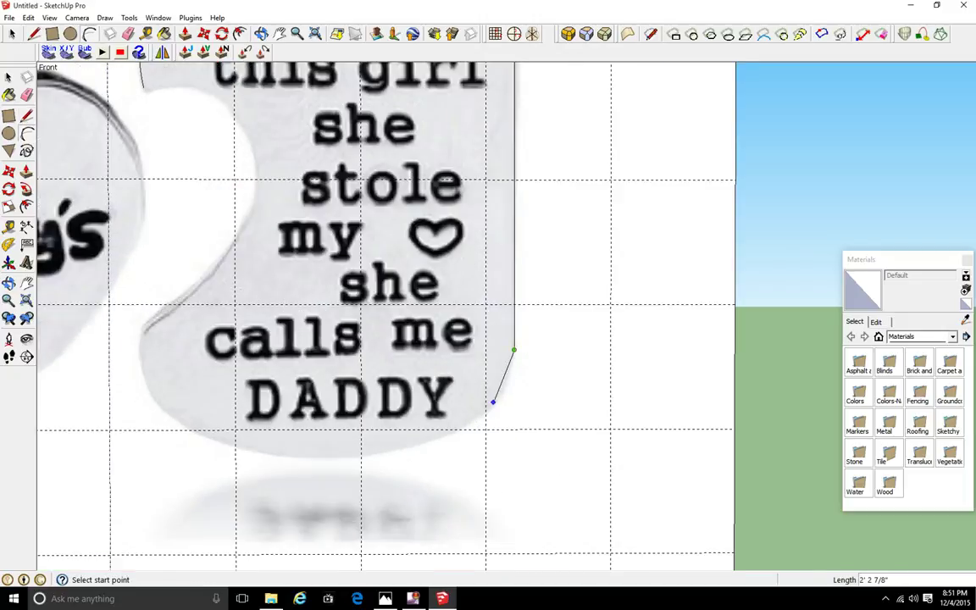
left_click(493, 403)
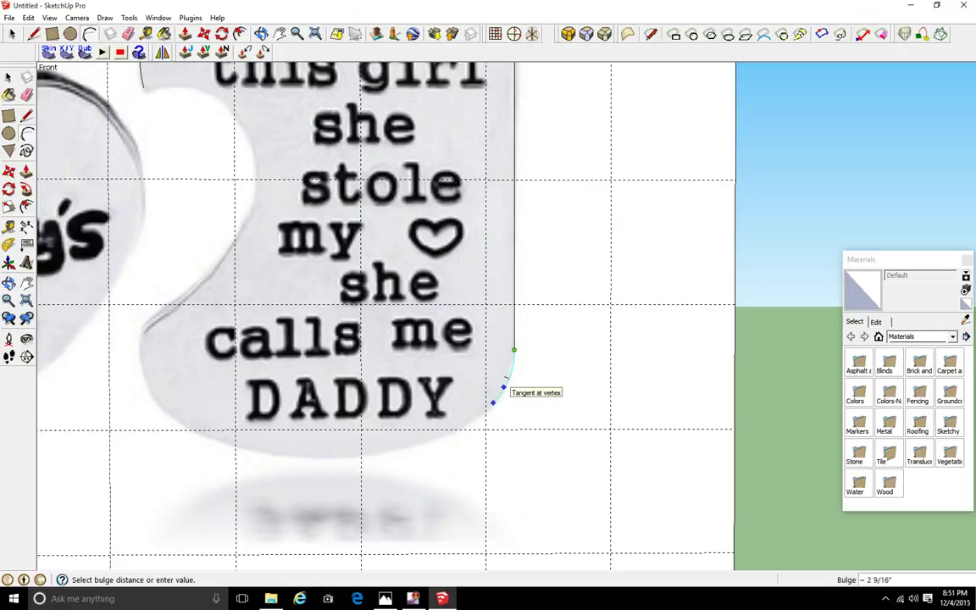
left_click(509, 389)
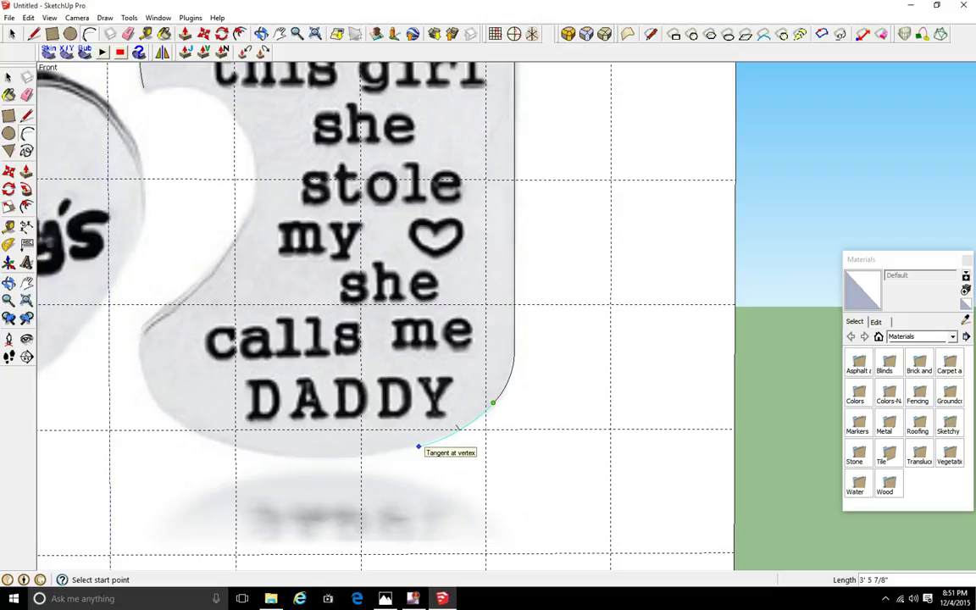
double_click(418, 446)
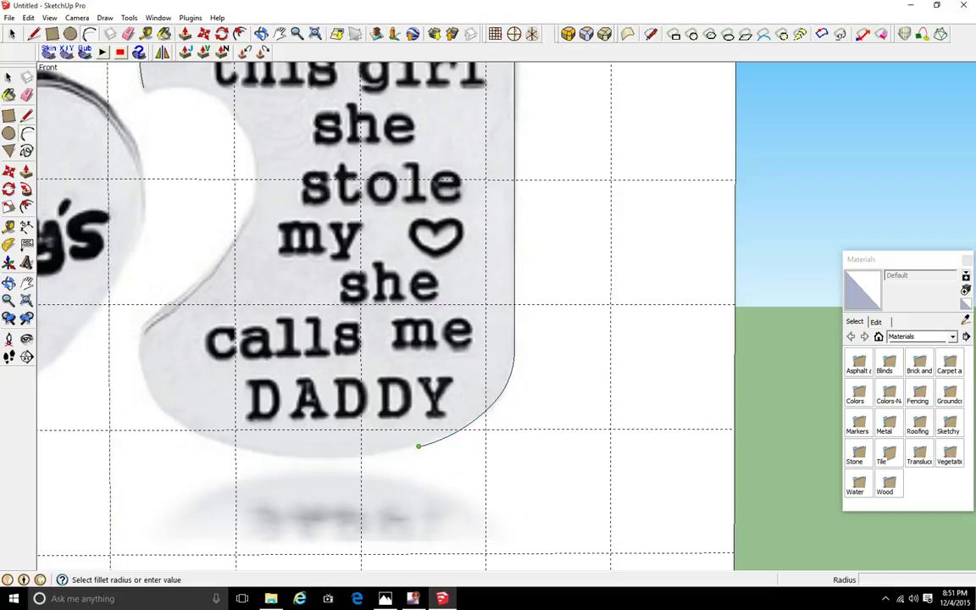
Trace the tag's bottom edge with a tangent arc about 7' 2" long, running towards the lower-left corner
left_click(417, 446)
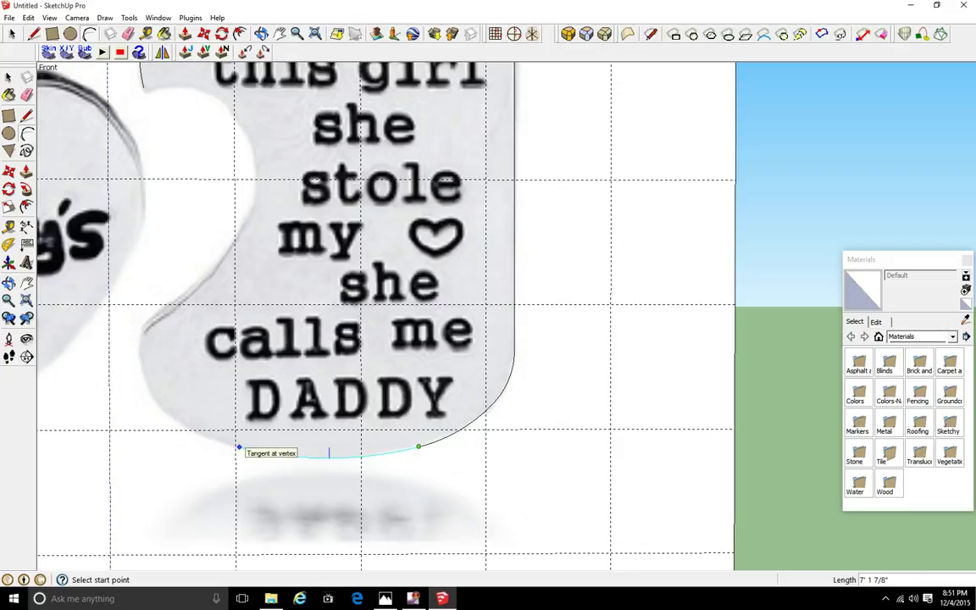
left_click(236, 447)
left_click(327, 457)
Round the tag's lower-left corner with two successive tangent arcs, about 3' 6" and 2' 10" long, ending at the cut-out's lower tip
scroll(228, 446, "up", 2)
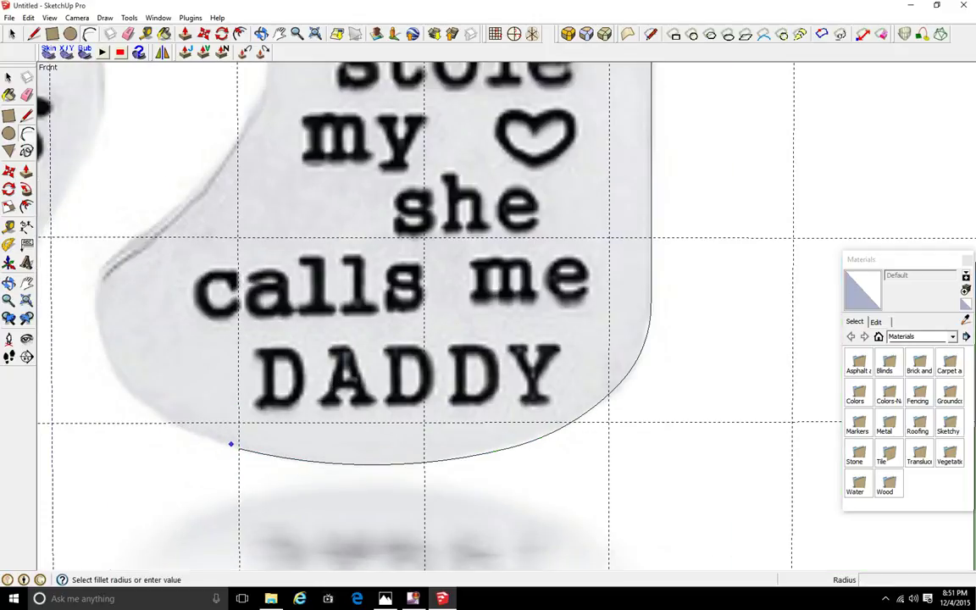
left_click(238, 447)
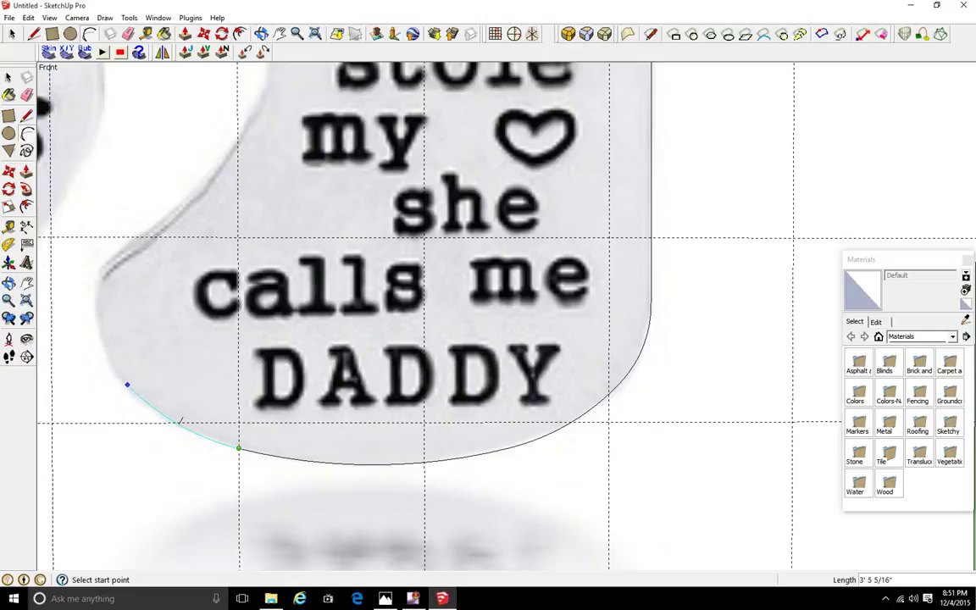
left_click(122, 383)
left_click(123, 384)
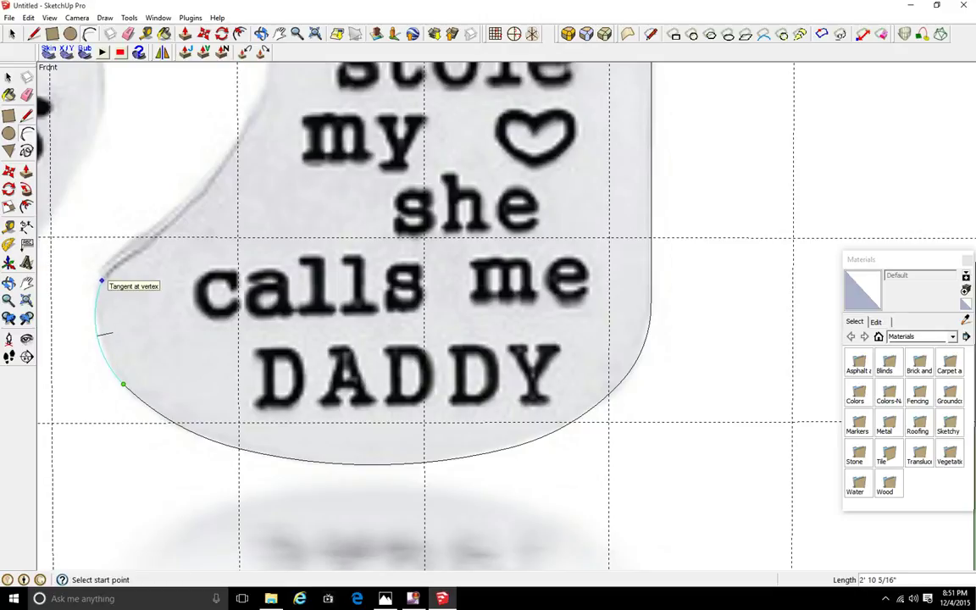
scroll(101, 280, "down", 2)
left_click(105, 281)
Round the tip at the lower end of the heart-shaped cut-out with a tangent arc about 4 1/2" long
scroll(106, 254, "down", 6)
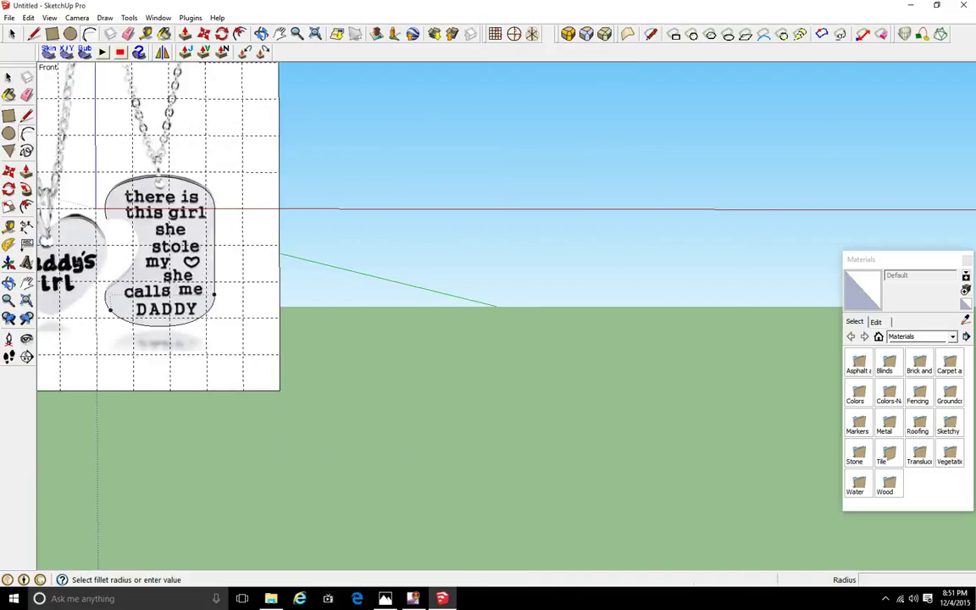
scroll(107, 214, "up", 5)
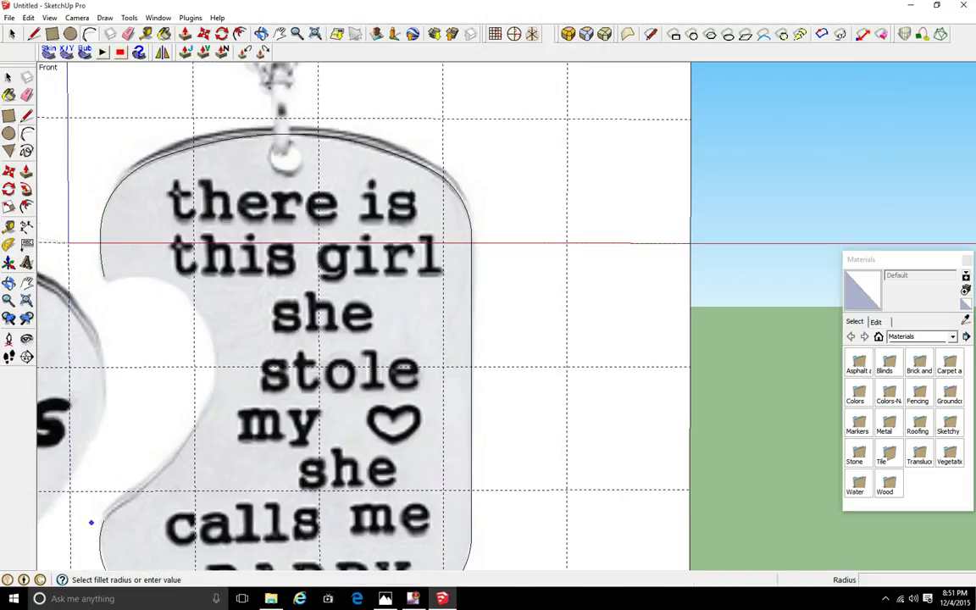
left_click(105, 520)
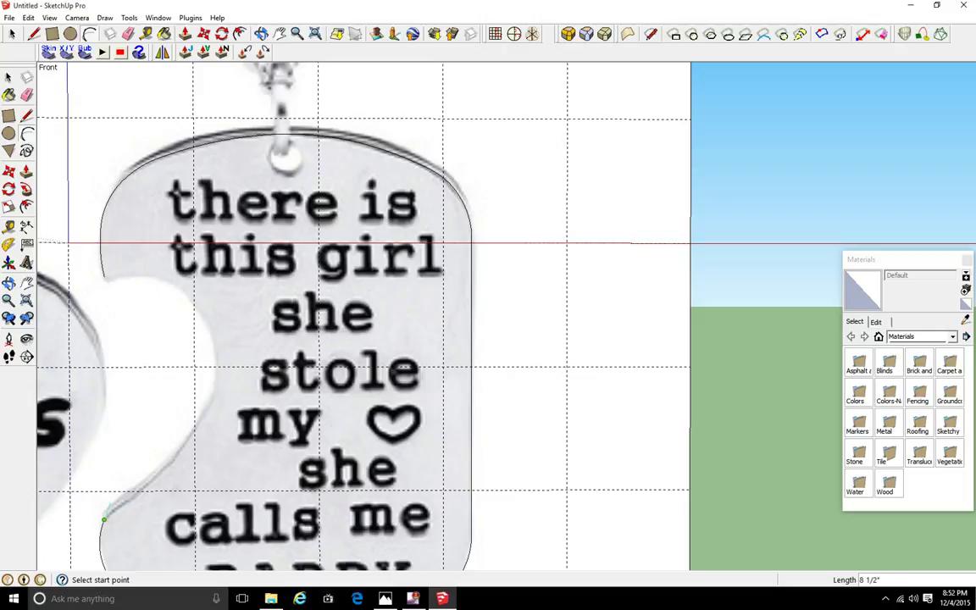
scroll(84, 534, "up", 4)
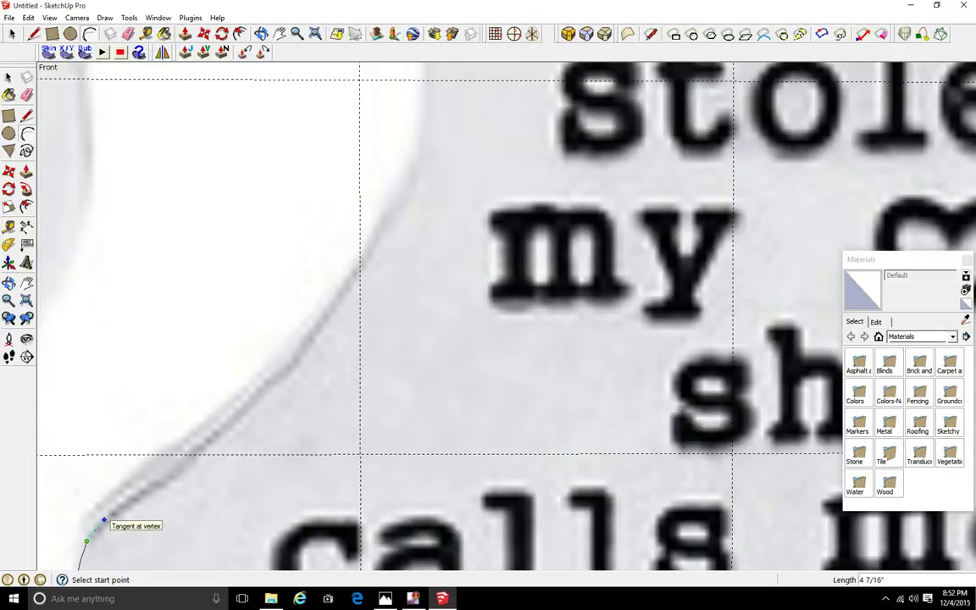
left_click(106, 502)
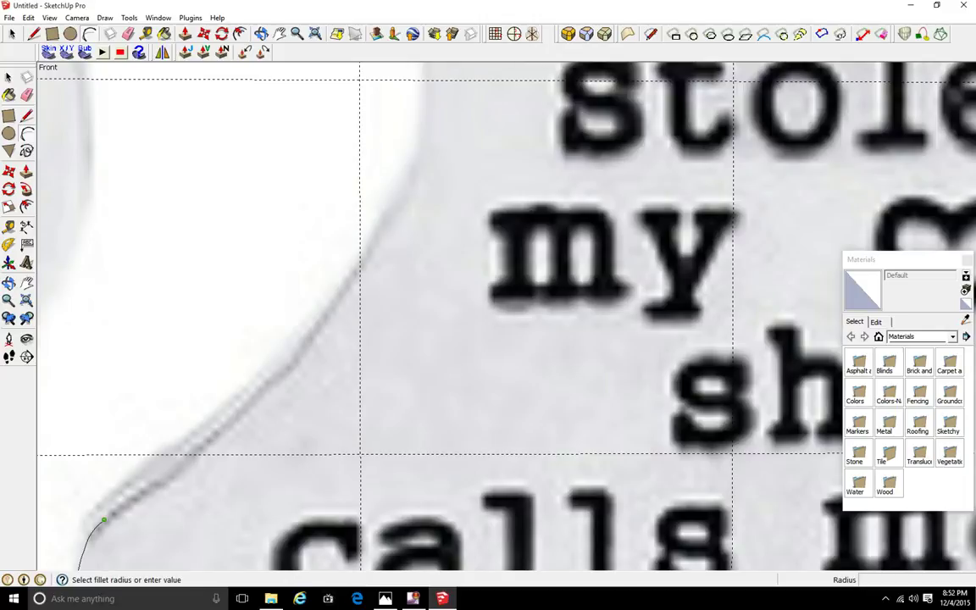
Trace the lower stretch of the cut-out from the rounded tip with a tangent arc about 3' 7" long
scroll(107, 500, "down", 4)
scroll(107, 501, "up", 5)
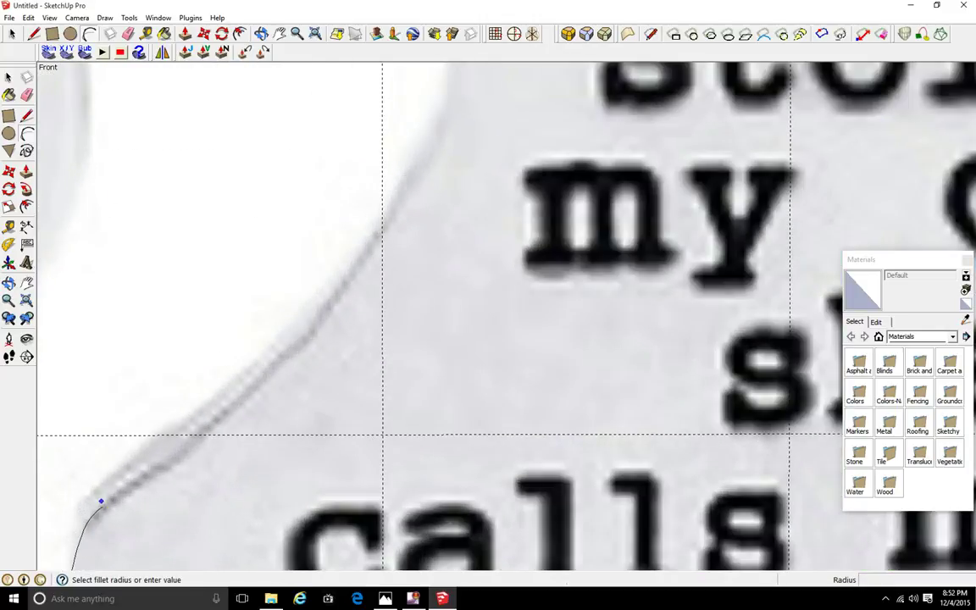
key("Escape")
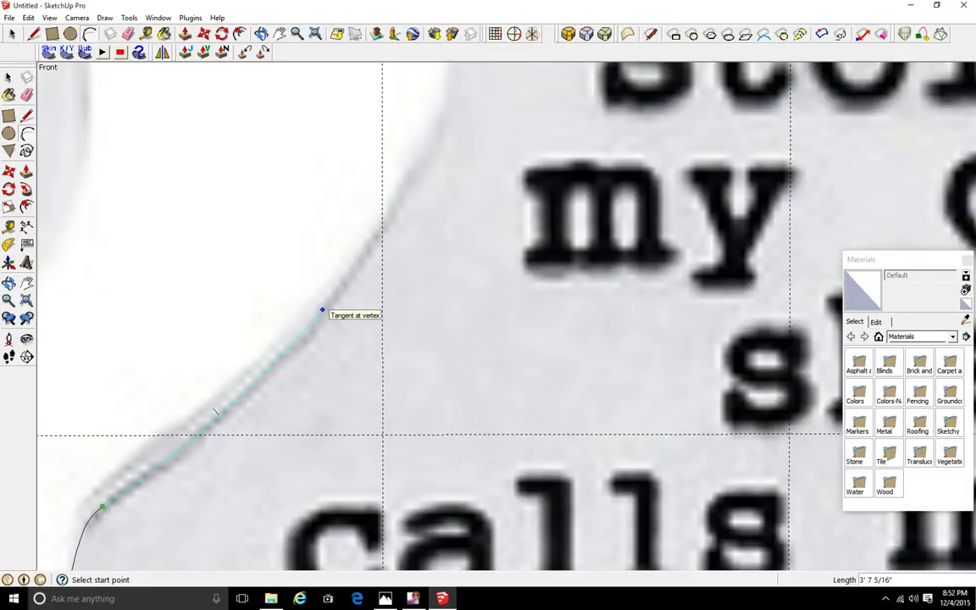
left_click(322, 311)
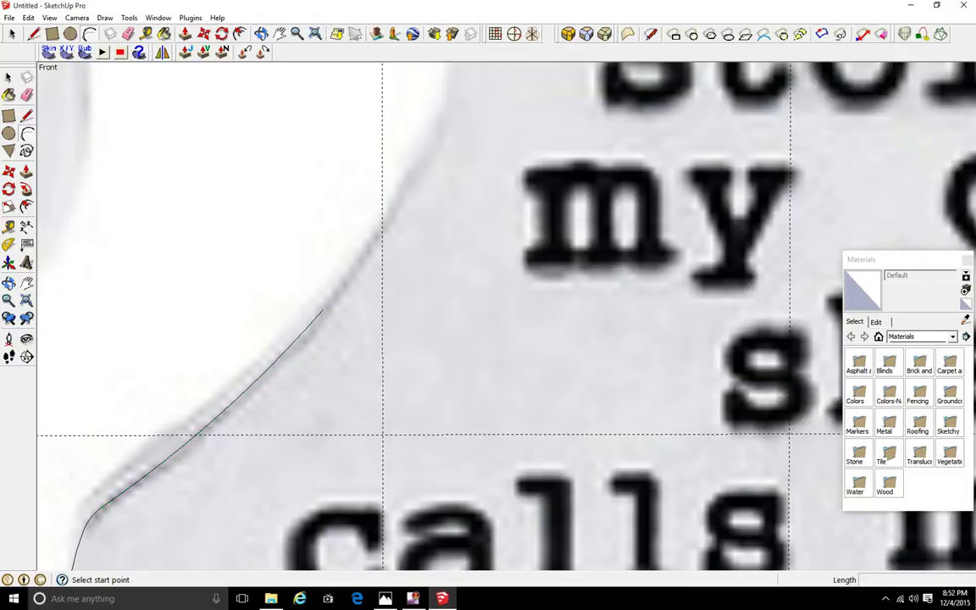
Continue around the cut-out with two tangent arcs, the second about 5' 10" long and ending just before the tag's left edge
scroll(322, 310, "down", 7)
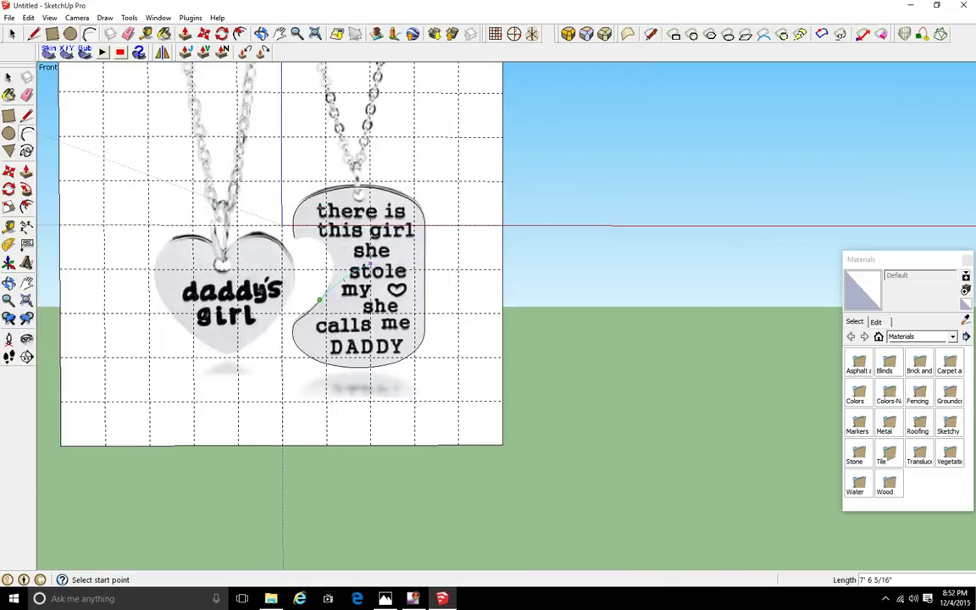
scroll(325, 281, "up", 4)
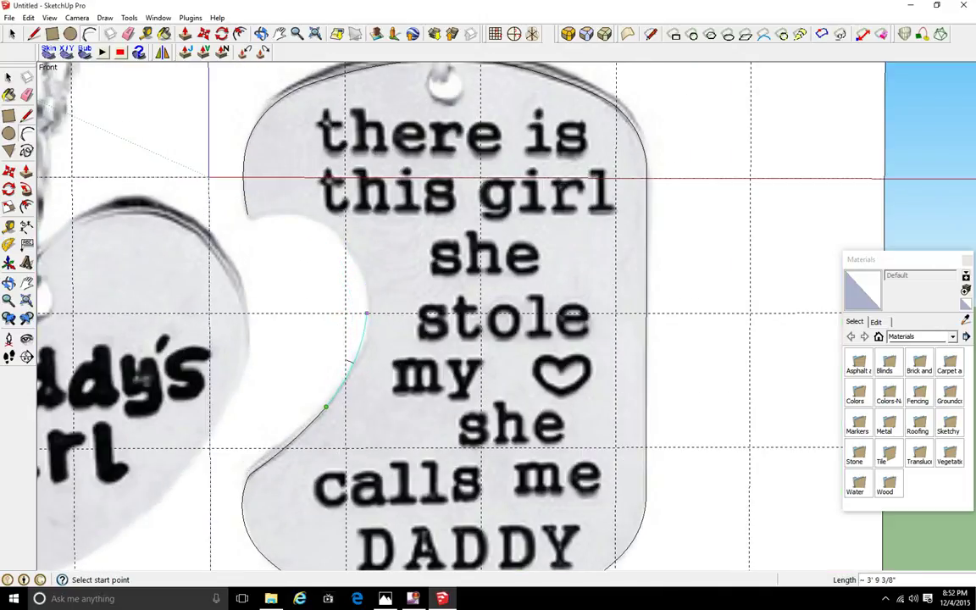
left_click(366, 334)
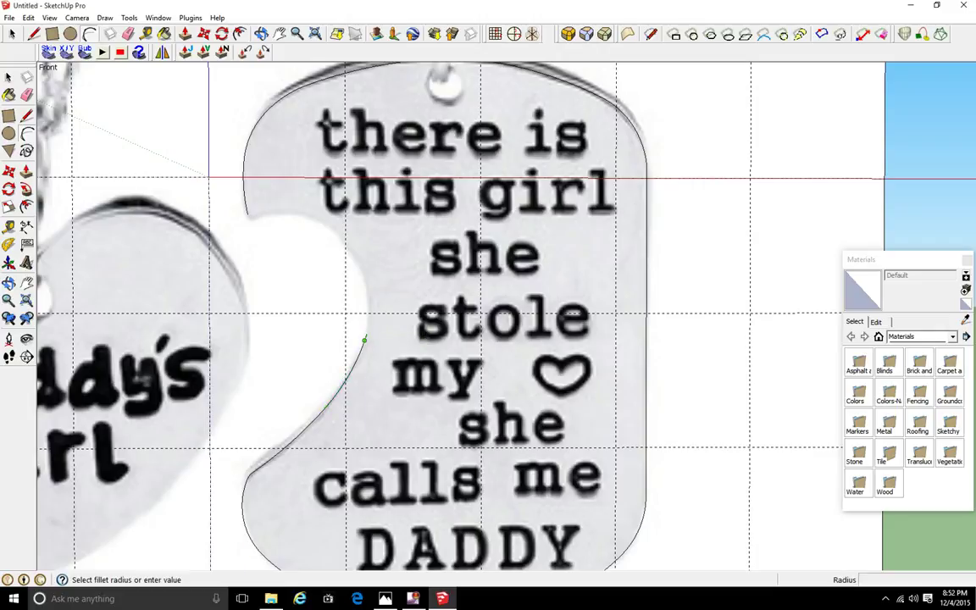
left_click(366, 334)
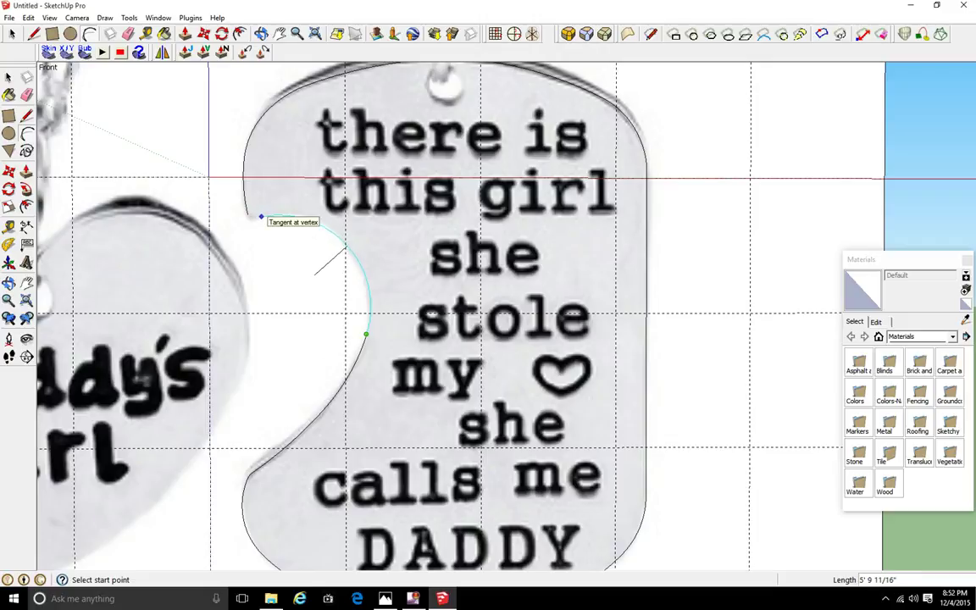
left_click(261, 217)
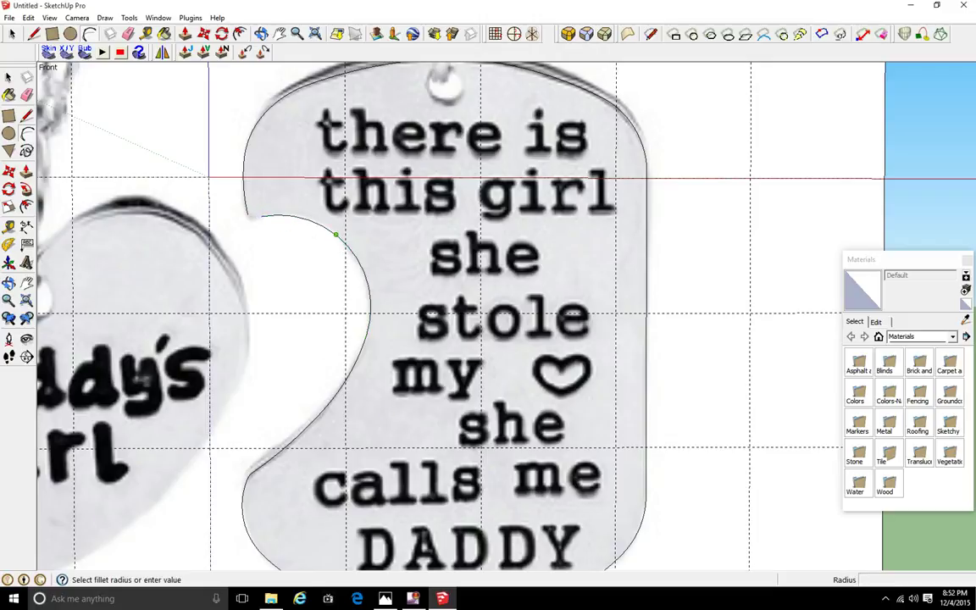
scroll(230, 203, "up", 5)
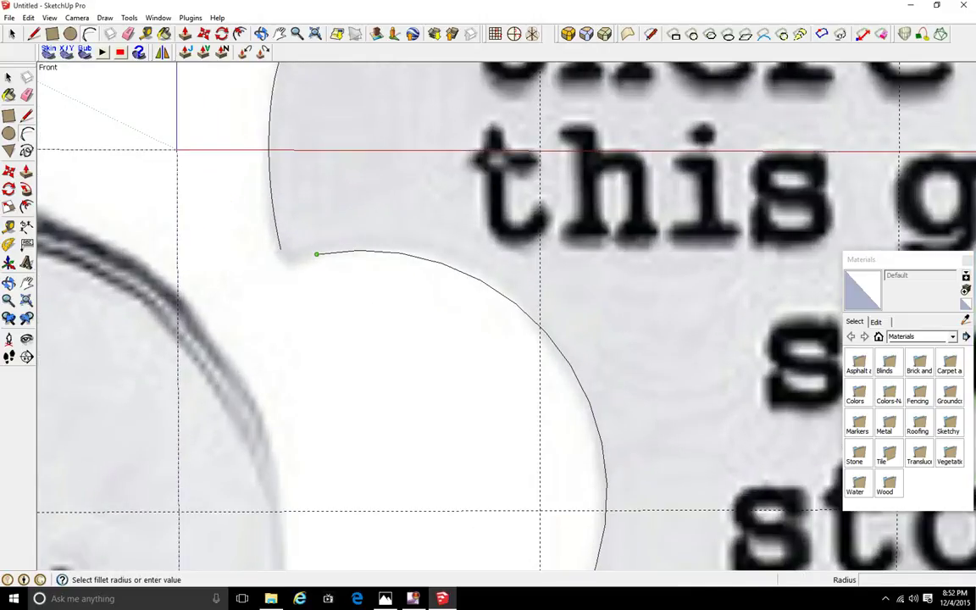
left_click(316, 254)
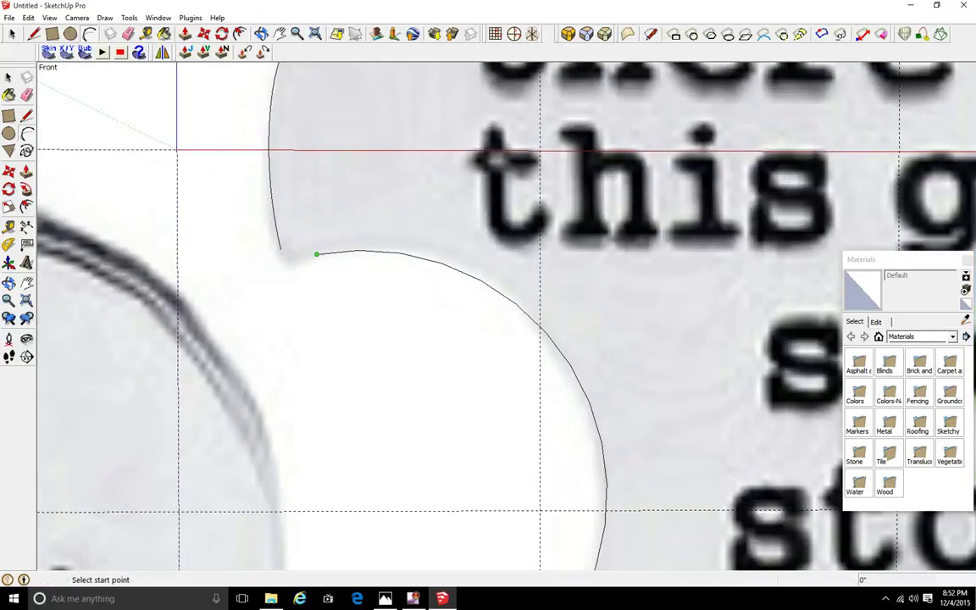
scroll(316, 255, "up", 5)
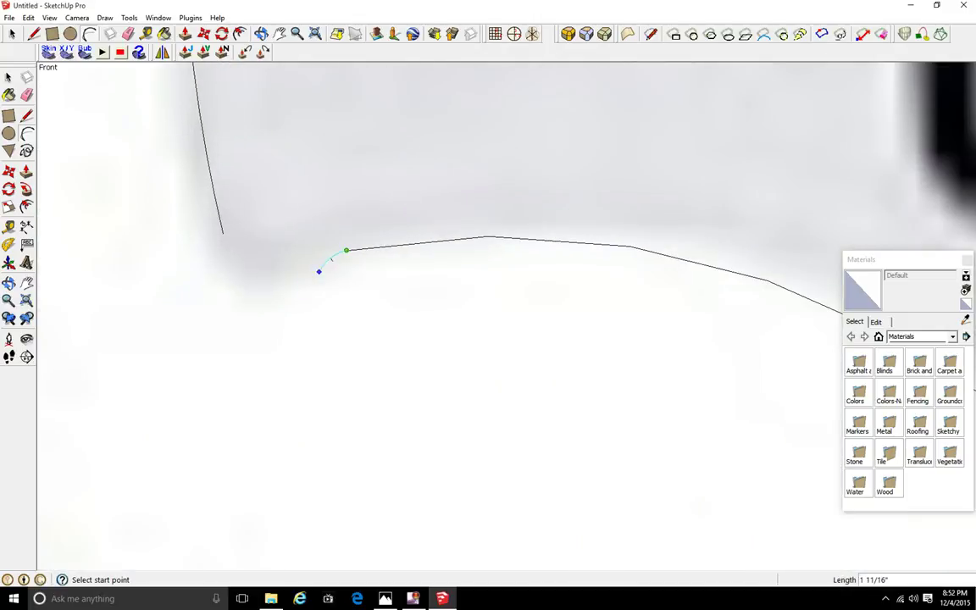
left_click(315, 251)
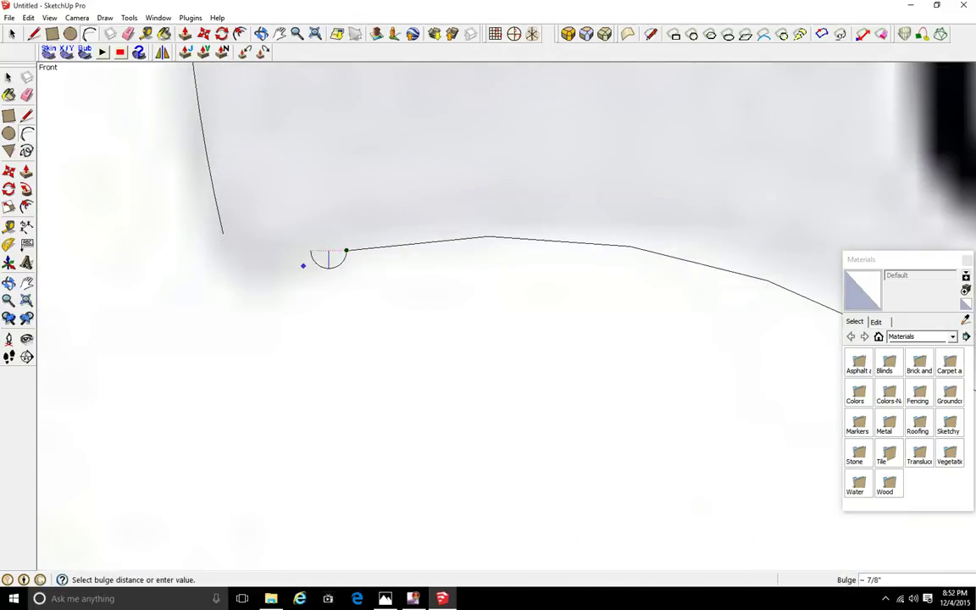
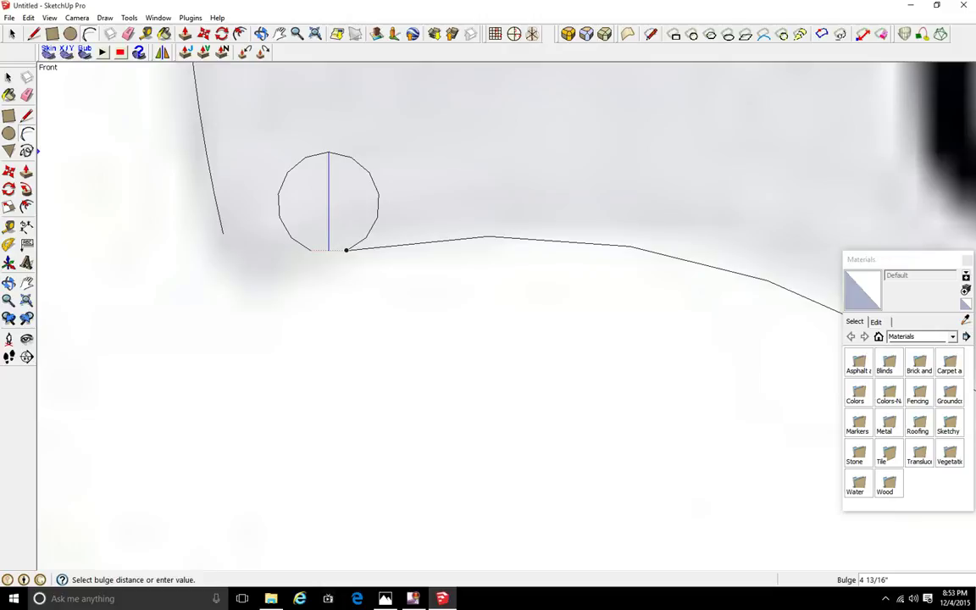
Extend the cut-out's upper end towards the tag's left edge with a tangent arc about 2 5/8" long
left_click(346, 250)
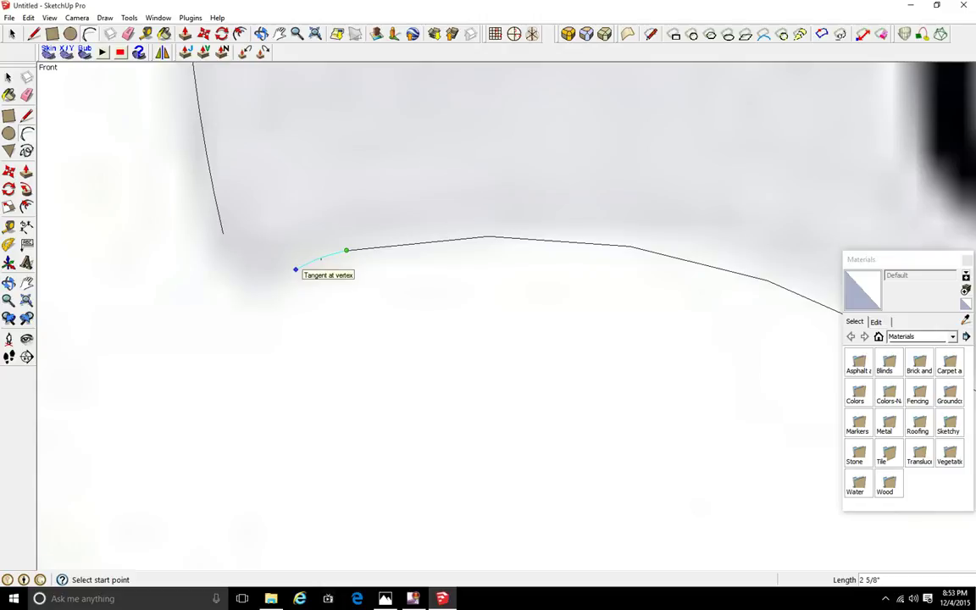
left_click(296, 270)
left_click(296, 270)
left_click(296, 270)
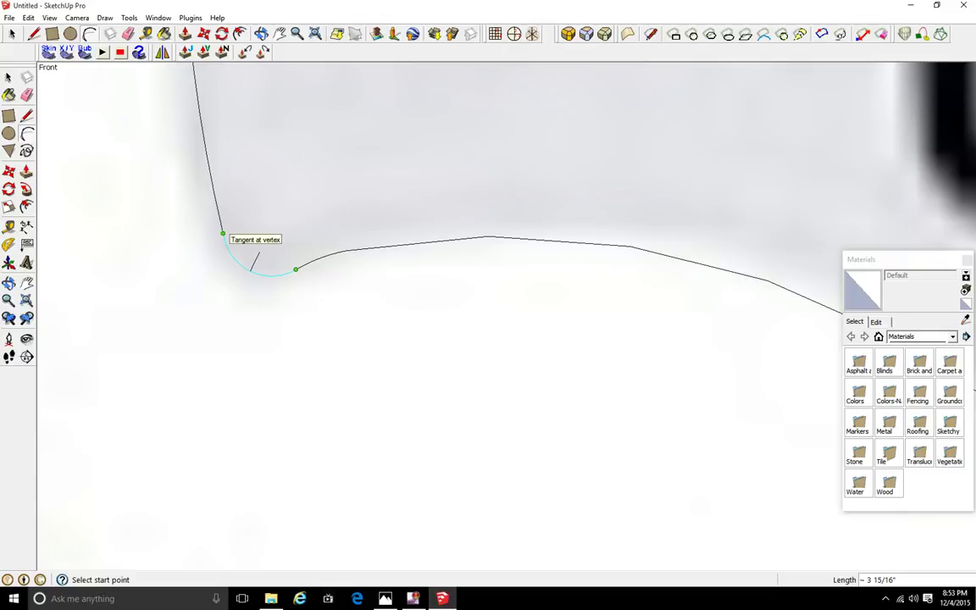
Close the dog tag outline at its left edge with a tangent arc about 3 15/16" long
double_click(222, 234)
scroll(320, 223, "down", 10)
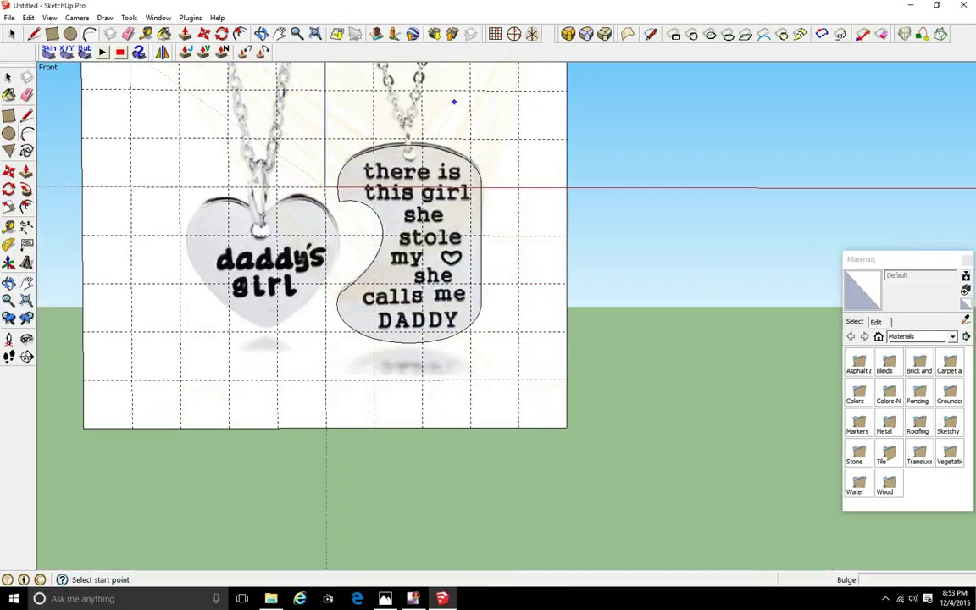
scroll(455, 95, "up", 3)
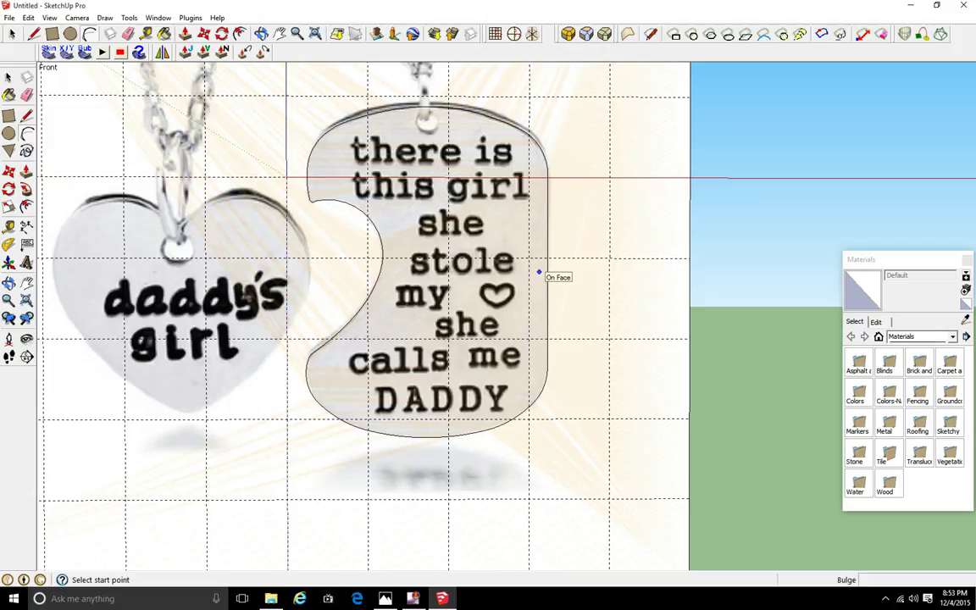
scroll(182, 223, "down", 4)
Draw a vertical centre line through the heart from the guide just below its tip up to the guide above its notch
scroll(351, 163, "up", 6)
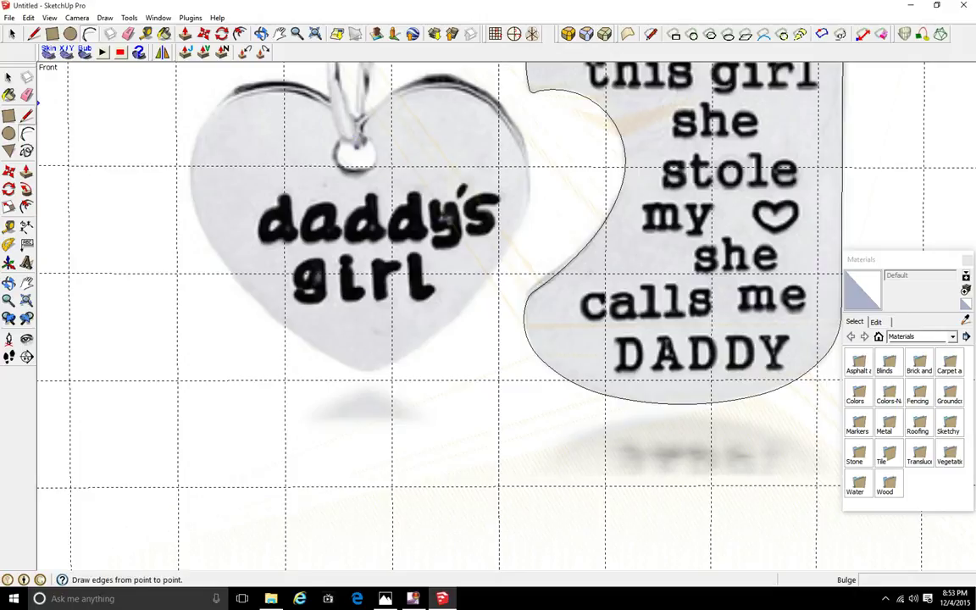
left_click(26, 115)
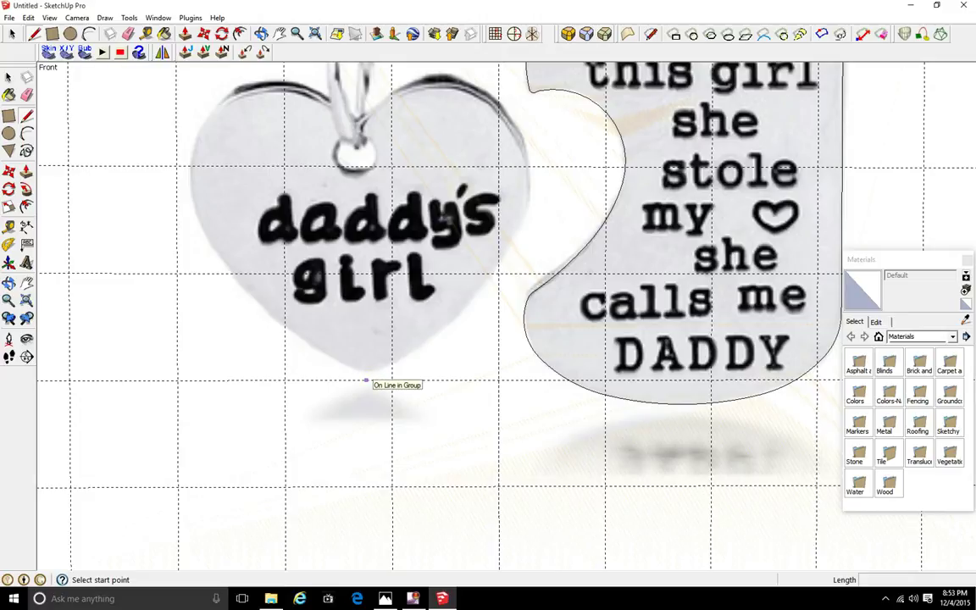
left_click(366, 382)
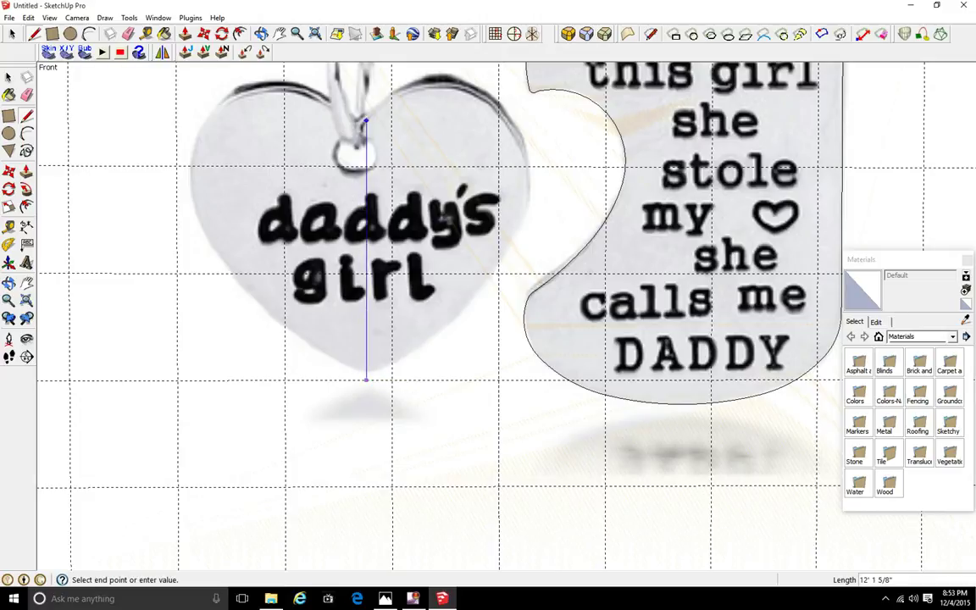
scroll(366, 103, "down", 5)
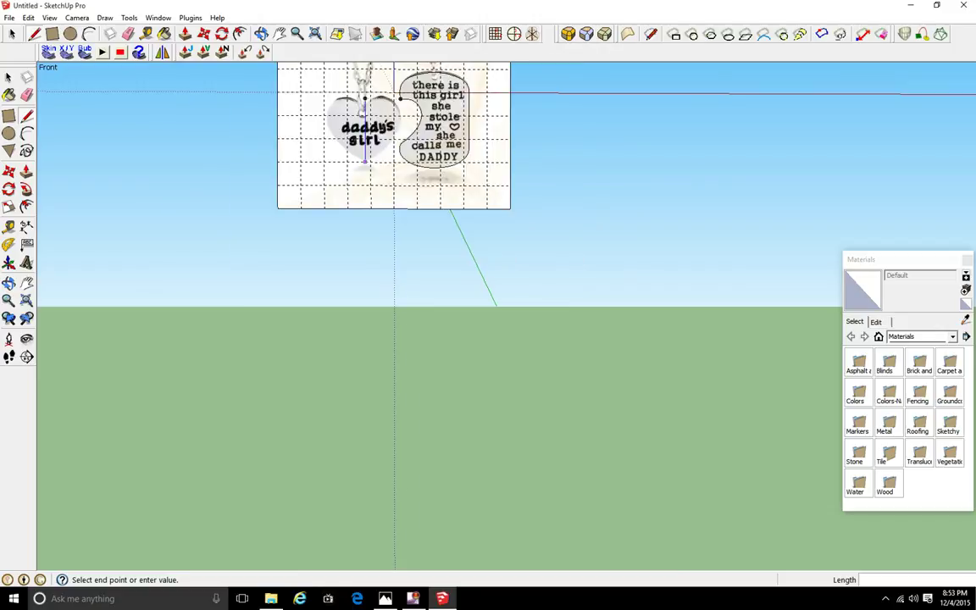
scroll(366, 99, "up", 4)
left_click(366, 83)
scroll(330, 151, "up", 3)
scroll(297, 219, "down", 4)
scroll(392, 159, "up", 4)
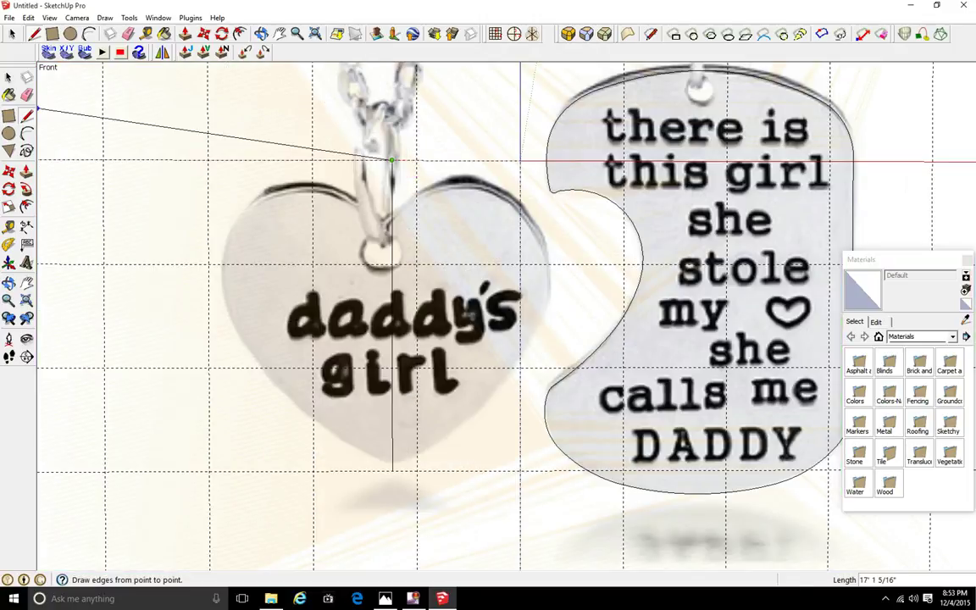
key("Escape")
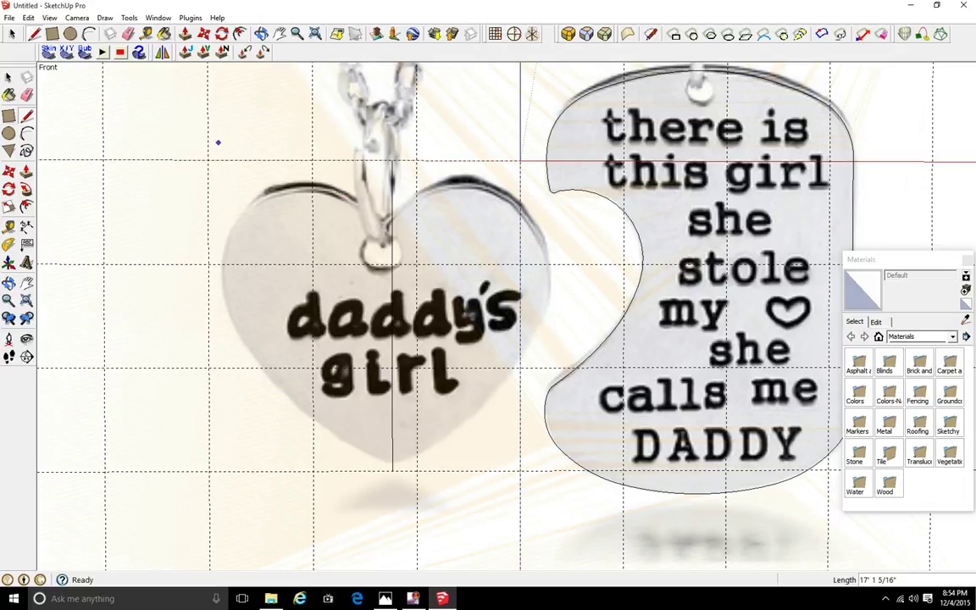
Trace the start of the heart's right lobe with an arc from the centre line at the notch, bulging about 2 5/8"
key("l")
scroll(507, 137, "up", 3)
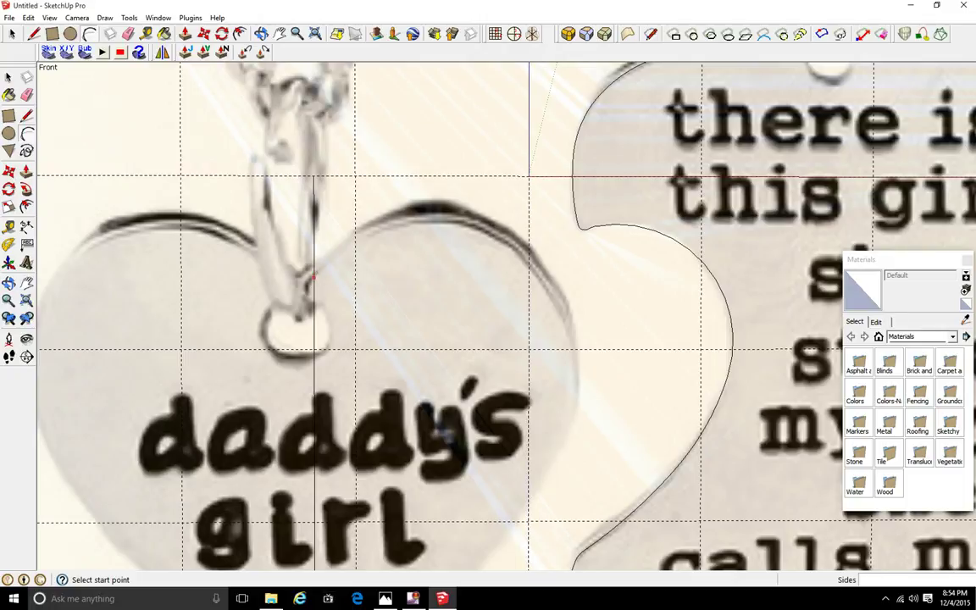
left_click(313, 275)
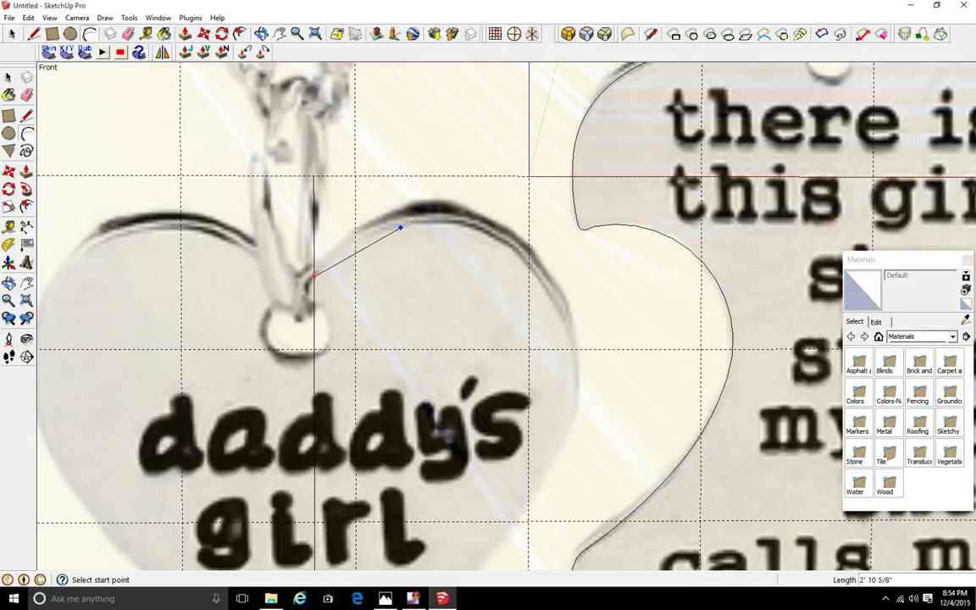
left_click(395, 228)
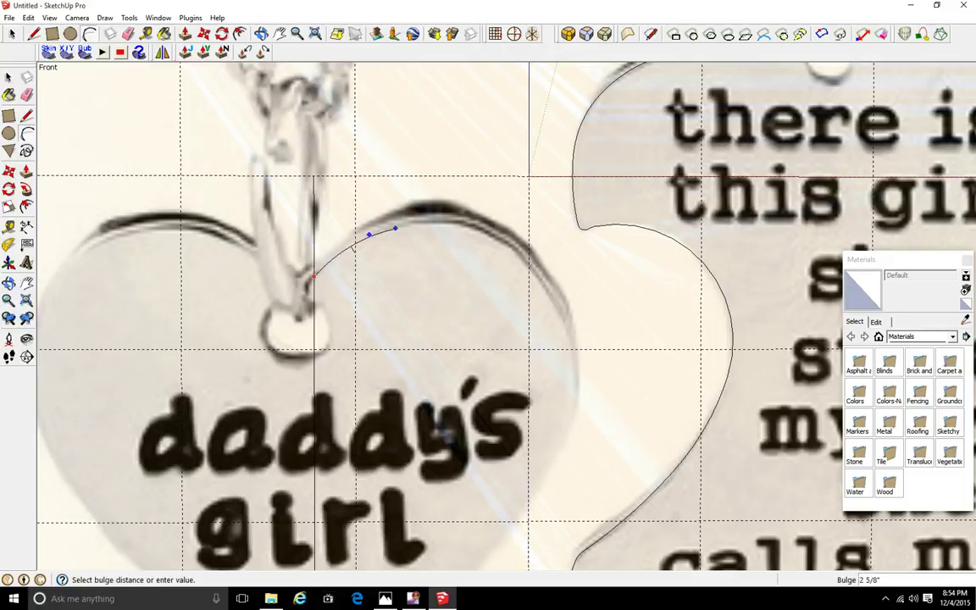
left_click(354, 248)
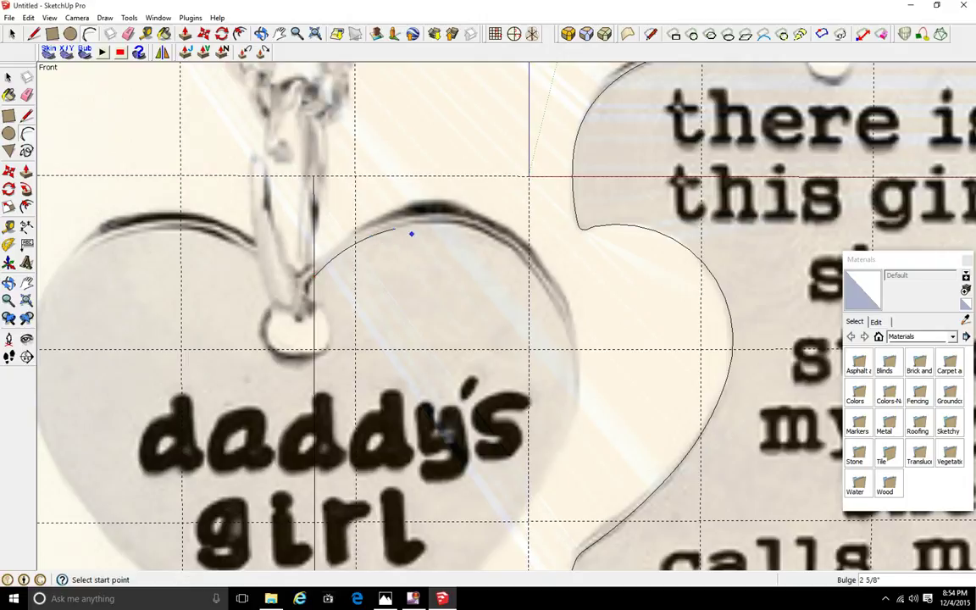
Continue over the top of the heart's right lobe with a second arc bulging about 1 7/16"
left_click(395, 228)
left_click(471, 227)
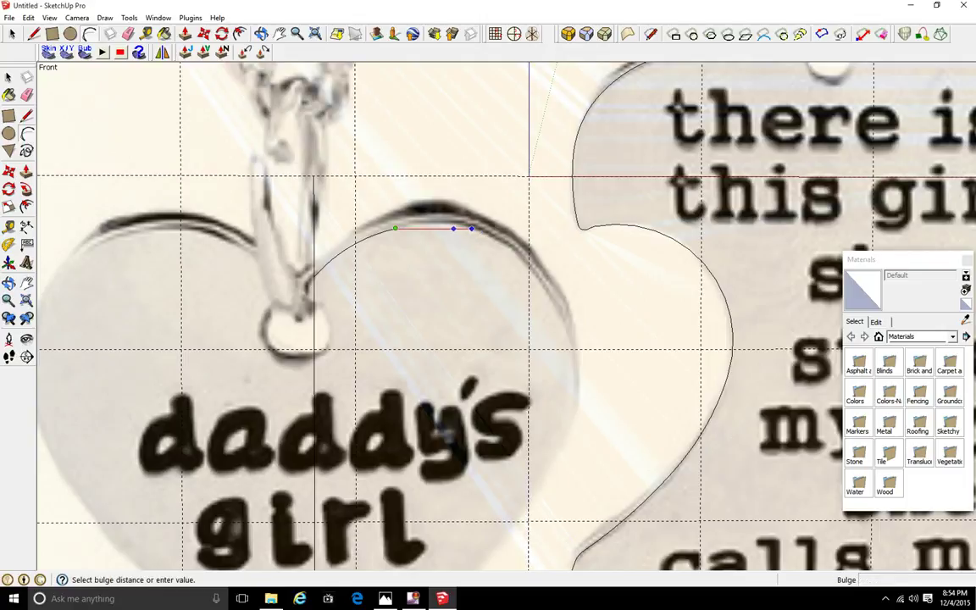
scroll(432, 208, "up", 5)
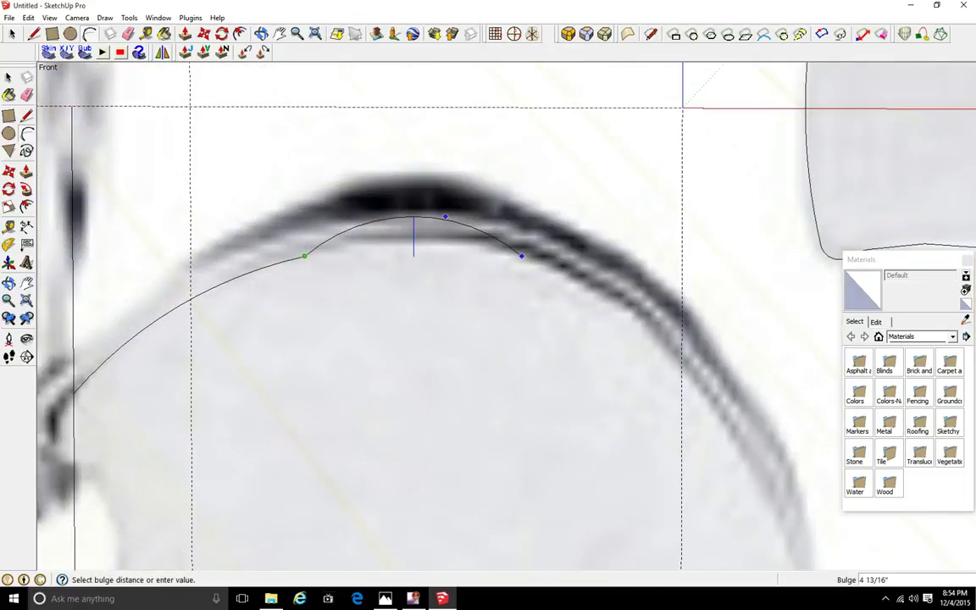
left_click(441, 233)
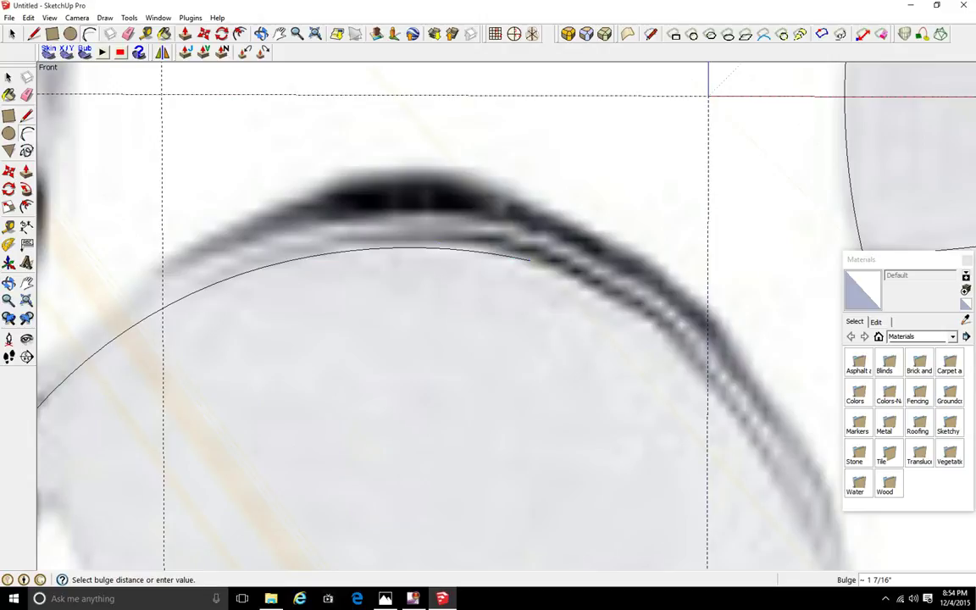
Trace down the outer side of the right lobe with two tangent arcs, the second about 3' 8 1/2" long
scroll(441, 235, "down", 5)
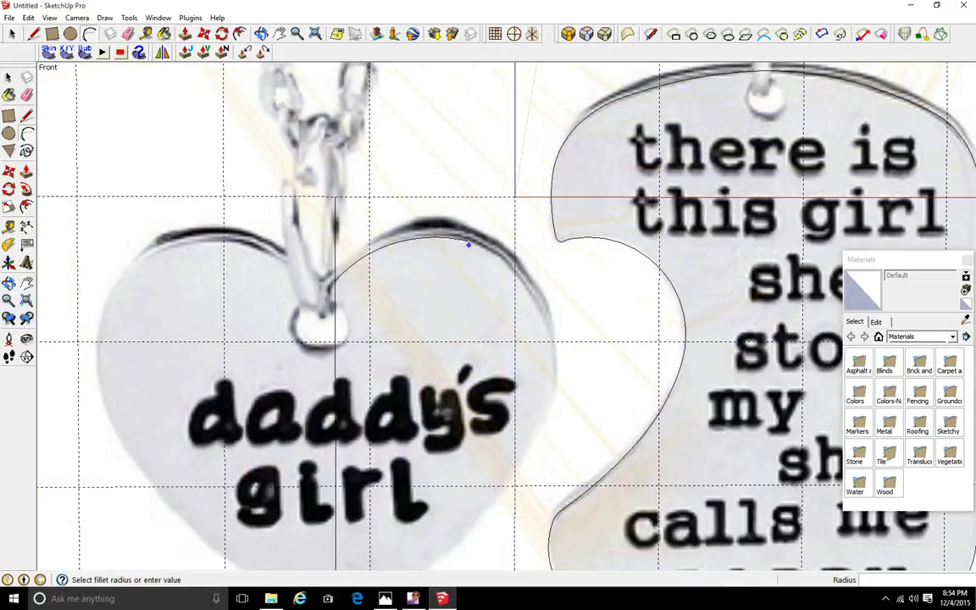
left_click(467, 240)
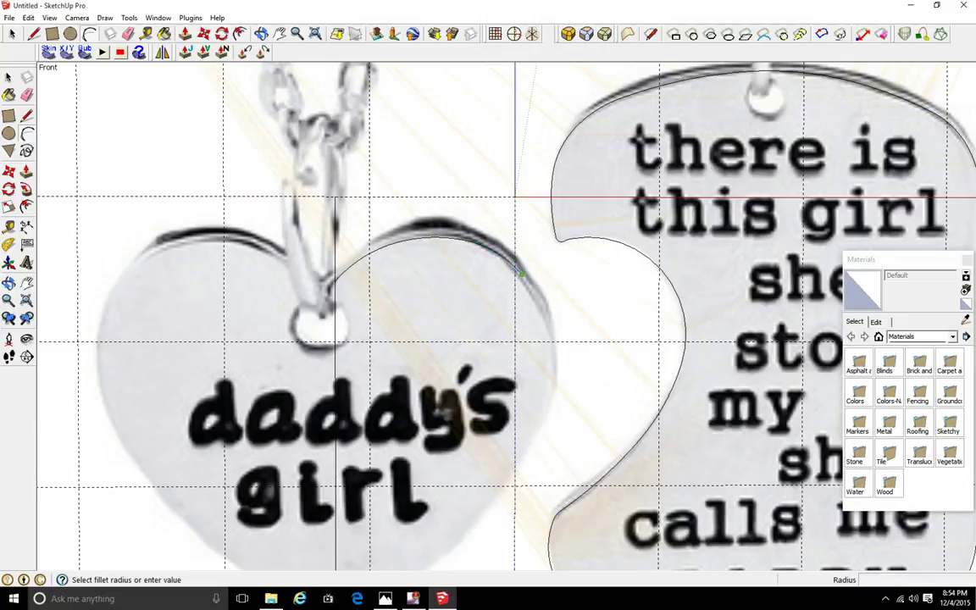
left_click(517, 270)
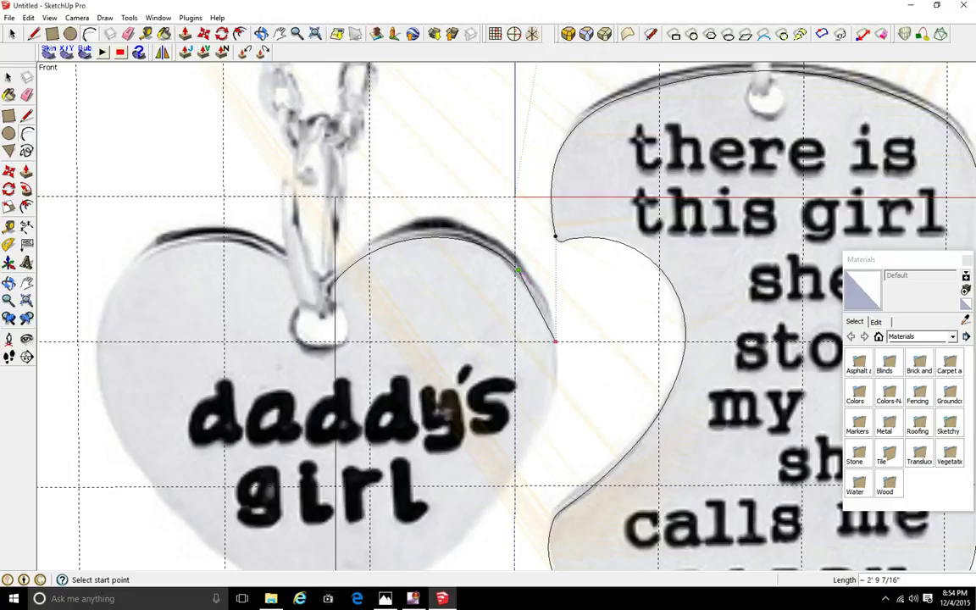
scroll(532, 285, "up", 3)
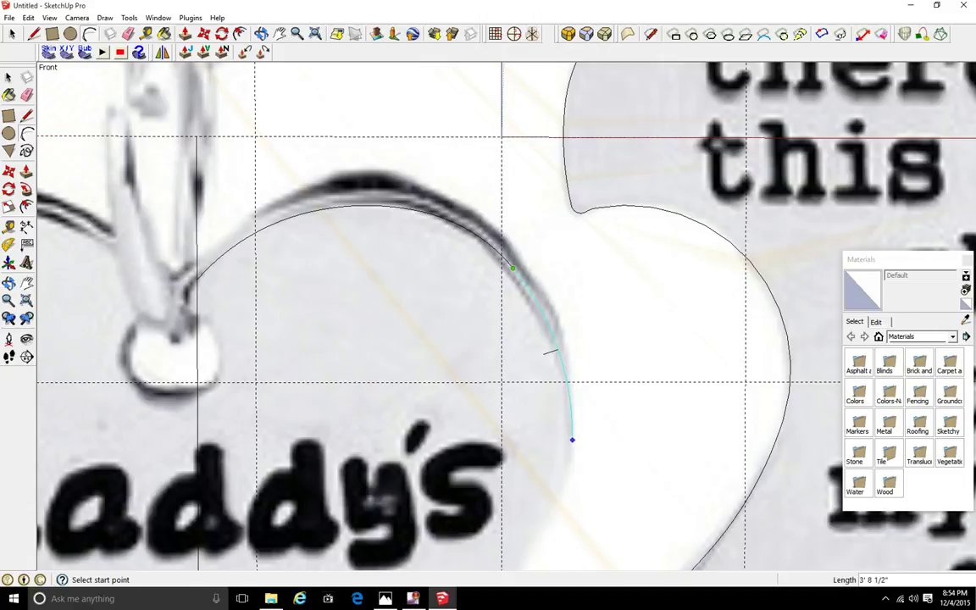
left_click(572, 440)
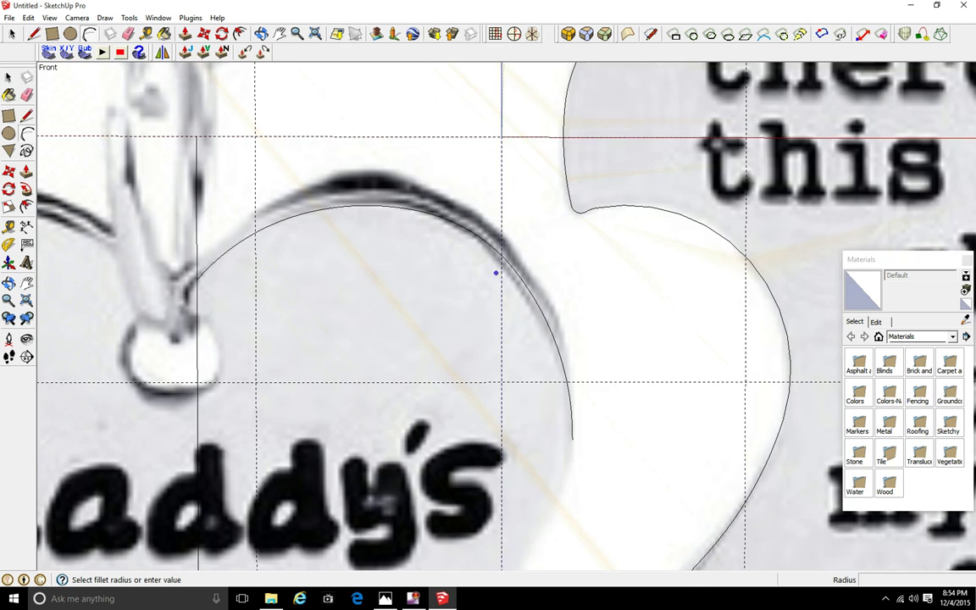
Complete the heart's right half down to the centre line with three tangent arcs, the first about 2' 5 9/16" and the last about 4' 9 11/16" long
scroll(516, 323, "down", 5)
scroll(558, 317, "up", 5)
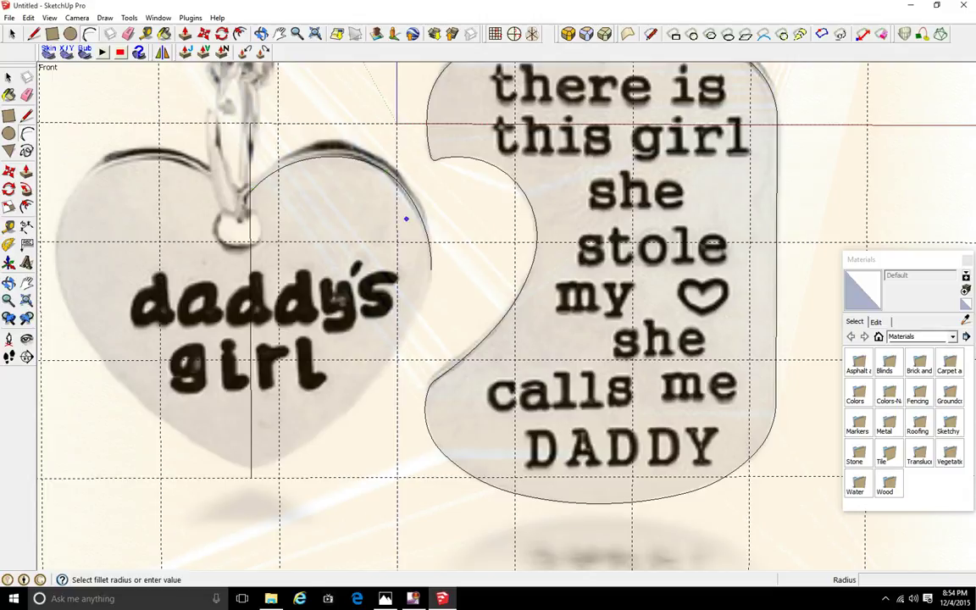
left_click(430, 269)
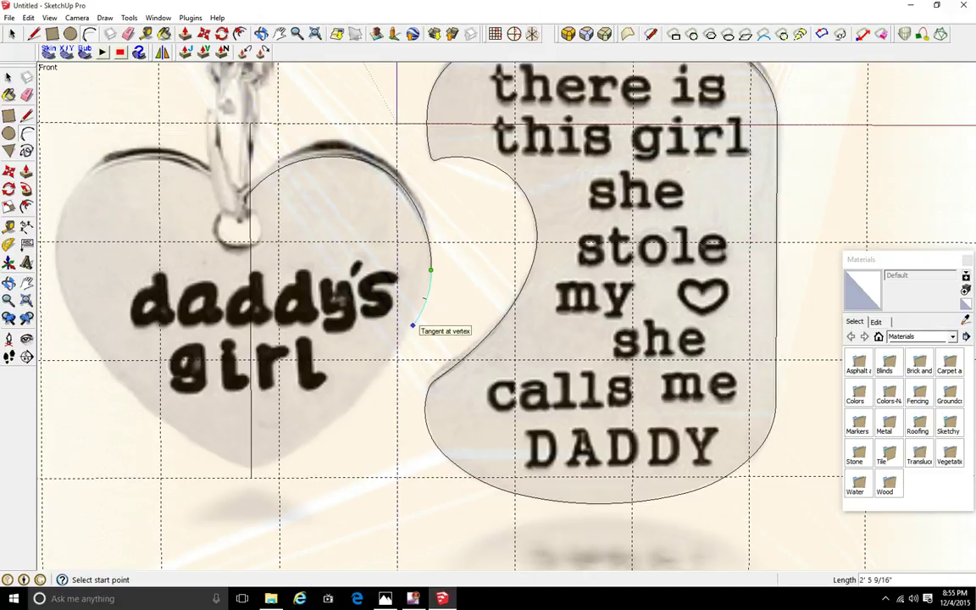
left_click(415, 322)
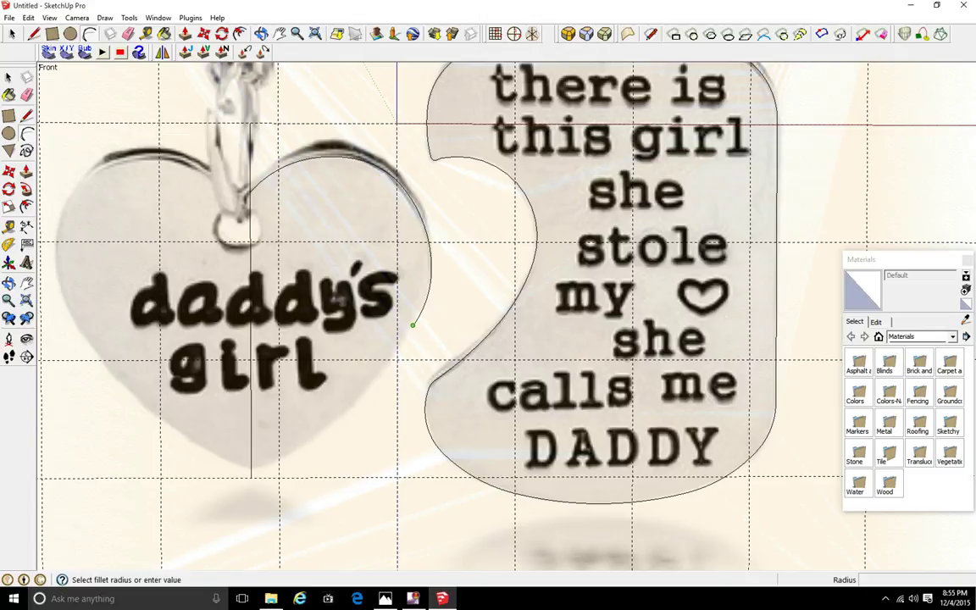
left_click(412, 325)
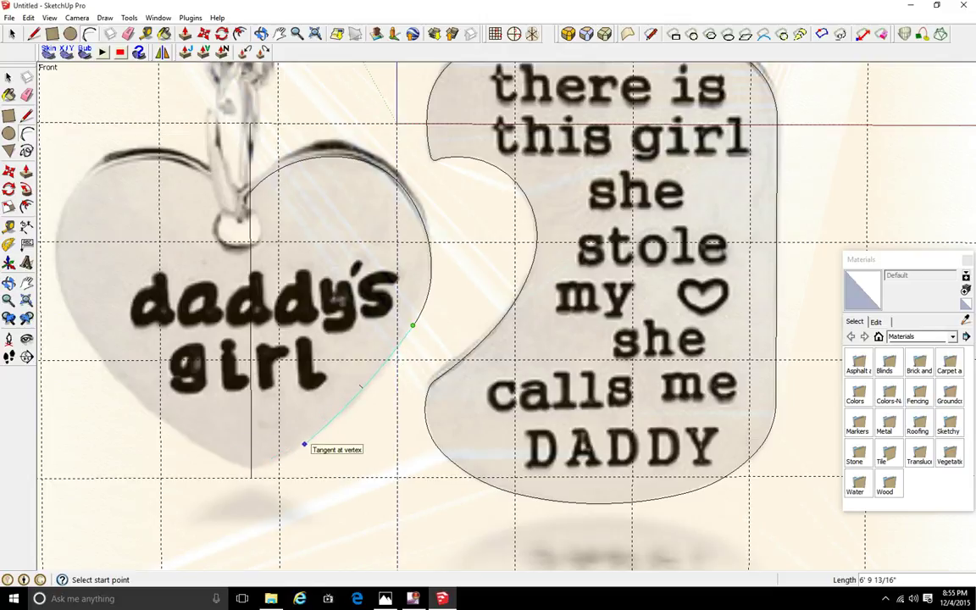
left_click(347, 408)
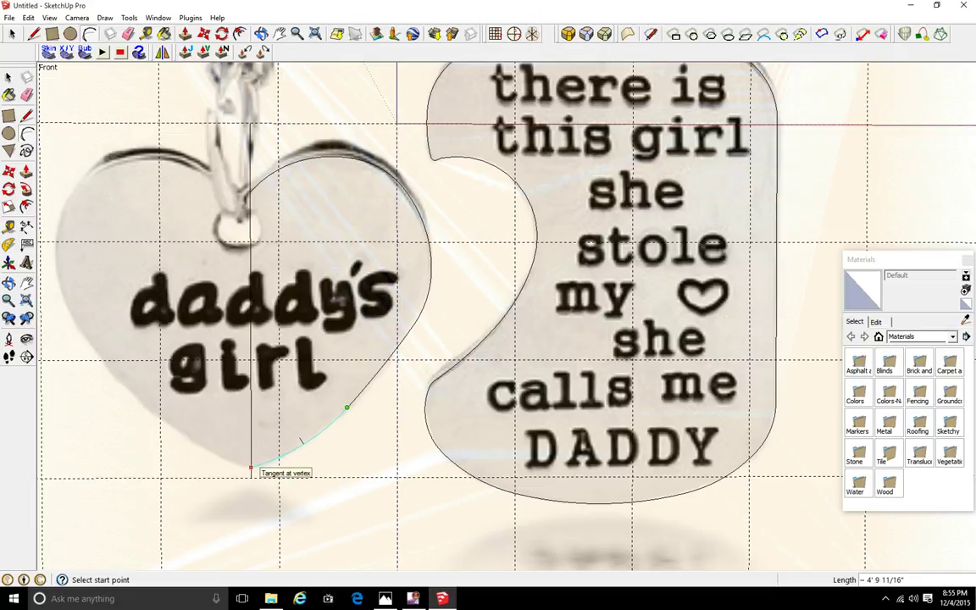
left_click(251, 467)
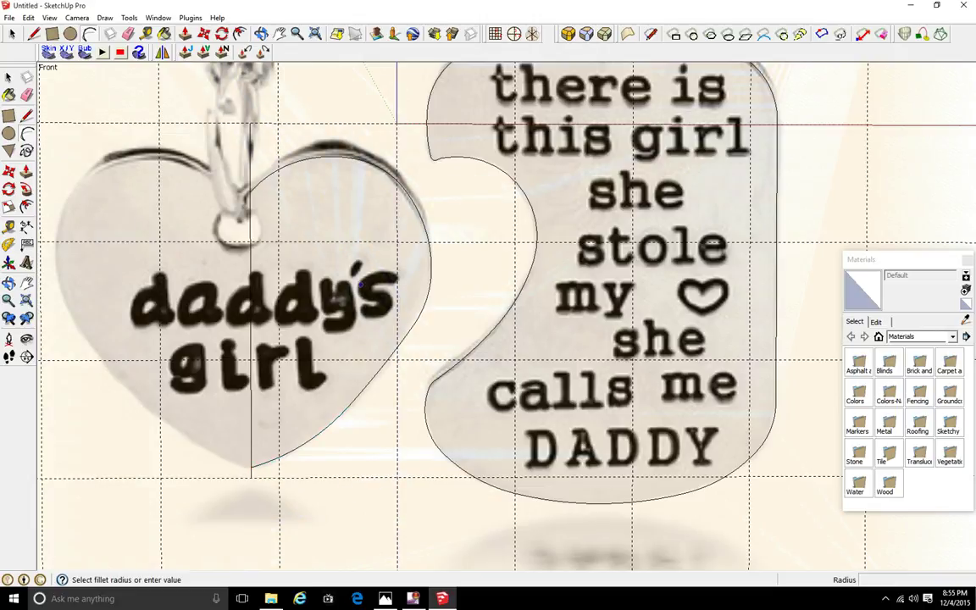
Examine the traced right half of the heart and the dog tag outline against the reference photo
scroll(385, 290, "up", 1)
scroll(217, 303, "down", 4)
scroll(217, 303, "up", 3)
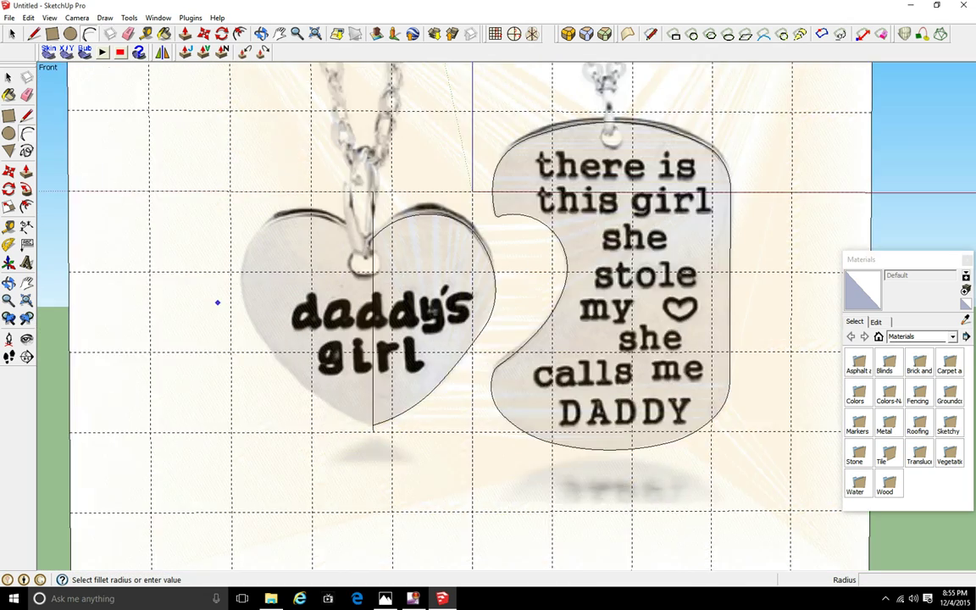
scroll(216, 303, "up", 2)
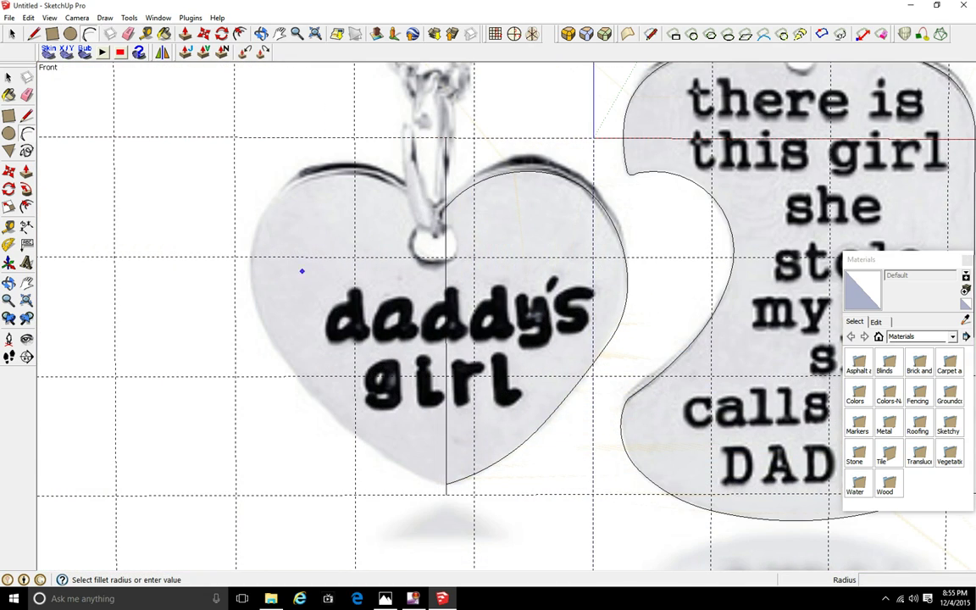
scroll(455, 316, "down", 5)
scroll(495, 331, "up", 6)
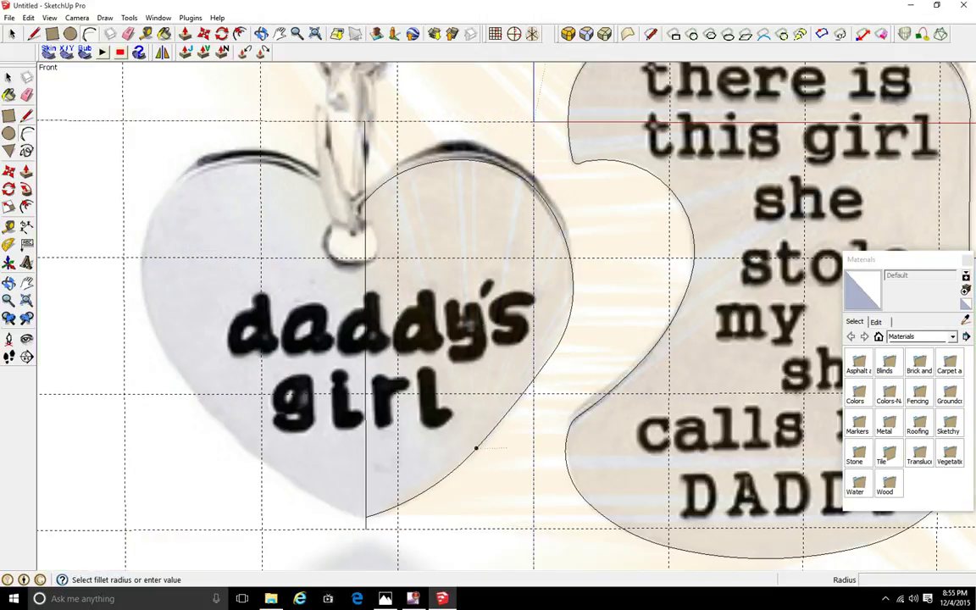
scroll(127, 364, "down", 4)
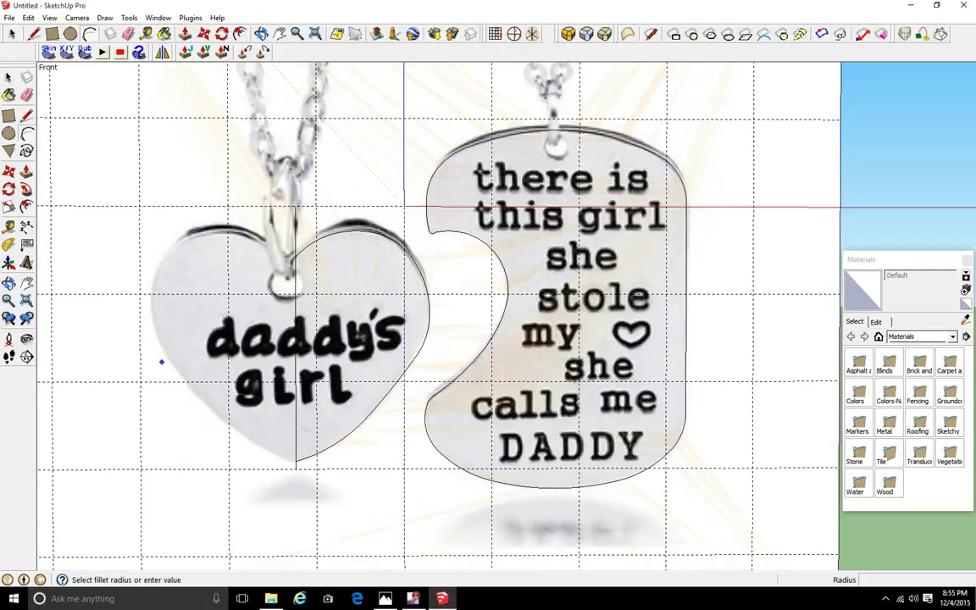
scroll(135, 316, "up", 2)
scroll(128, 316, "up", 3)
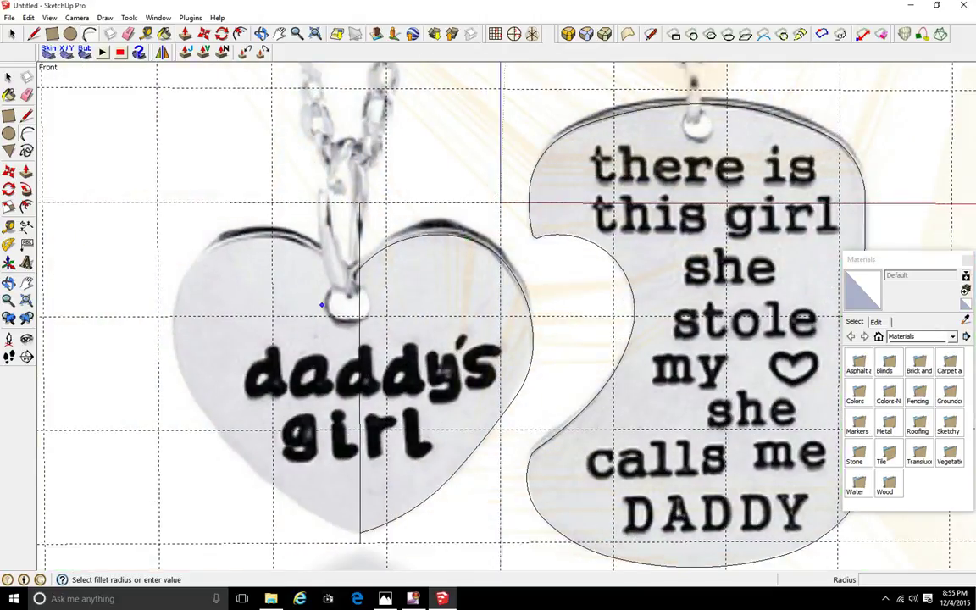
scroll(254, 316, "down", 5)
scroll(260, 321, "up", 2)
Erase the reference photo around the traced shapes together with its rectangular grid frame
middle_click_drag(235, 344, 428, 367)
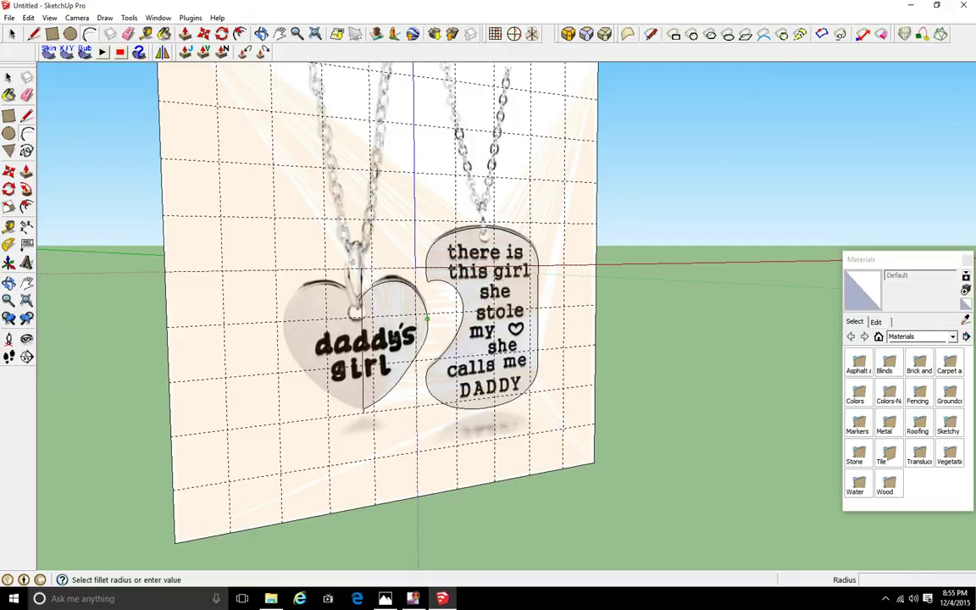
scroll(362, 199, "down", 2)
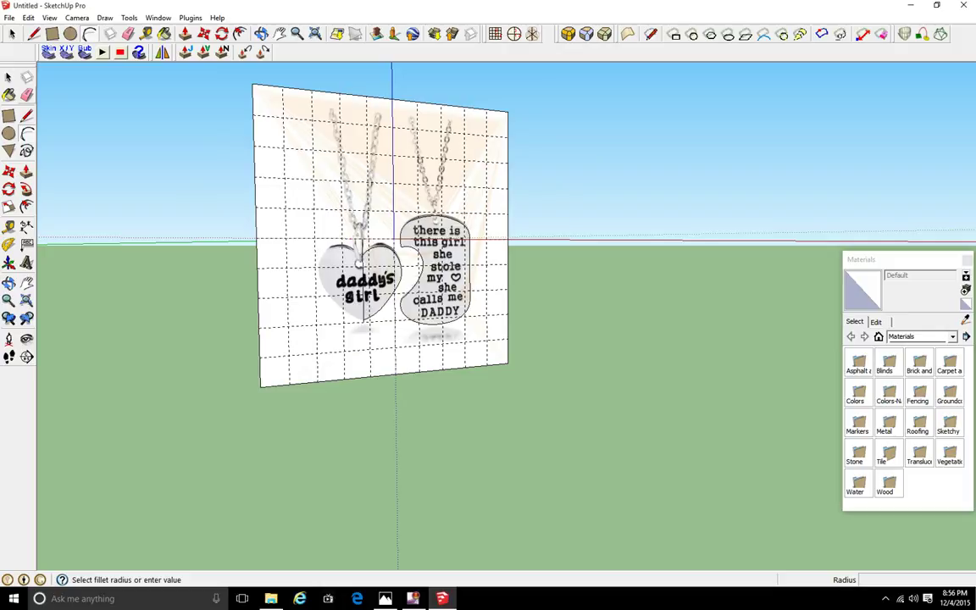
left_click(27, 95)
left_click(326, 92)
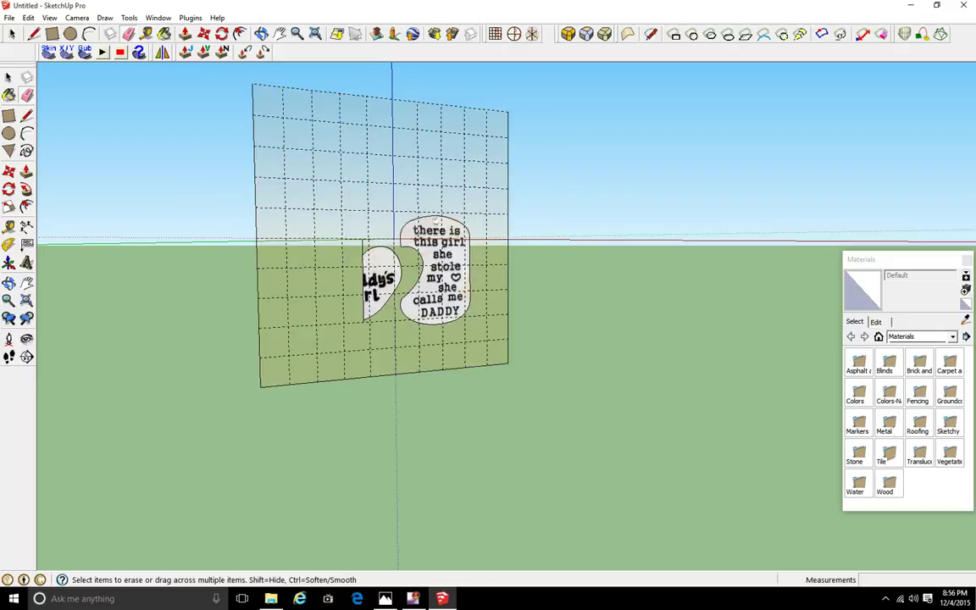
left_click_drag(513, 355, 498, 369)
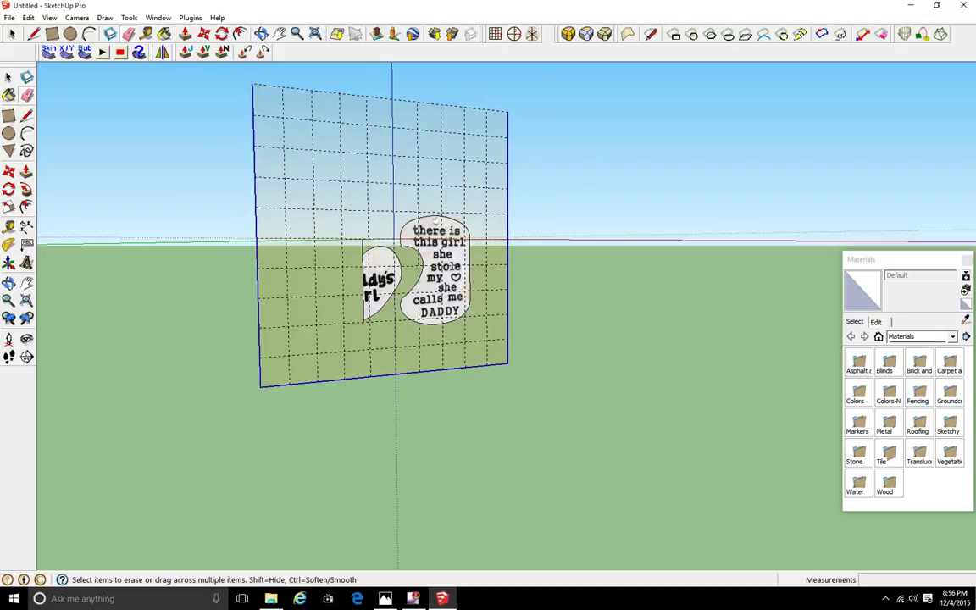
Delete all work planes to remove the dashed grid behind the tag and half heart
scroll(318, 212, "up", 4)
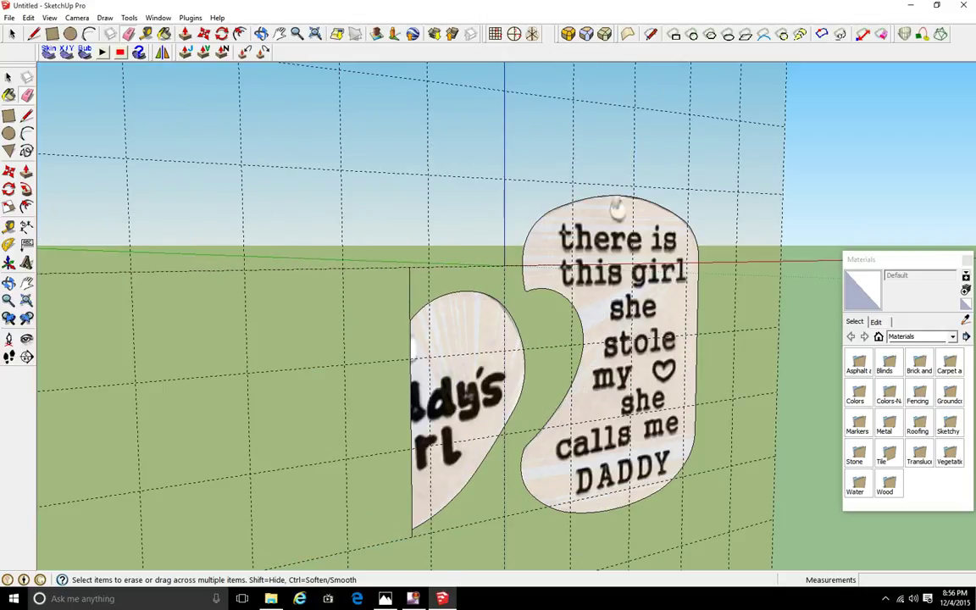
scroll(399, 345, "down", 4)
scroll(393, 422, "up", 4)
scroll(377, 441, "up", 2)
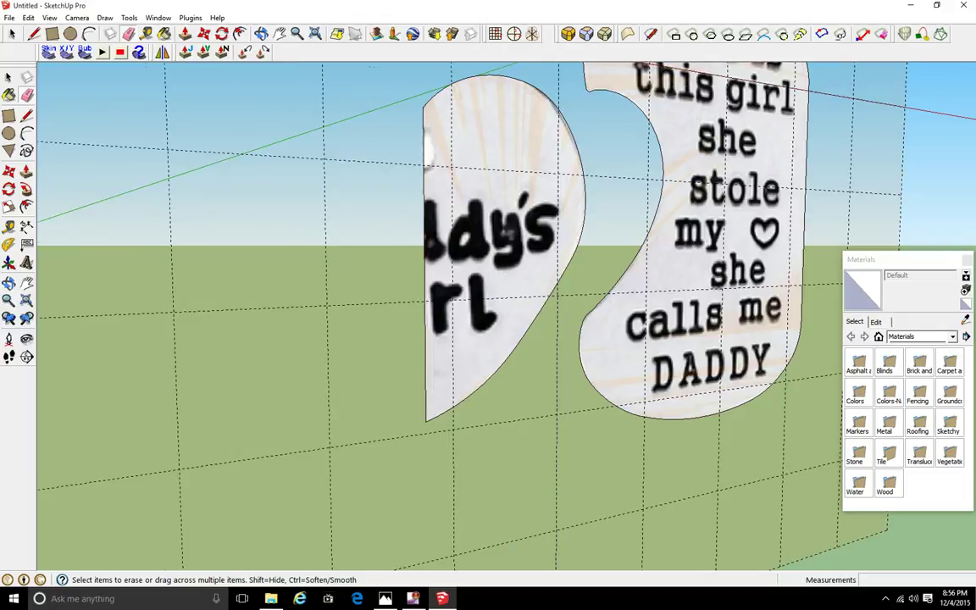
scroll(539, 260, "down", 5)
scroll(540, 260, "down", 3)
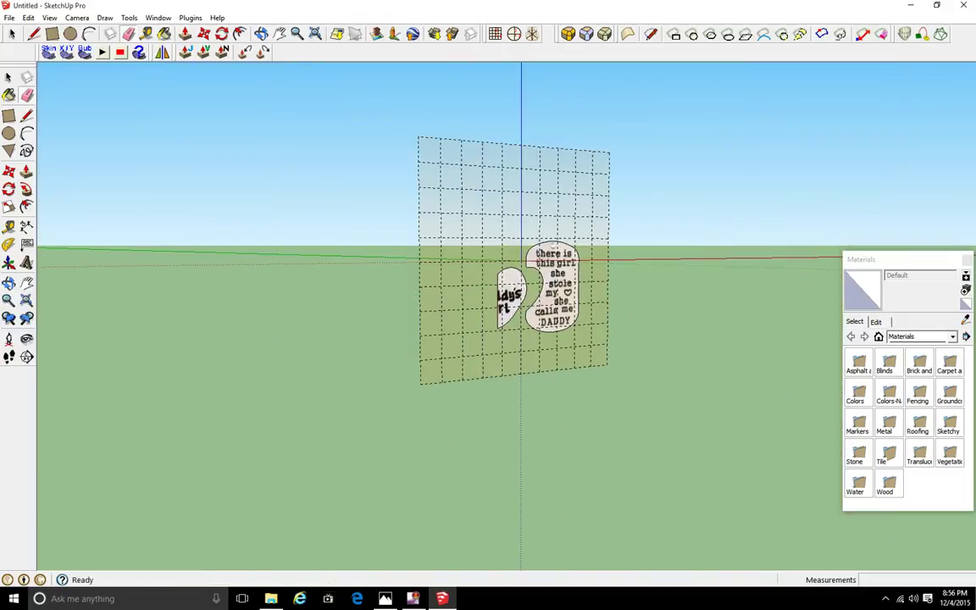
right_click(489, 225)
mouse_move(534, 404)
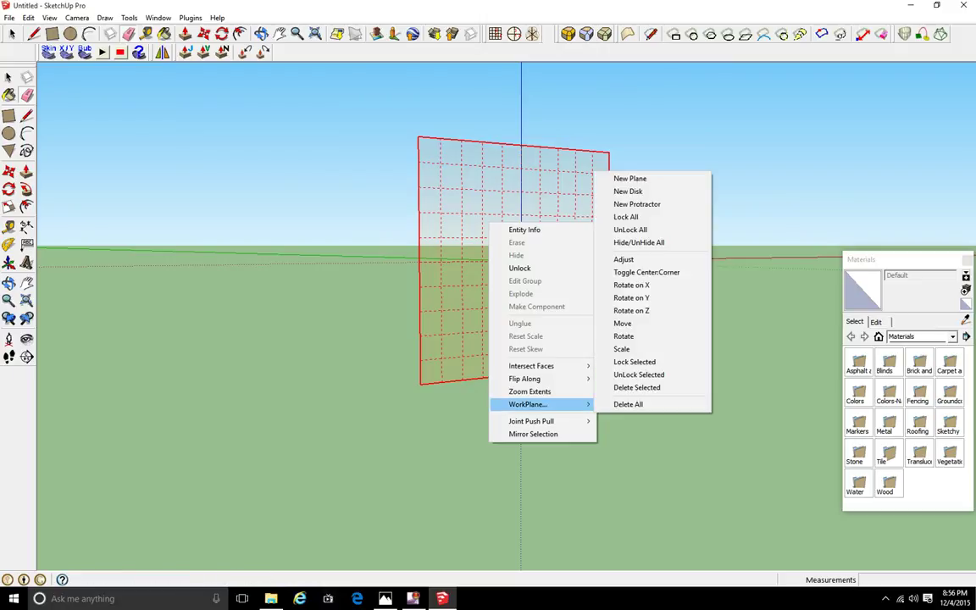
Push/Pull the half-heart face out to a thickness of 1' 6 15/16"
scroll(552, 248, "up", 3)
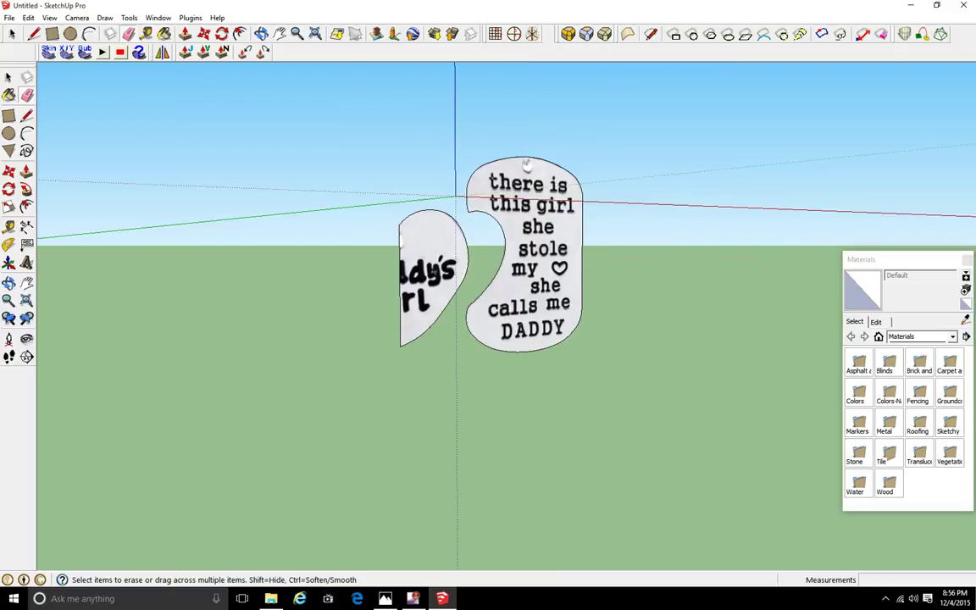
scroll(509, 279, "up", 4)
mouse_move(509, 279)
middle_mouse_down()
mouse_move(606, 298)
mouse_move(796, 275)
mouse_move(589, 272)
mouse_move(670, 289)
mouse_move(653, 283)
middle_mouse_up()
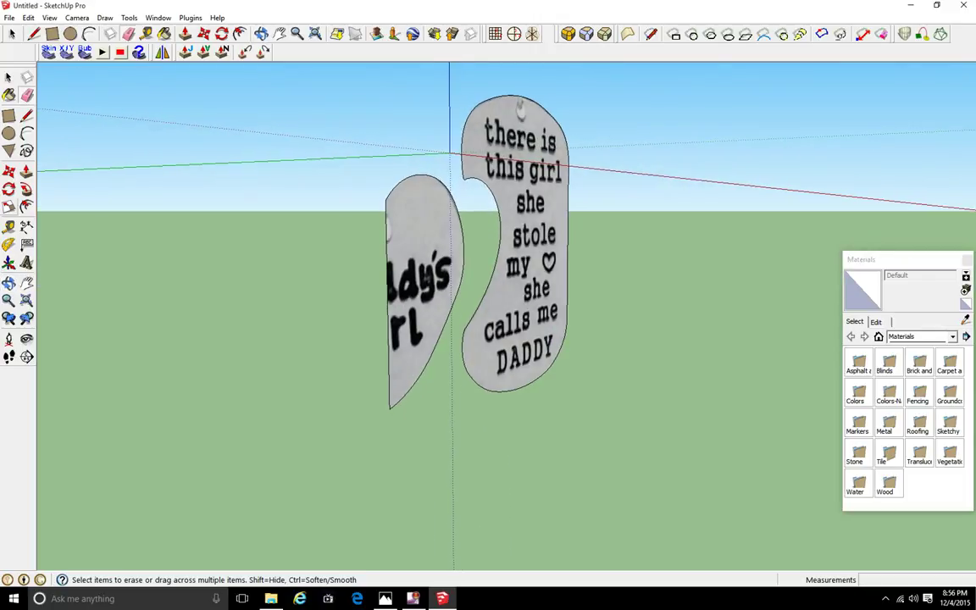
left_click(26, 150)
left_click(405, 231)
left_click(398, 230)
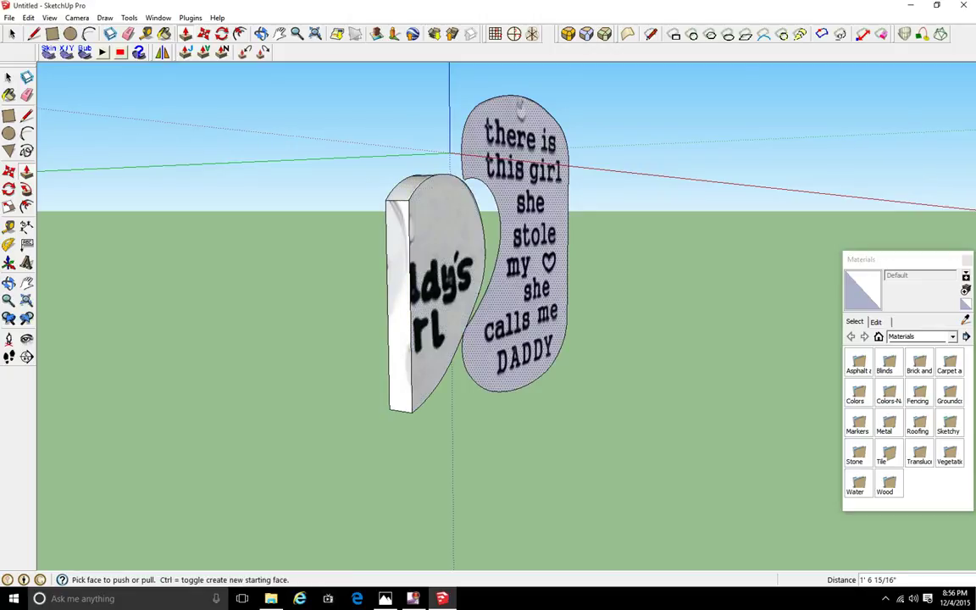
Select every face and edge of the extruded half heart, including its side walls, without selecting the dog tag
middle_click_drag(449, 254, 400, 205)
middle_click_drag(440, 262, 284, 281)
key("space")
mouse_move(304, 163)
left_mouse_down()
mouse_move(428, 339)
mouse_move(452, 404)
left_mouse_up()
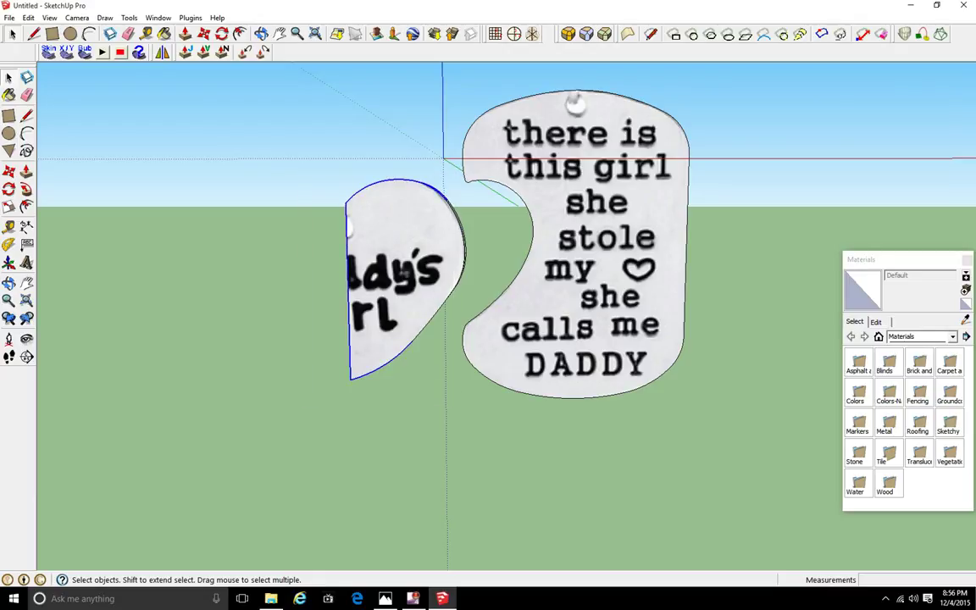
left_click_drag(413, 161, 443, 366)
left_click_drag(381, 280, 326, 252)
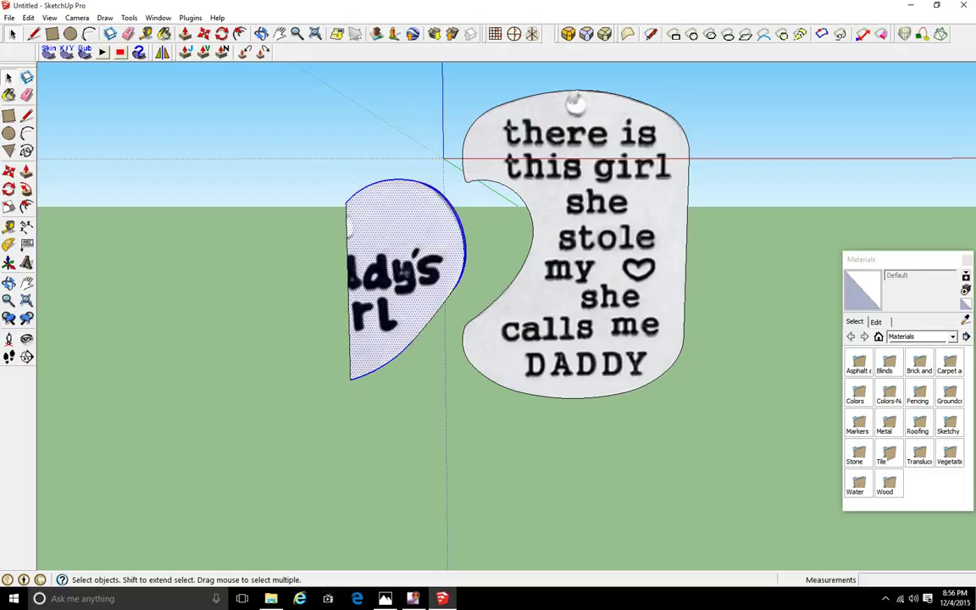
left_click_drag(405, 379, 409, 253)
left_click_drag(399, 328, 387, 294, "shift")
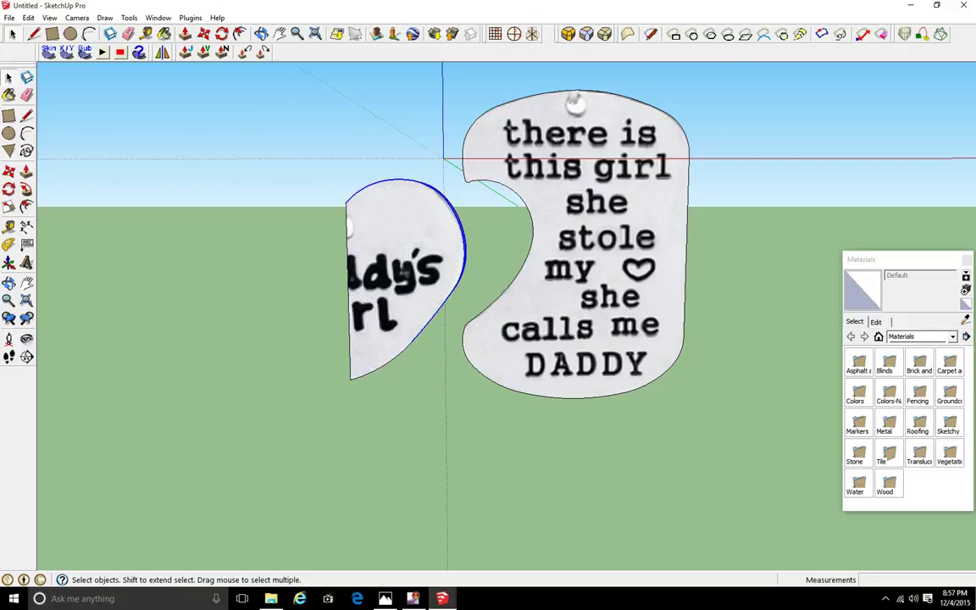
scroll(397, 318, "up", 4)
middle_click_drag(397, 318, 358, 259)
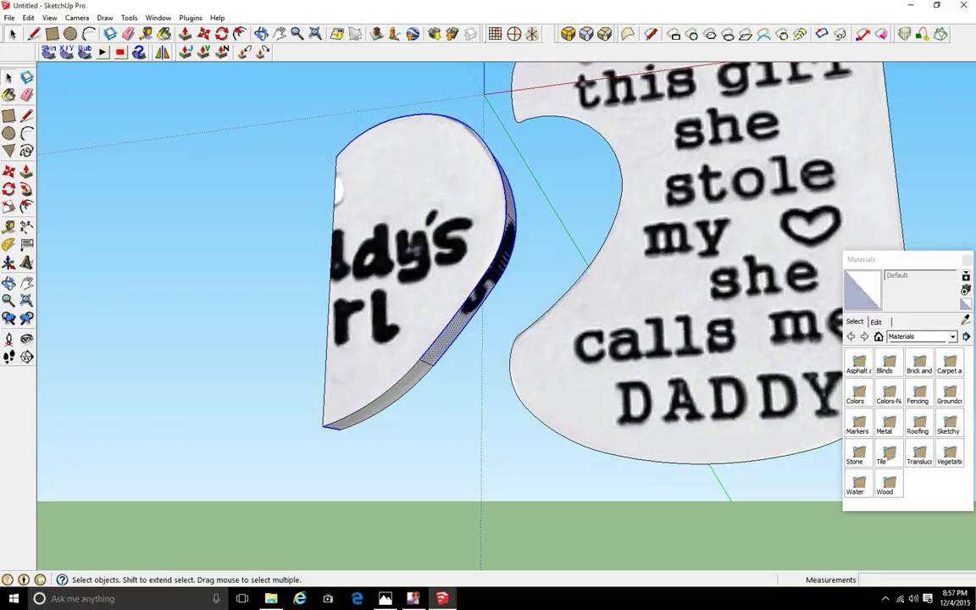
left_click_drag(283, 132, 416, 456, "shift")
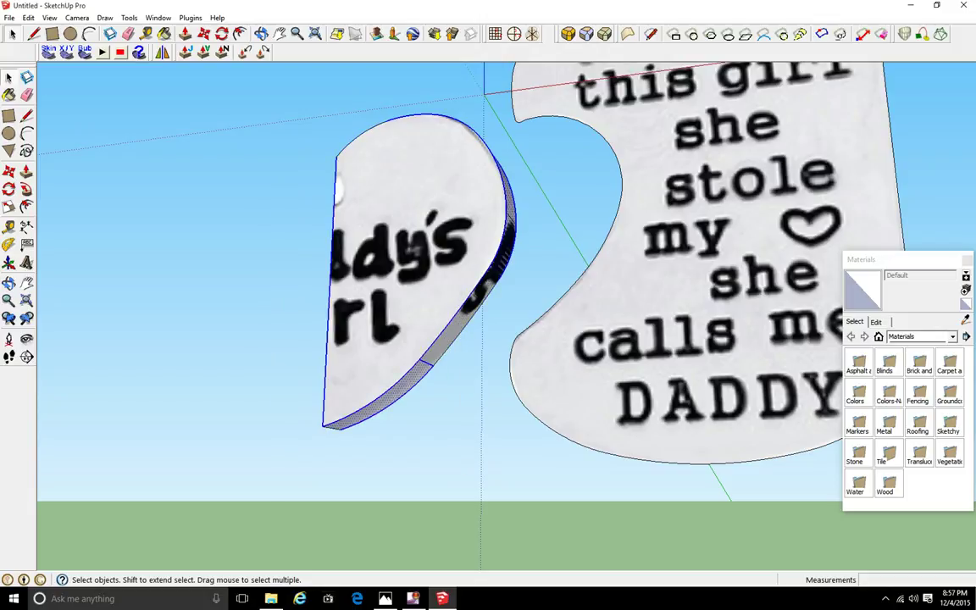
middle_click_drag(415, 249, 573, 342)
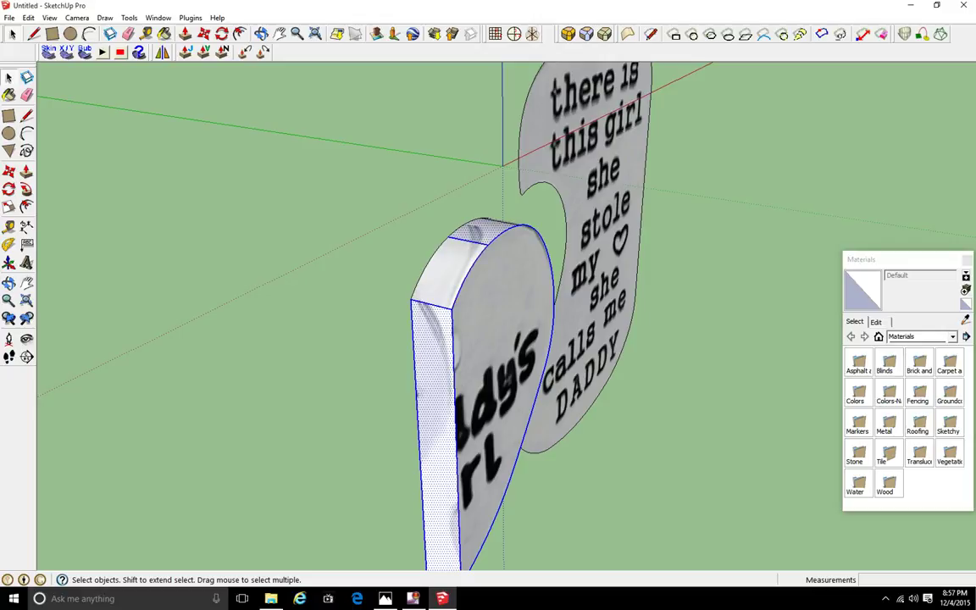
middle_click_drag(441, 339, 279, 350)
left_click(584, 339, "shift")
middle_click_drag(585, 355, 500, 144)
middle_click_drag(259, 254, 244, 208)
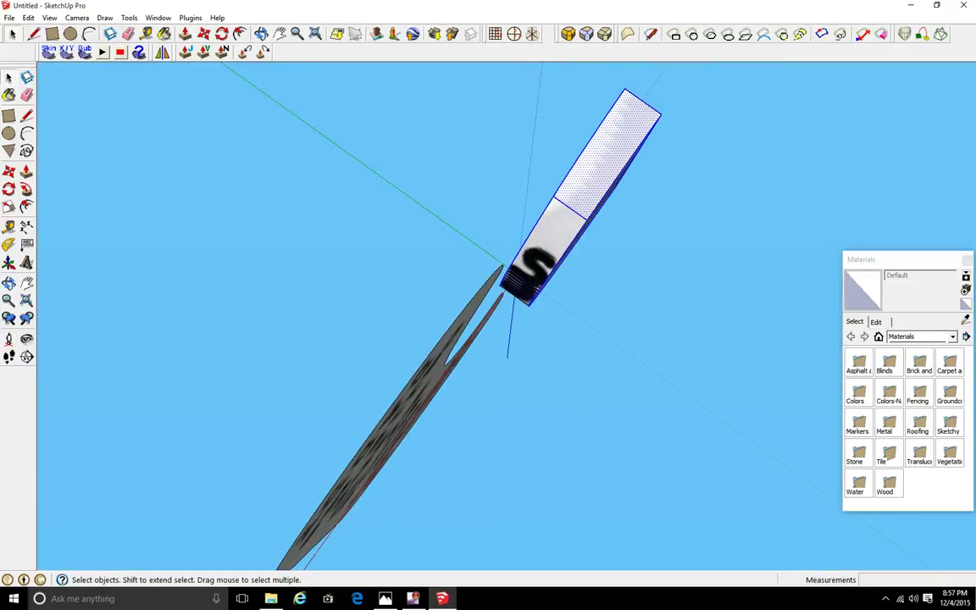
left_click(553, 231, "shift")
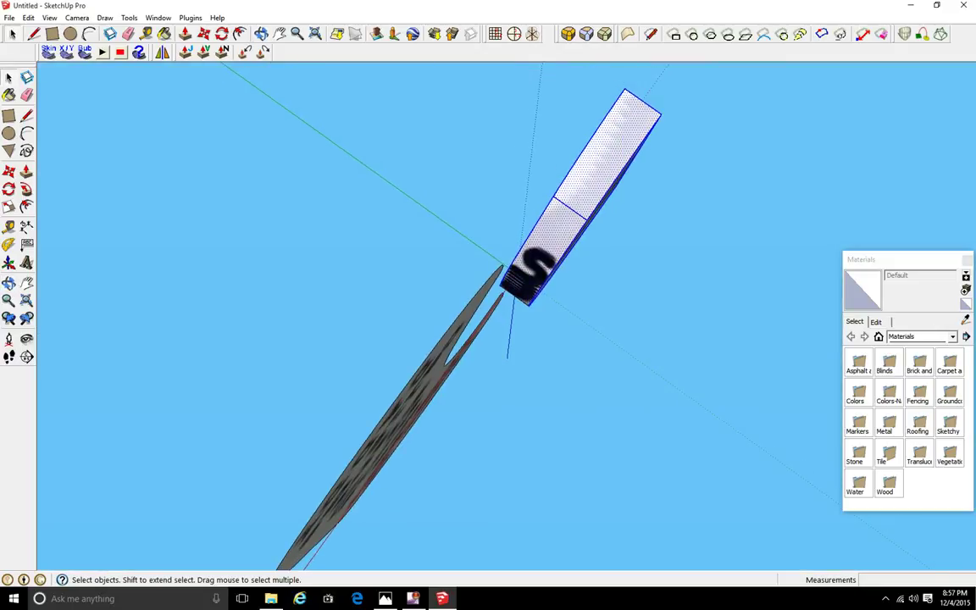
middle_click_drag(475, 220, 382, 339)
middle_click_drag(576, 338, 373, 424)
middle_click_drag(381, 356, 406, 355)
scroll(294, 378, "down", 3)
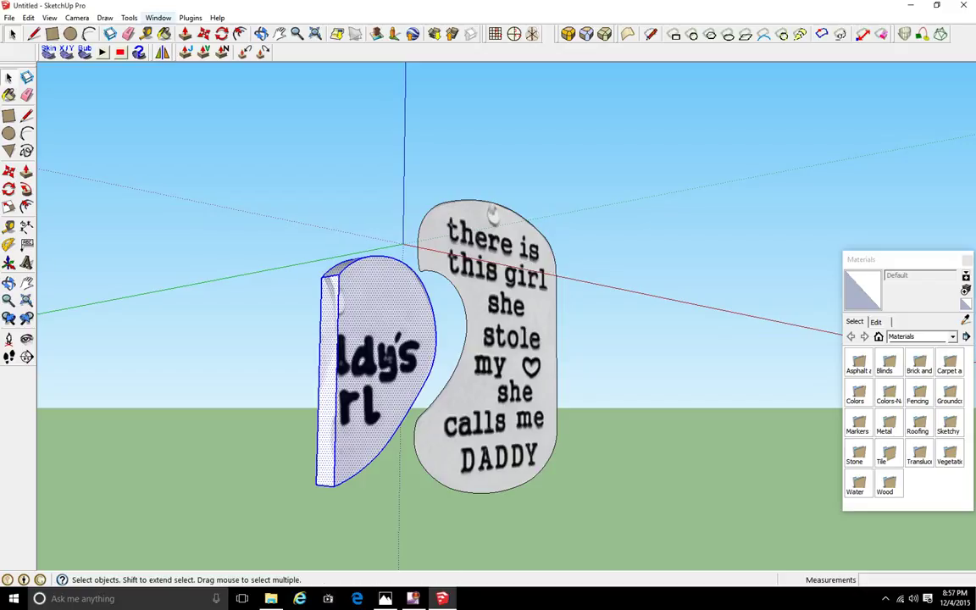
Mirror the selected half heart across its flat centre face using three of that face's corners, keeping the original selection
left_click(139, 52)
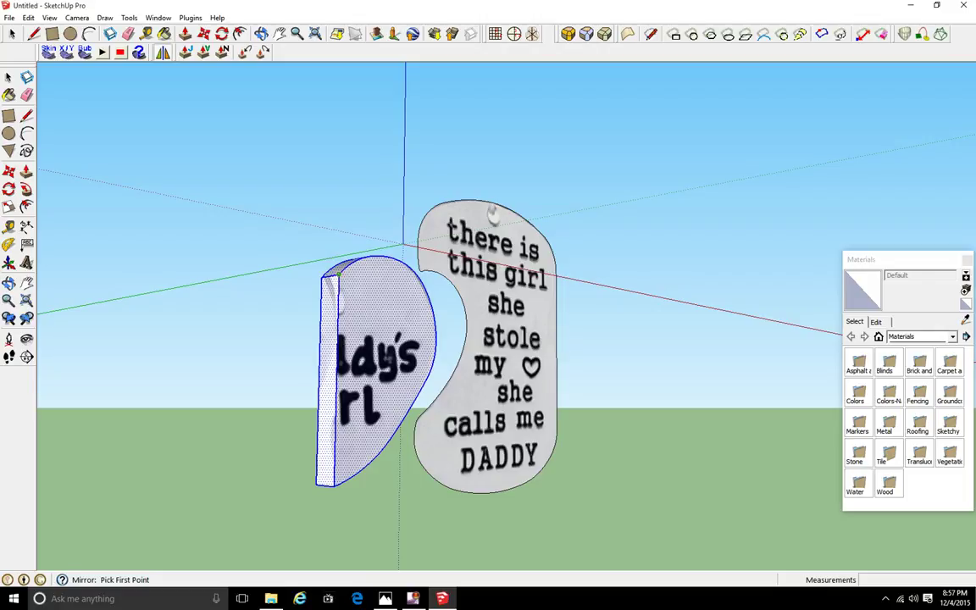
scroll(339, 273, "up", 1)
left_click(339, 273)
scroll(339, 398, "down", 4)
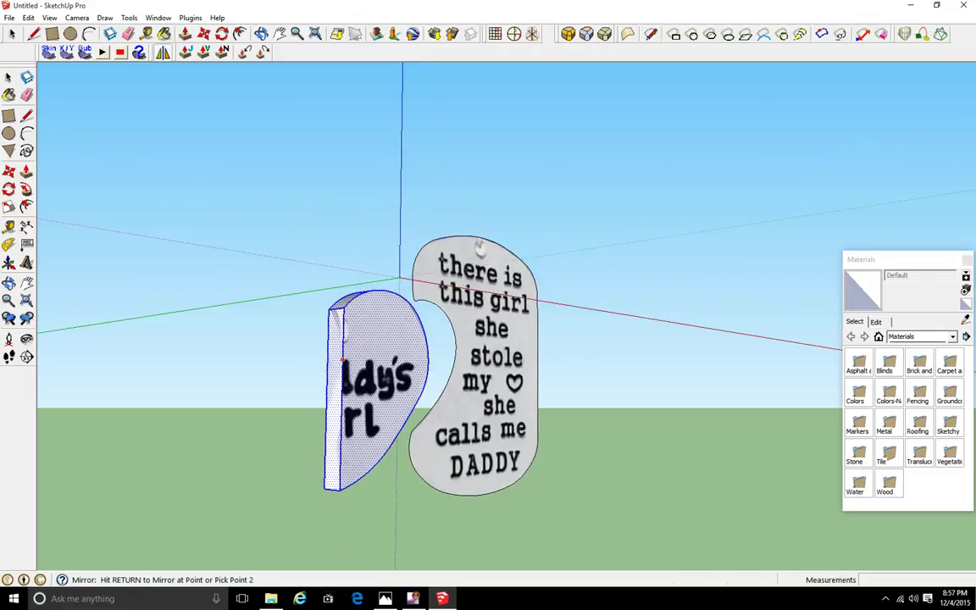
scroll(340, 449, "up", 2)
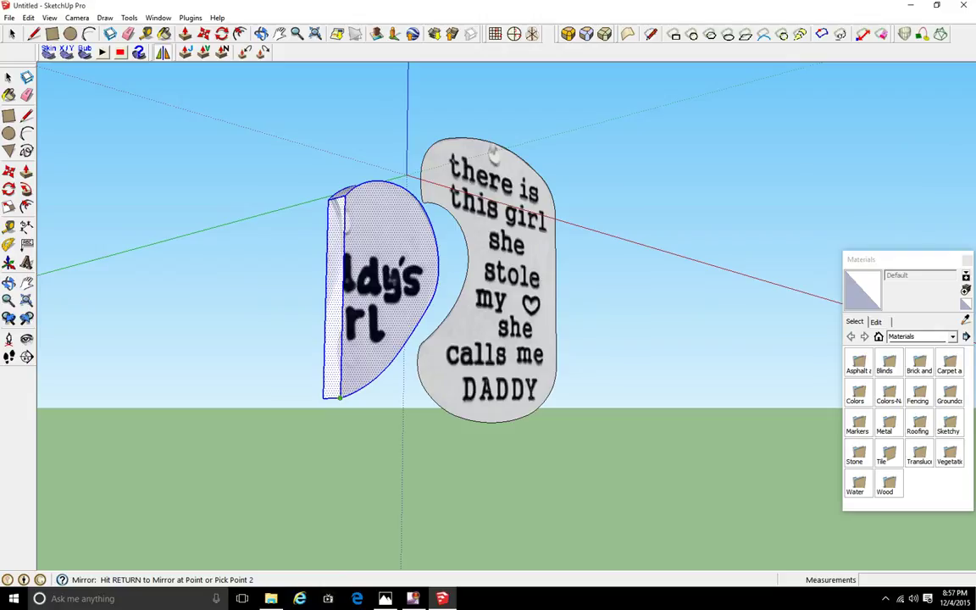
left_click(338, 397)
scroll(322, 397, "up", 4)
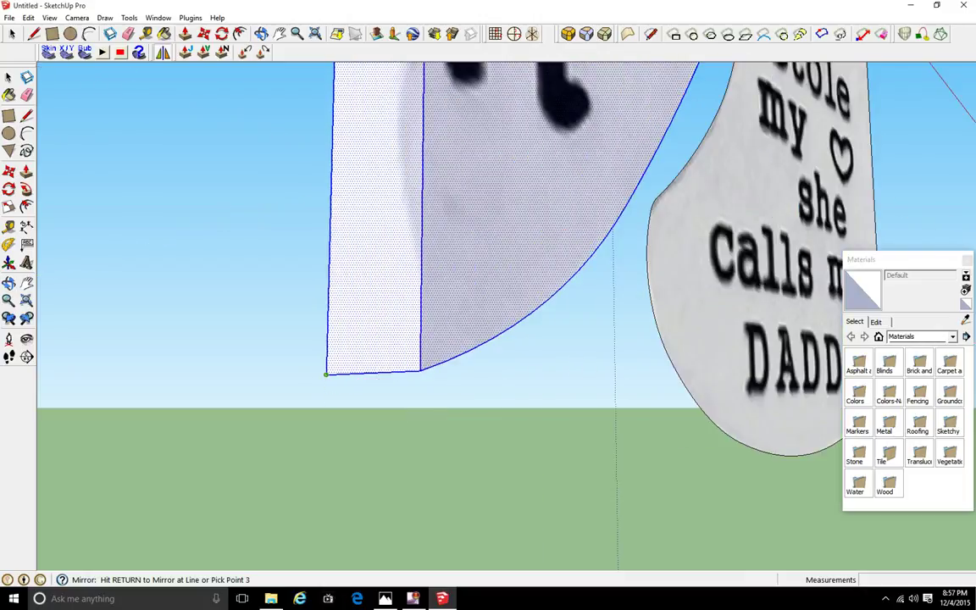
left_click(325, 373)
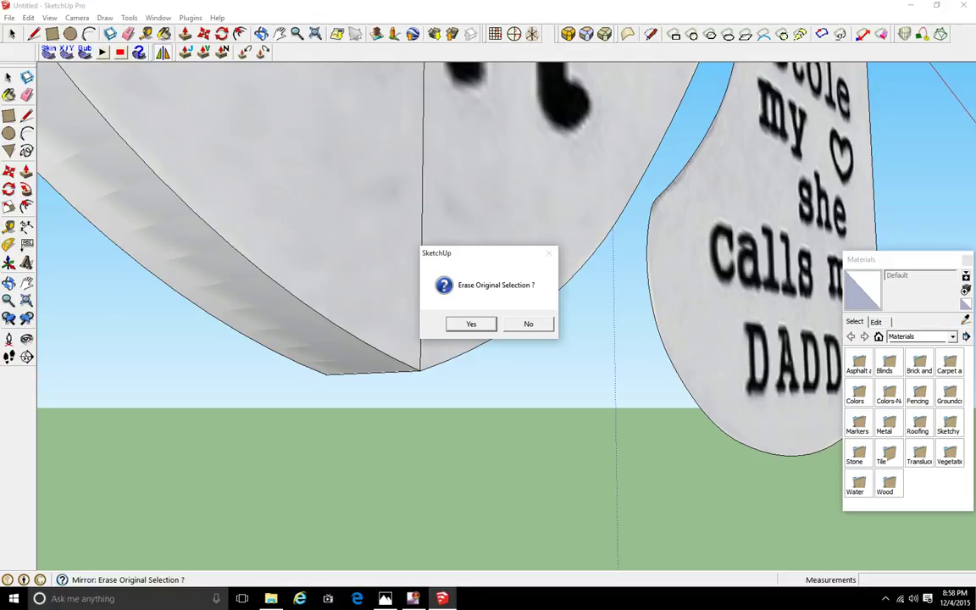
left_click(529, 324)
Examine the mirrored heart from several sides next to the dog tag
scroll(501, 209, "down", 6)
mouse_move(501, 209)
middle_mouse_down()
mouse_move(503, 250)
mouse_move(631, 309)
mouse_move(750, 296)
mouse_move(644, 326)
mouse_move(470, 292)
mouse_move(476, 233)
mouse_move(509, 331)
mouse_move(491, 320)
mouse_move(542, 332)
middle_mouse_up()
mouse_move(432, 165)
middle_mouse_down()
mouse_move(407, 174)
mouse_move(452, 151)
mouse_move(619, 182)
middle_mouse_up()
left_click(670, 229)
mouse_move(508, 246)
middle_mouse_down()
mouse_move(649, 212)
mouse_move(441, 233)
mouse_move(365, 220)
mouse_move(360, 173)
middle_mouse_up()
mouse_move(575, 155)
middle_mouse_down()
mouse_move(532, 163)
mouse_move(500, 199)
middle_mouse_up()
scroll(532, 163, "up", 3)
scroll(498, 198, "down", 5)
scroll(501, 191, "up", 2)
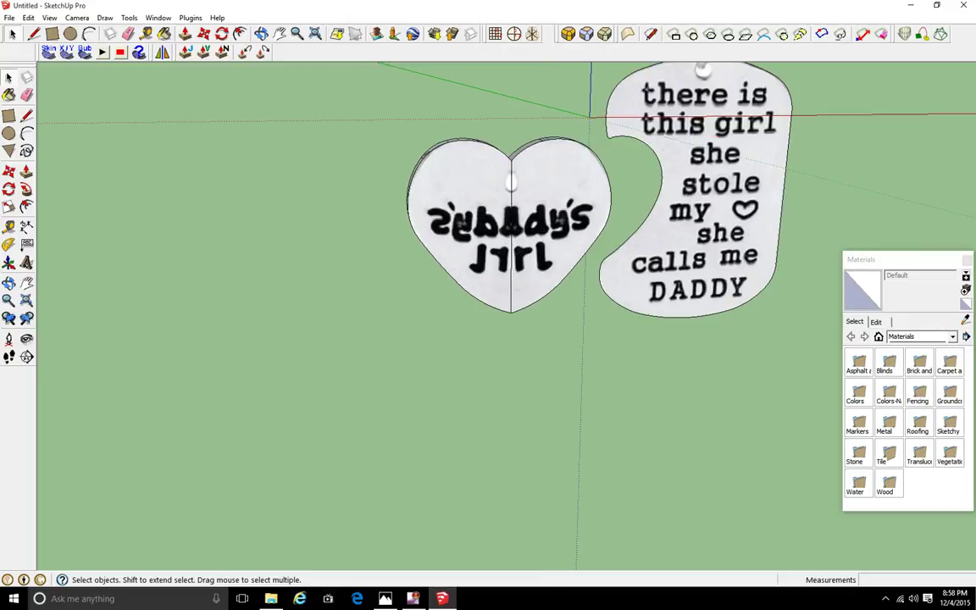
scroll(517, 209, "up", 2)
scroll(514, 202, "down", 4)
Try to push the mirrored half's front face back by 1' 6 15/16", and undo it
middle_click_drag(509, 199, 580, 202)
key("space")
key("p")
left_click(466, 221)
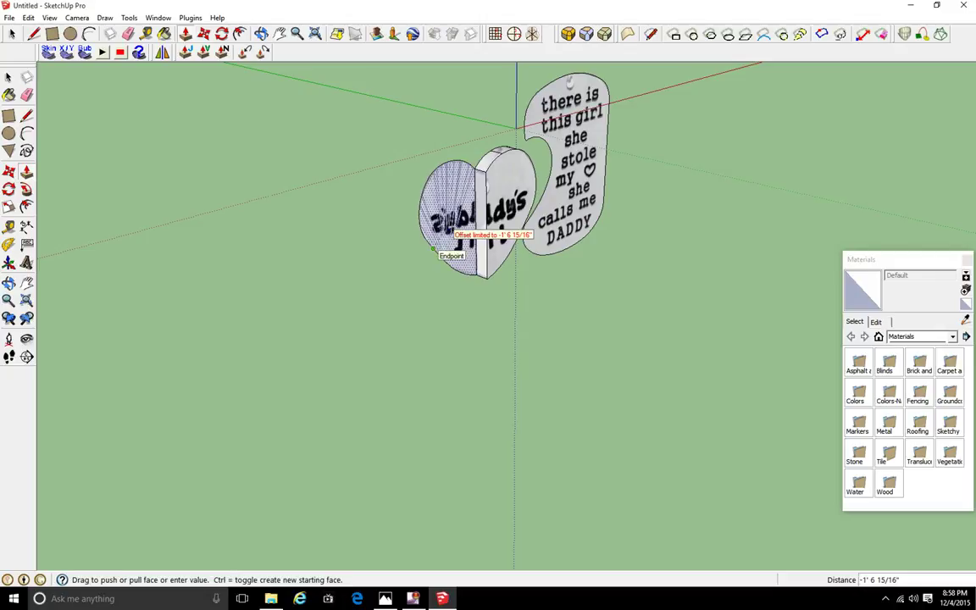
left_click(453, 219)
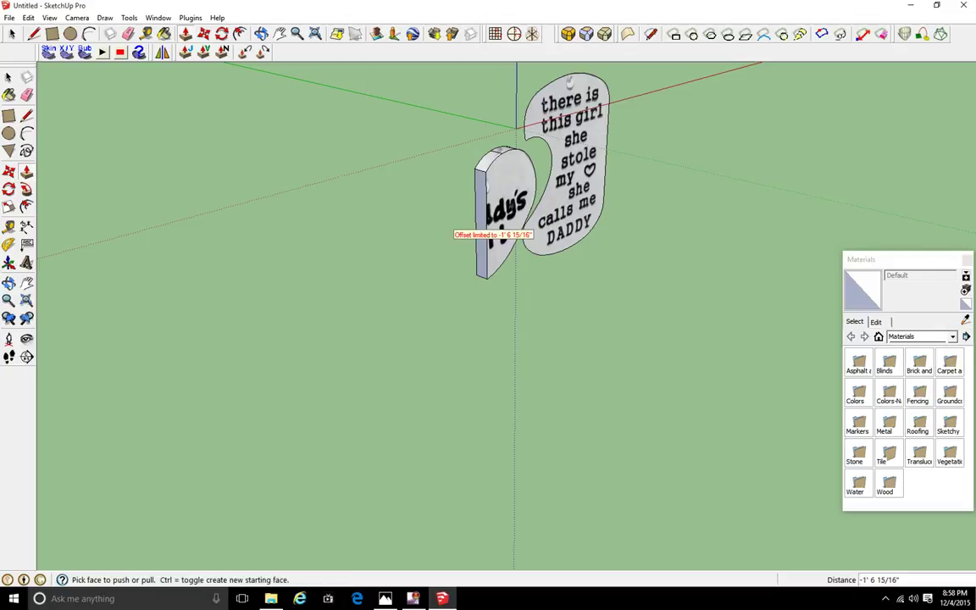
key("ctrl+z")
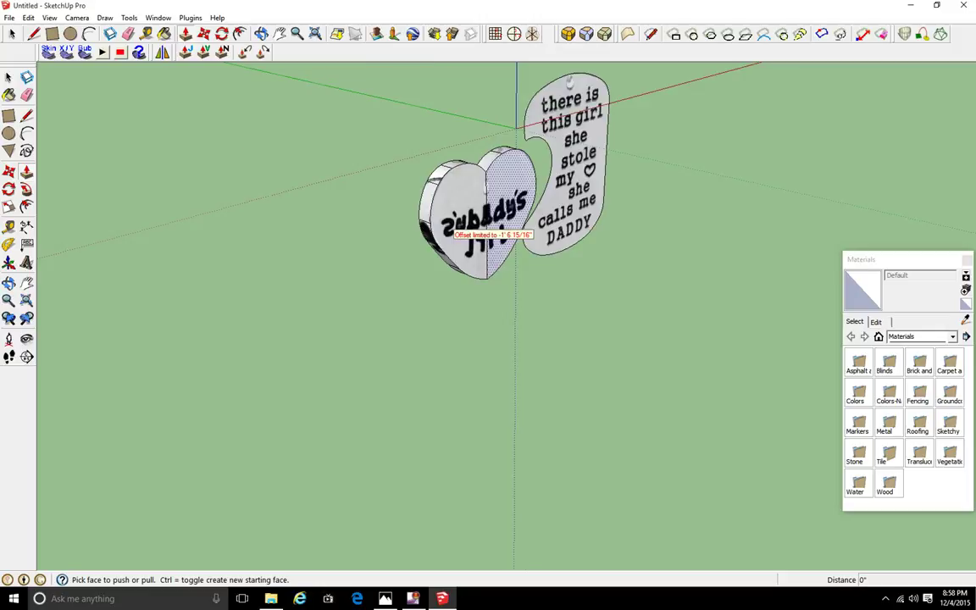
Erase the centre edge on the back of the heart together with both back faces
scroll(468, 206, "up", 5)
middle_click_drag(468, 206, 518, 202)
scroll(491, 254, "down", 6)
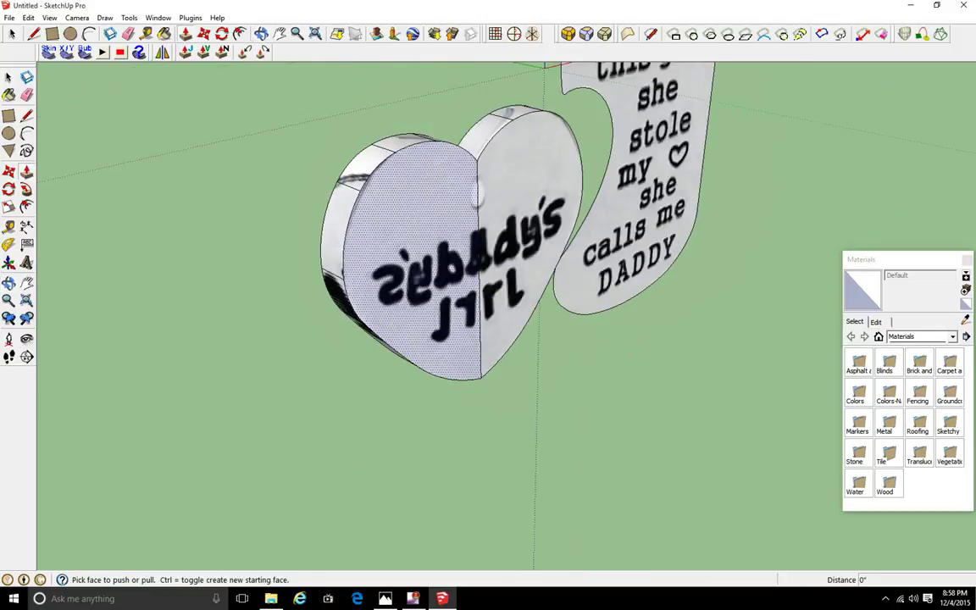
middle_click_drag(411, 254, 489, 254)
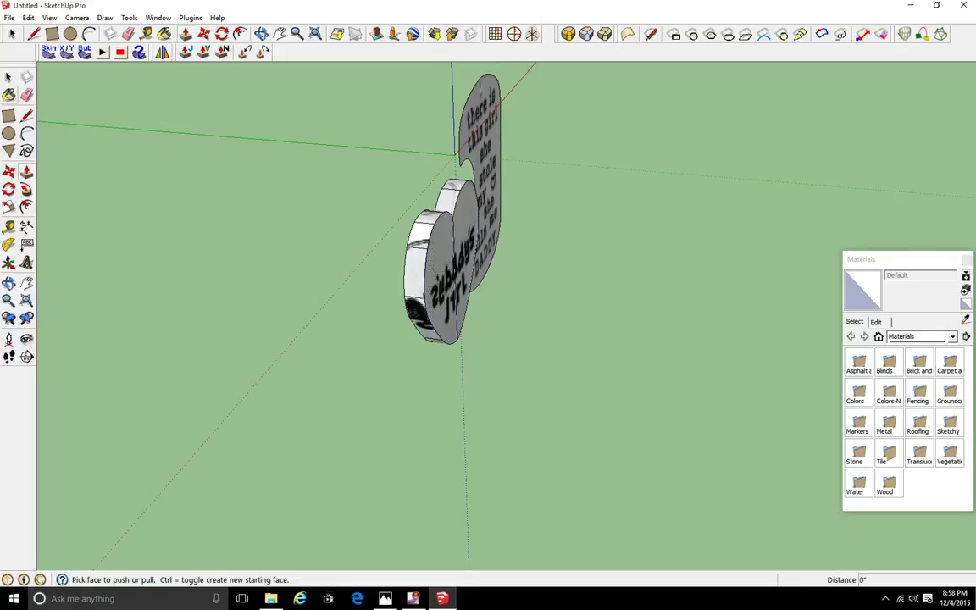
left_click(27, 95)
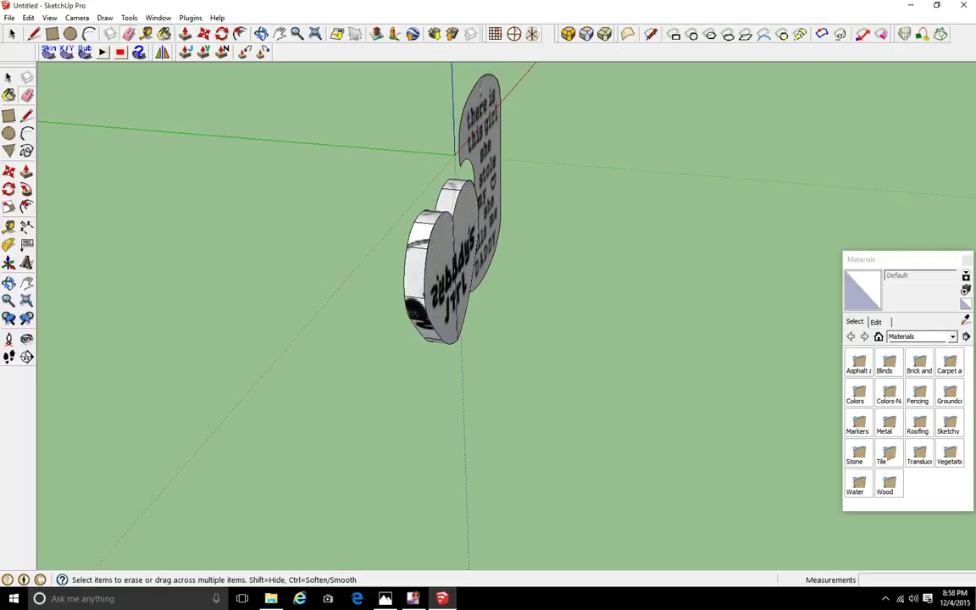
scroll(437, 216, "up", 3)
middle_click_drag(438, 216, 530, 217)
middle_click_drag(475, 254, 424, 255)
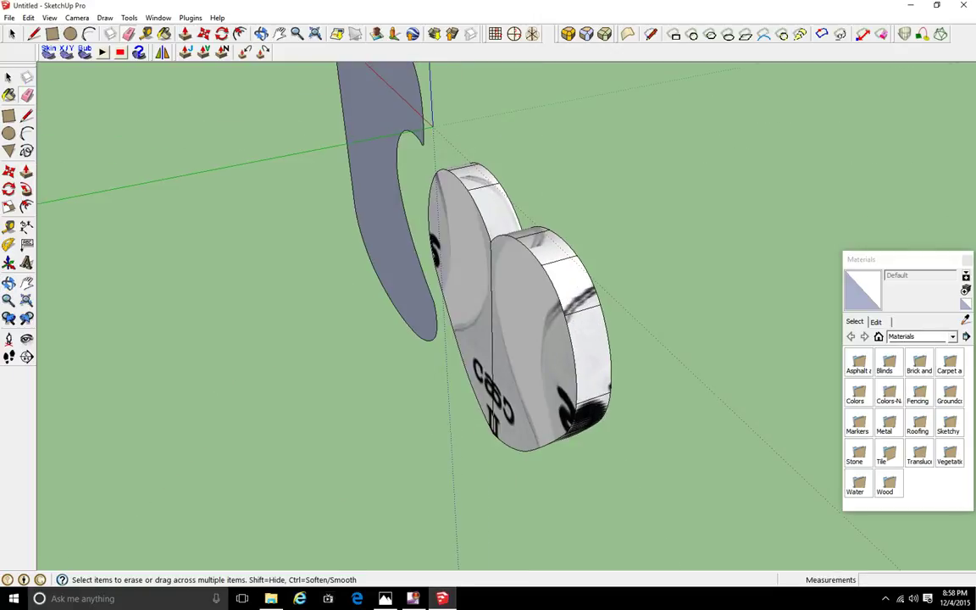
left_click(492, 244)
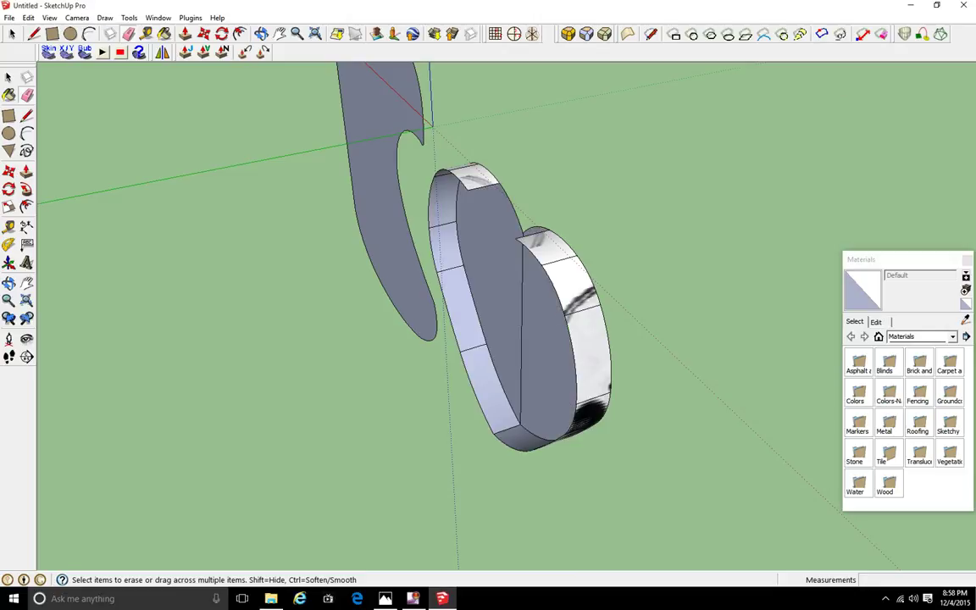
Erase the side walls around both heart lobes, keeping only the flat front faces
left_click(472, 188)
left_click(457, 168)
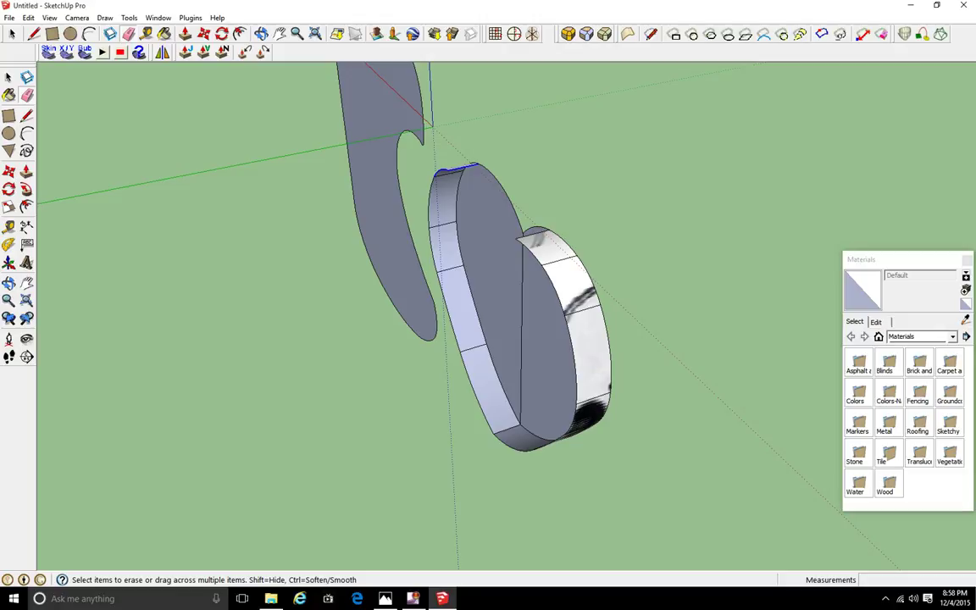
mouse_move(440, 173)
left_mouse_down()
mouse_move(432, 237)
mouse_move(464, 373)
mouse_move(487, 420)
mouse_move(527, 449)
left_mouse_up()
middle_click_drag(534, 445, 941, 425)
left_click_drag(607, 356, 631, 345)
mouse_move(669, 297)
left_mouse_down()
mouse_move(689, 256)
mouse_move(668, 191)
left_mouse_up()
middle_click_drag(653, 216, 472, 377)
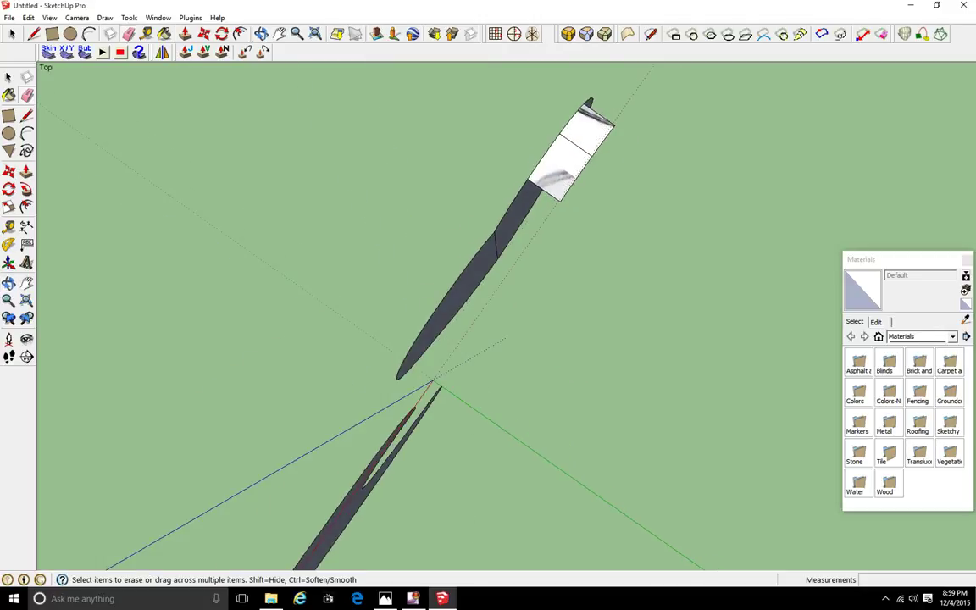
mouse_move(553, 198)
left_mouse_down()
mouse_move(604, 138)
mouse_move(600, 115)
left_mouse_up()
mouse_move(593, 144)
middle_mouse_down()
mouse_move(526, 237)
mouse_move(398, 305)
mouse_move(314, 297)
middle_mouse_up()
mouse_move(542, 314)
middle_mouse_down()
mouse_move(432, 271)
mouse_move(365, 212)
middle_mouse_up()
middle_click_drag(474, 339, 415, 254)
middle_click_drag(508, 250, 551, 235)
scroll(587, 222, "down", 5)
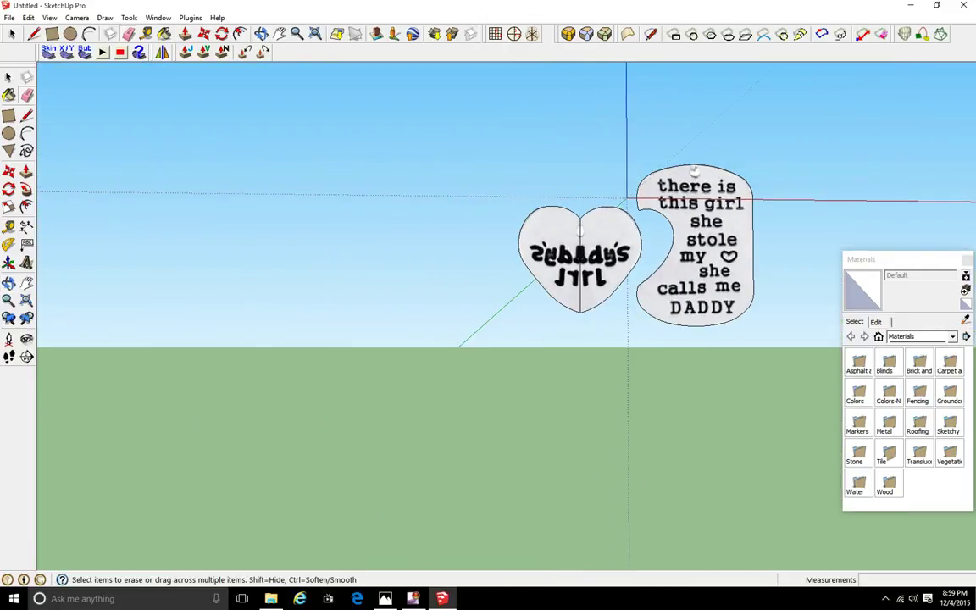
Try drawing 8" radius circles over the hanging holes of the heart and the dog tag
scroll(796, 195, "up", 2)
scroll(734, 200, "up", 2)
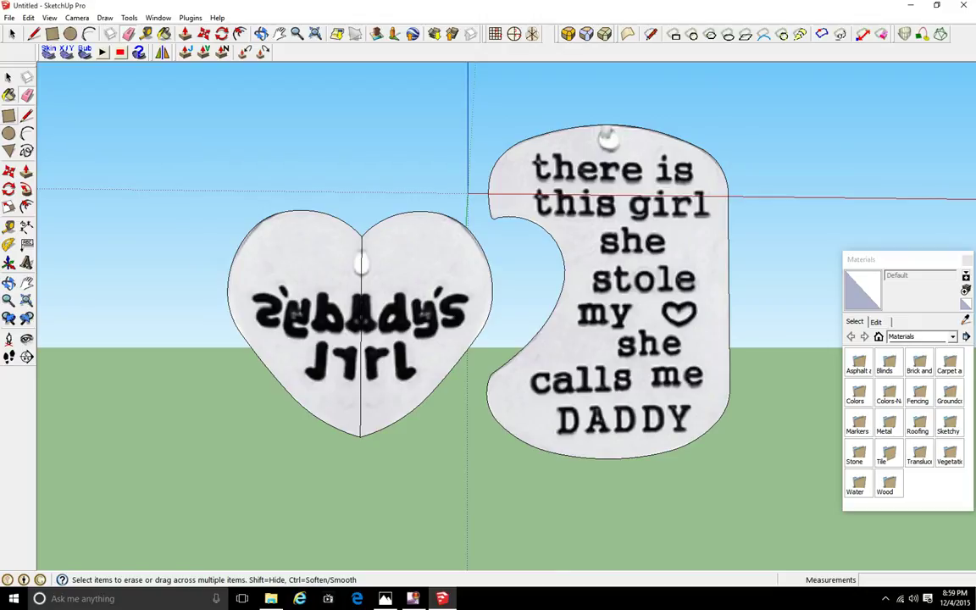
left_click(8, 133)
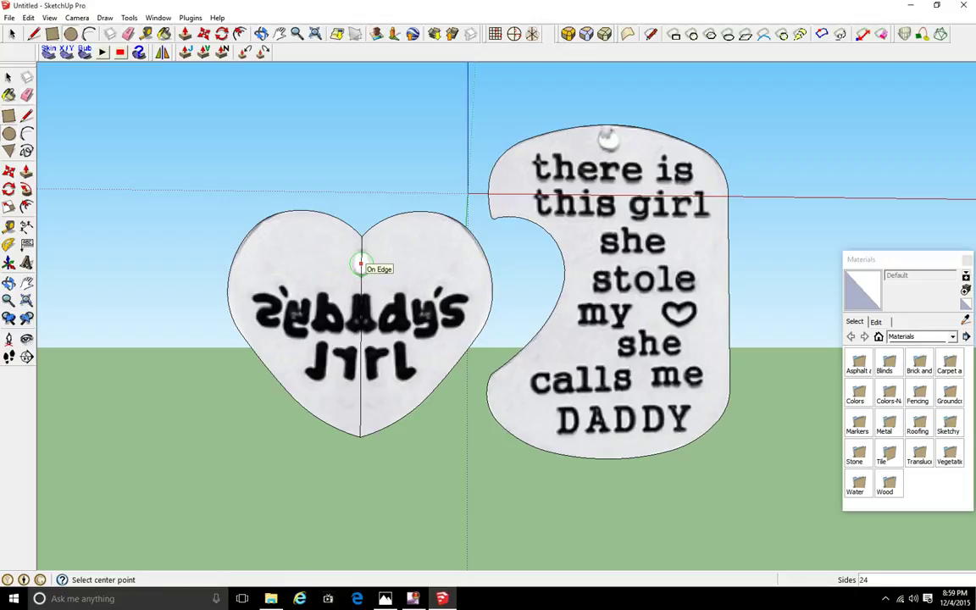
left_click(361, 262)
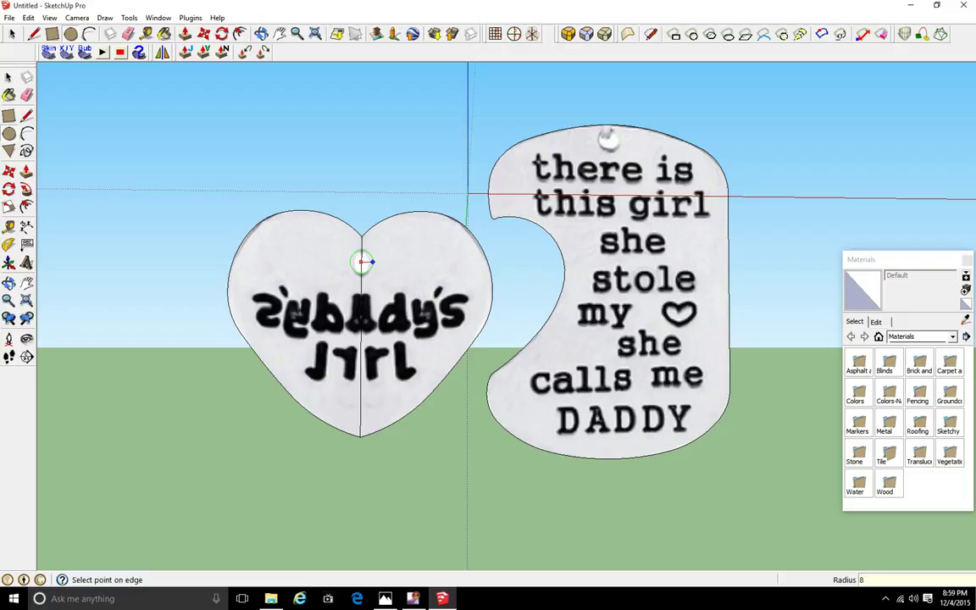
left_click(372, 262)
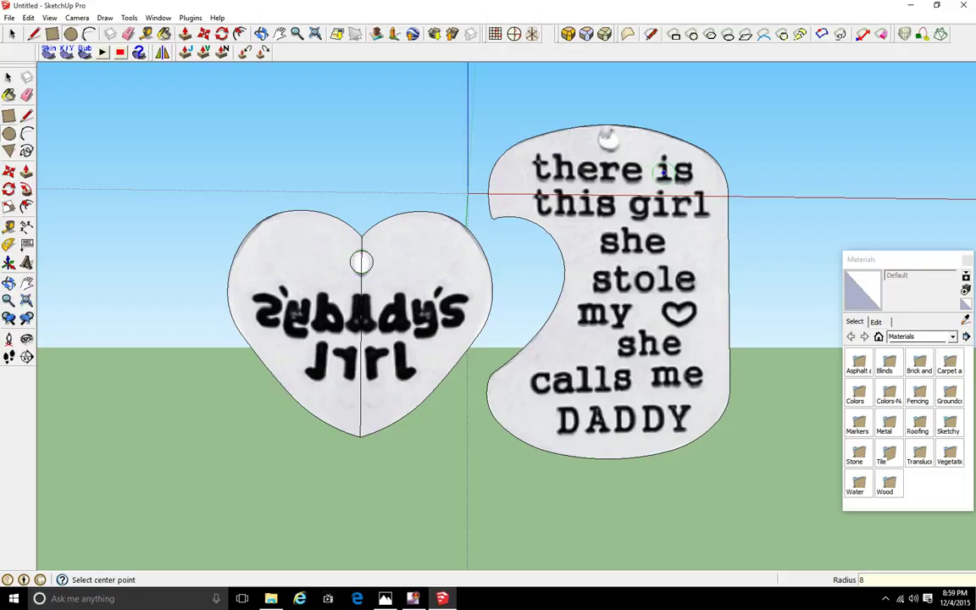
left_click(609, 138)
left_click(611, 138)
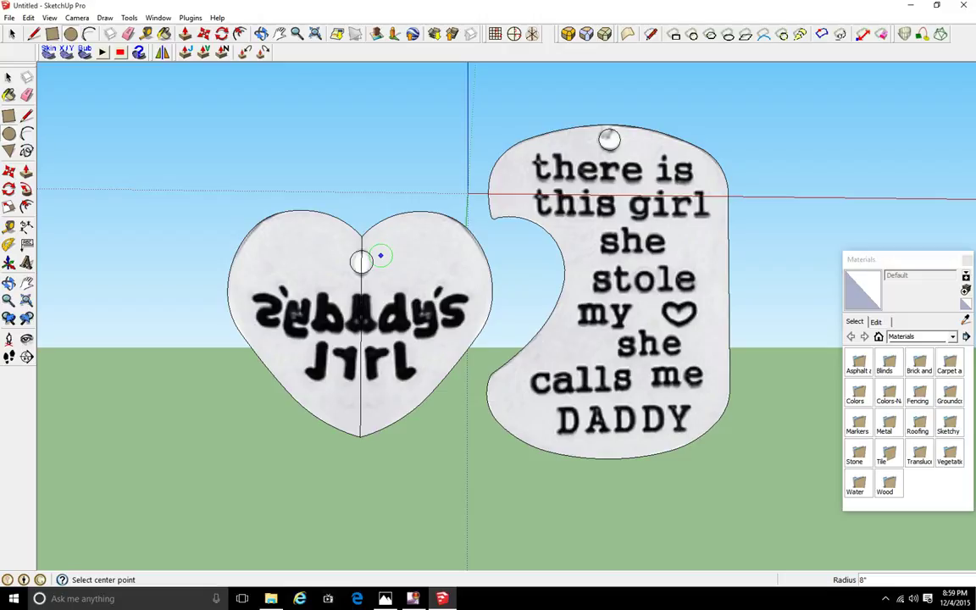
Try redrawing the circle on the heart's centre edge, including one with a 16' 1/2" radius, and undo it
scroll(403, 258, "up", 1)
scroll(398, 255, "up", 1)
scroll(382, 240, "down", 4)
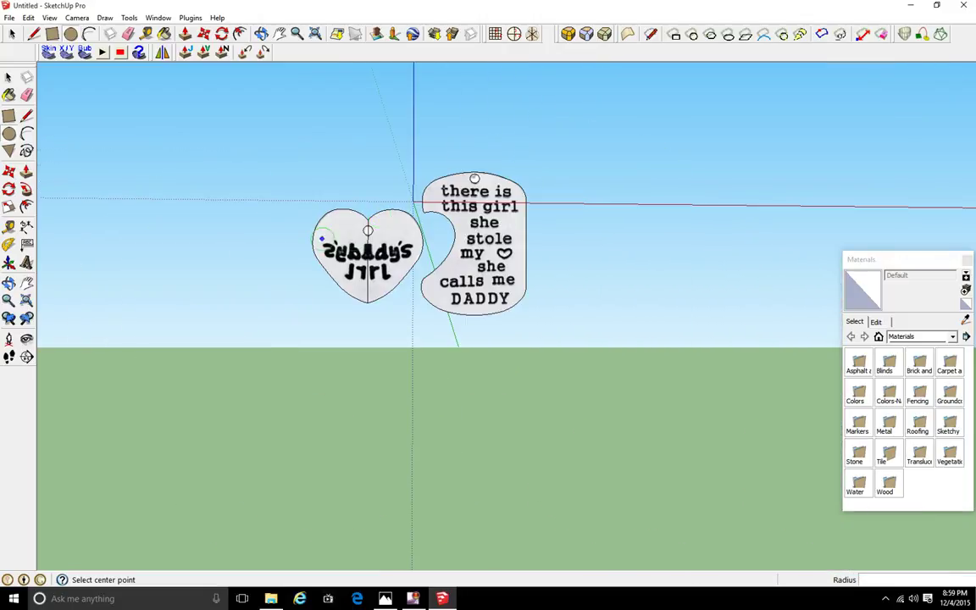
scroll(408, 222, "up", 2)
left_click(408, 228)
left_click(415, 228)
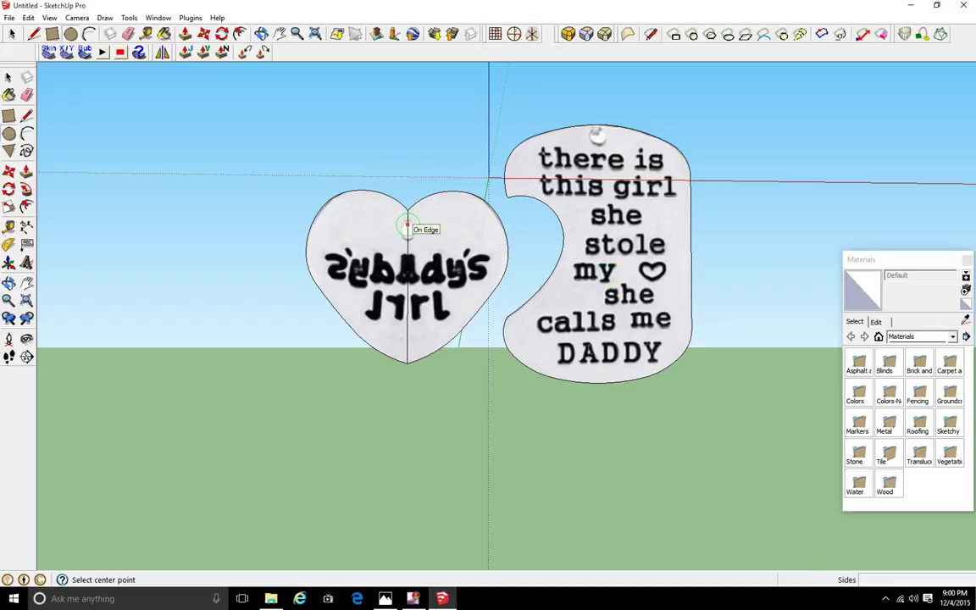
left_click(407, 228)
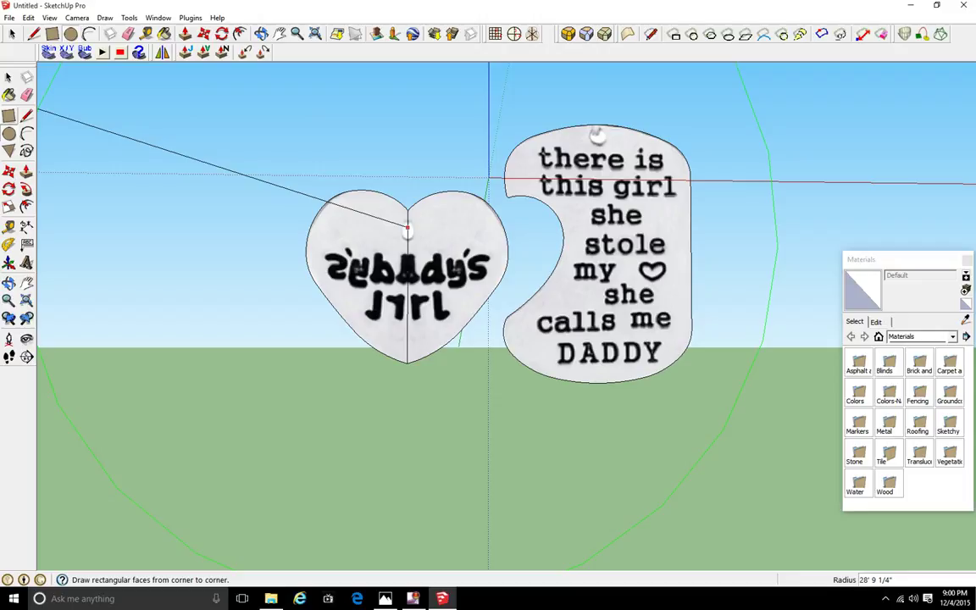
left_click(191, 239)
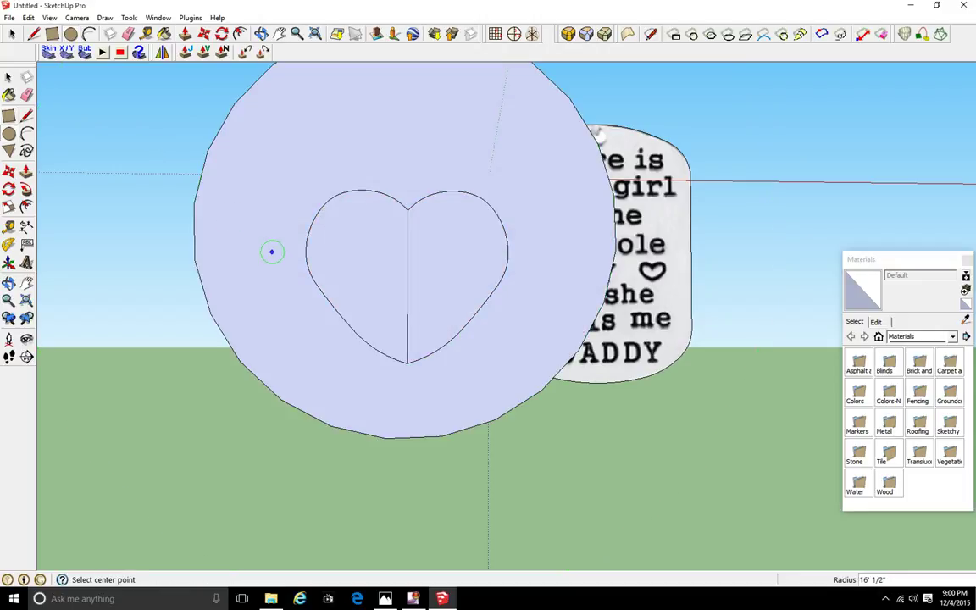
key("ctrl+z")
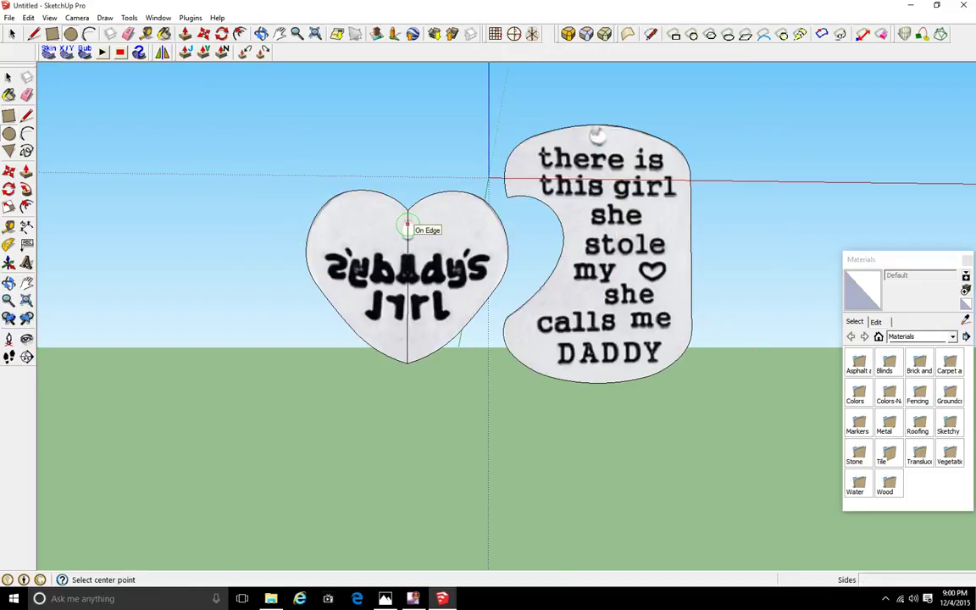
Draw an 8" radius circle on the heart's centre edge near its notch and another over the dog tag's hanging hole
left_click(407, 227)
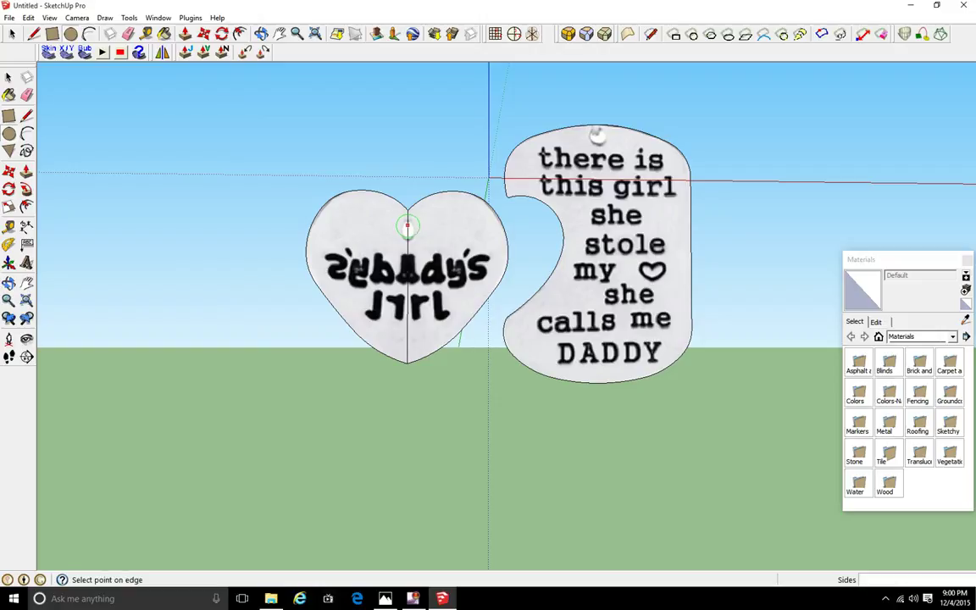
left_click(414, 227)
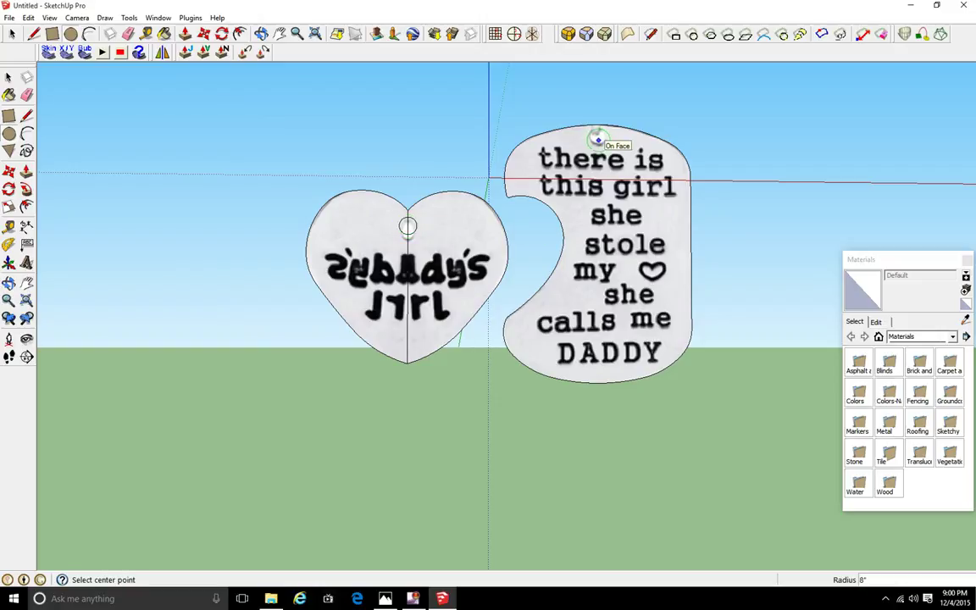
left_click(598, 139)
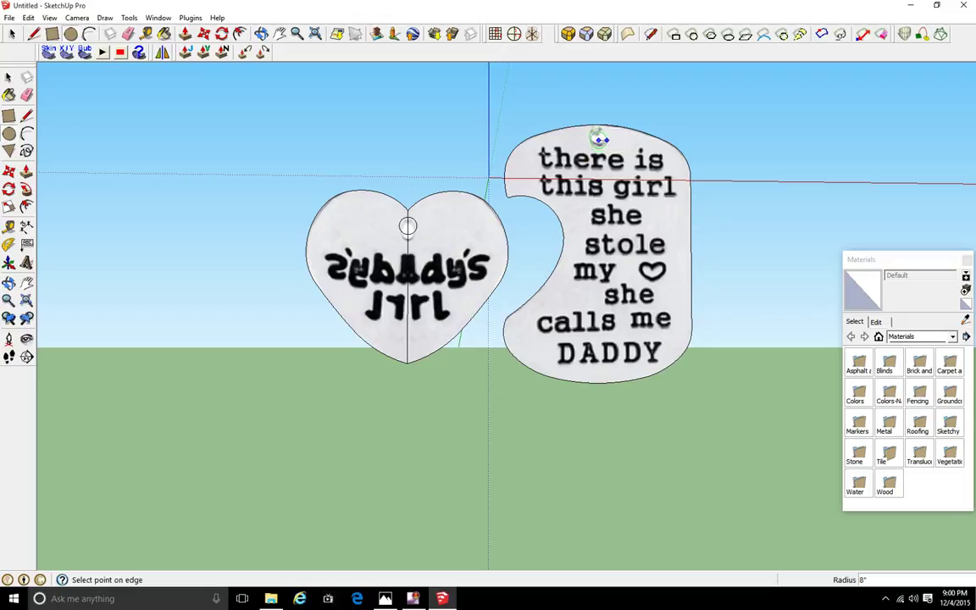
left_click(600, 140)
Erase the centre edge across the heart and the face inside its circle to open the hanging hole
left_click(27, 95)
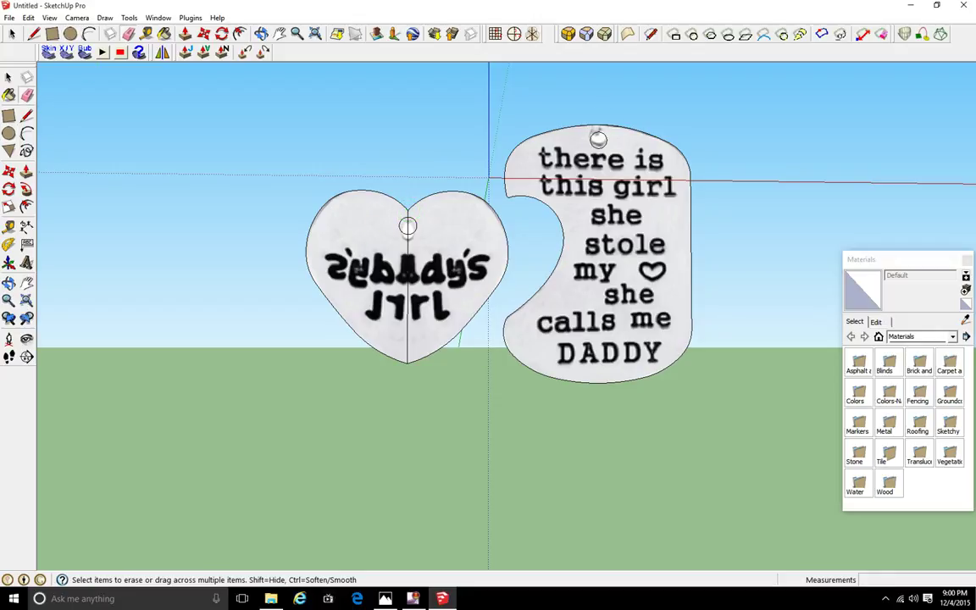
left_click(408, 228)
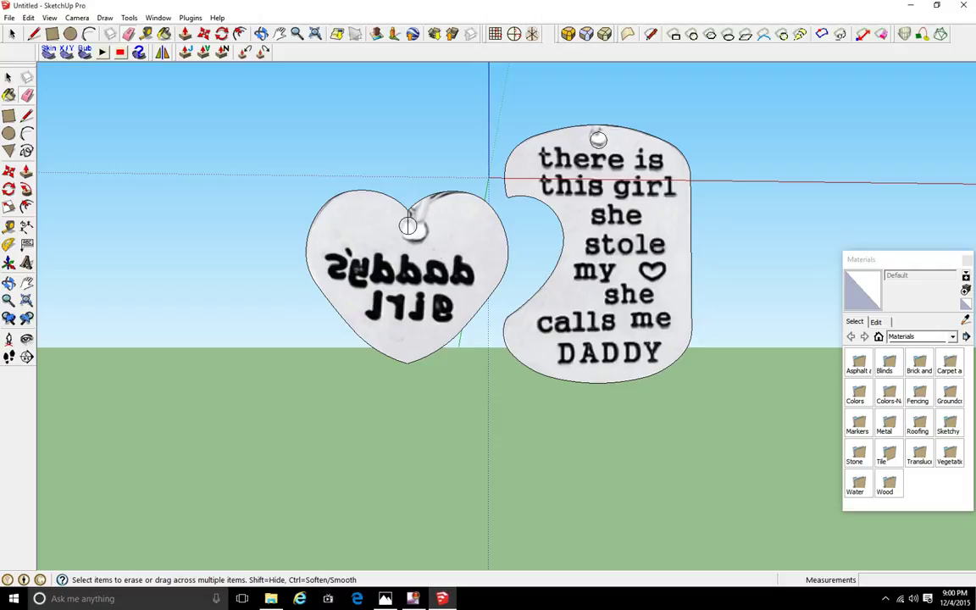
scroll(408, 225, "up", 5)
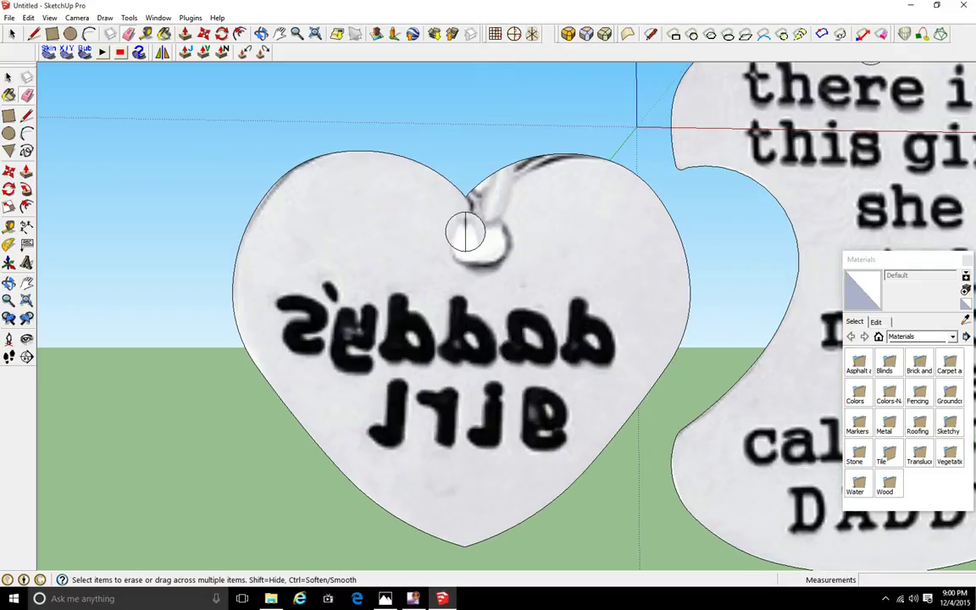
scroll(467, 227, "down", 5)
scroll(545, 209, "down", 3)
middle_click_drag(545, 209, 520, 249)
scroll(498, 218, "up", 4)
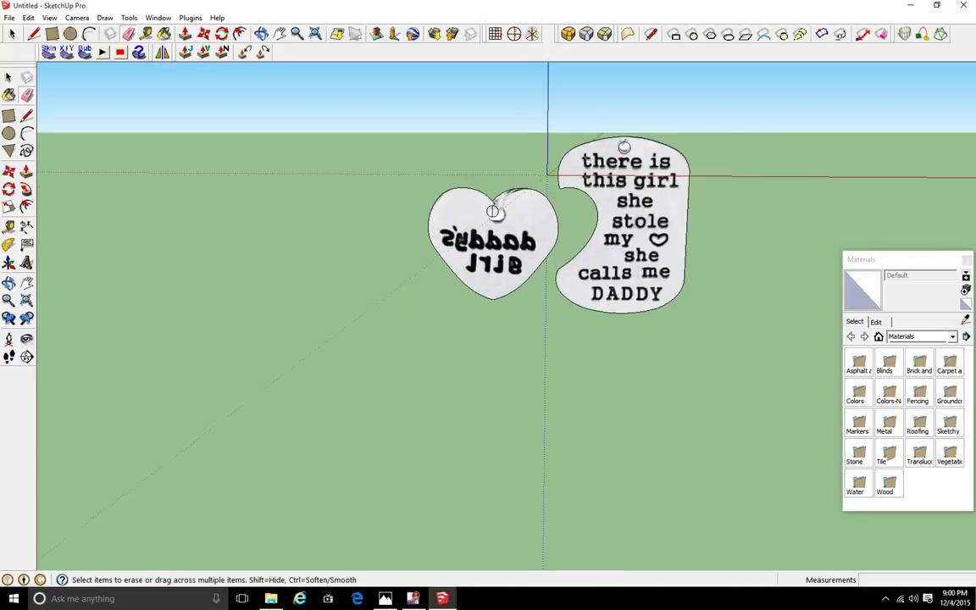
mouse_move(473, 191)
middle_mouse_down()
mouse_move(509, 193)
mouse_move(507, 202)
mouse_move(472, 197)
middle_mouse_up()
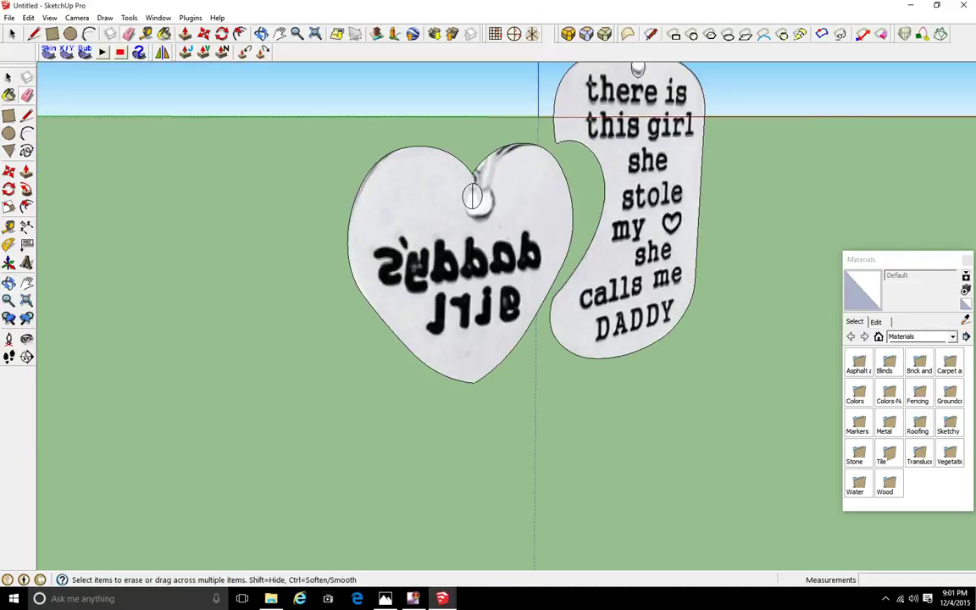
right_click(470, 195)
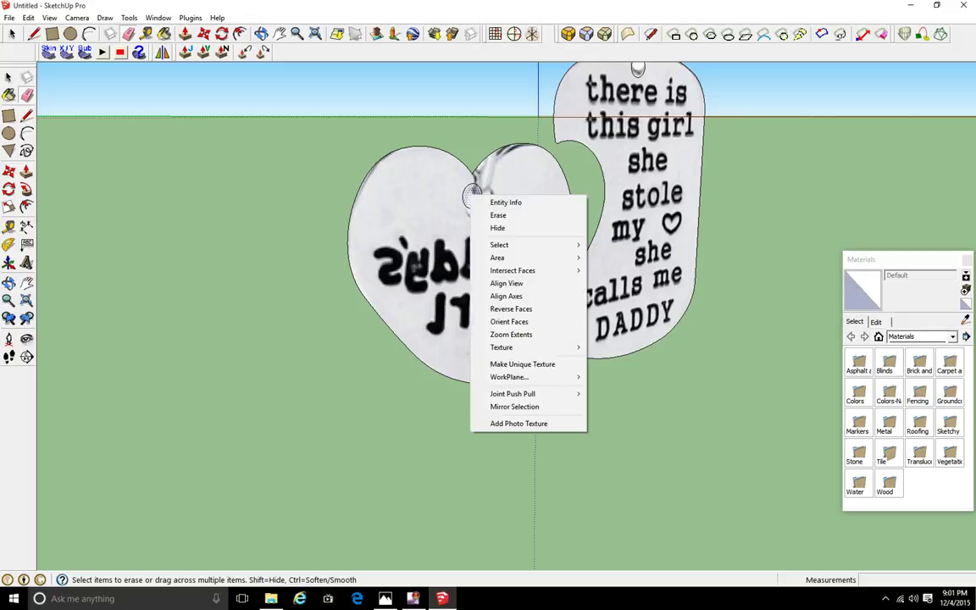
left_click(500, 215)
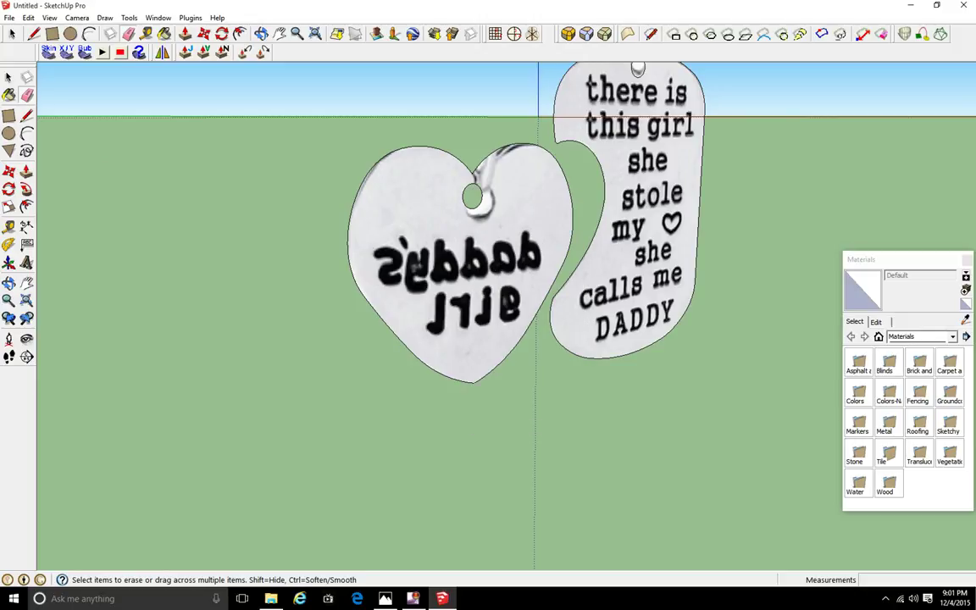
Erase the face inside the dog tag's circle to open its hanging hole
scroll(623, 153, "down", 3)
scroll(636, 127, "up", 6)
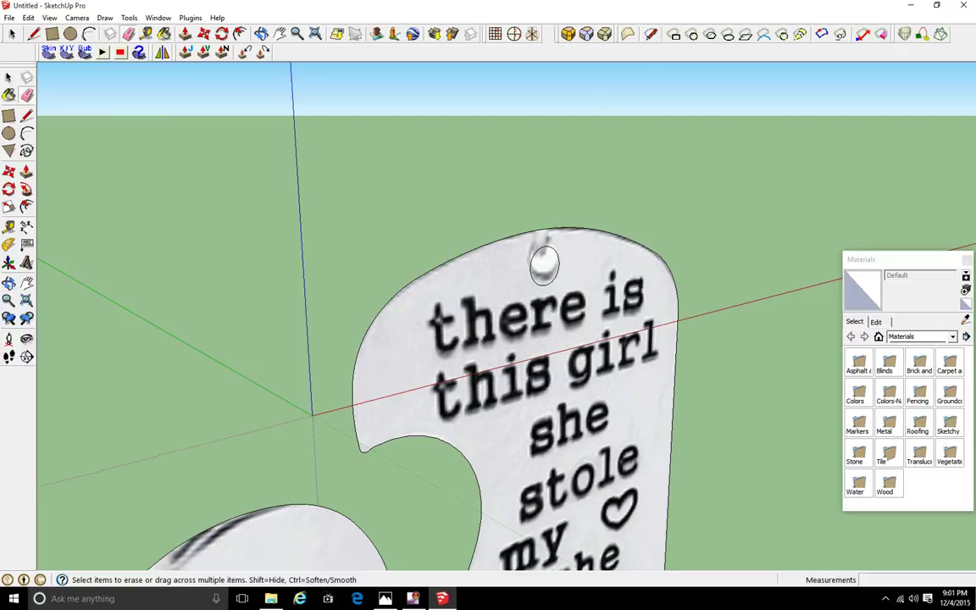
right_click(543, 263)
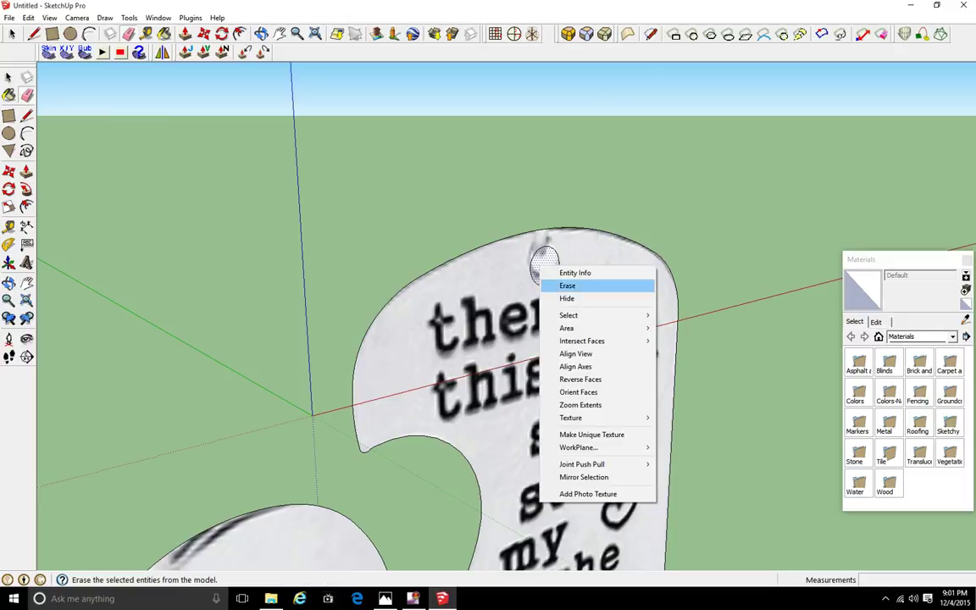
left_click(555, 283)
Push/Pull the dog tag's face by 10" to give it thickness
scroll(525, 254, "down", 3)
scroll(449, 307, "down", 3)
middle_click_drag(449, 307, 547, 381)
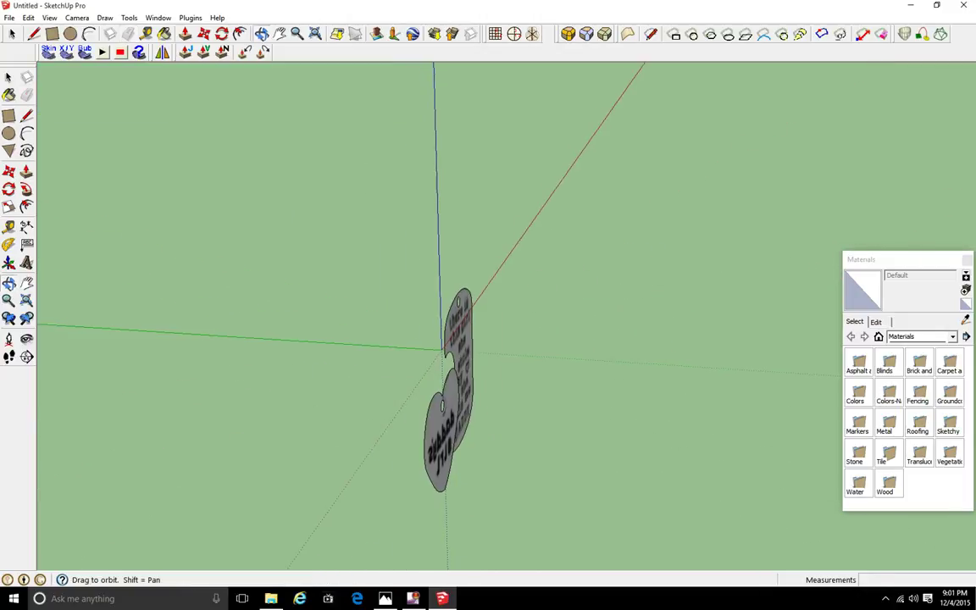
scroll(544, 381, "up", 4)
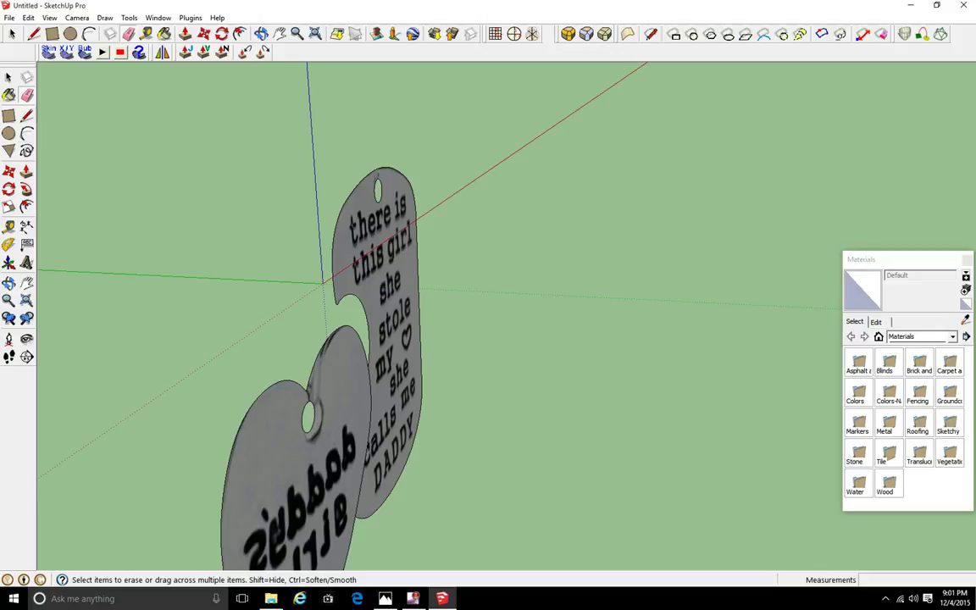
left_click(26, 170)
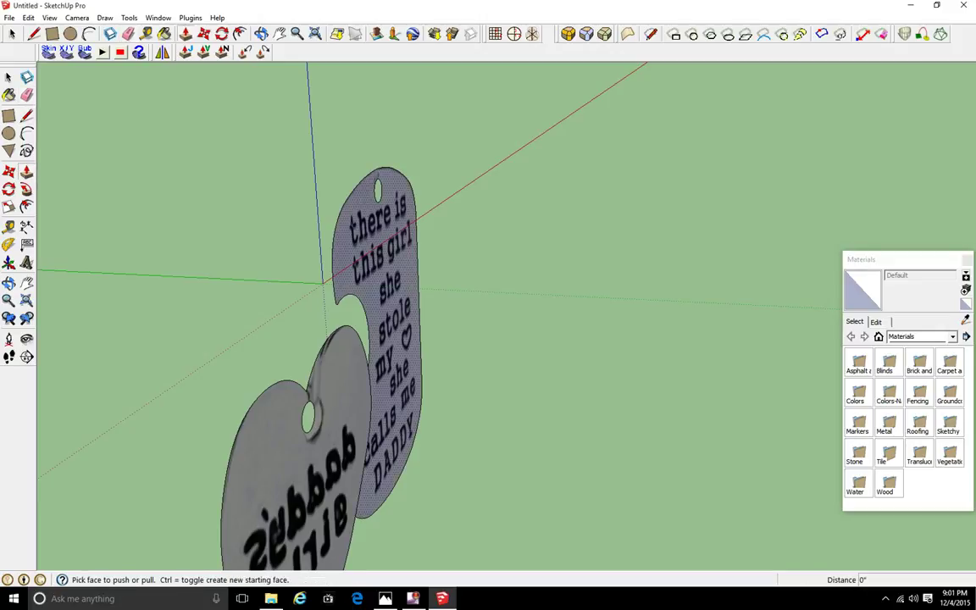
left_click(388, 288)
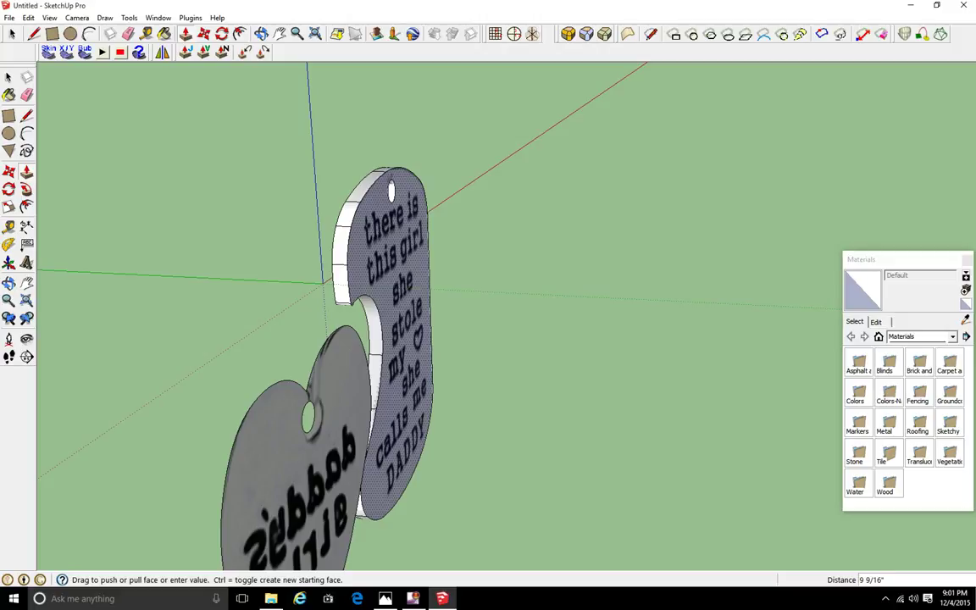
type("10\"")
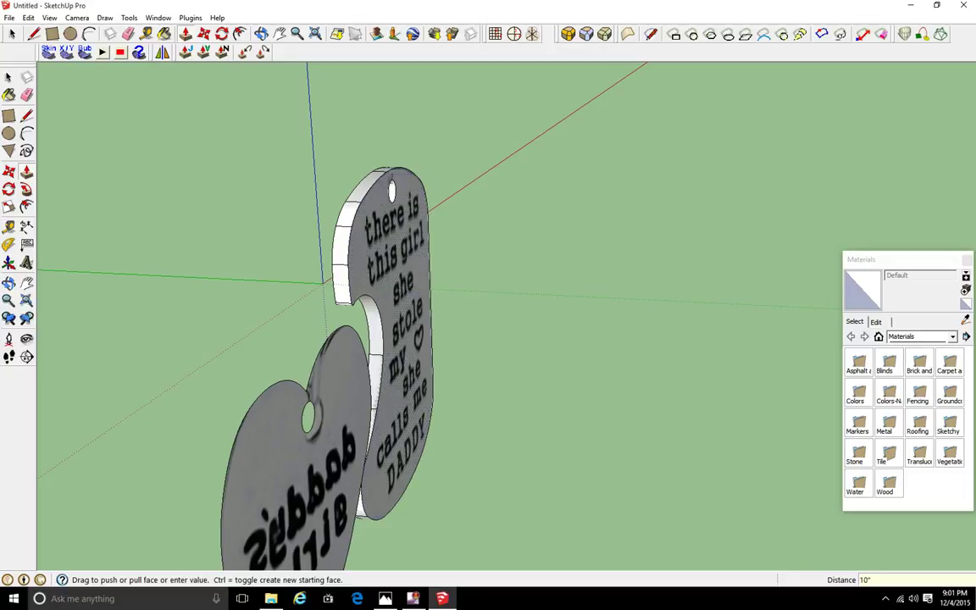
key("Return")
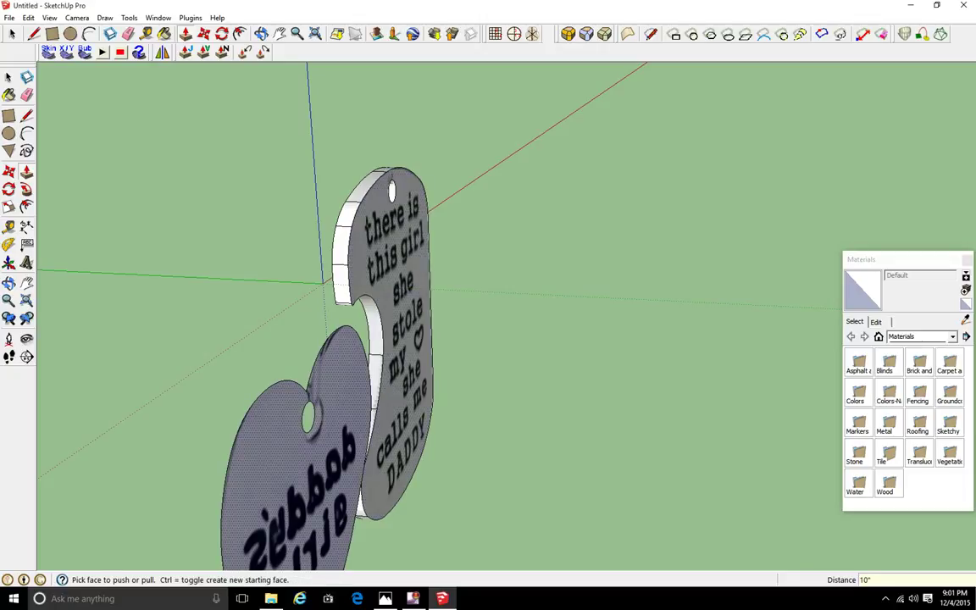
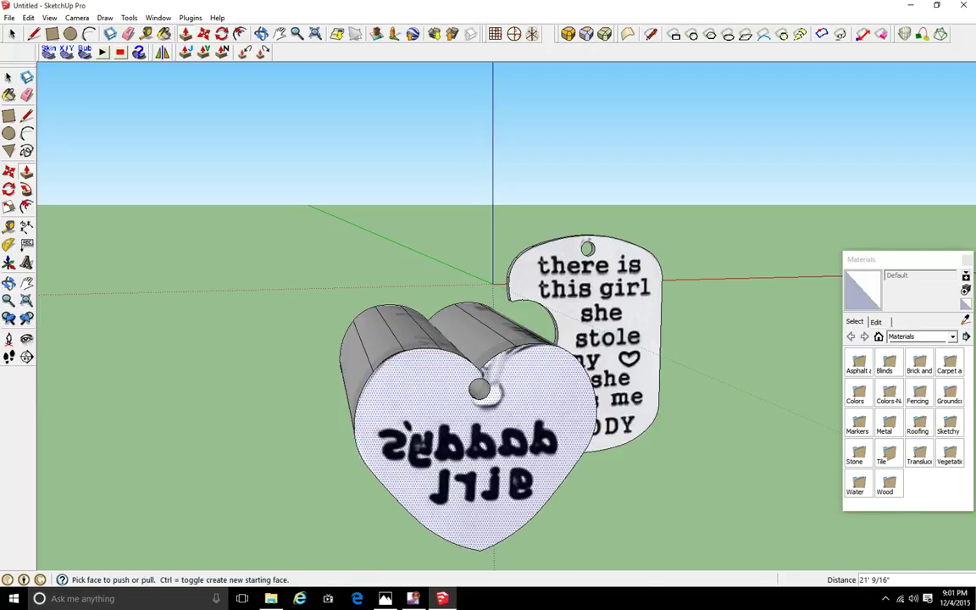
Undo the heart's overly deep extrusion
key("ctrl+z")
middle_click_drag(407, 297, 466, 362)
Start Round Corner on the front faces of both the heart and the dog tag, with the offset set to 4"
left_click(9, 77)
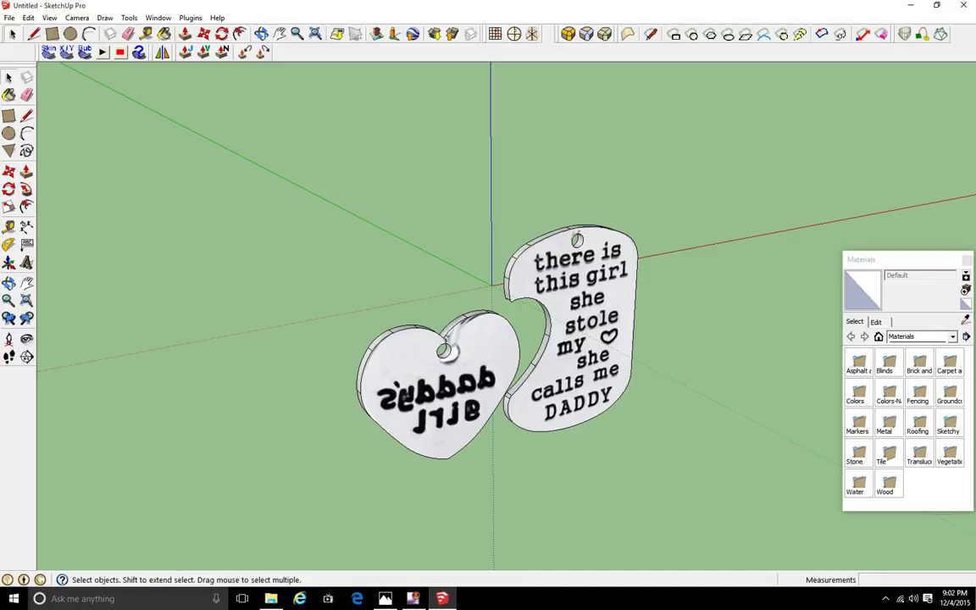
left_click(406, 395)
left_click(617, 302, "shift")
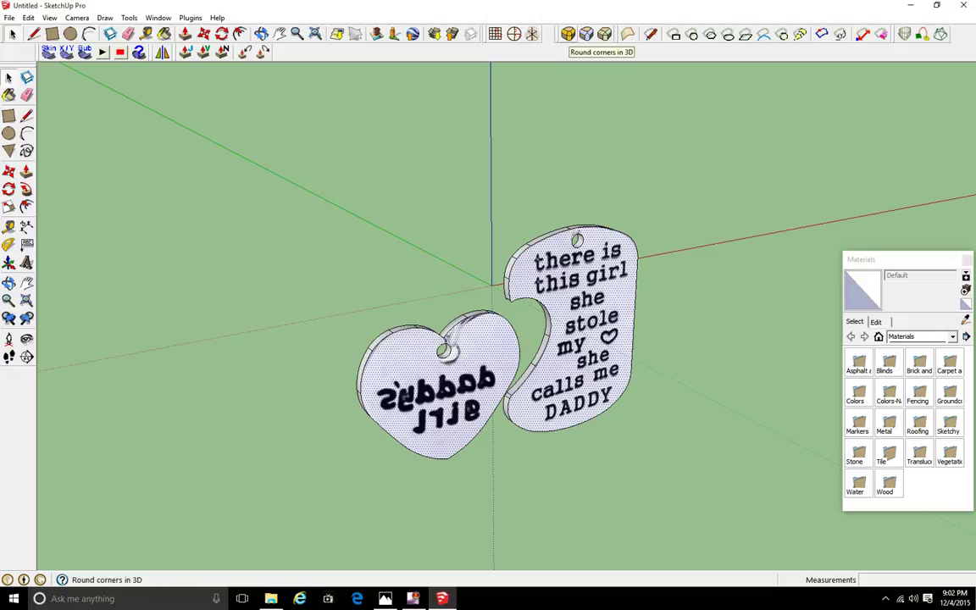
left_click(568, 34)
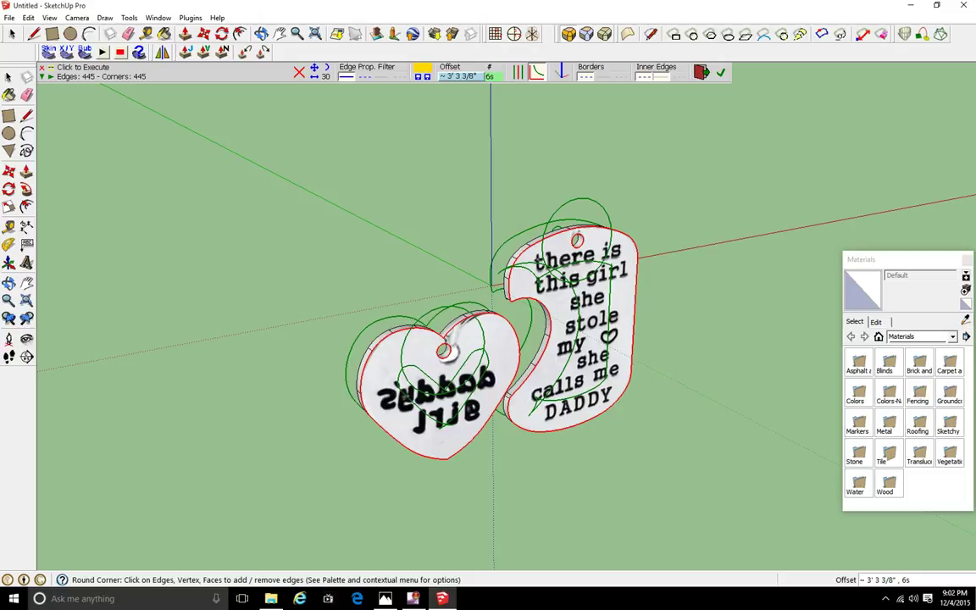
left_click(459, 77)
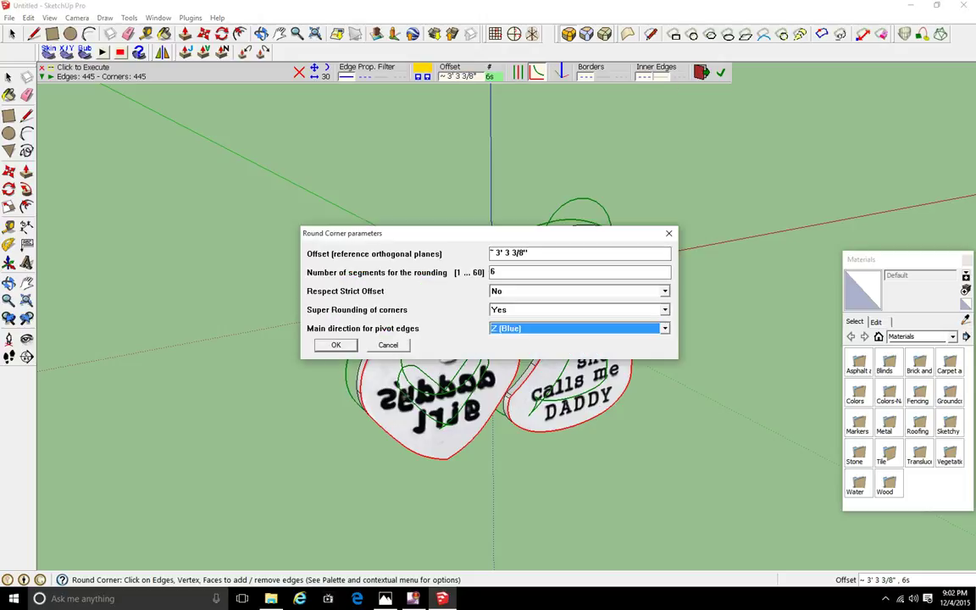
left_click_drag(530, 253, 488, 254)
type("4")
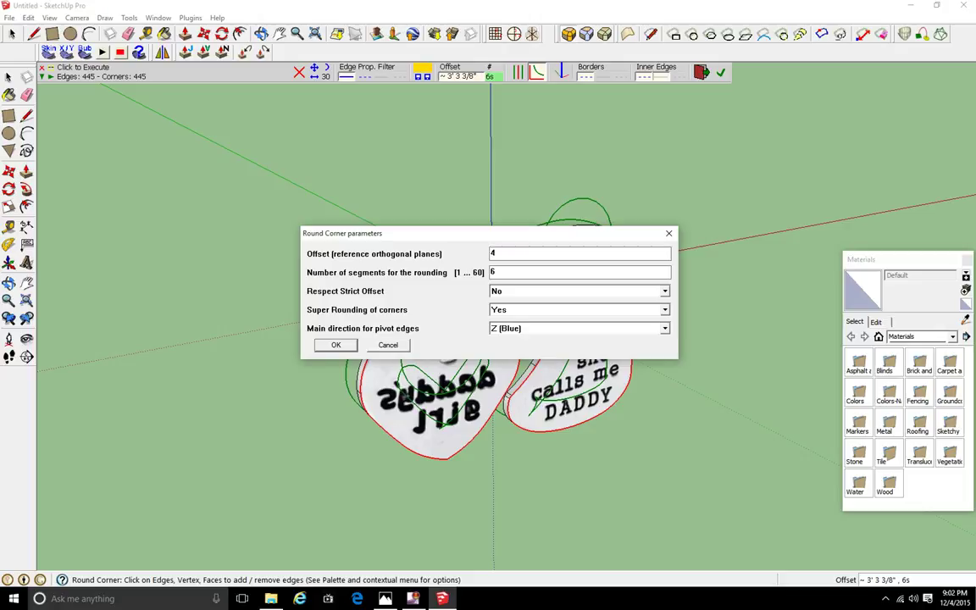
key("Return")
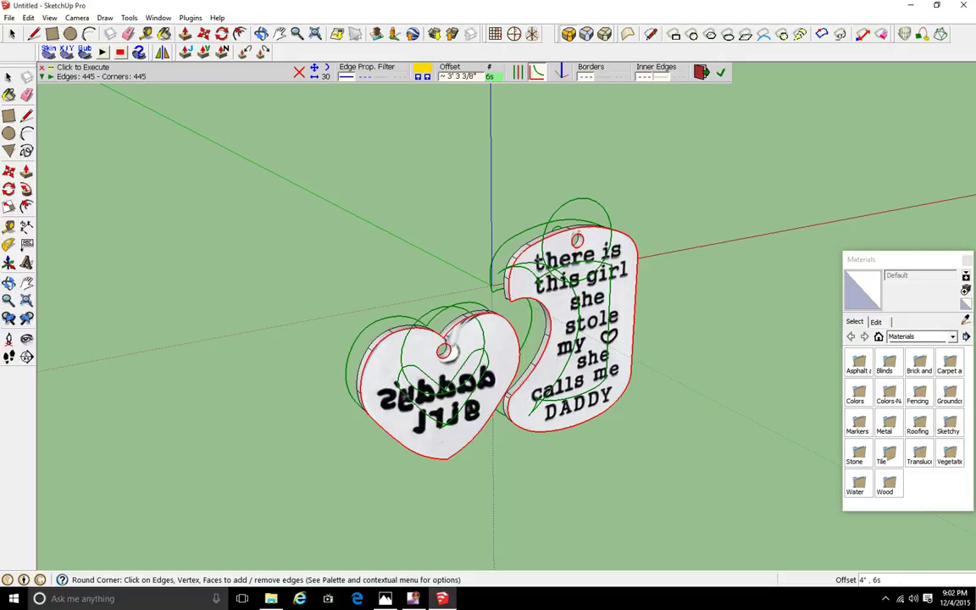
Set the Round Corner offset to 3" for the selected edges of the heart and dog tag
key("Return")
scroll(376, 356, "up", 2)
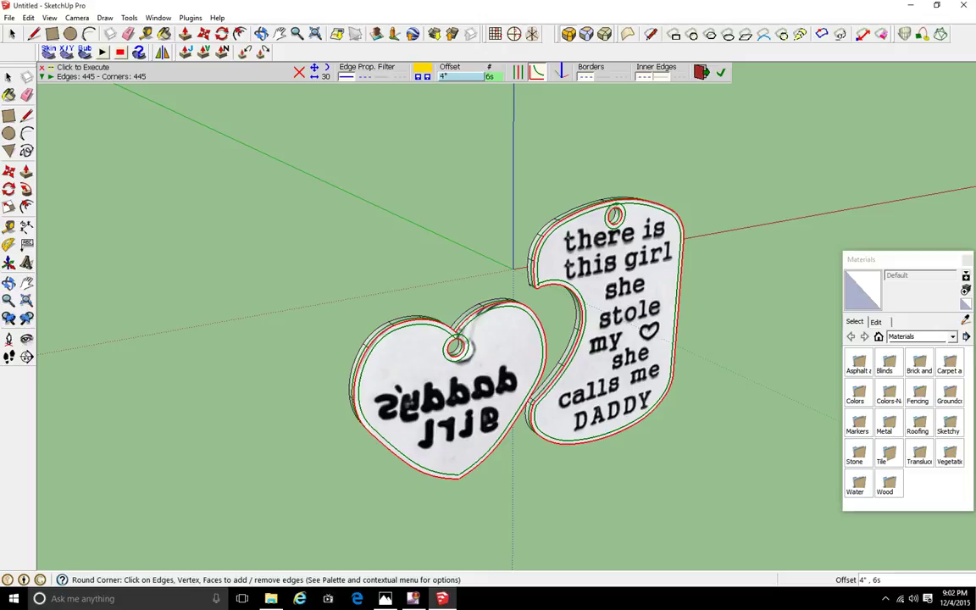
left_click(458, 76)
double_click(498, 254)
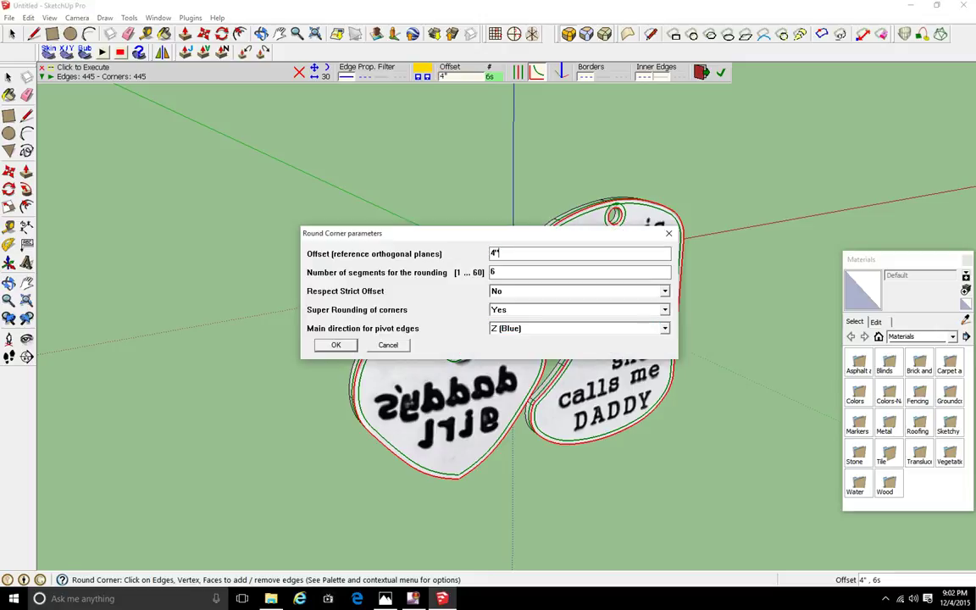
type("3")
key("Return")
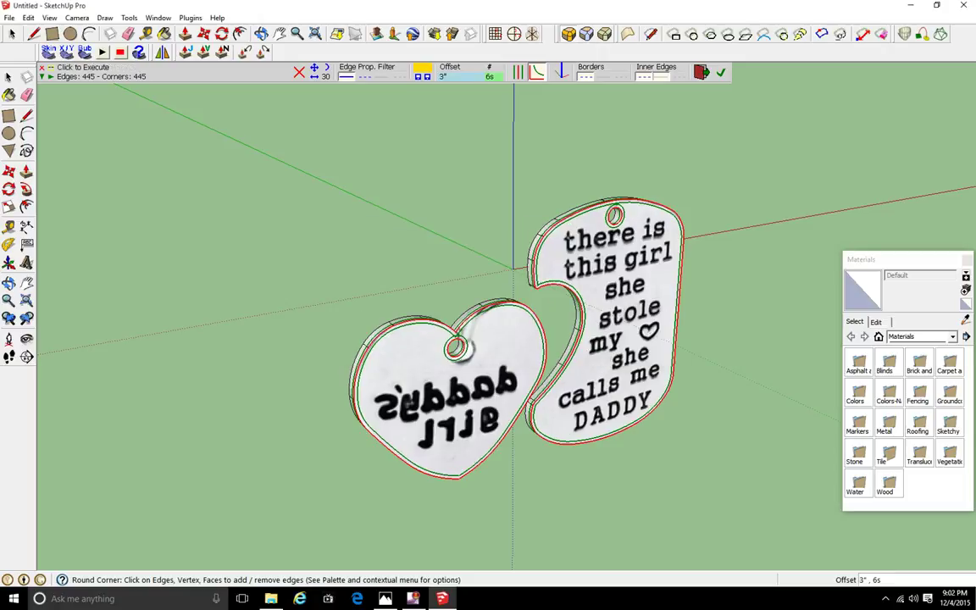
Exclude the edges of both hanging holes from the Round Corner selection and apply the rounding to the remaining front edges
scroll(444, 405, "up", 2)
scroll(463, 331, "up", 1)
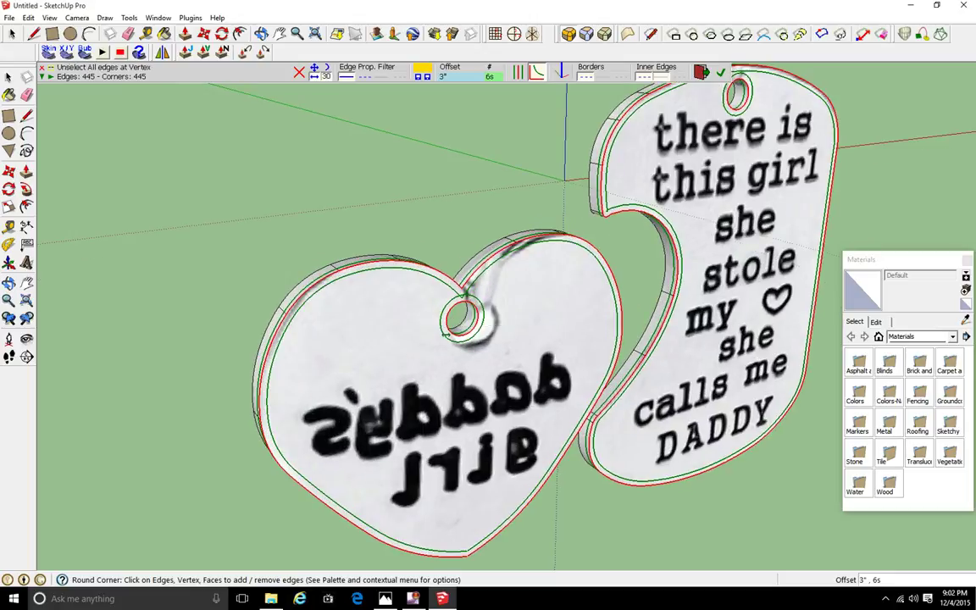
left_click(444, 334)
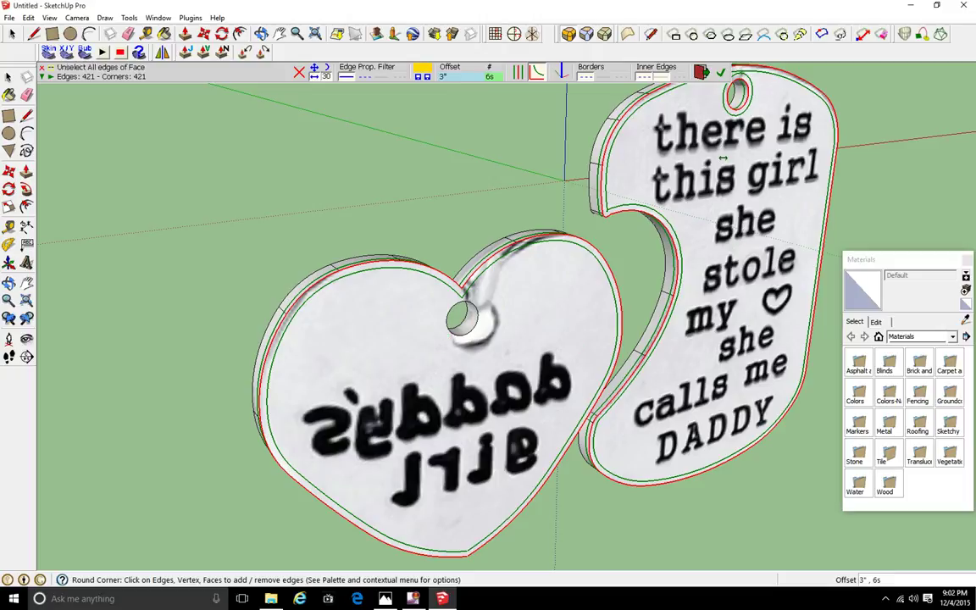
left_click(727, 85)
scroll(625, 252, "down", 3)
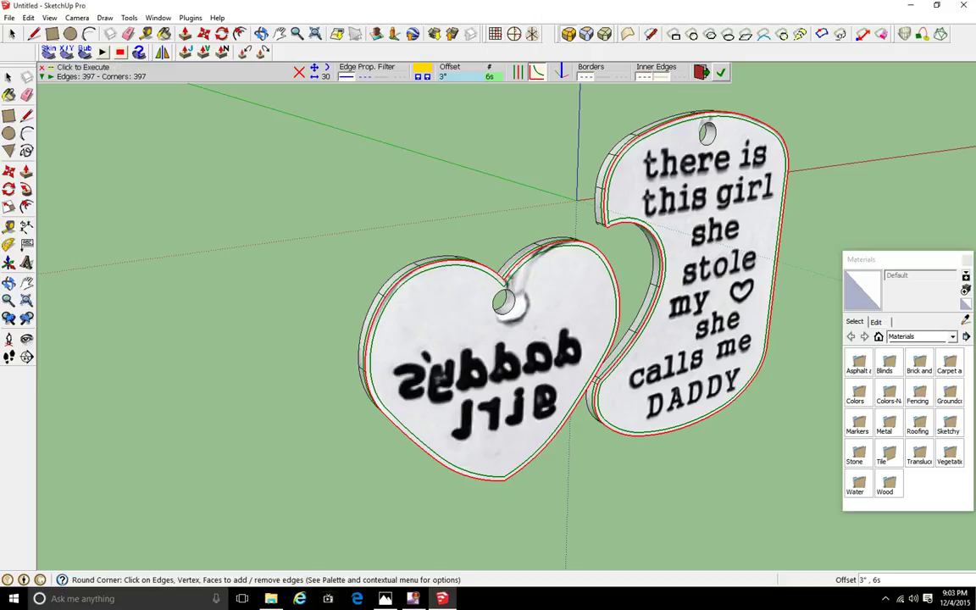
left_click(721, 72)
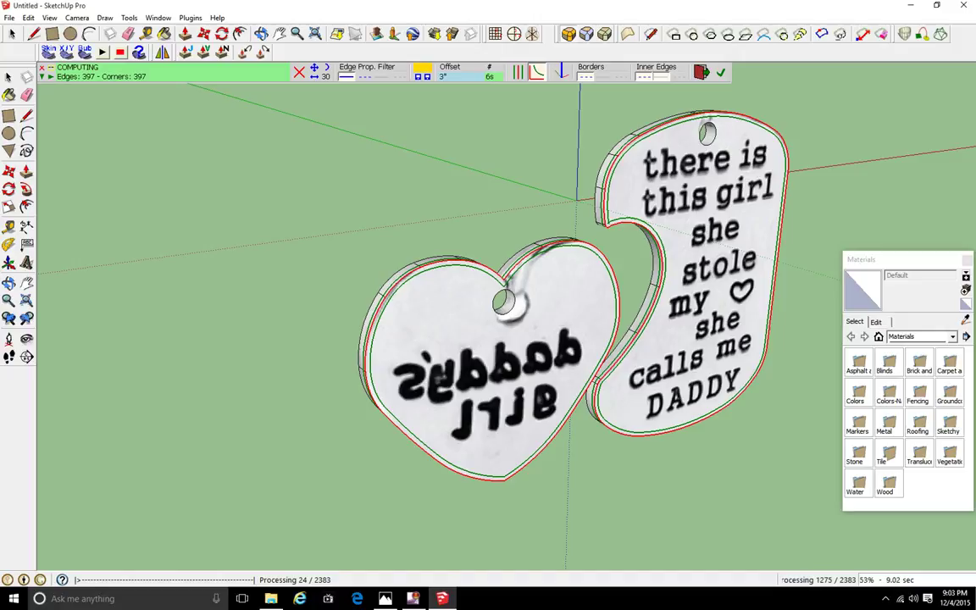
left_click(886, 598)
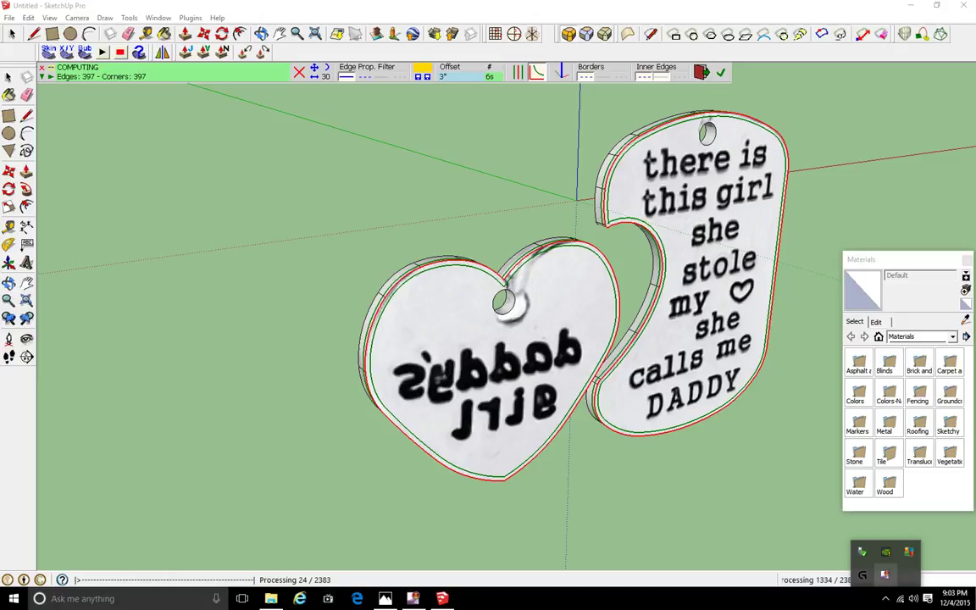
right_click(885, 575)
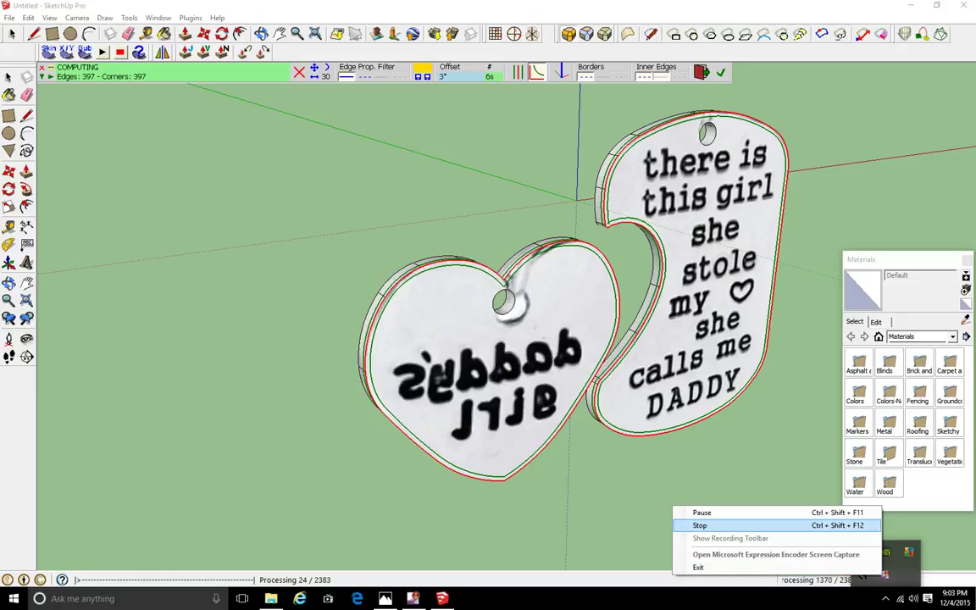
left_click(702, 513)
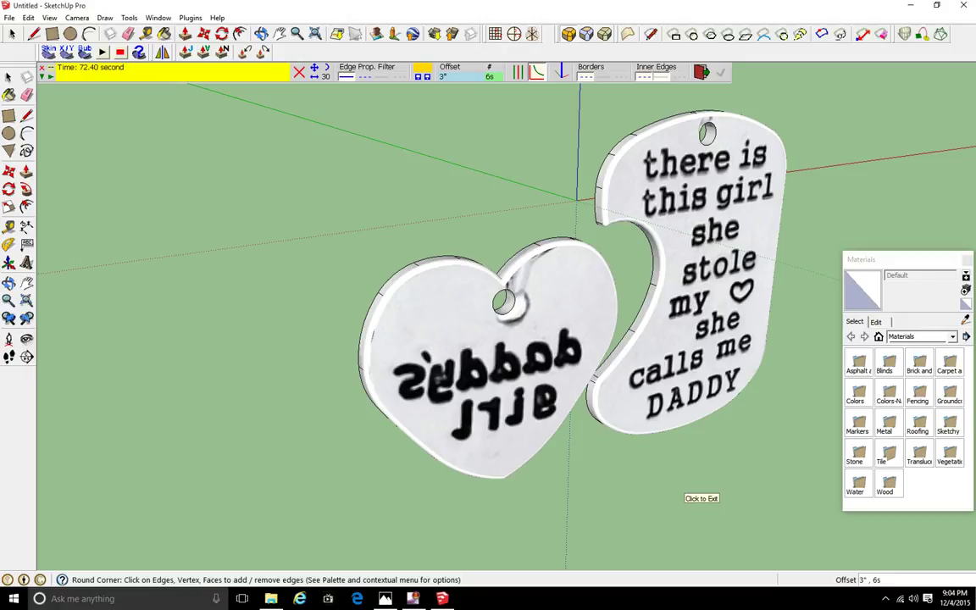
scroll(411, 394, "up", 3)
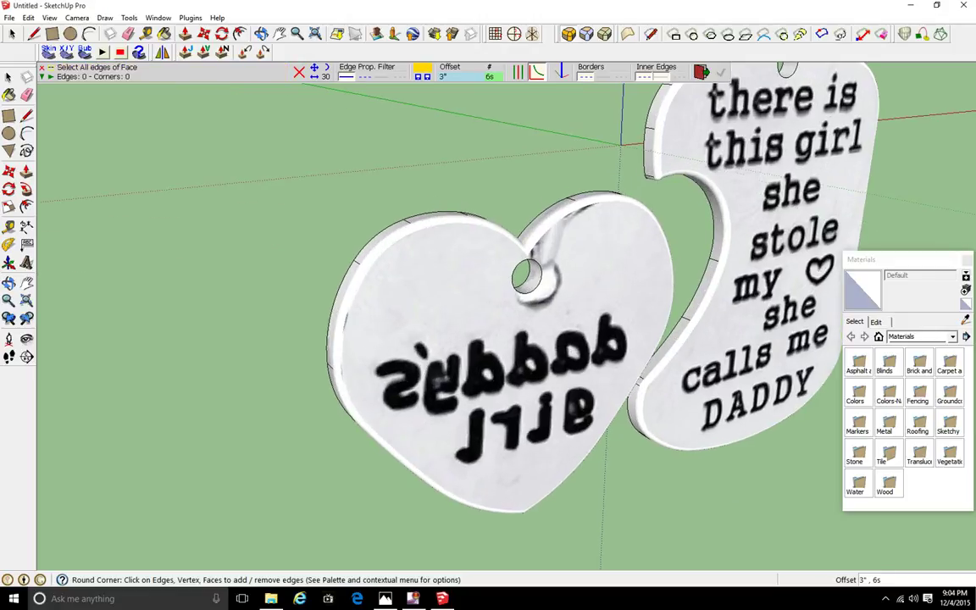
left_click(411, 394)
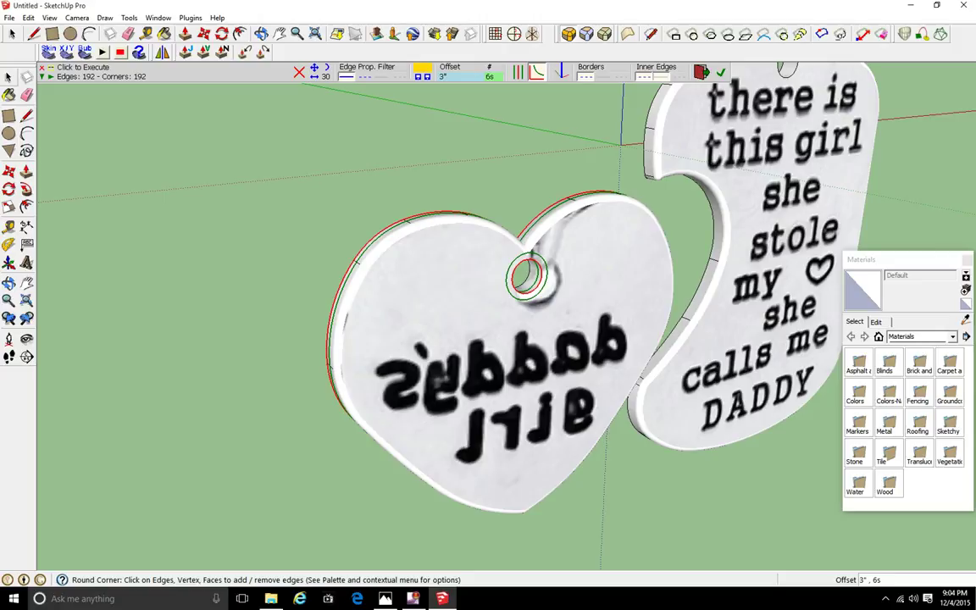
key("space")
Examine the rounded front edges of the heart and dog tag up close and from several angles
scroll(326, 302, "up", 4)
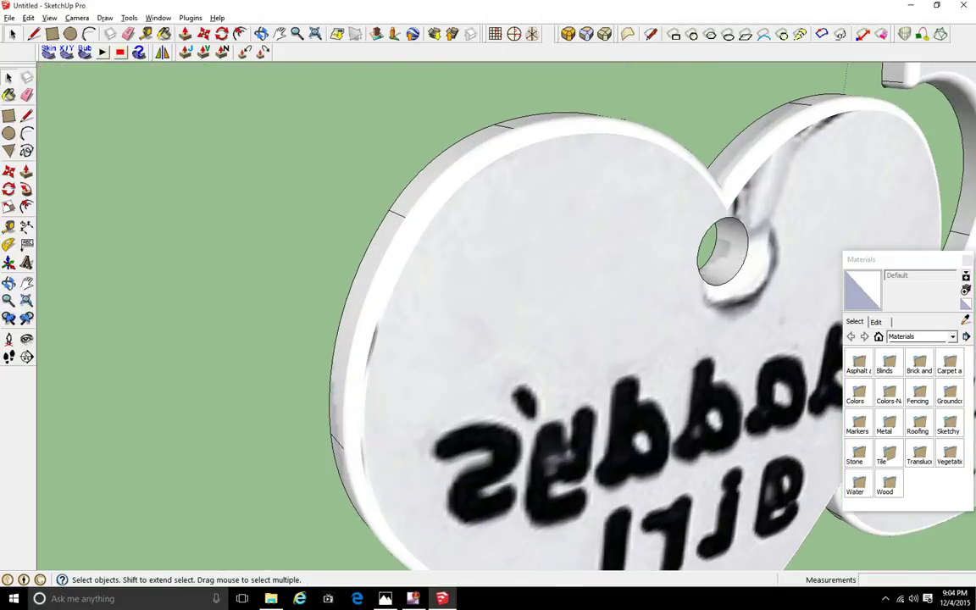
left_click(9, 18)
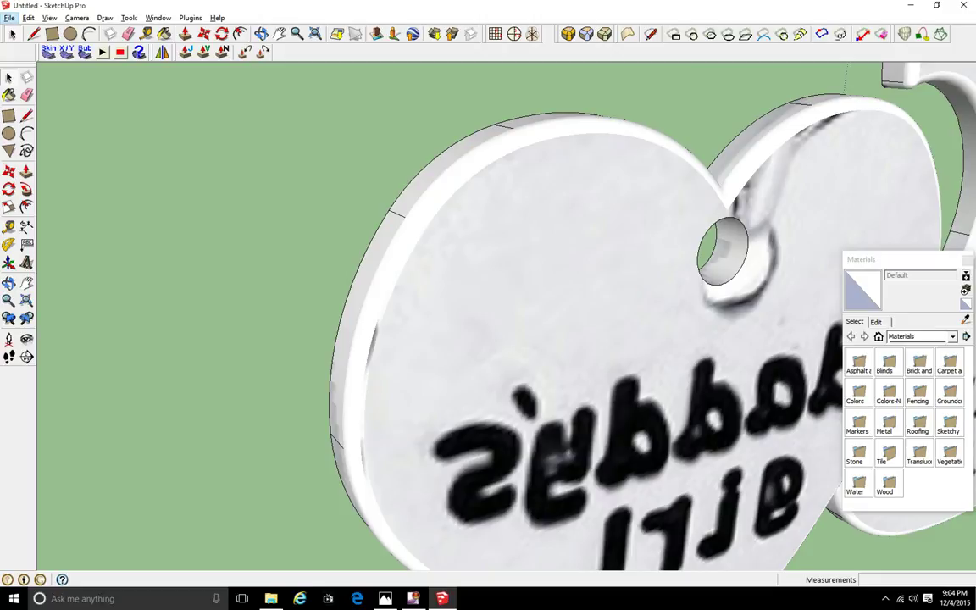
left_click(455, 323)
scroll(455, 323, "down", 3)
scroll(455, 324, "up", 4)
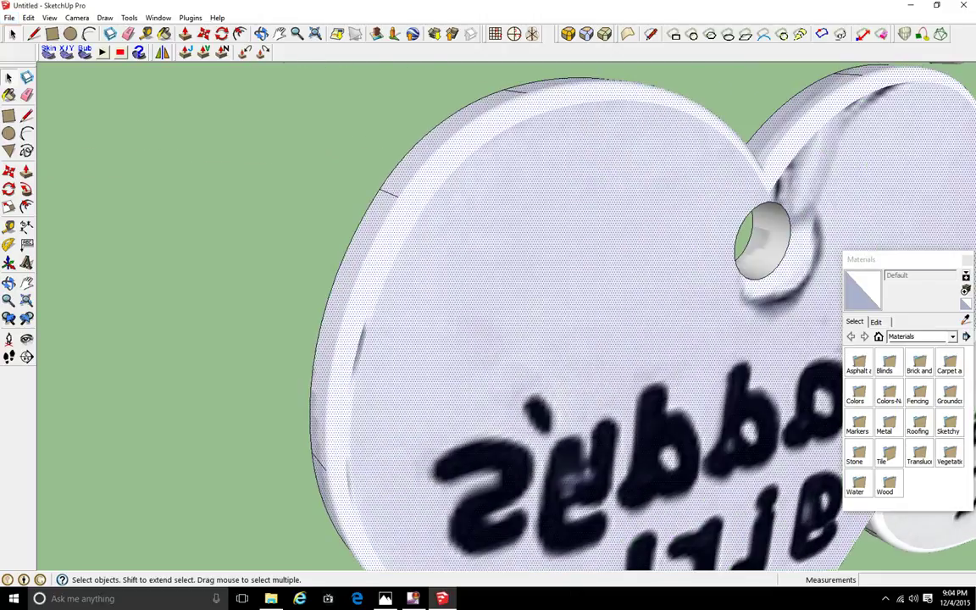
left_click(227, 320)
middle_click_drag(246, 324, 277, 245)
scroll(277, 246, "down", 6)
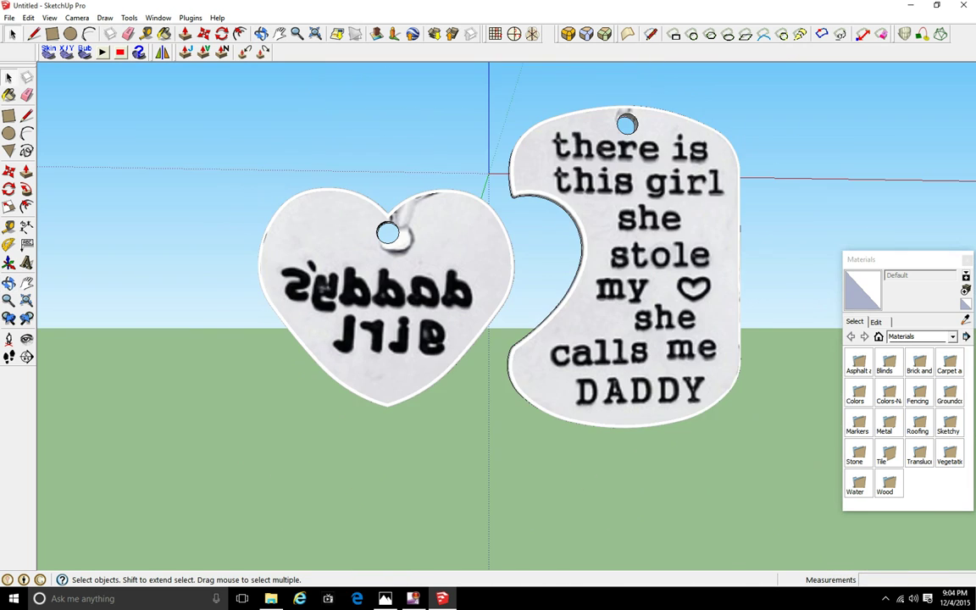
scroll(414, 261, "up", 3)
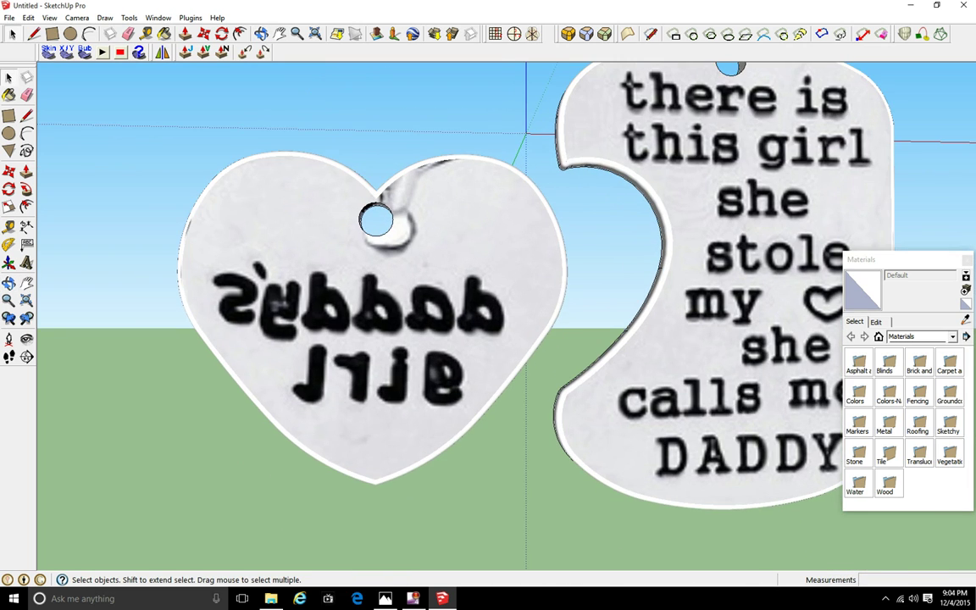
mouse_move(415, 261)
middle_mouse_down()
mouse_move(419, 288)
mouse_move(305, 311)
mouse_move(297, 360)
mouse_move(406, 309)
mouse_move(400, 233)
mouse_move(408, 301)
mouse_move(477, 270)
mouse_move(406, 288)
middle_mouse_up()
middle_click_drag(521, 362, 510, 360)
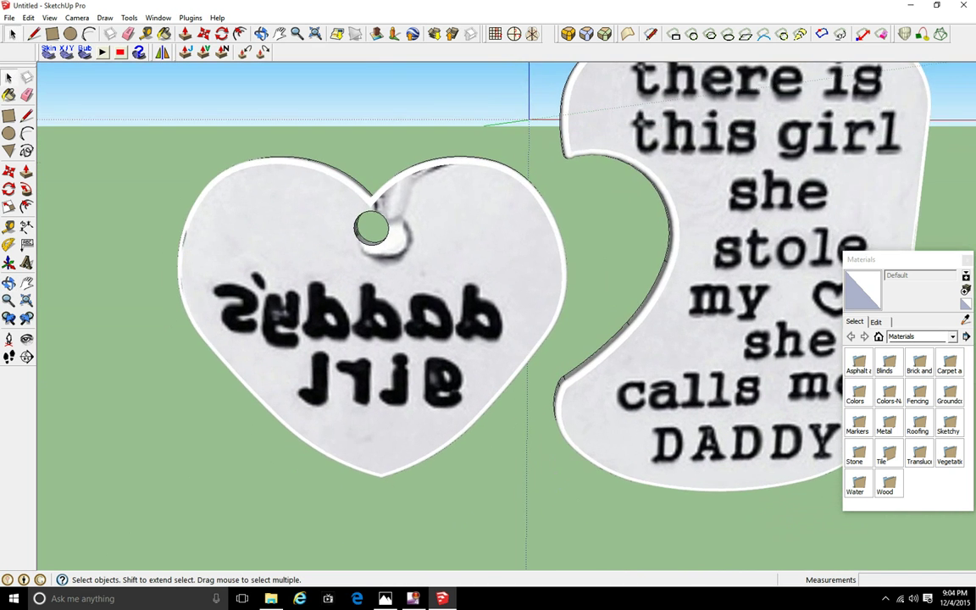
scroll(510, 359, "down", 5)
scroll(485, 349, "up", 4)
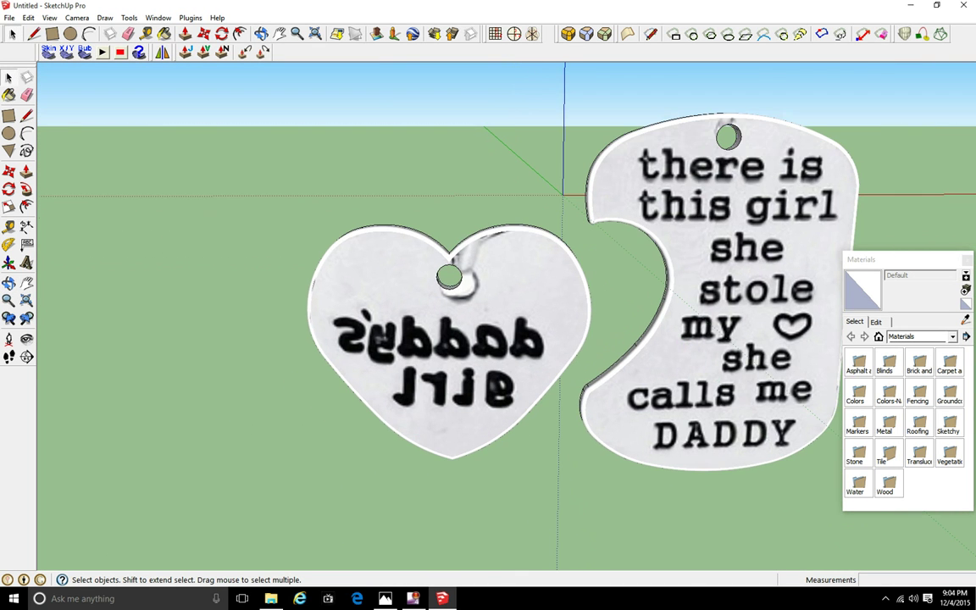
scroll(438, 316, "down", 3)
mouse_move(438, 316)
middle_mouse_down()
mouse_move(530, 360)
mouse_move(656, 297)
mouse_move(420, 309)
mouse_move(420, 294)
middle_mouse_up()
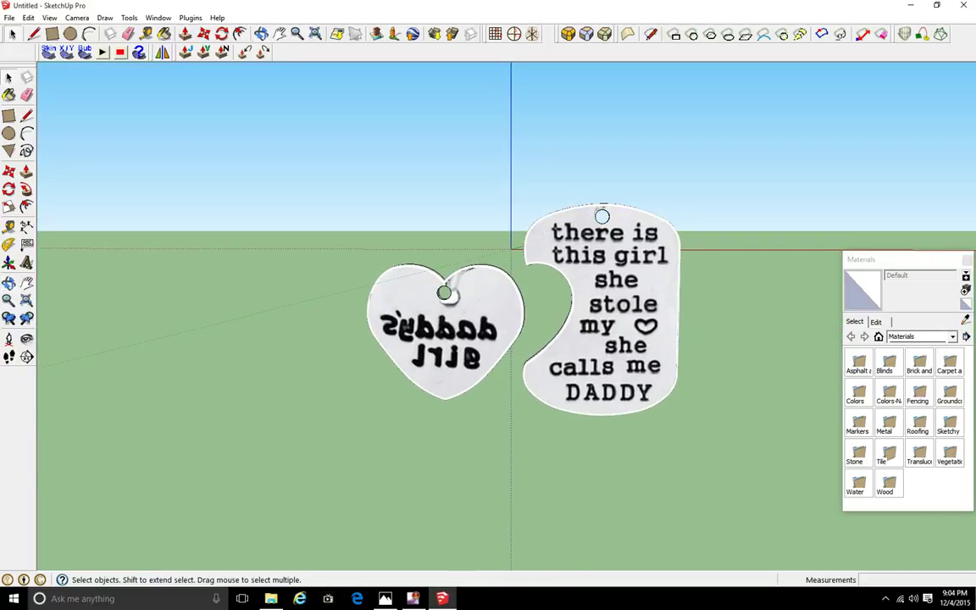
Create a vertical 50 by 50 ft workplane centred on the origin and aligned with the red and blue axes
middle_click_drag(472, 334, 465, 314)
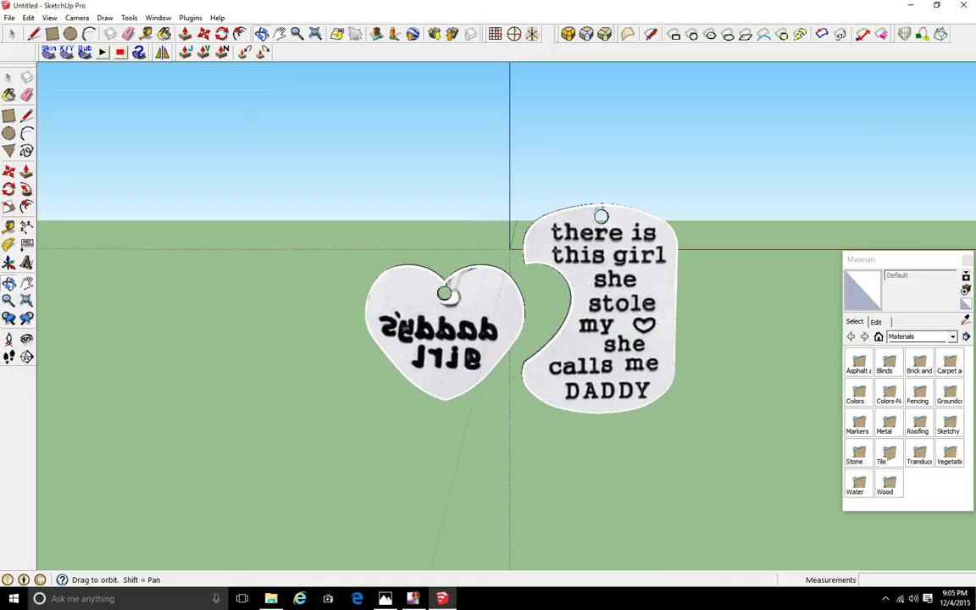
scroll(465, 313, "down", 3)
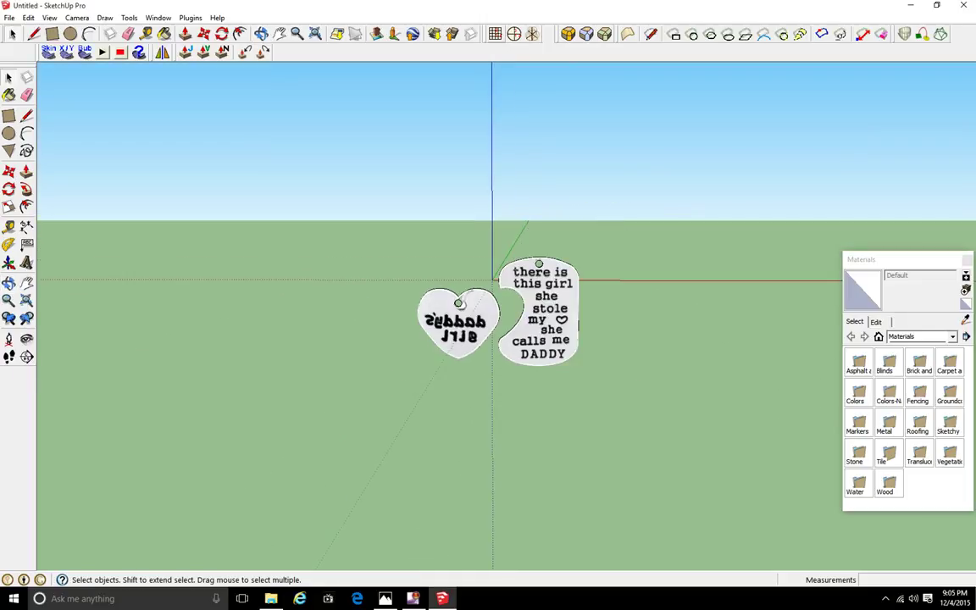
left_click(495, 34)
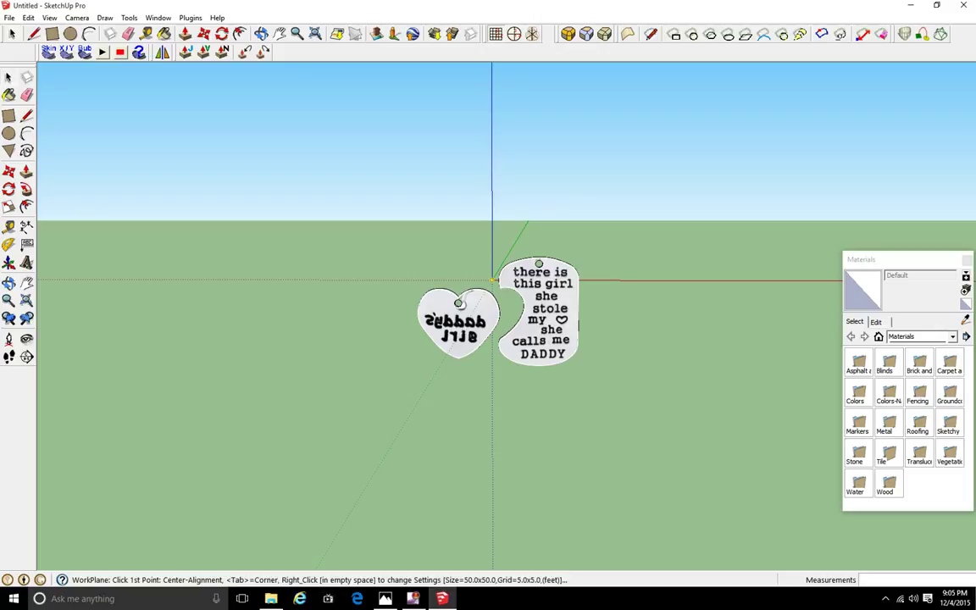
left_click(492, 279)
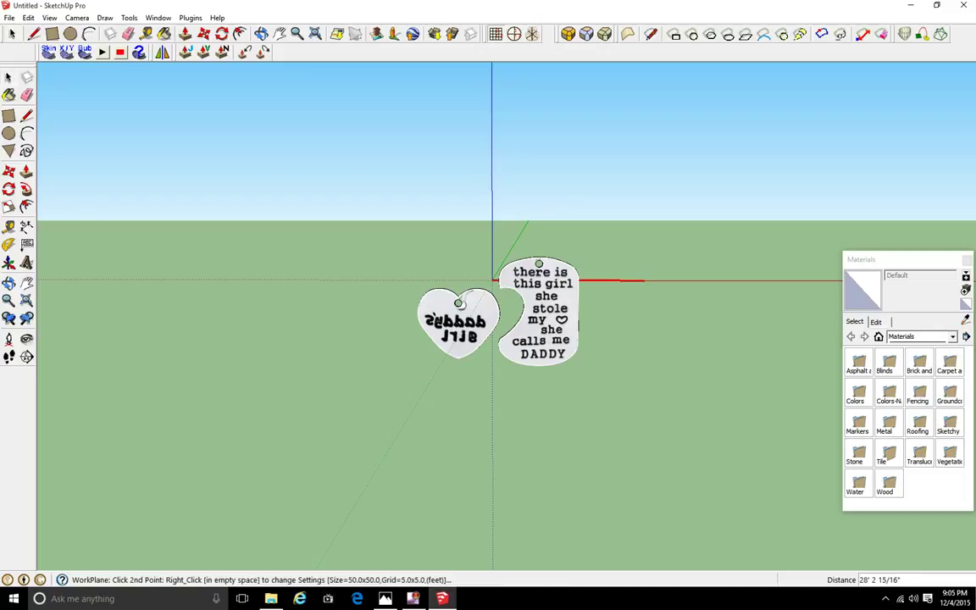
left_click(631, 280)
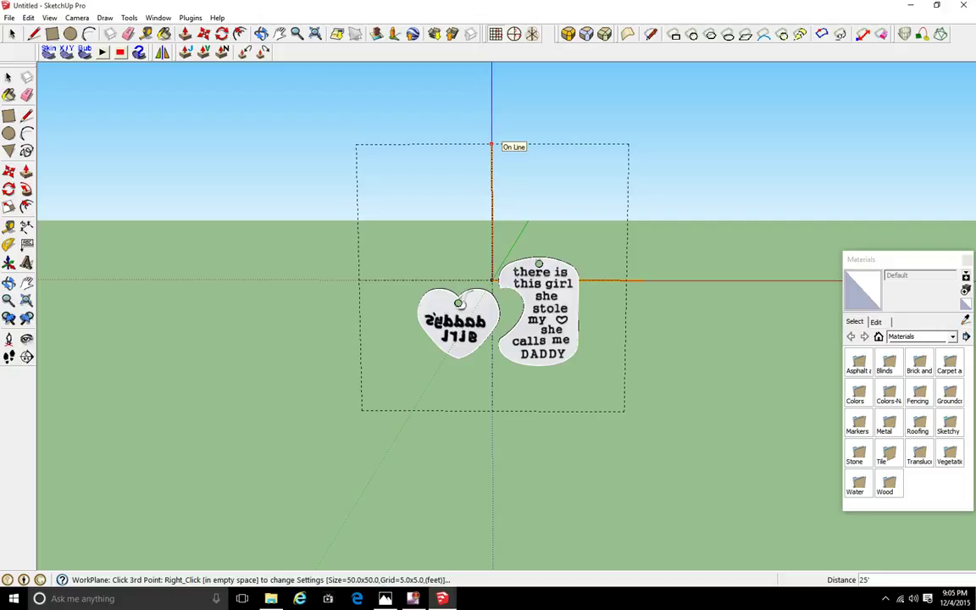
left_click(491, 144)
Draw a 50' by 50' rectangle over the workplane, from one corner to the diagonally opposite corner
scroll(431, 243, "up", 4)
middle_click_drag(432, 243, 415, 209)
scroll(544, 309, "down", 4)
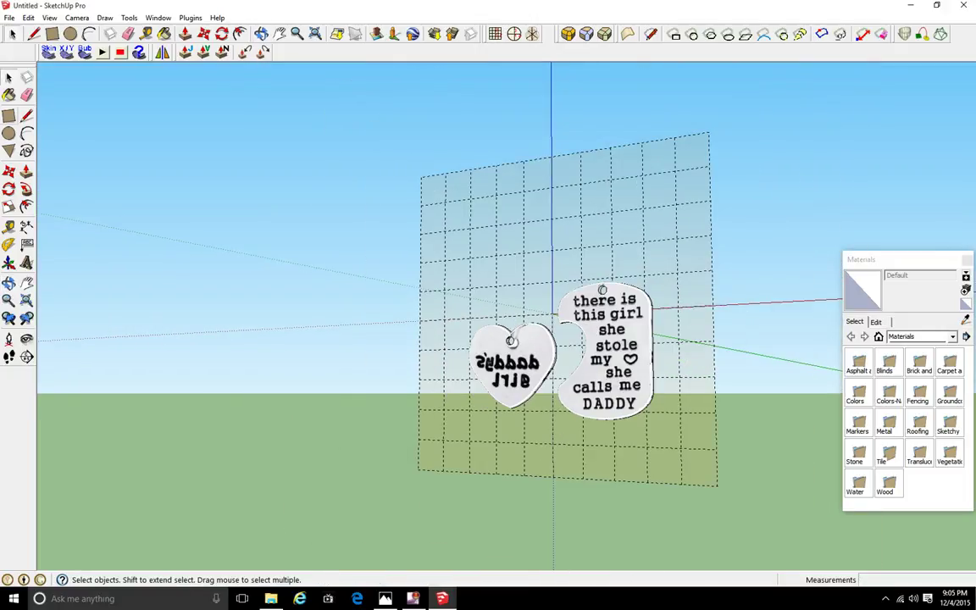
left_click(8, 115)
left_click(417, 468)
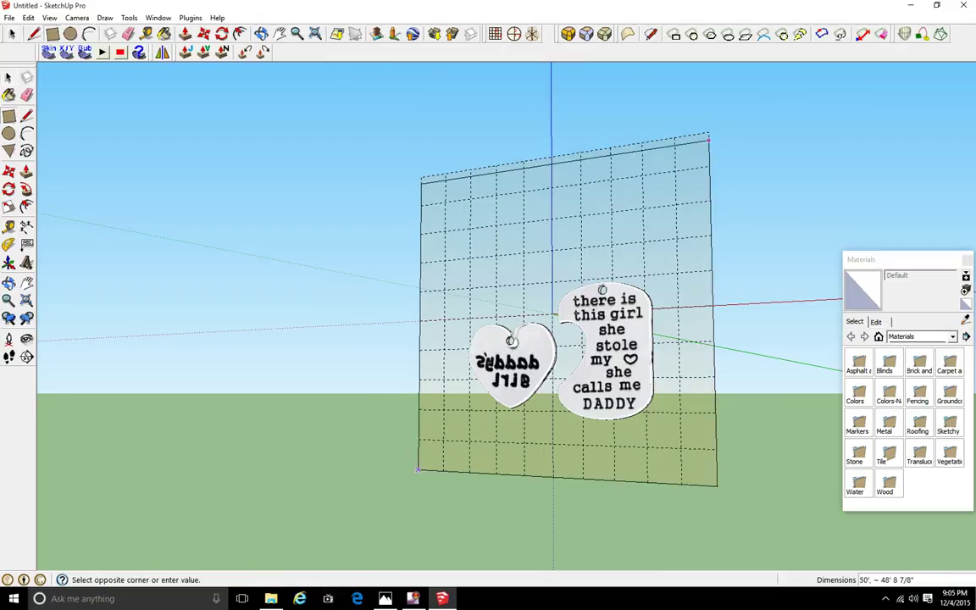
left_click(710, 133)
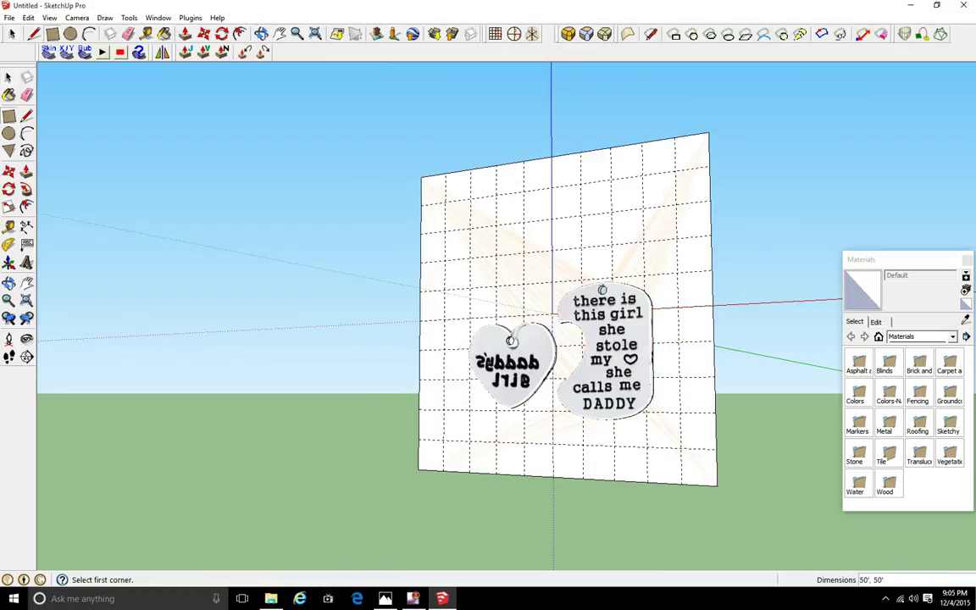
Import gold texture.jpg from the Pictures folder for use as a texture
scroll(498, 400, "up", 4)
middle_click_drag(432, 305, 551, 336)
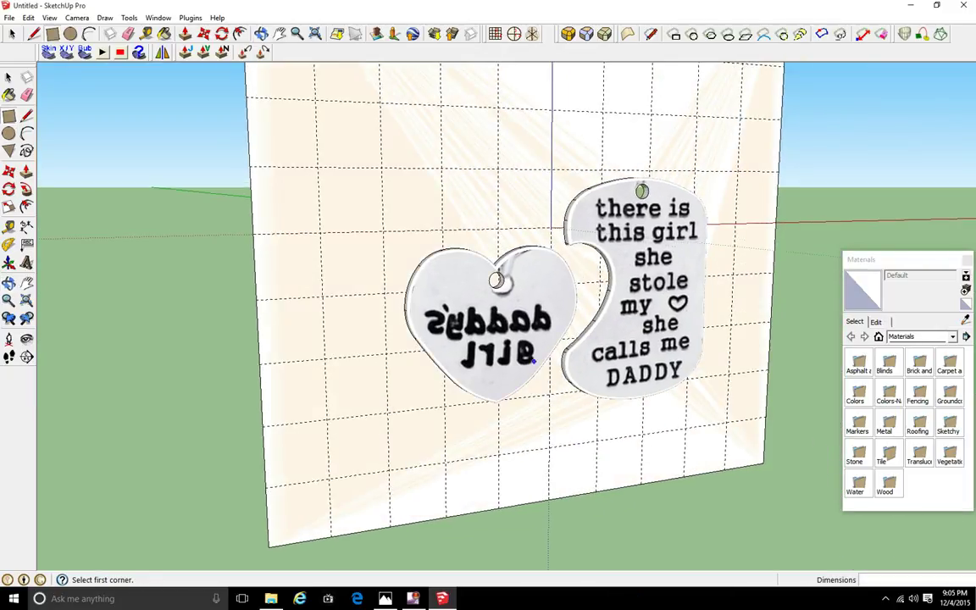
scroll(430, 275, "up", 2)
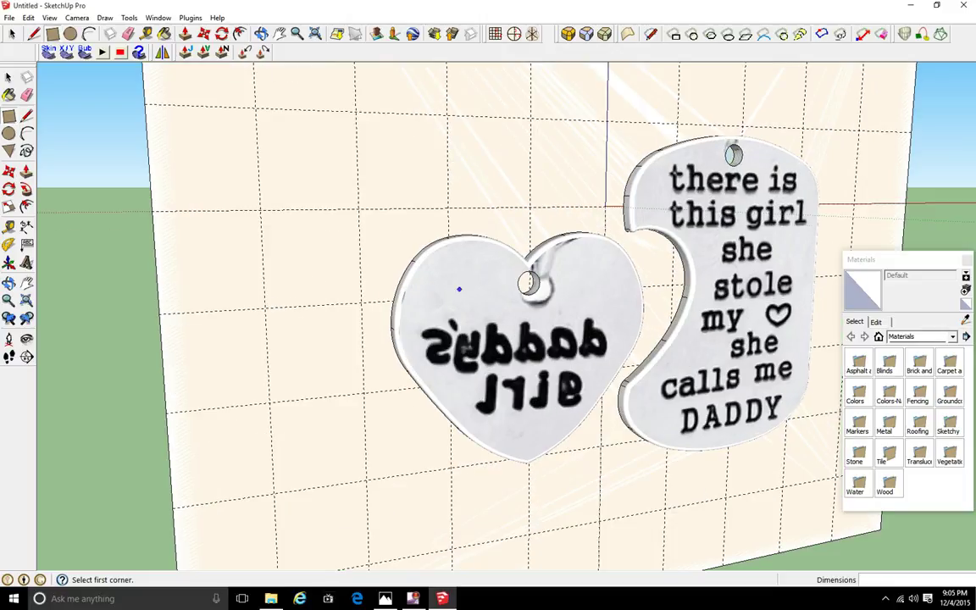
scroll(431, 274, "down", 2)
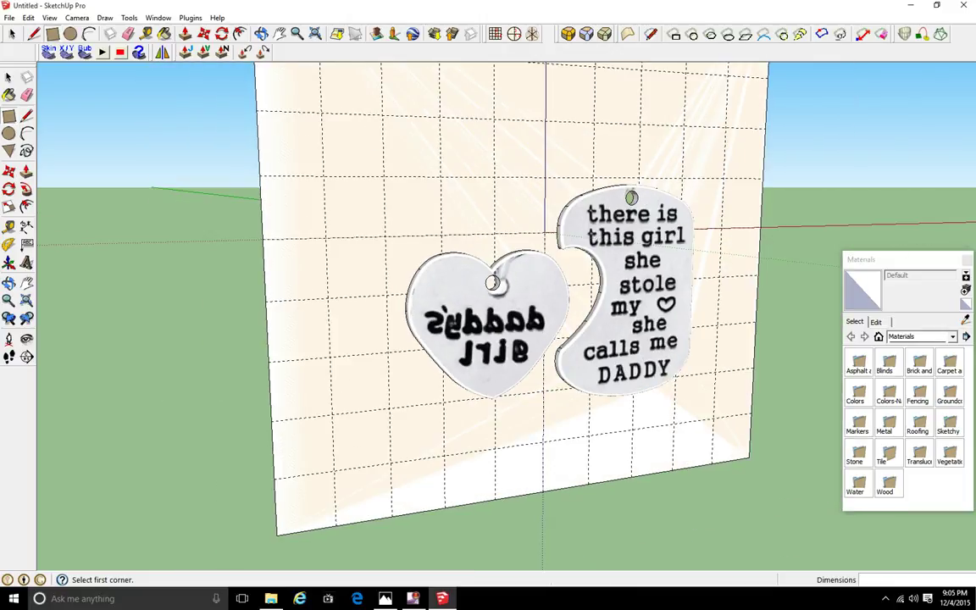
left_click(8, 17)
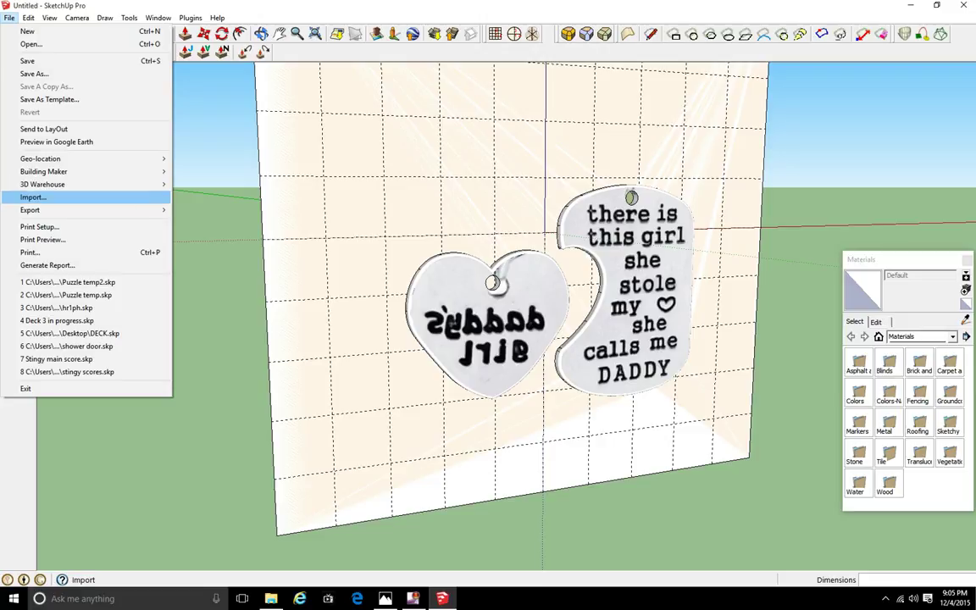
left_click(34, 196)
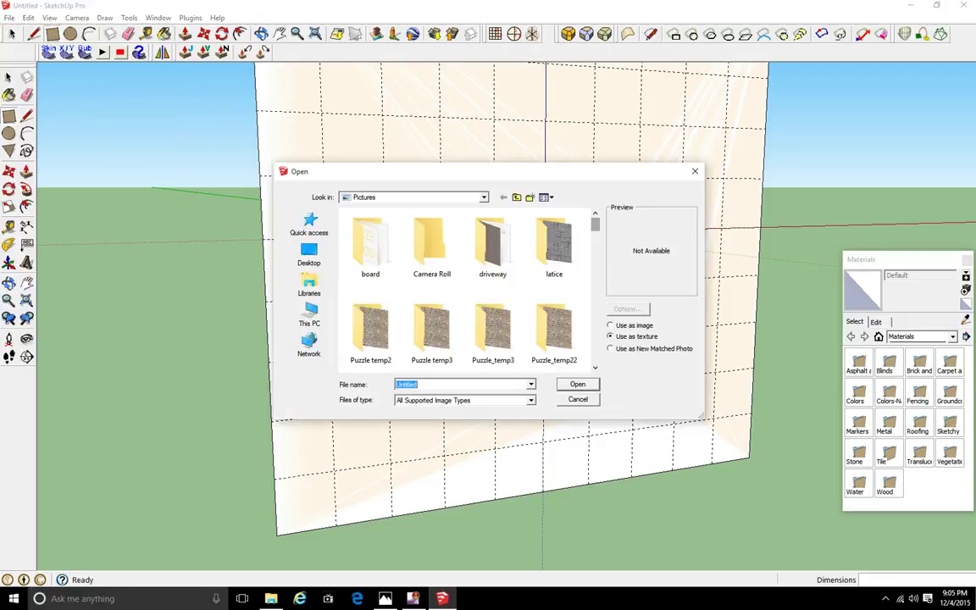
scroll(466, 288, "down", 10)
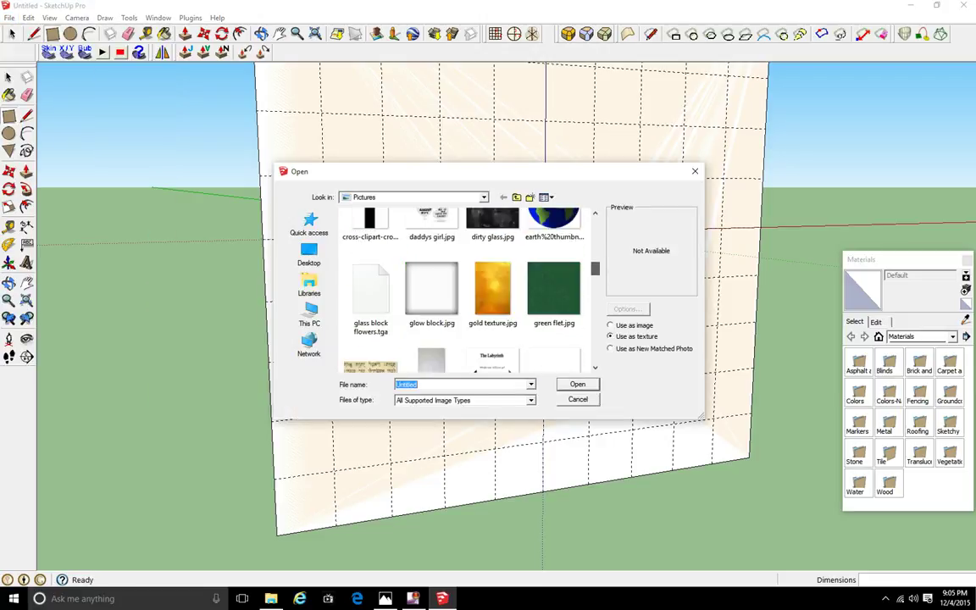
left_click(494, 292)
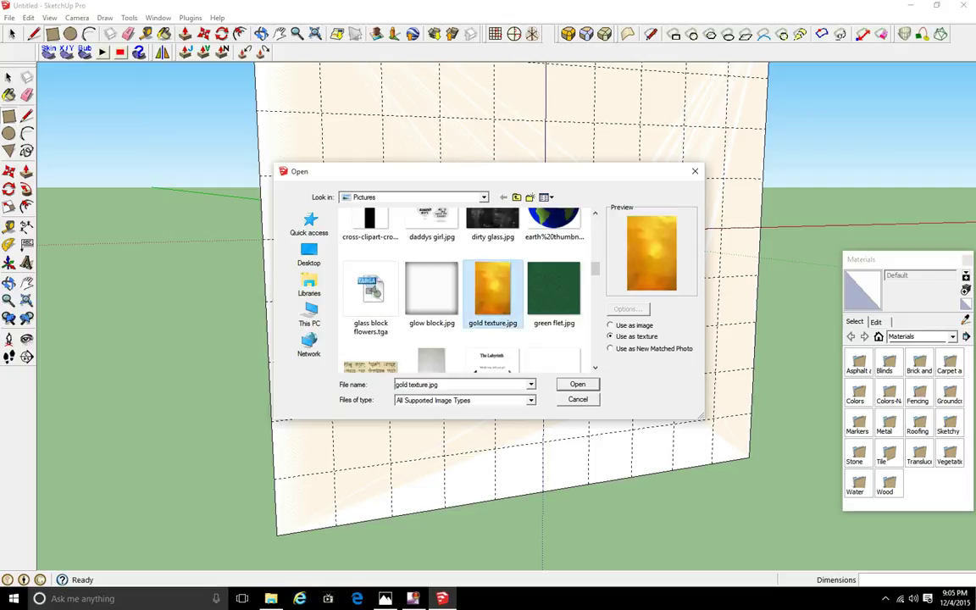
left_click(578, 385)
Apply the gold image to the rectangle from its lower-left corner, stretching it to a point 45' across and 35' up
scroll(482, 316, "down", 1)
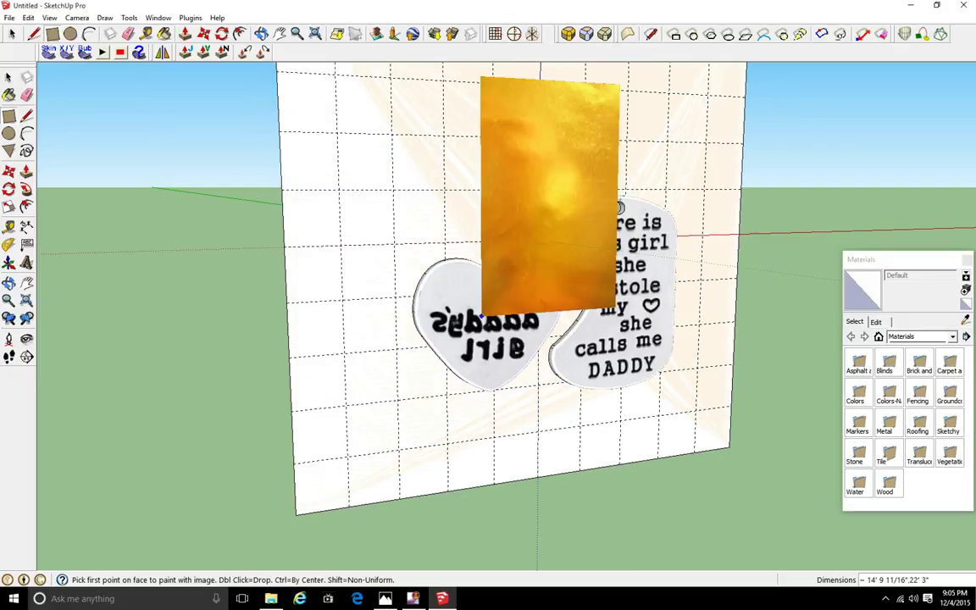
scroll(480, 316, "down", 3)
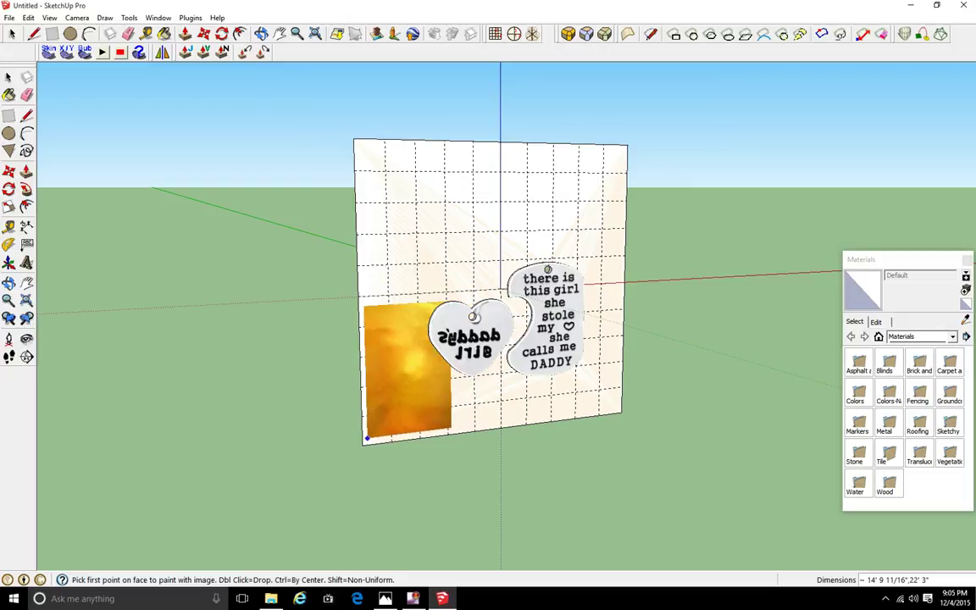
left_click(362, 444)
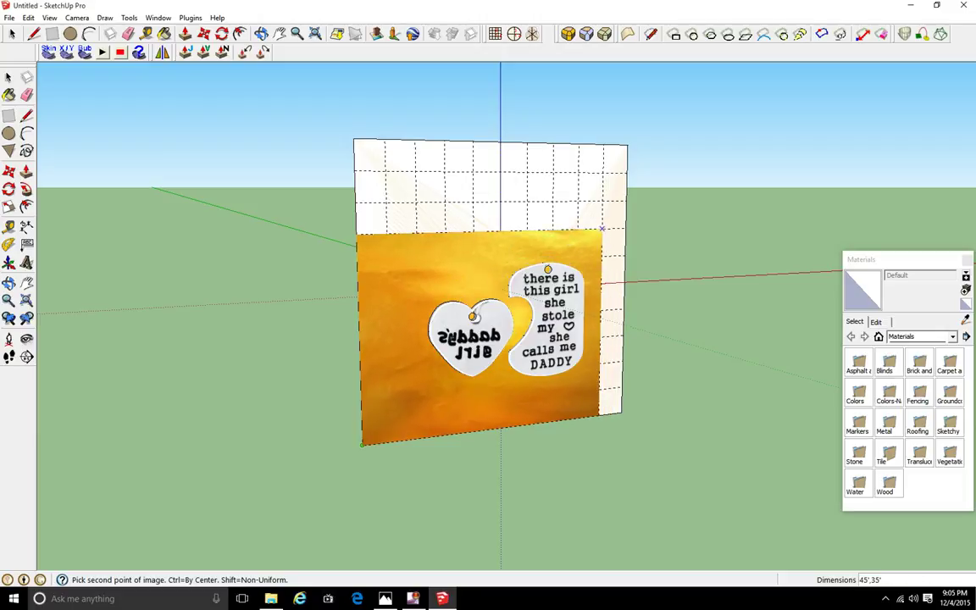
left_click(601, 228)
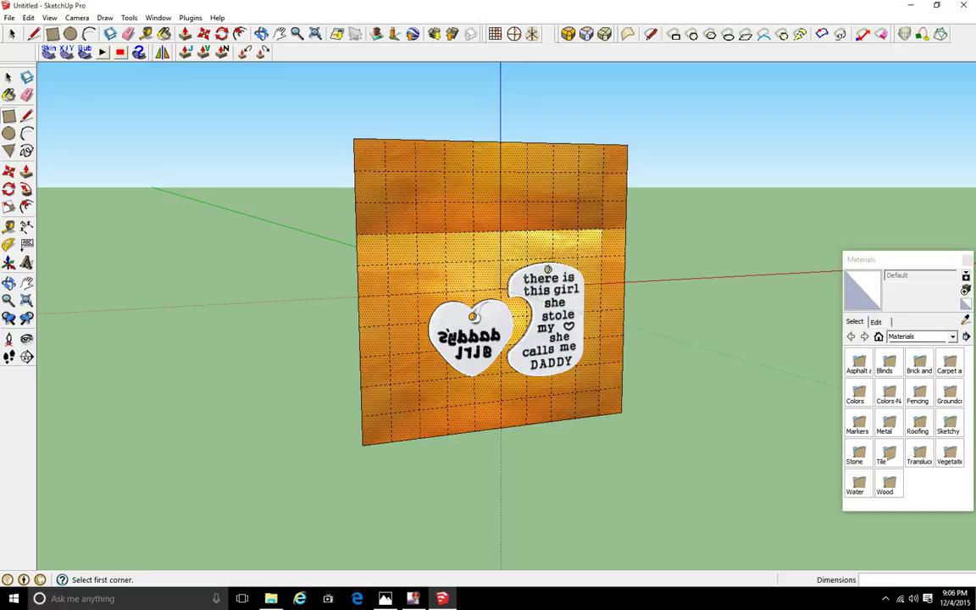
Delete all workplanes so only the textured rectangle stays behind the pendants
scroll(623, 306, "up", 3)
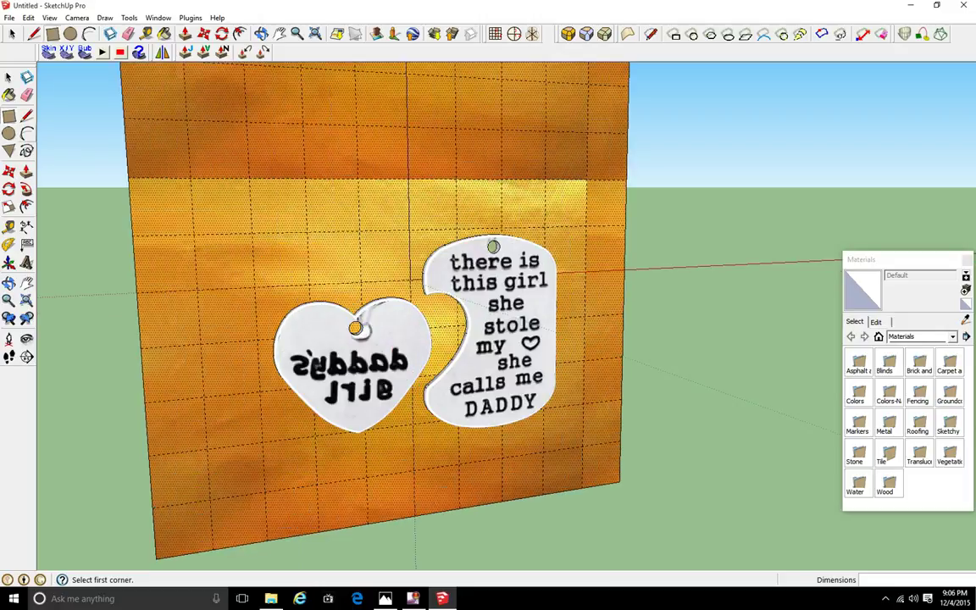
scroll(315, 272, "down", 2)
right_click(298, 229)
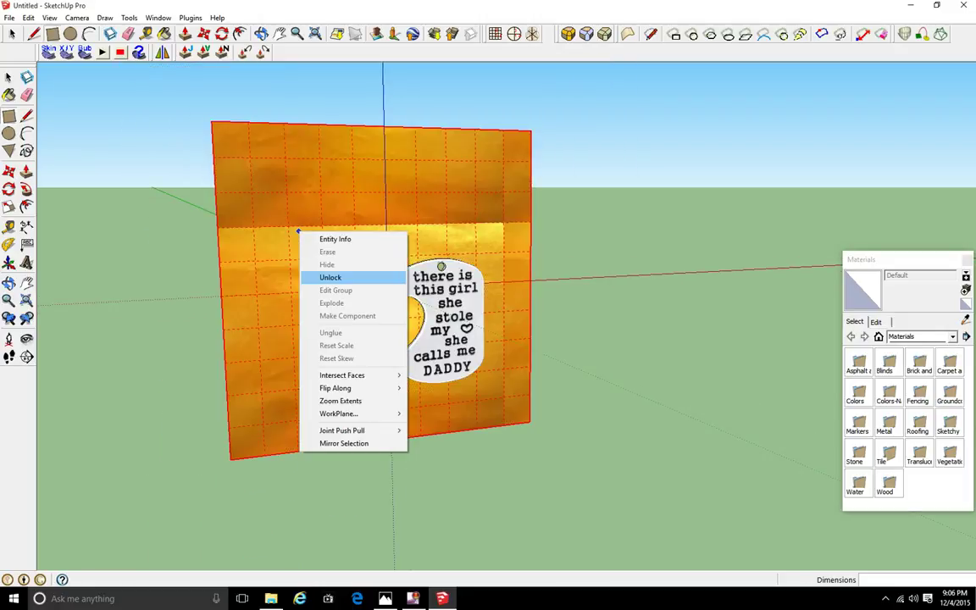
mouse_move(344, 413)
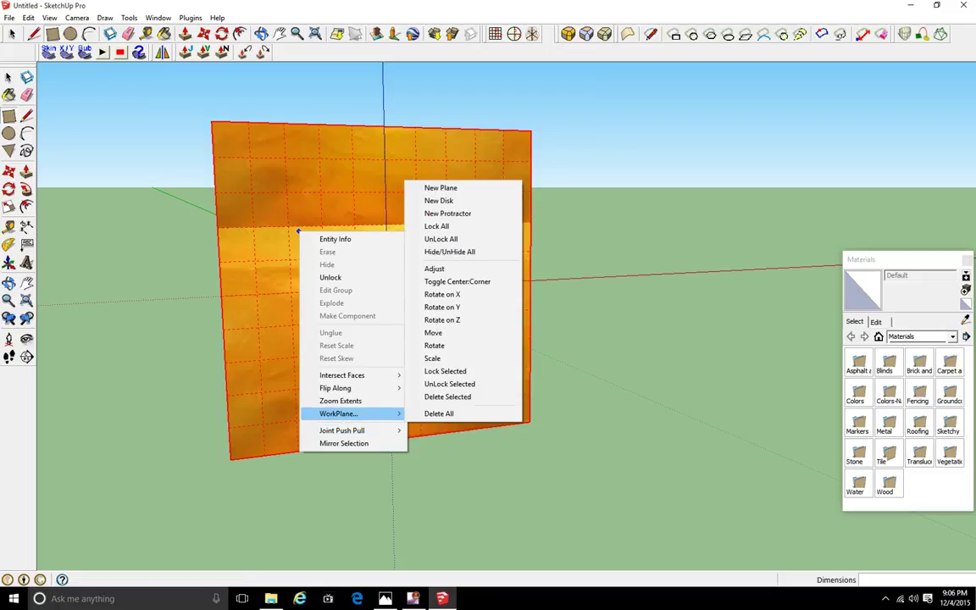
left_click(436, 412)
key("r")
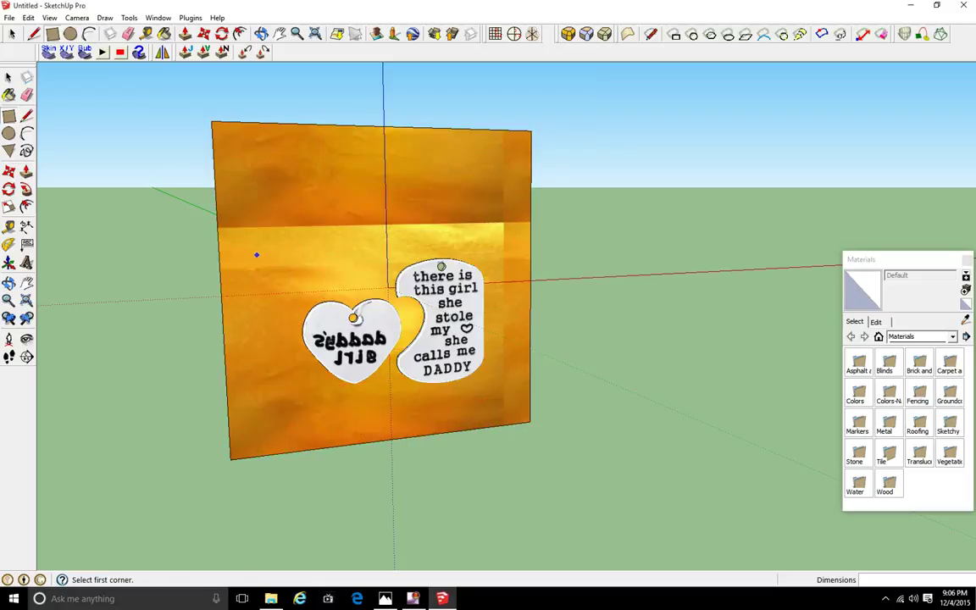
Set the gold texture on the backing rectangle to projected
scroll(246, 263, "up", 2)
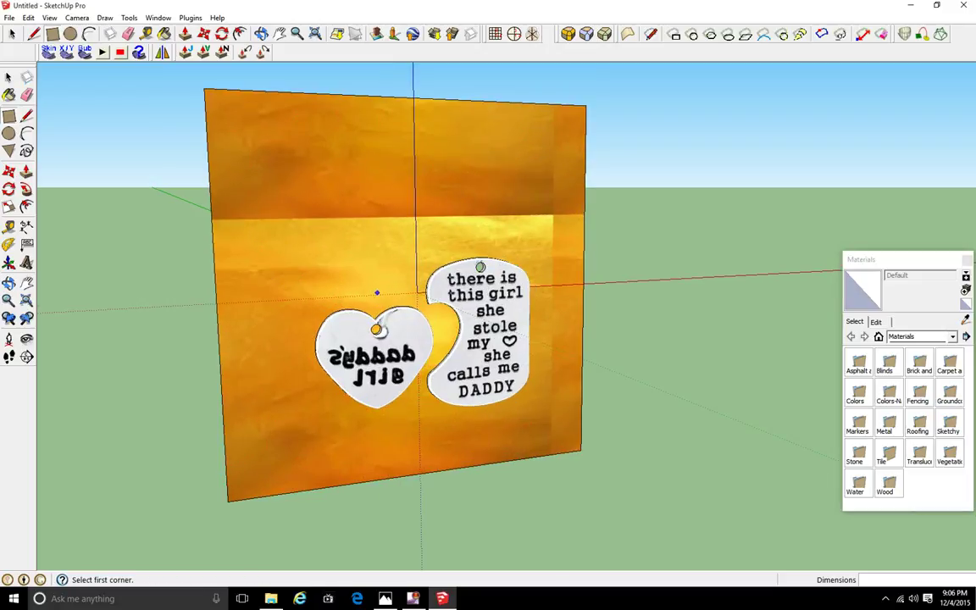
right_click(306, 273)
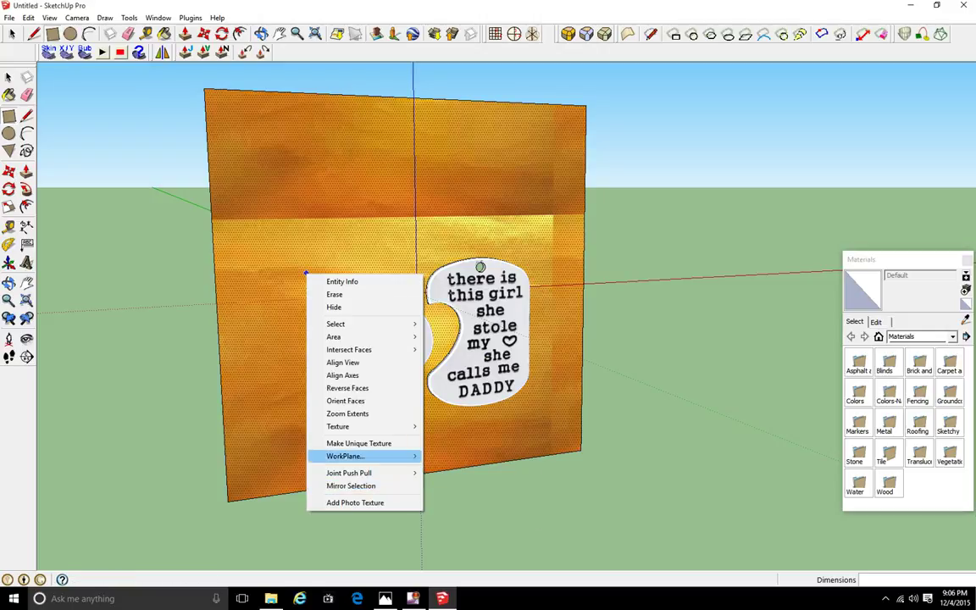
mouse_move(356, 426)
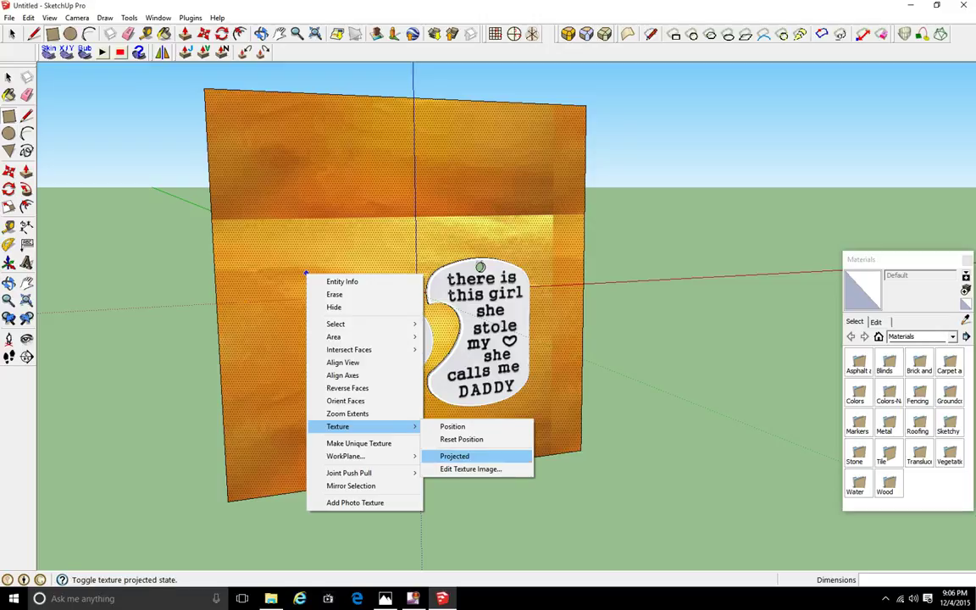
left_click(455, 456)
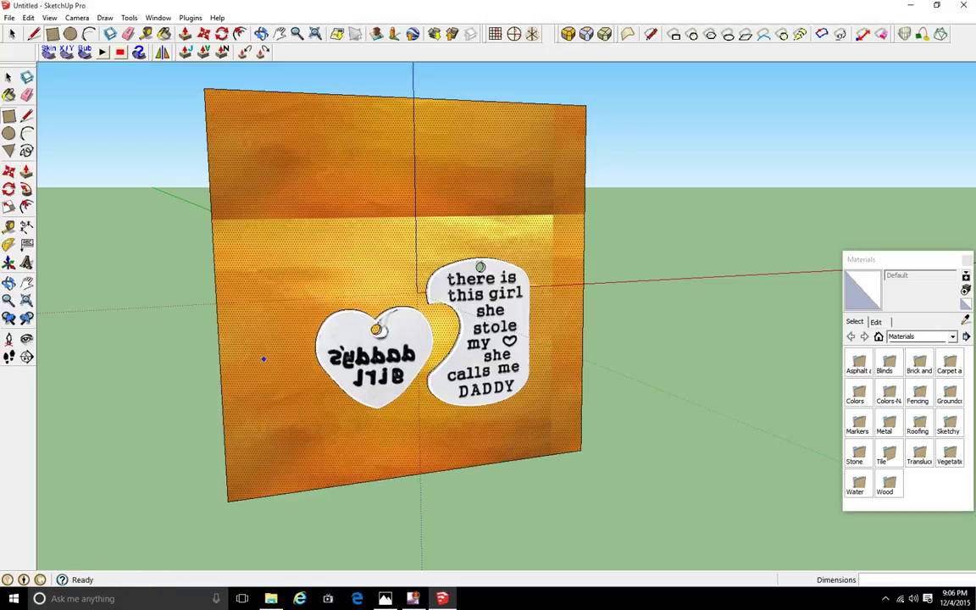
Select the heart and tag pendants, sample the gold texture from the backing rectangle, and paint both pendants with it
scroll(264, 359, "up", 2)
middle_click_drag(343, 359, 288, 349)
left_click(8, 78)
middle_click_drag(407, 296, 475, 360)
left_click_drag(289, 180, 721, 471)
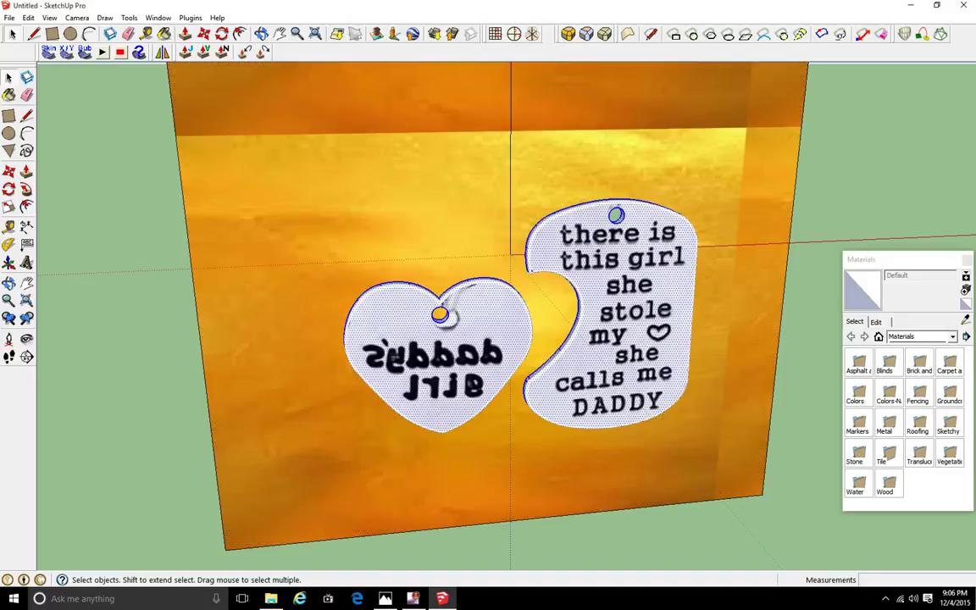
mouse_move(661, 398)
middle_mouse_down()
mouse_move(606, 330)
mouse_move(500, 341)
mouse_move(581, 398)
middle_mouse_up()
middle_click_drag(475, 288, 449, 288)
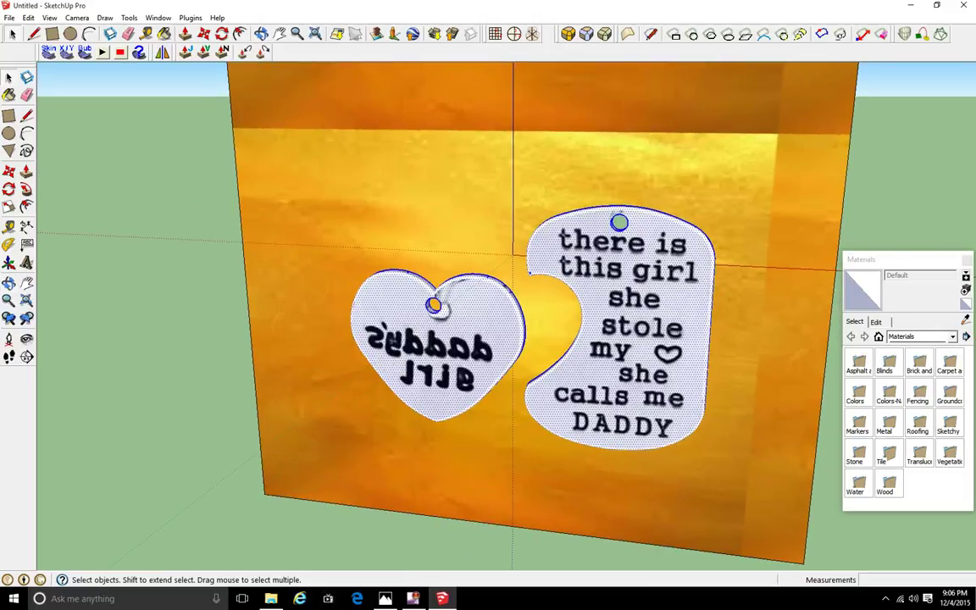
scroll(463, 251, "down", 3)
scroll(487, 178, "up", 1)
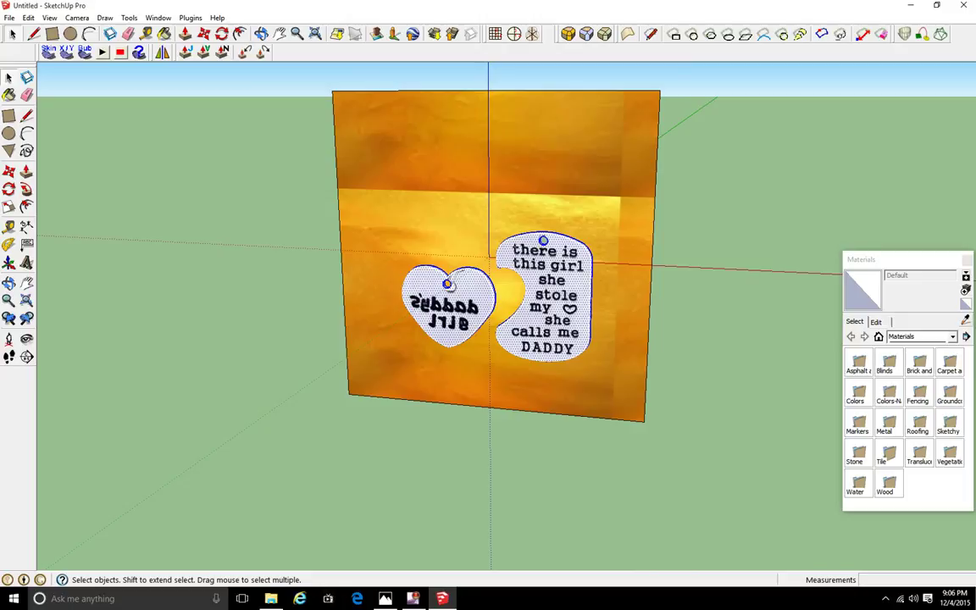
left_click(965, 320)
left_click(448, 285)
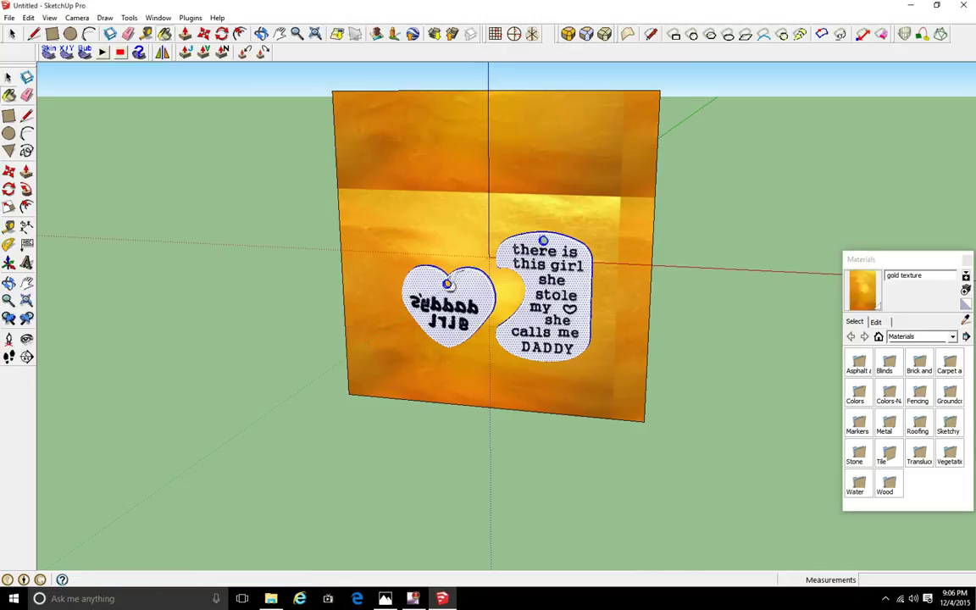
scroll(407, 287, "up", 3)
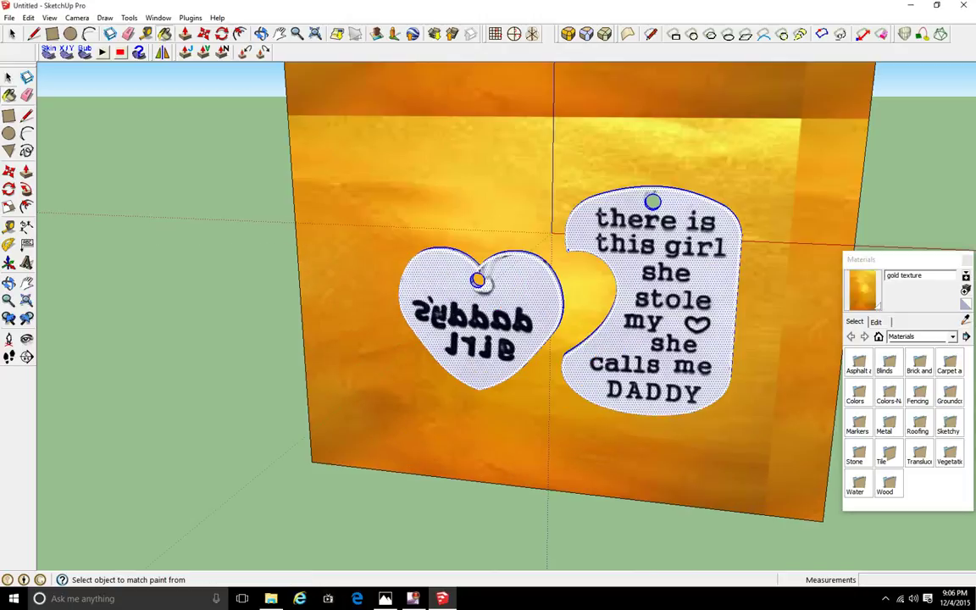
left_click(434, 288)
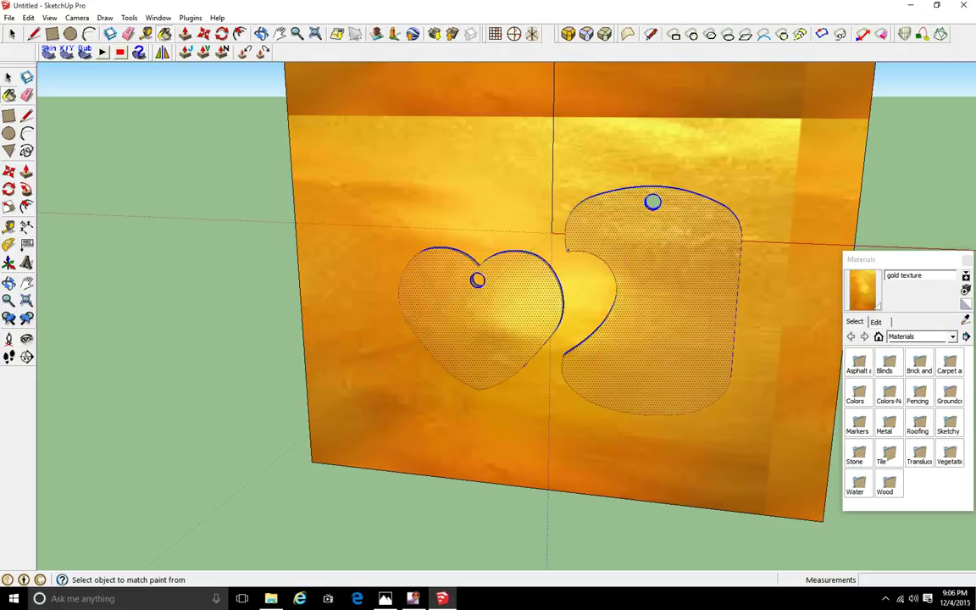
Clear the selection and examine the gold-painted heart and tag against the backing rectangle from several angles and distances
mouse_move(440, 292)
middle_mouse_down()
mouse_move(559, 315)
mouse_move(578, 280)
mouse_move(483, 224)
mouse_move(381, 296)
mouse_move(508, 352)
mouse_move(432, 258)
mouse_move(444, 279)
mouse_move(485, 290)
mouse_move(424, 290)
mouse_move(555, 365)
mouse_move(525, 322)
mouse_move(512, 333)
mouse_move(593, 327)
mouse_move(542, 327)
mouse_move(546, 293)
mouse_move(561, 399)
middle_mouse_up()
scroll(494, 298, "down", 3)
scroll(487, 290, "up", 4)
scroll(512, 333, "down", 3)
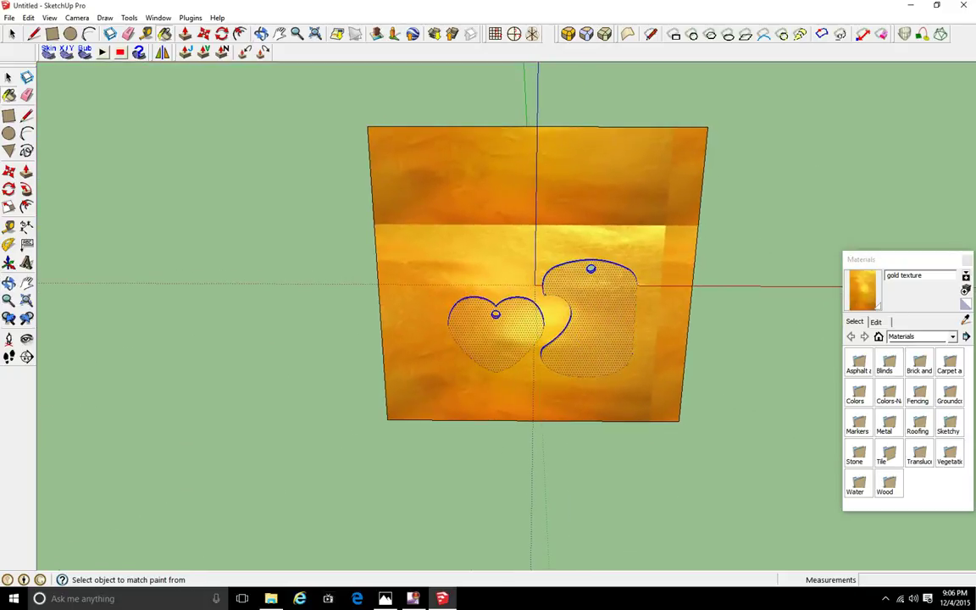
left_click(9, 77)
left_click(280, 203)
scroll(559, 309, "up", 4)
scroll(527, 300, "up", 3)
scroll(254, 316, "up", 3)
middle_click_drag(339, 326, 527, 298)
scroll(509, 288, "down", 4)
scroll(589, 346, "down", 8)
scroll(560, 368, "up", 3)
scroll(527, 298, "up", 3)
scroll(579, 307, "up", 4)
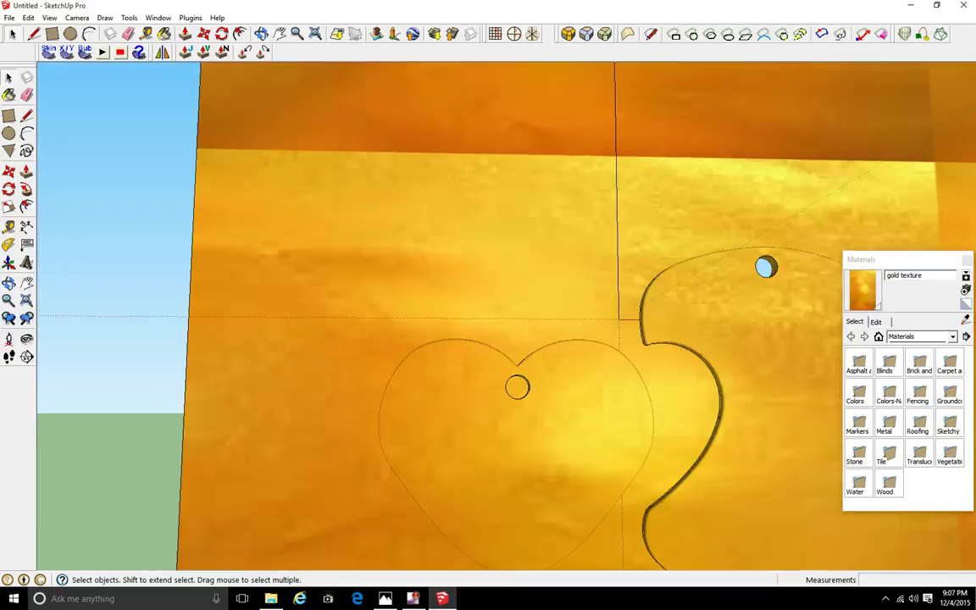
Erase the gold-textured backing rectangle and its leftover edges, keeping only the heart and tag pendants
left_click(26, 95)
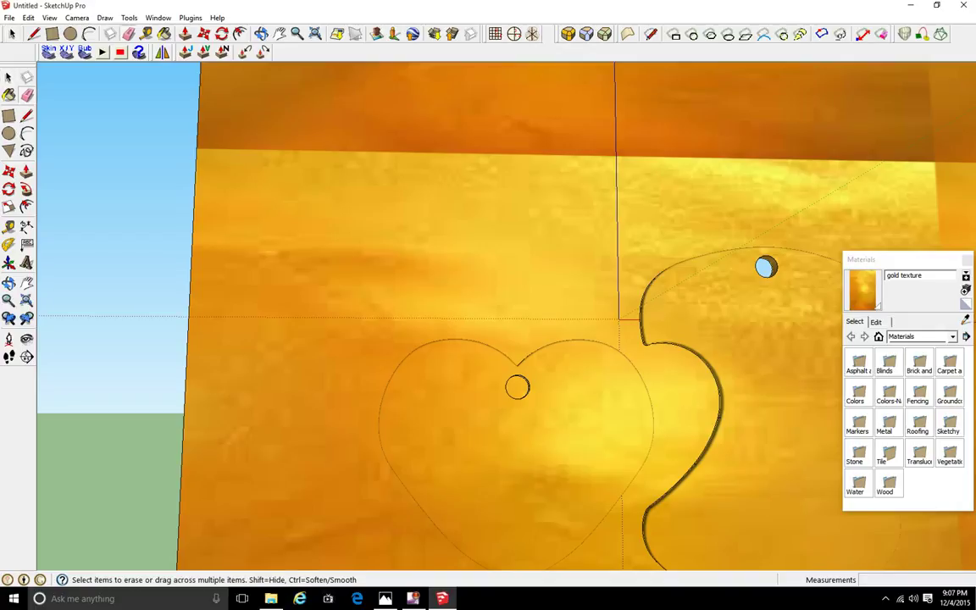
scroll(518, 261, "down", 3)
scroll(517, 263, "down", 2)
left_click_drag(442, 154, 419, 178)
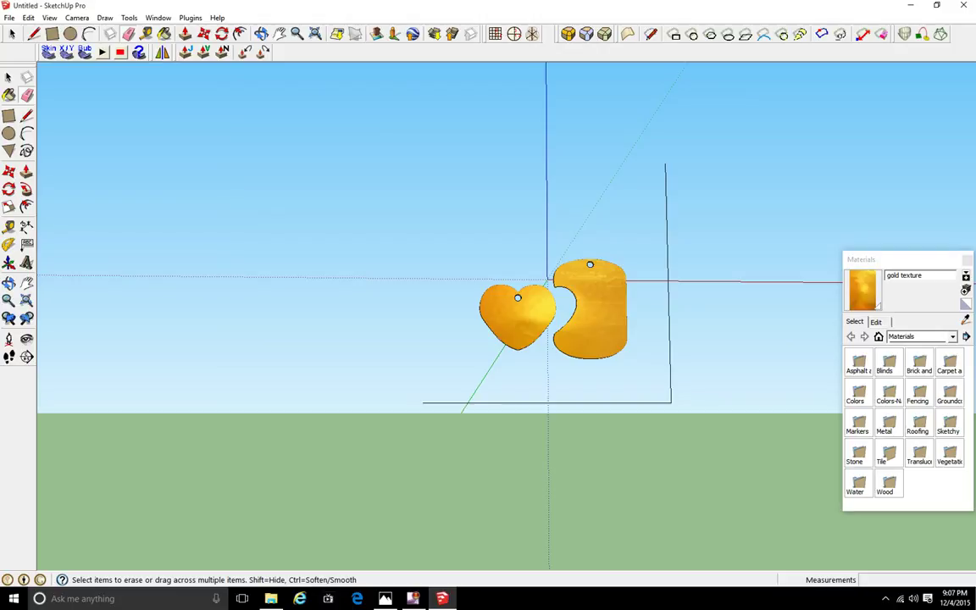
left_click_drag(659, 403, 672, 381)
Reverse the unpainted back face of the tag pendant
scroll(568, 305, "up", 10)
mouse_move(543, 307)
middle_mouse_down()
mouse_move(617, 356)
mouse_move(779, 359)
mouse_move(826, 347)
mouse_move(500, 254)
mouse_move(381, 242)
mouse_move(517, 339)
mouse_move(524, 292)
mouse_move(516, 315)
middle_mouse_up()
scroll(440, 385, "down", 3)
scroll(430, 372, "up", 4)
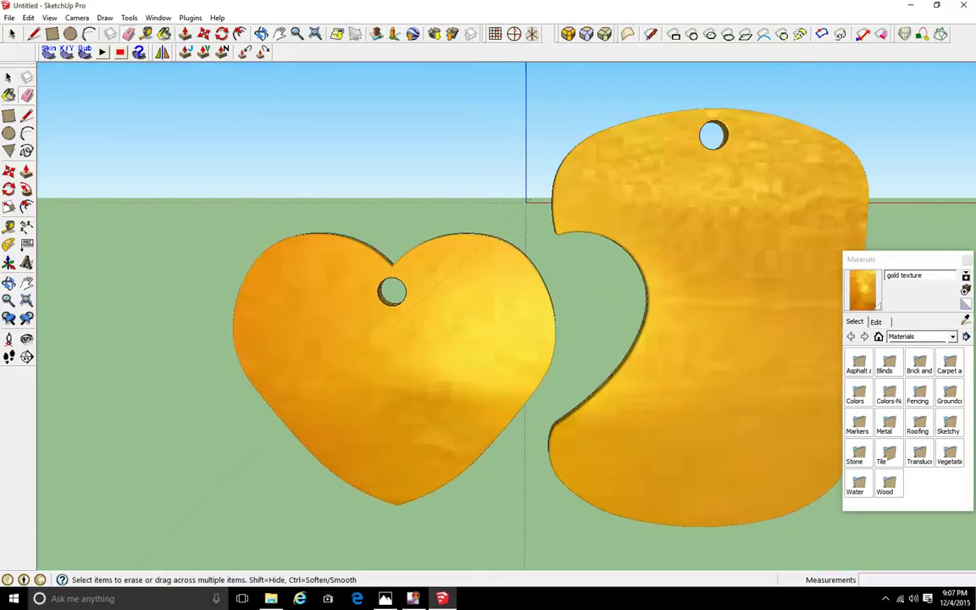
scroll(455, 403, "down", 1)
mouse_move(462, 373)
middle_mouse_down()
mouse_move(485, 337)
mouse_move(471, 324)
middle_mouse_up()
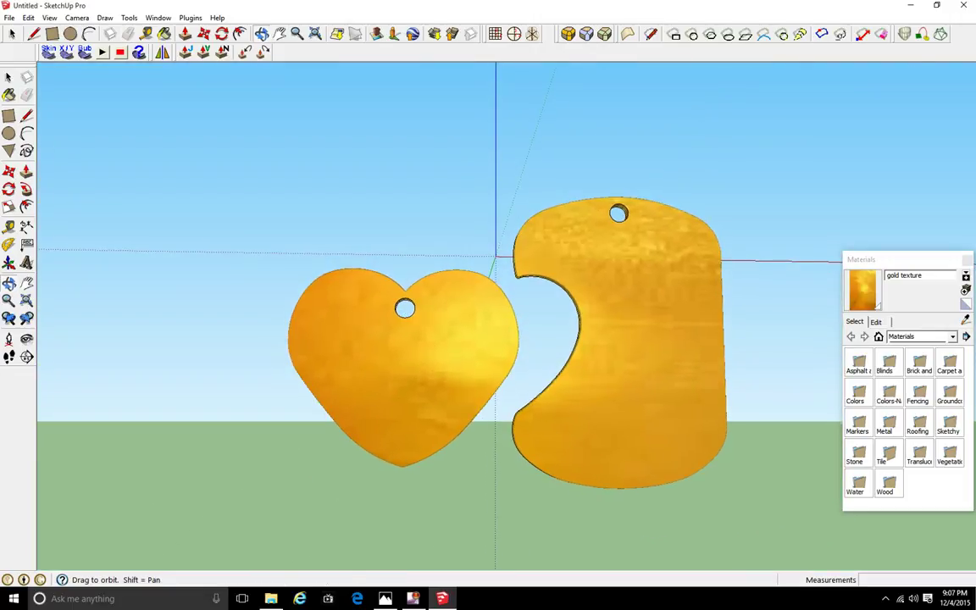
mouse_move(399, 330)
middle_mouse_down()
mouse_move(411, 347)
mouse_move(631, 406)
mouse_move(576, 392)
mouse_move(754, 386)
middle_mouse_up()
middle_click_drag(254, 221, 254, 224)
key("e")
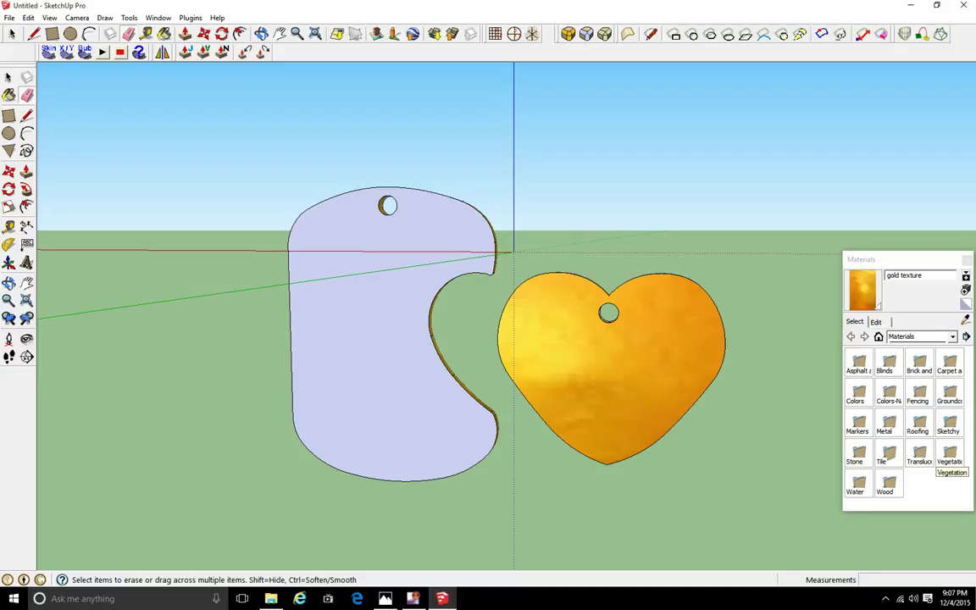
right_click(411, 174)
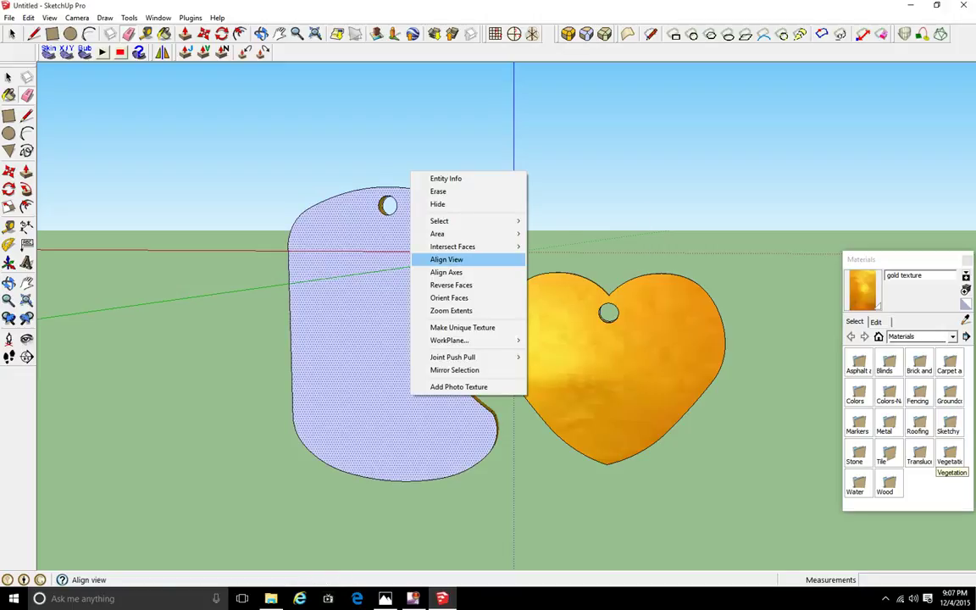
left_click(451, 285)
Examine the gold texture on the fronts and edges of both pendants from several angles and distances
middle_click_drag(450, 284, 220, 293)
mouse_move(509, 338)
middle_mouse_down()
mouse_move(407, 338)
mouse_move(627, 341)
mouse_move(398, 309)
middle_mouse_up()
mouse_move(217, 292)
middle_mouse_down()
mouse_move(238, 327)
mouse_move(337, 332)
mouse_move(368, 278)
mouse_move(288, 288)
middle_mouse_up()
scroll(270, 333, "down", 1)
scroll(315, 333, "down", 5)
scroll(312, 339, "up", 4)
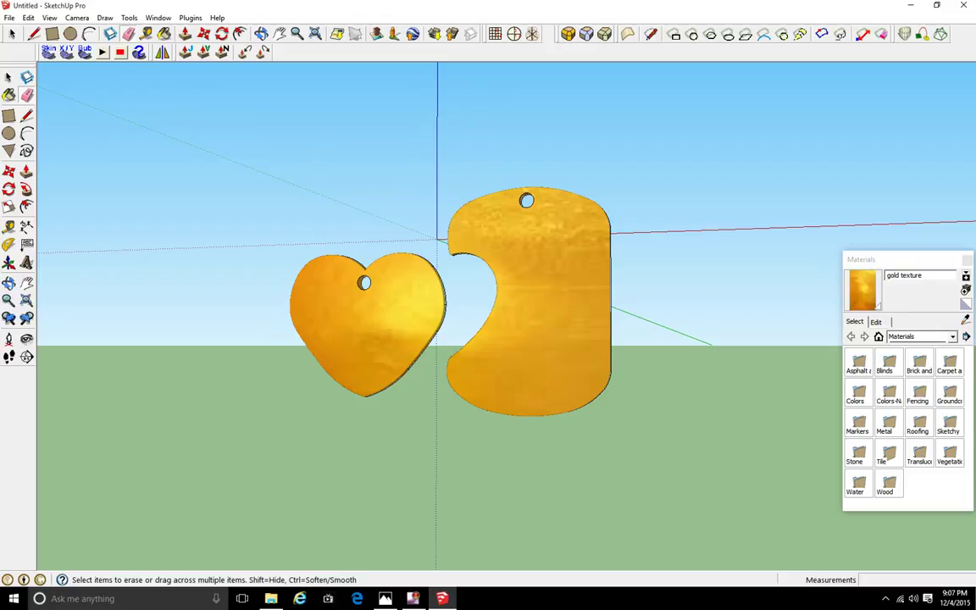
scroll(316, 279, "up", 4)
middle_click_drag(322, 279, 310, 288)
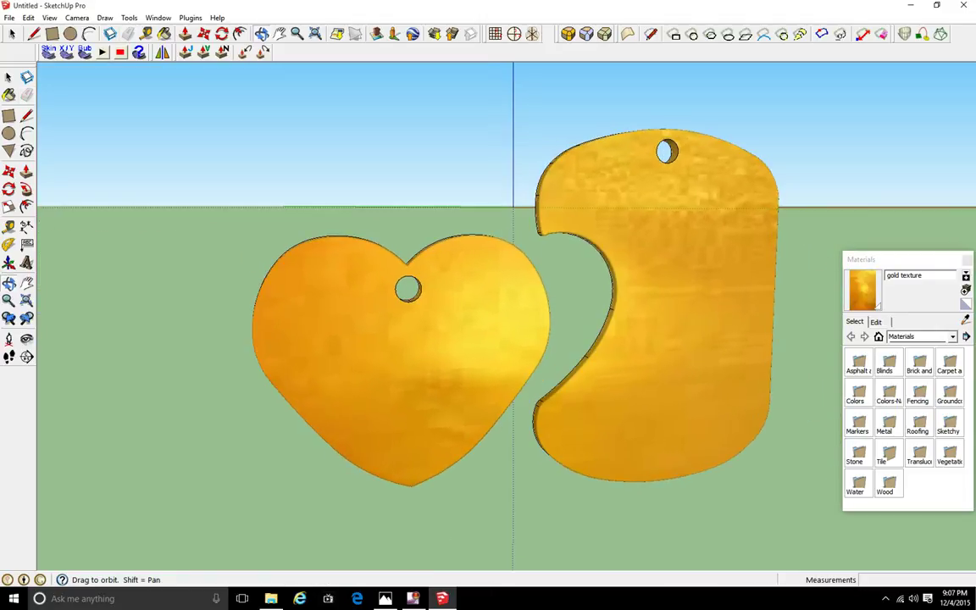
key("e")
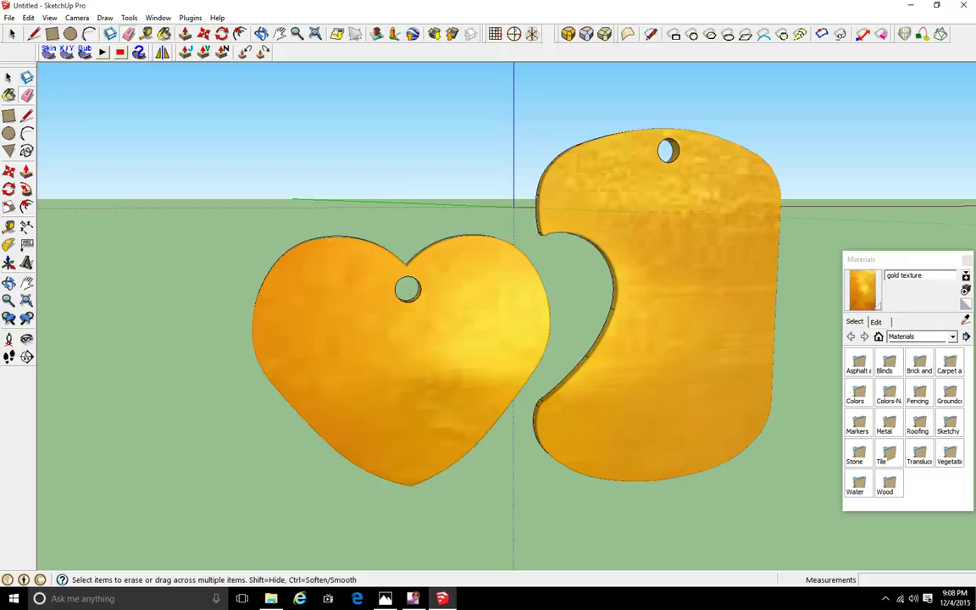
left_click_drag(339, 297, 308, 288)
middle_click_drag(309, 288, 303, 286)
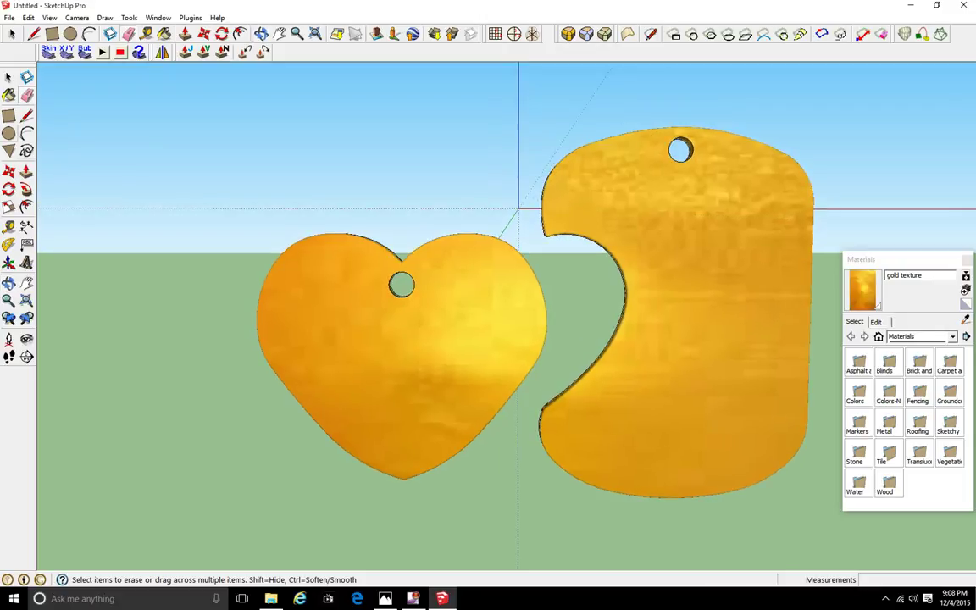
key("r")
key("e")
Create a vertical workplane through the pendants' front, setting its first direction along the red axis and its third point on the heart
left_click(496, 34)
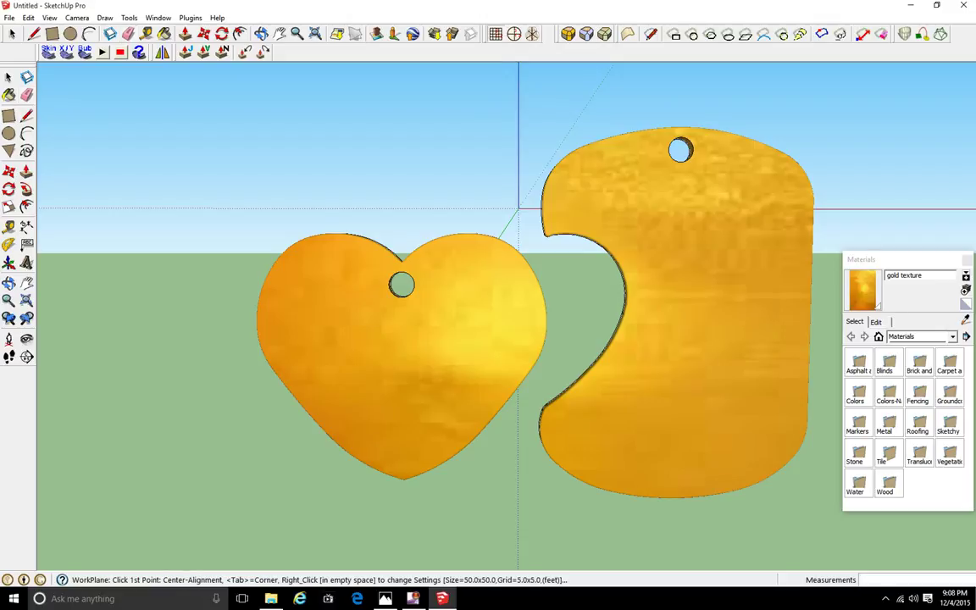
left_click(401, 398)
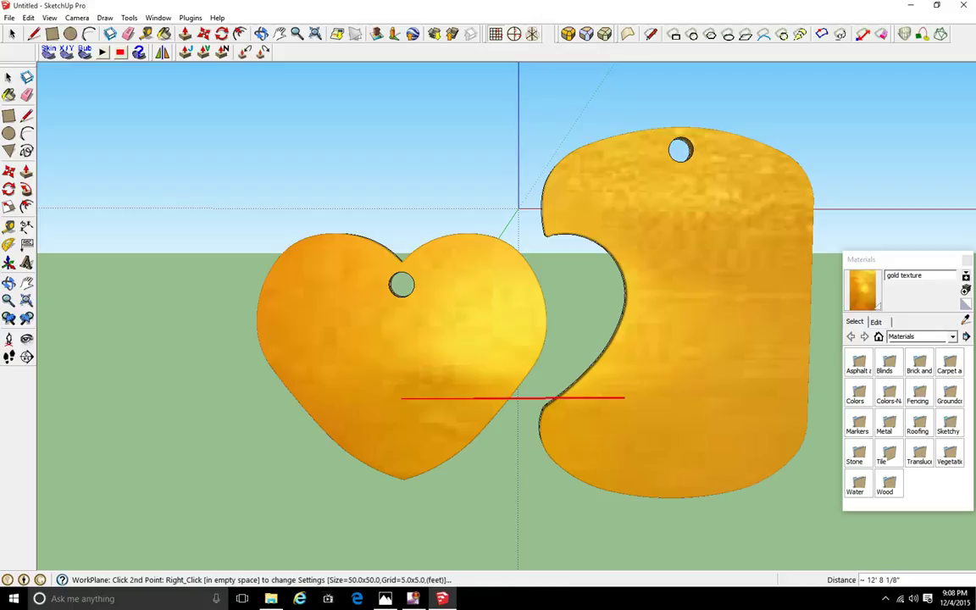
left_click(675, 398)
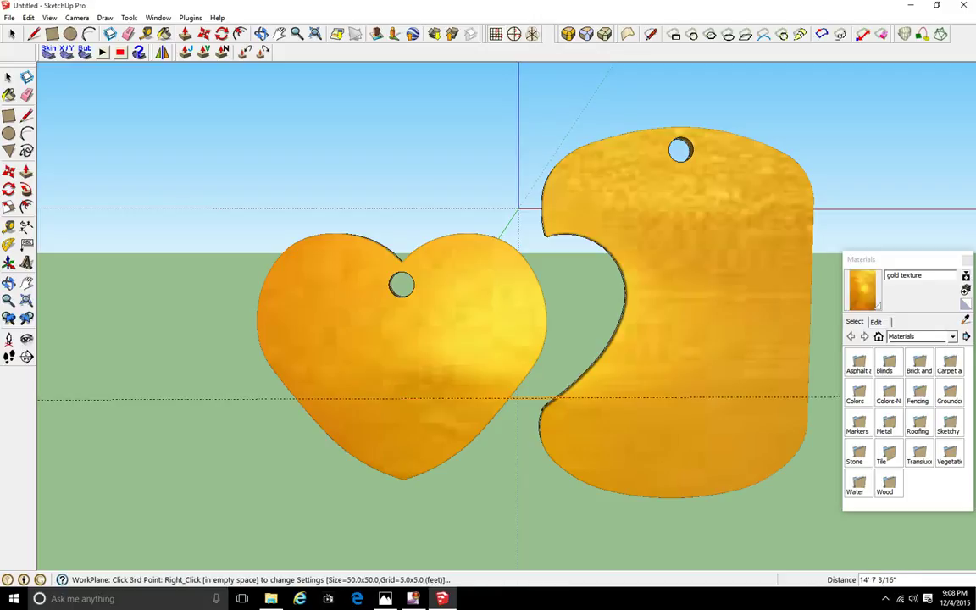
left_click(489, 291)
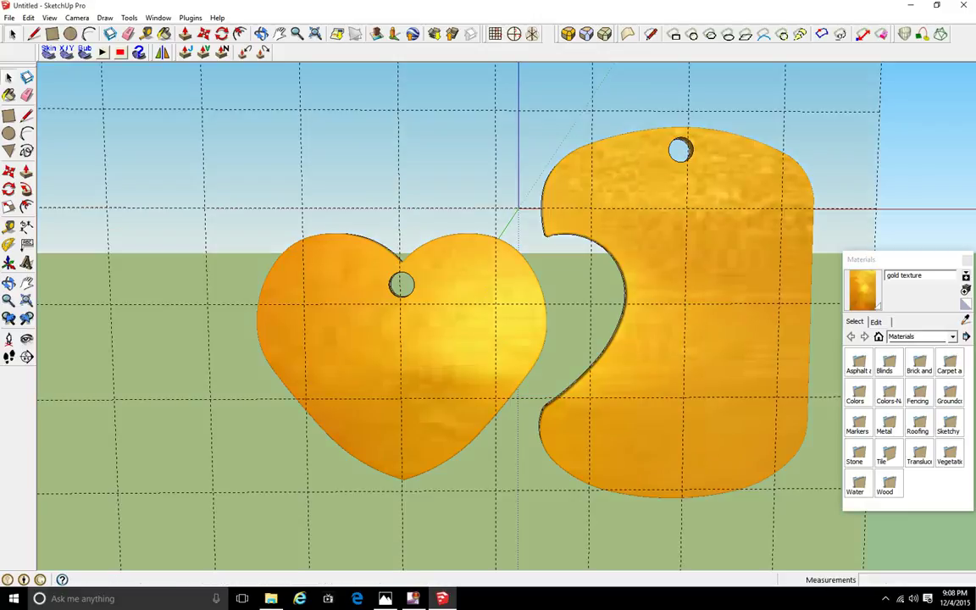
Draw a rectangle about 10' 9" by 15' 5" over the tag's front and reverse its face
scroll(343, 380, "down", 3)
middle_click_drag(343, 381, 378, 356)
scroll(315, 388, "up", 3)
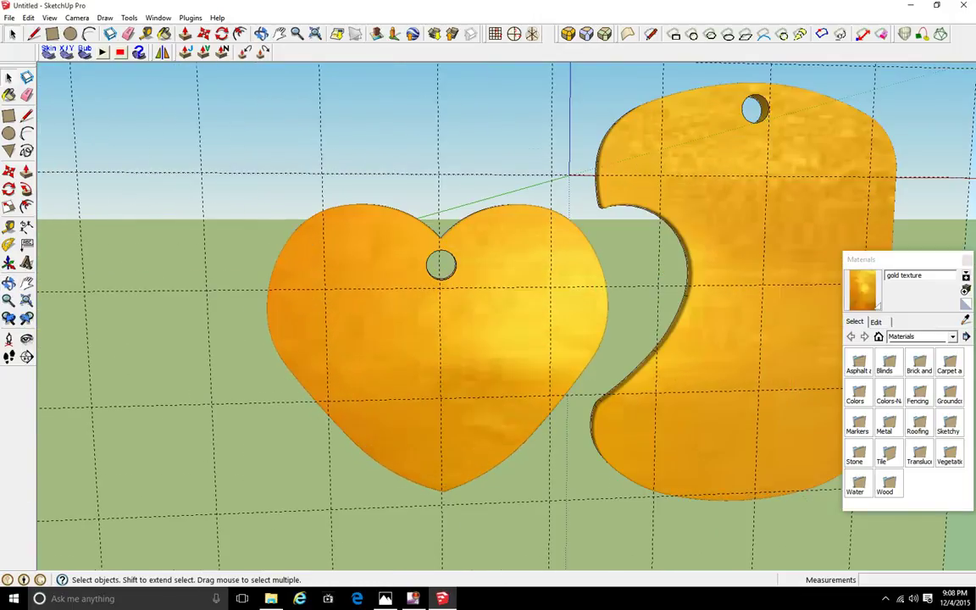
middle_click_drag(315, 389, 328, 365)
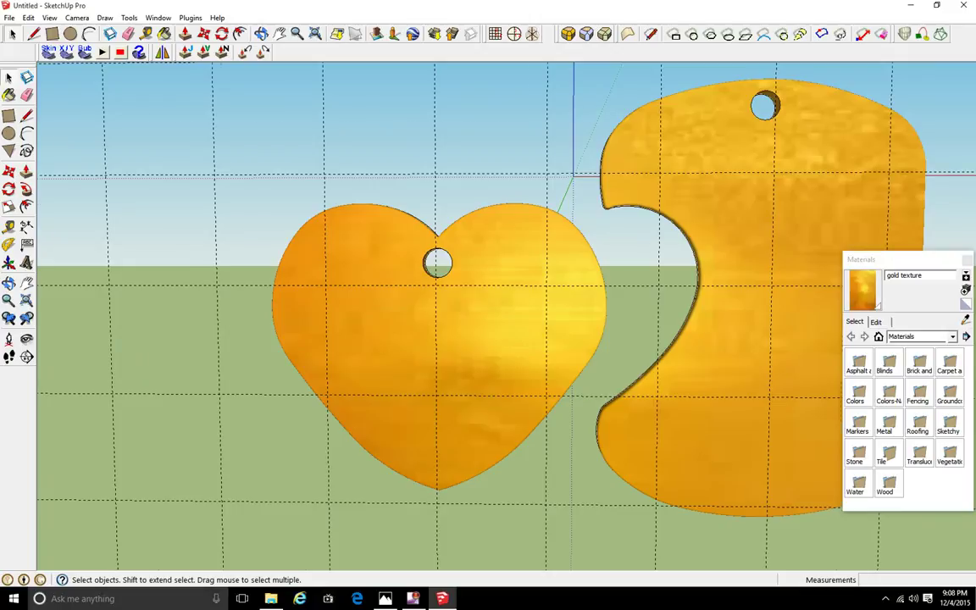
scroll(750, 262, "down", 5)
scroll(750, 263, "up", 5)
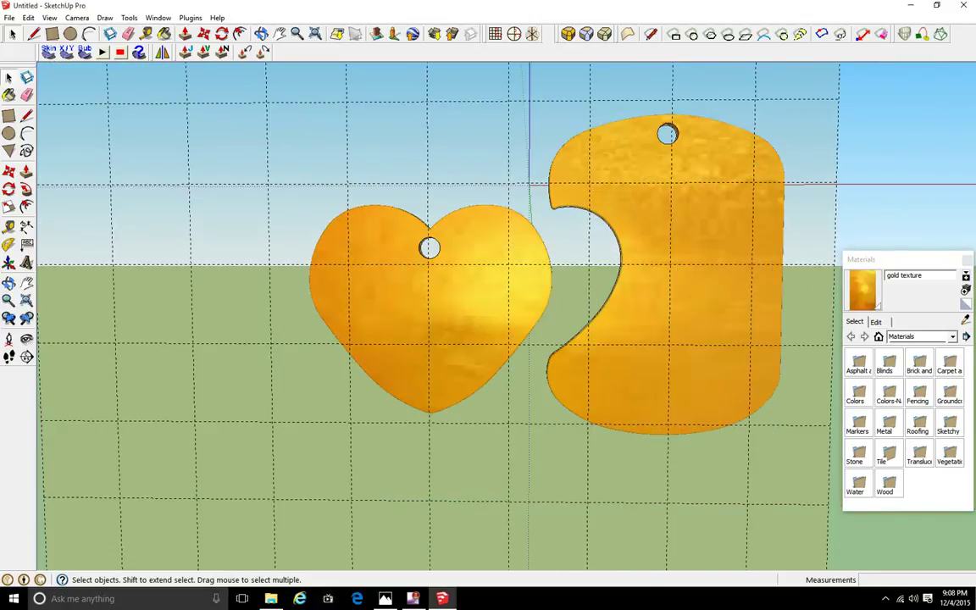
key("r")
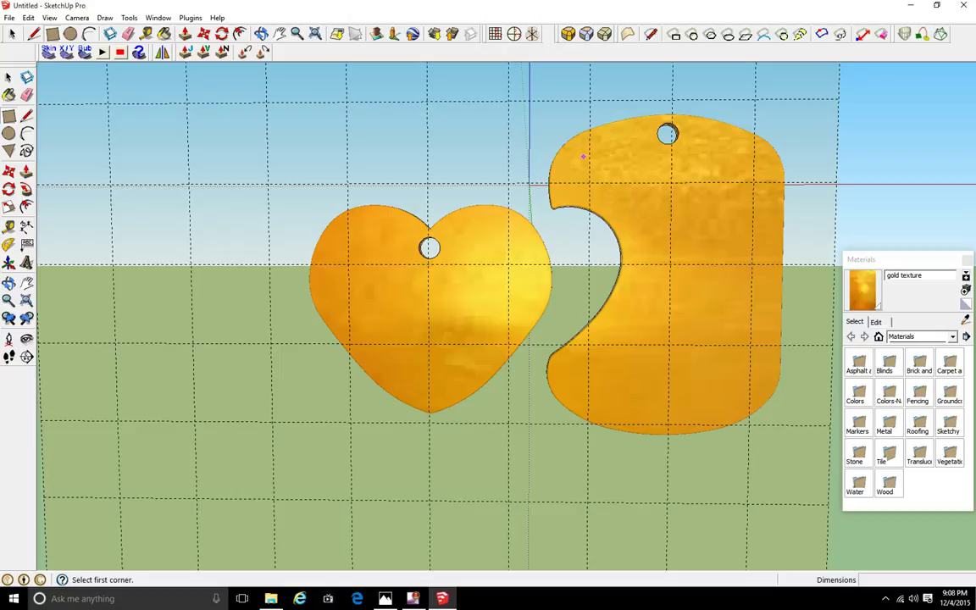
left_click(589, 149)
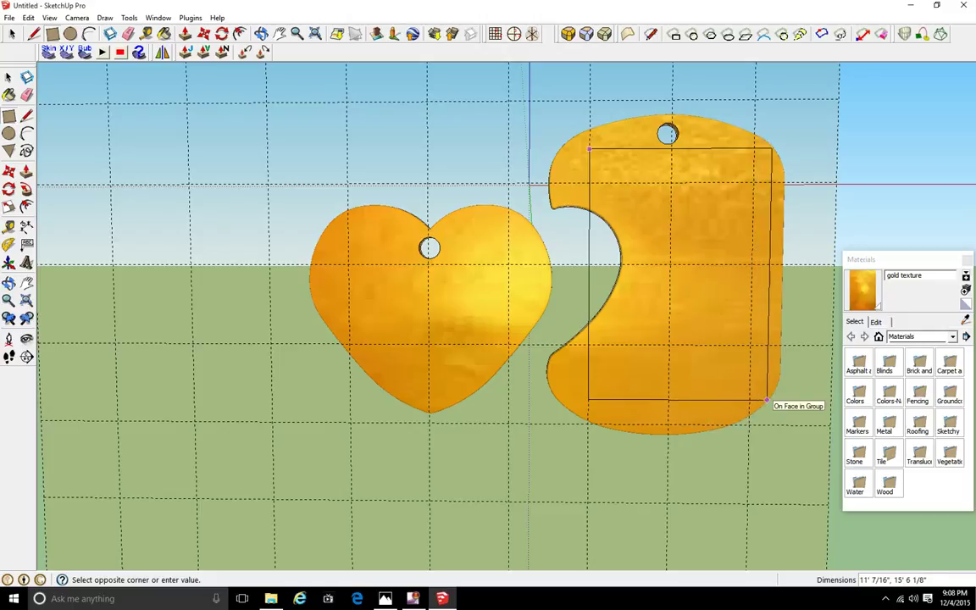
left_click(761, 398)
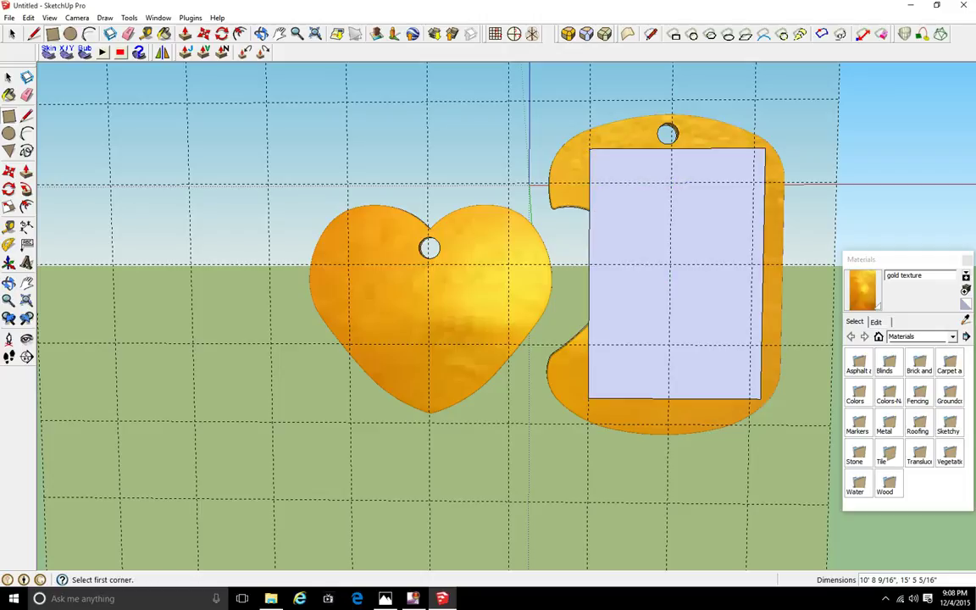
right_click(635, 280)
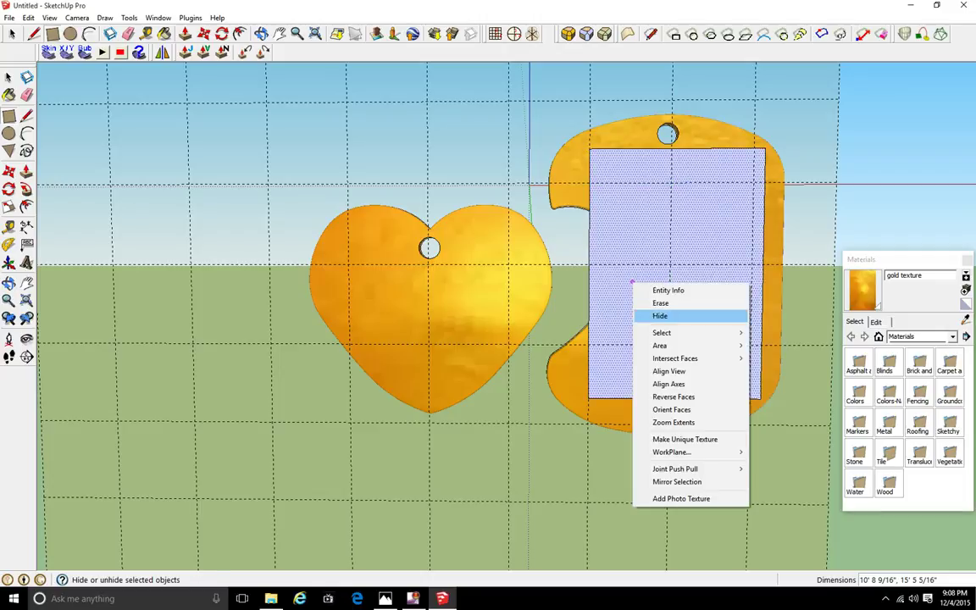
left_click(674, 397)
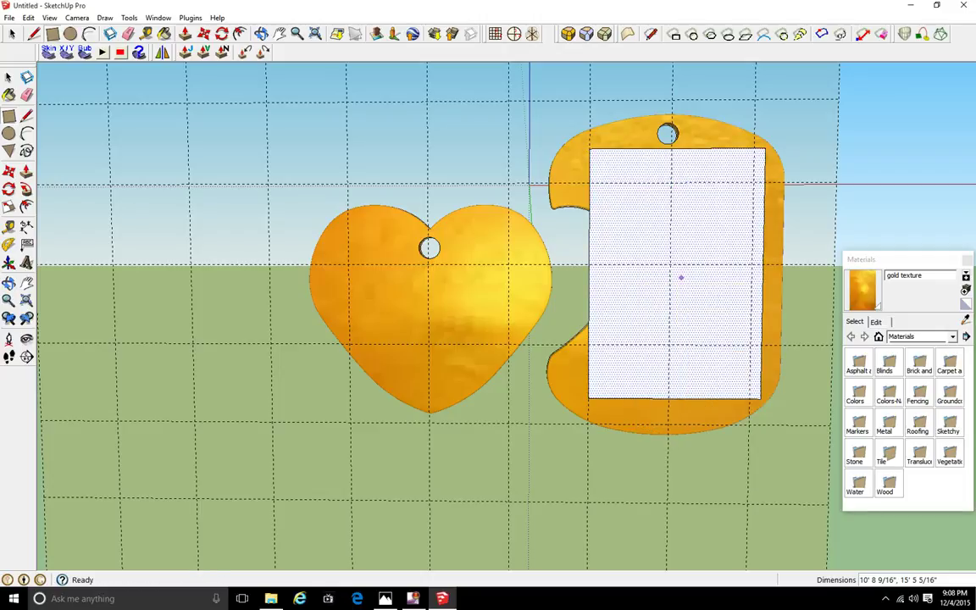
Draw a 10' by 10' square on the workplane grid, up and to the left of the heart, and reverse its face
key("r")
scroll(379, 318, "down", 3)
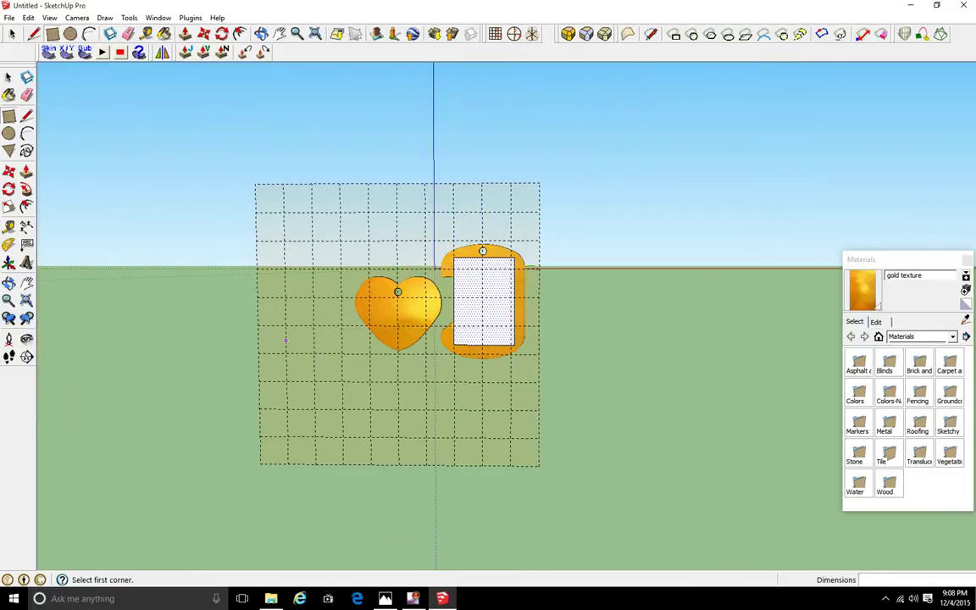
scroll(268, 119, "up", 3)
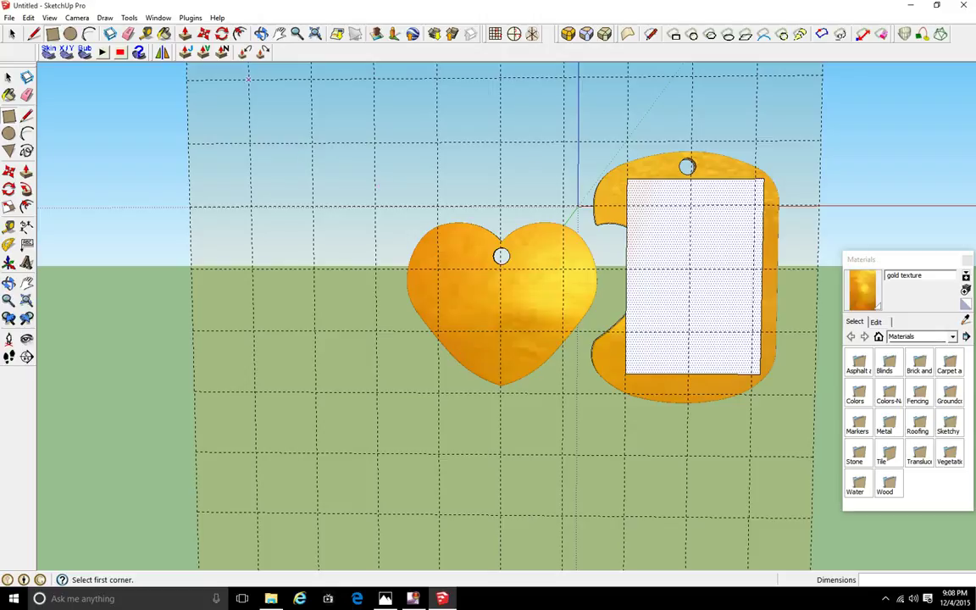
left_click(248, 79)
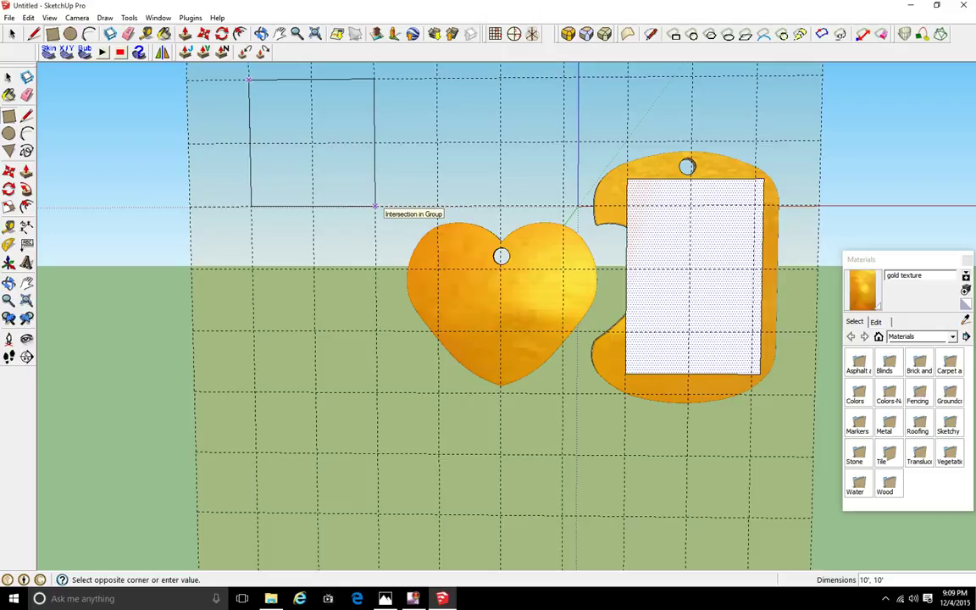
left_click(376, 206)
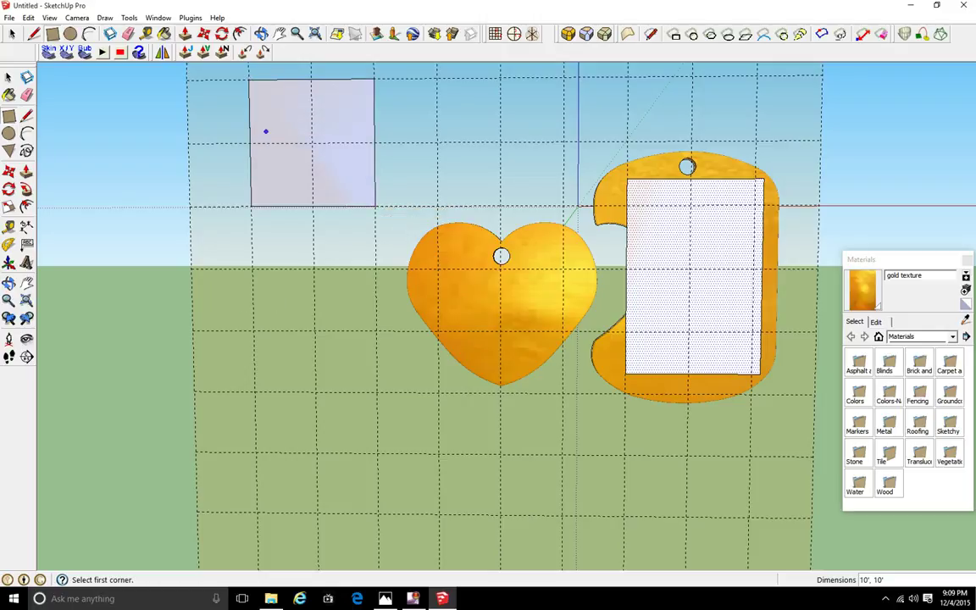
right_click(288, 135)
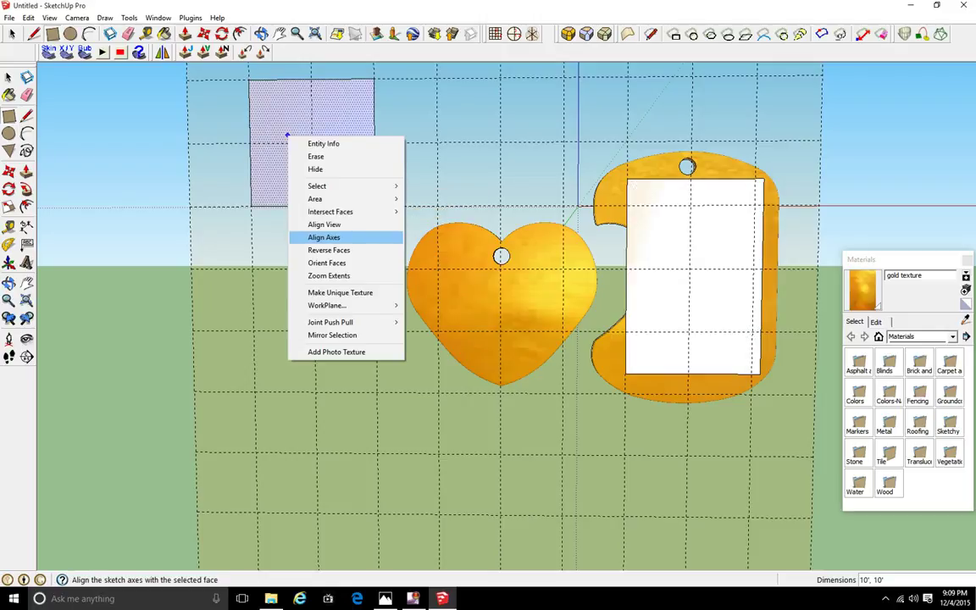
left_click(324, 237)
Delete the workplane behind the new rectangle and square
left_click(305, 337)
right_click(306, 340)
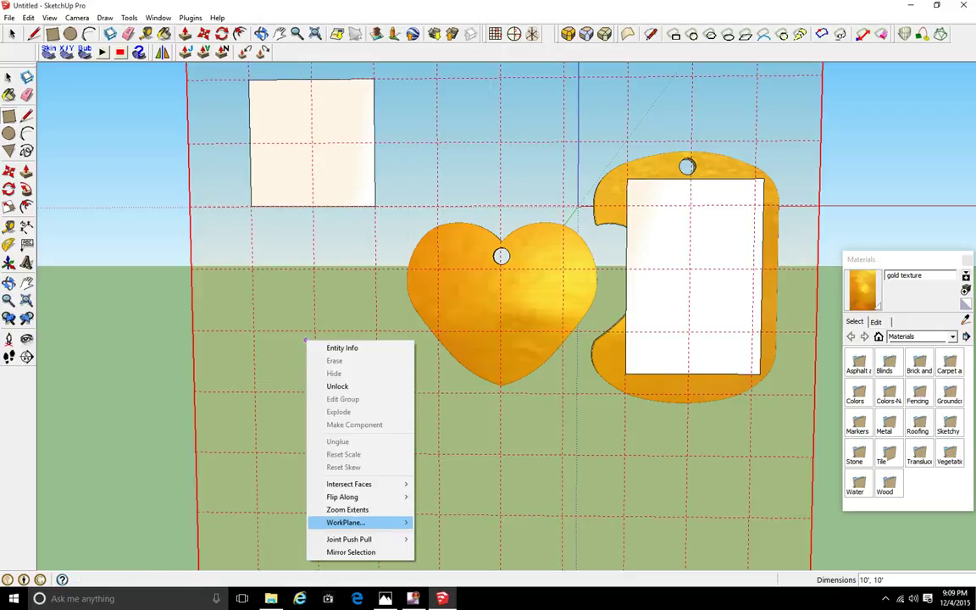
mouse_move(348, 522)
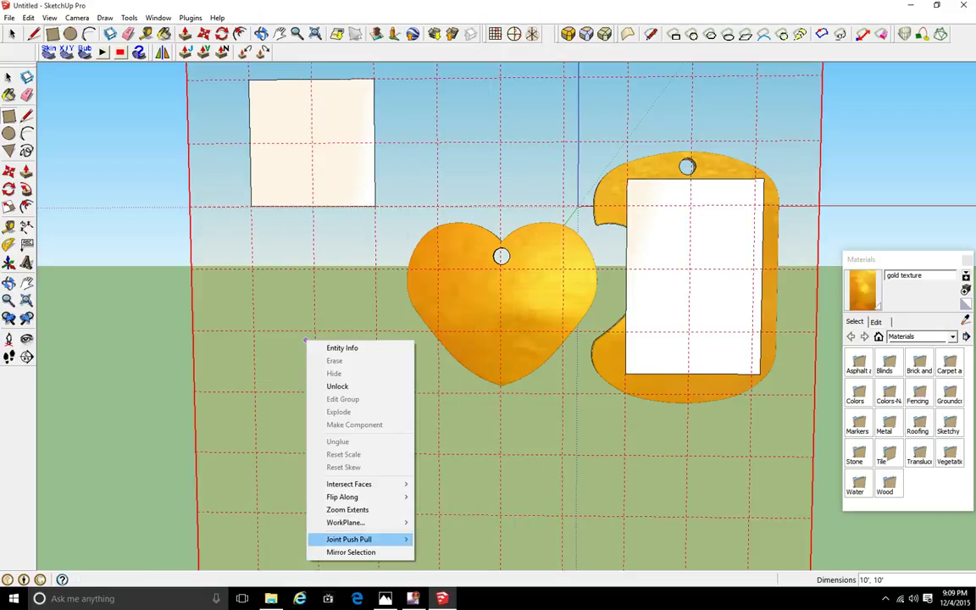
left_click(445, 522)
Move the tag's rectangle about 11 13/16" toward the tag's front face, then 9" along the red axis to centre it
middle_click_drag(474, 423, 582, 289)
right_click(572, 319)
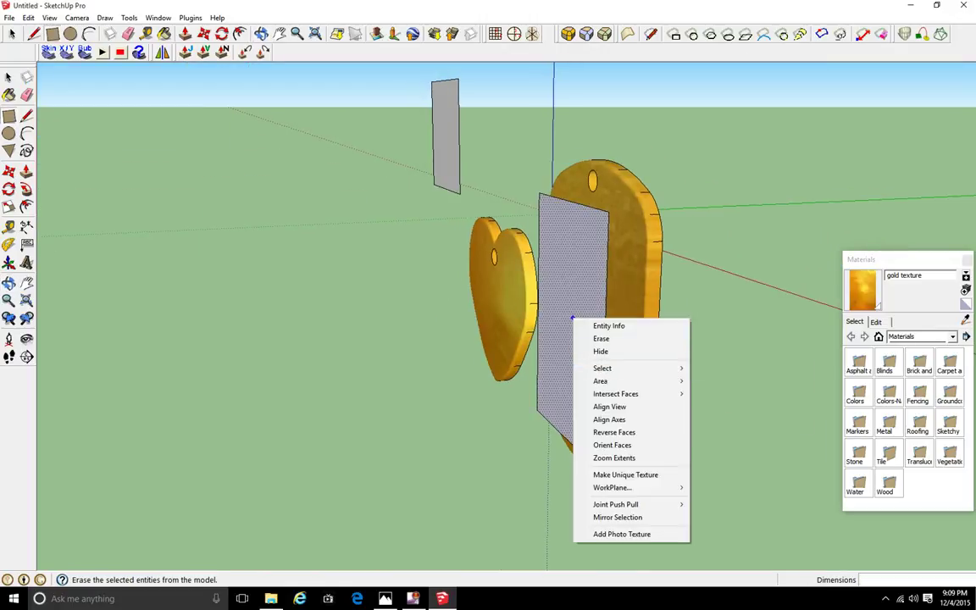
left_click(9, 77)
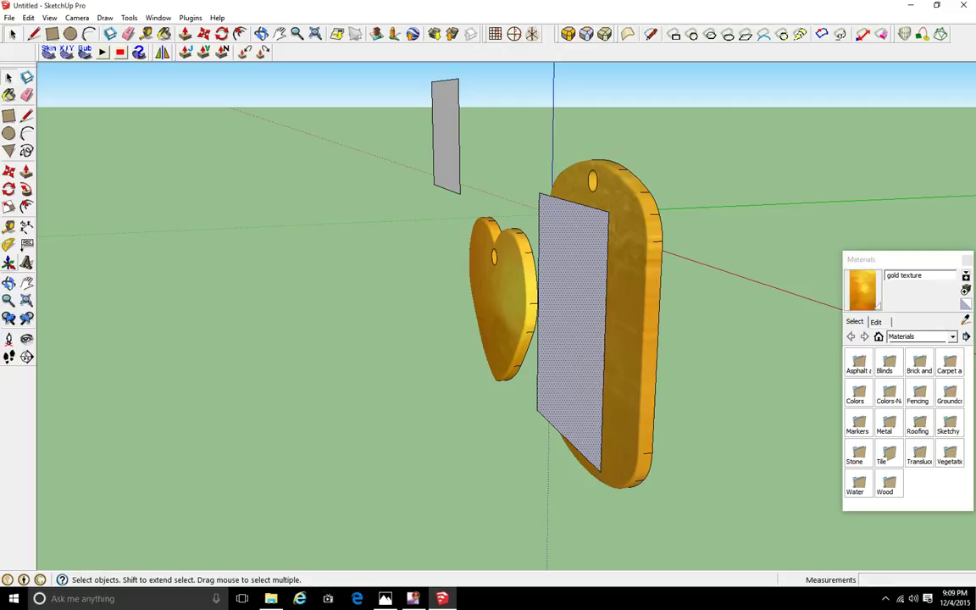
left_click(9, 171)
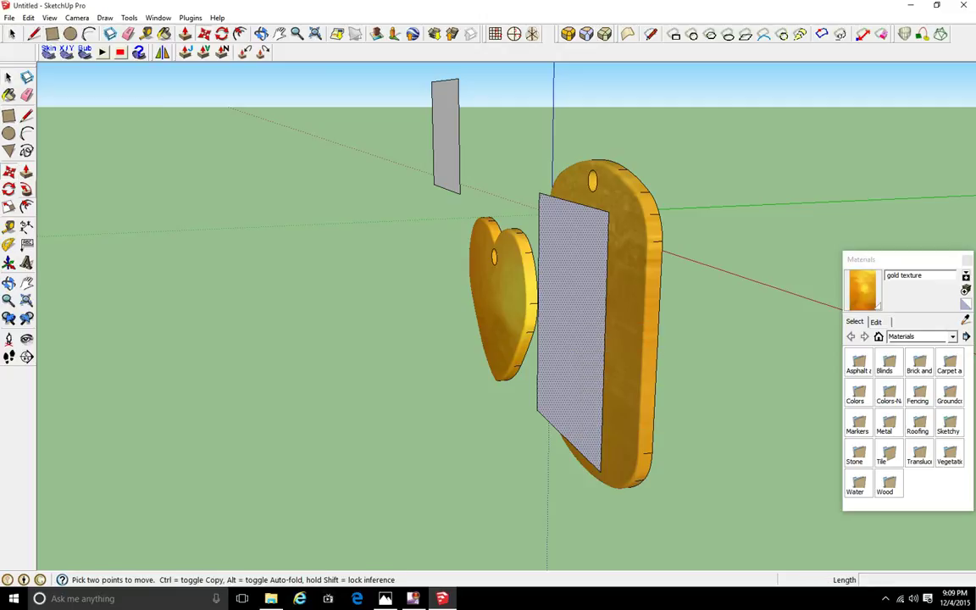
left_click(564, 321)
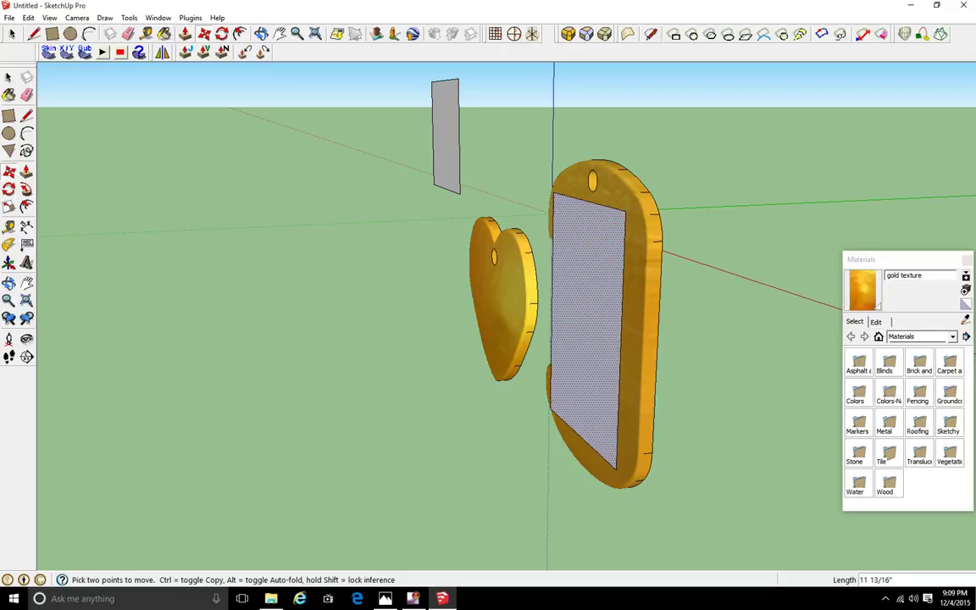
left_click(576, 311)
middle_click_drag(576, 320, 731, 287)
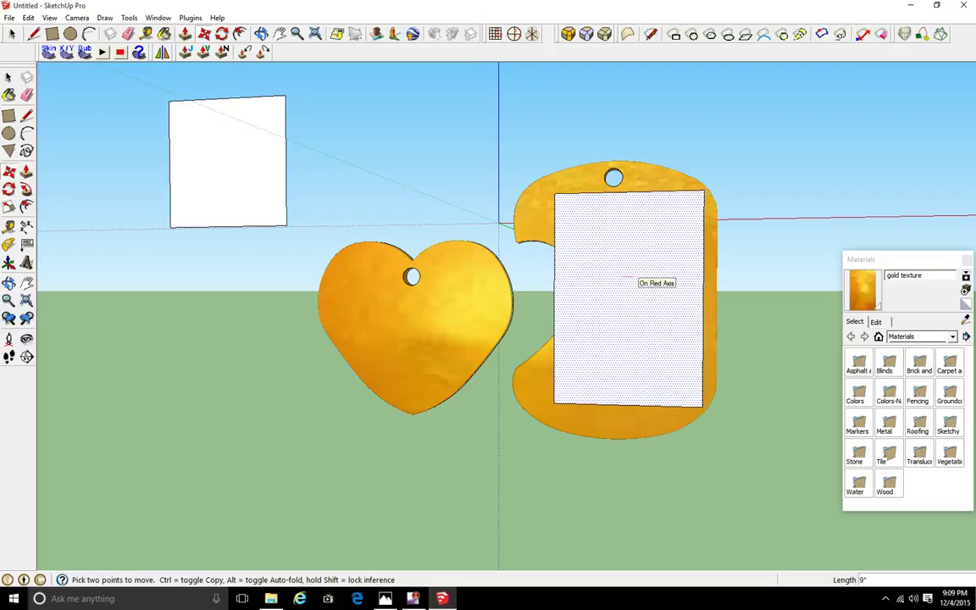
left_click(631, 276)
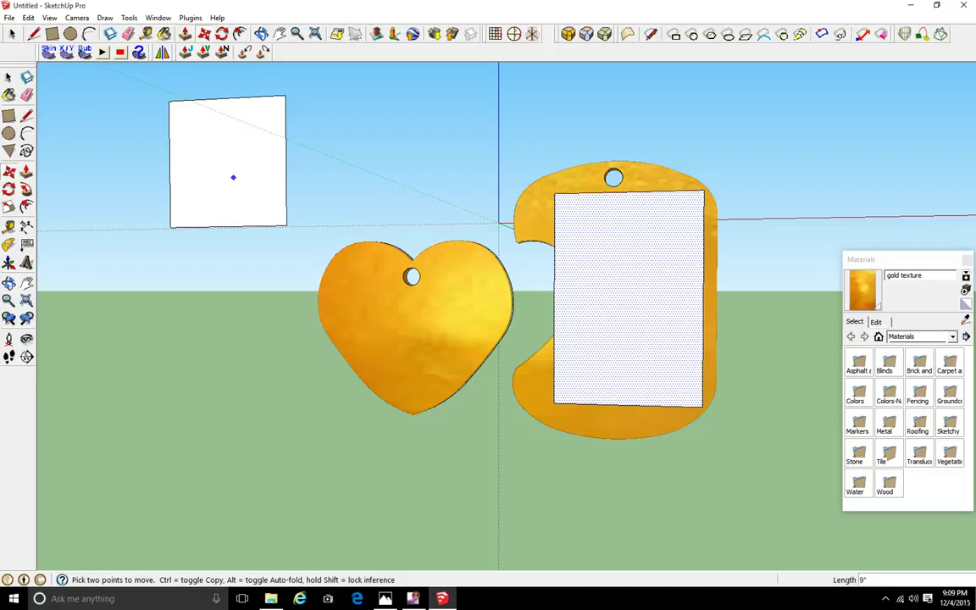
Lower the tag's blank rectangle about 7 3/16" along the blue axis
left_click(227, 162)
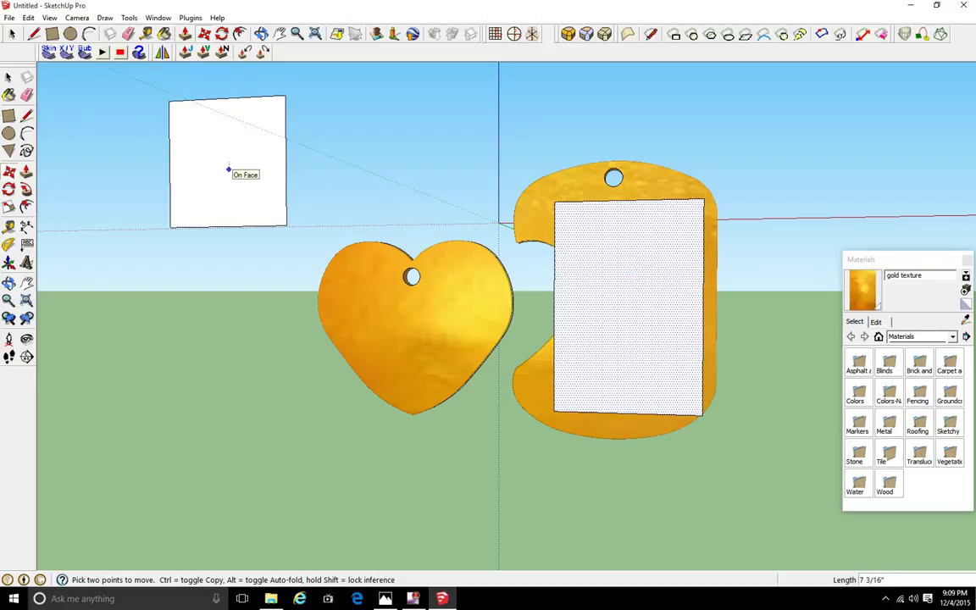
left_click(228, 170)
Try to move the blank square about 19' 9 1/8" diagonally onto the heart's front, then undo the move
left_click(8, 78)
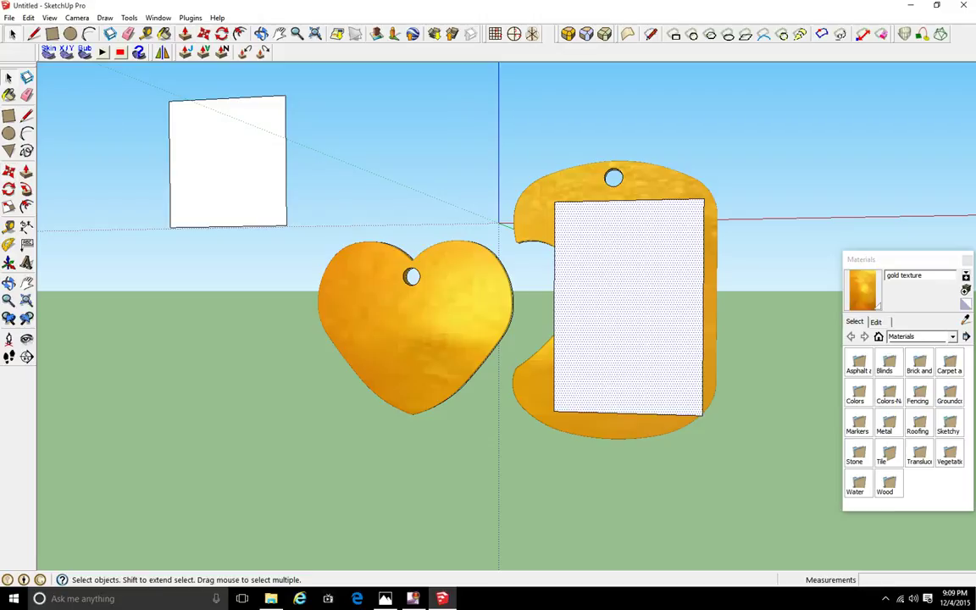
left_click(227, 161)
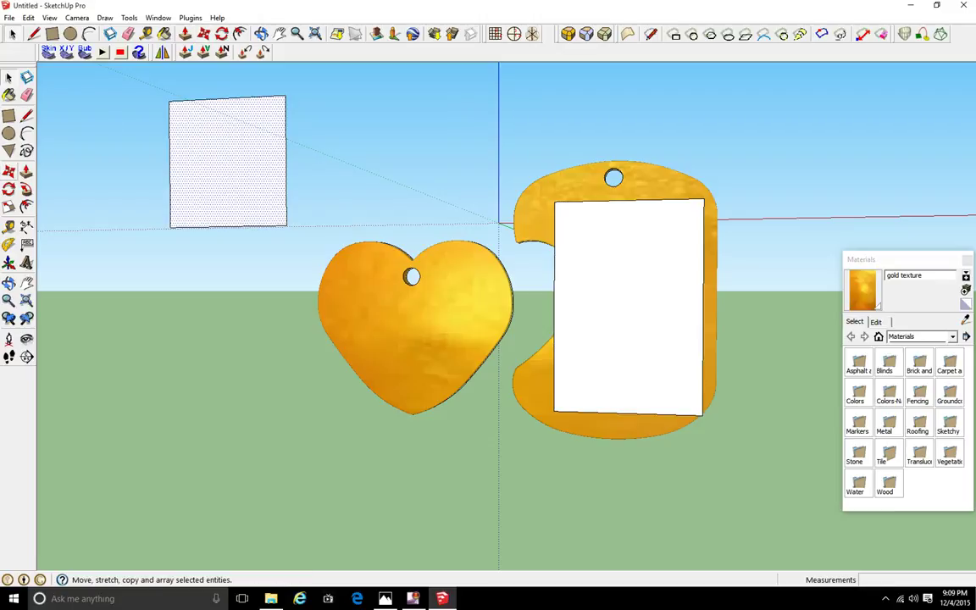
left_click(8, 171)
left_click(223, 161)
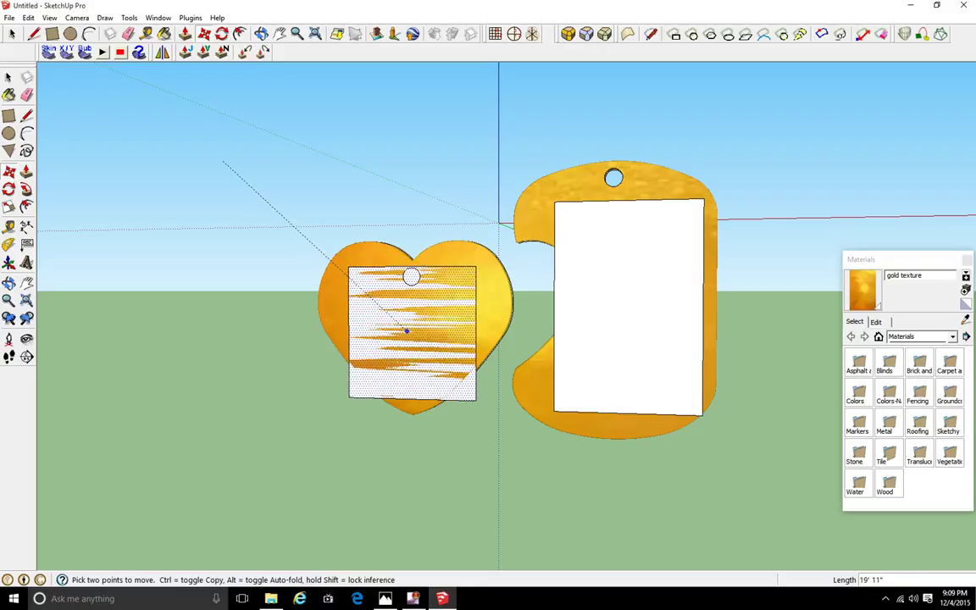
left_click(405, 329)
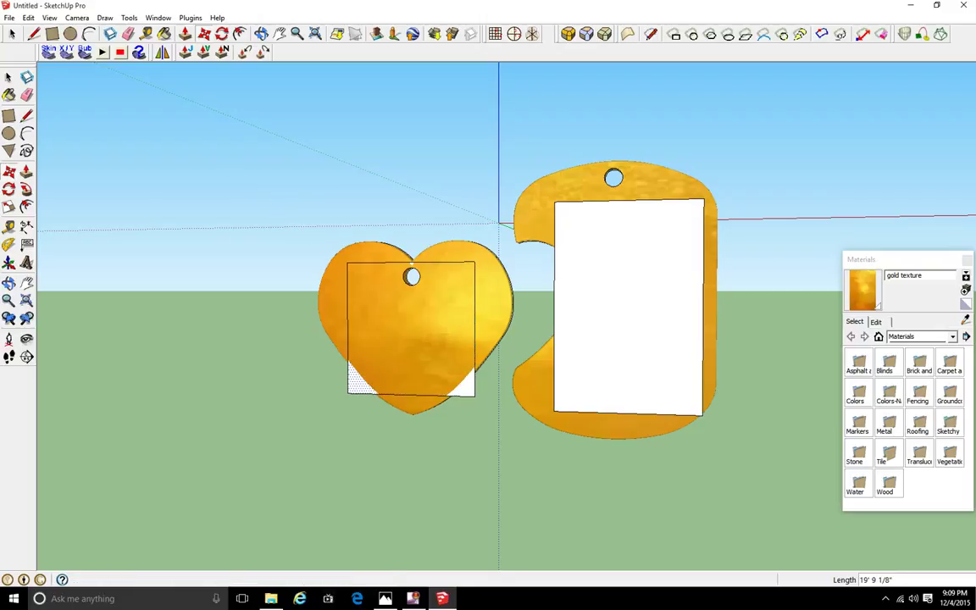
middle_click_drag(427, 327, 419, 321)
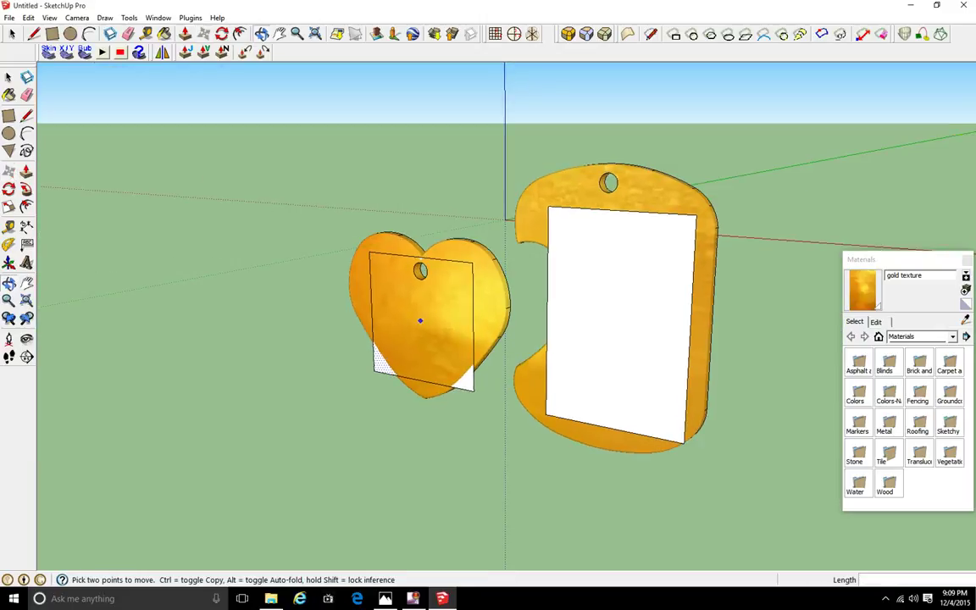
scroll(422, 311, "up", 5)
middle_click_drag(483, 327, 463, 354)
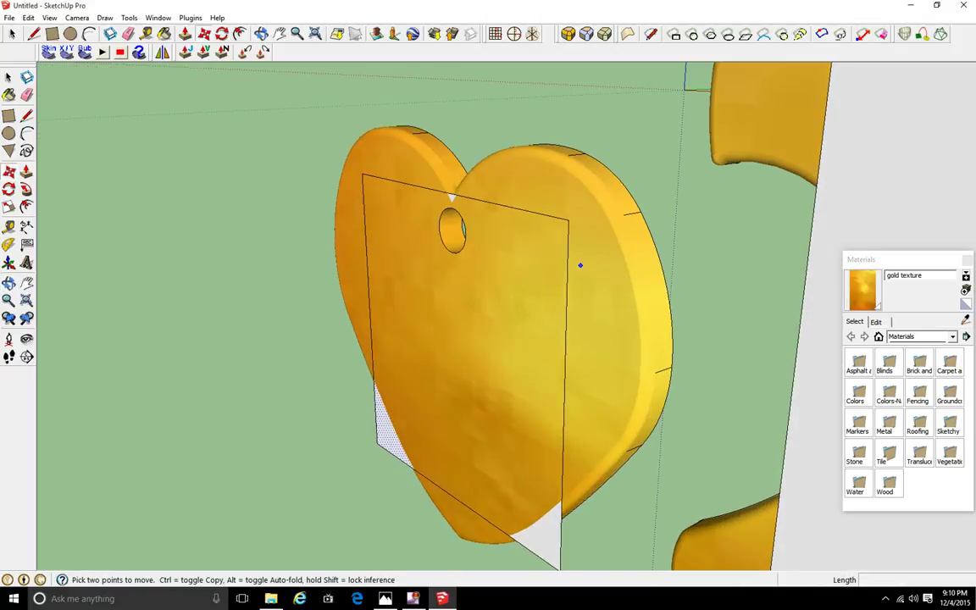
key("ctrl+z")
Lower the blank square about 12' 11 1/8" along the blue axis to the height of the heart
scroll(356, 217, "down", 4)
left_click(289, 104)
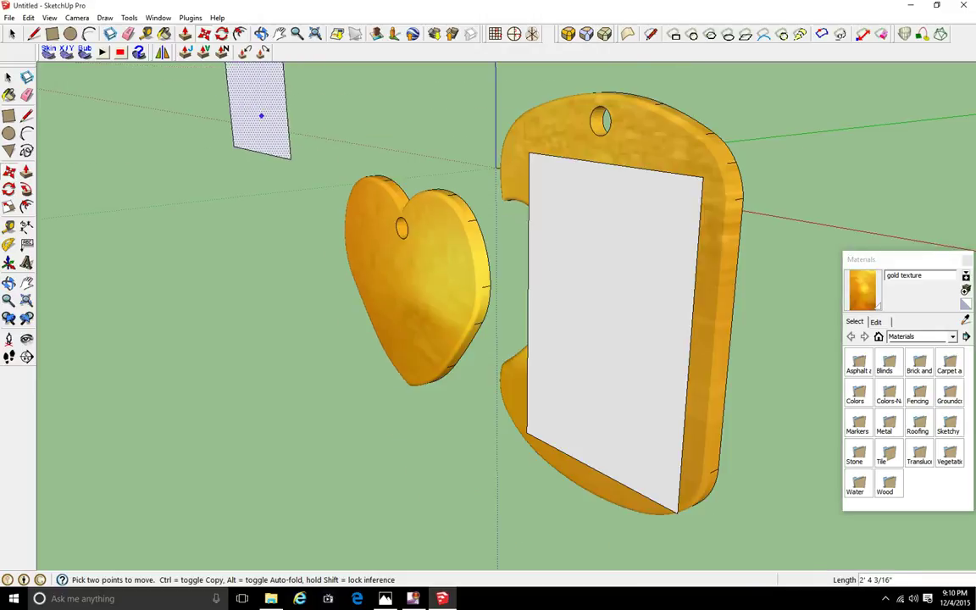
middle_click_drag(289, 159, 326, 83)
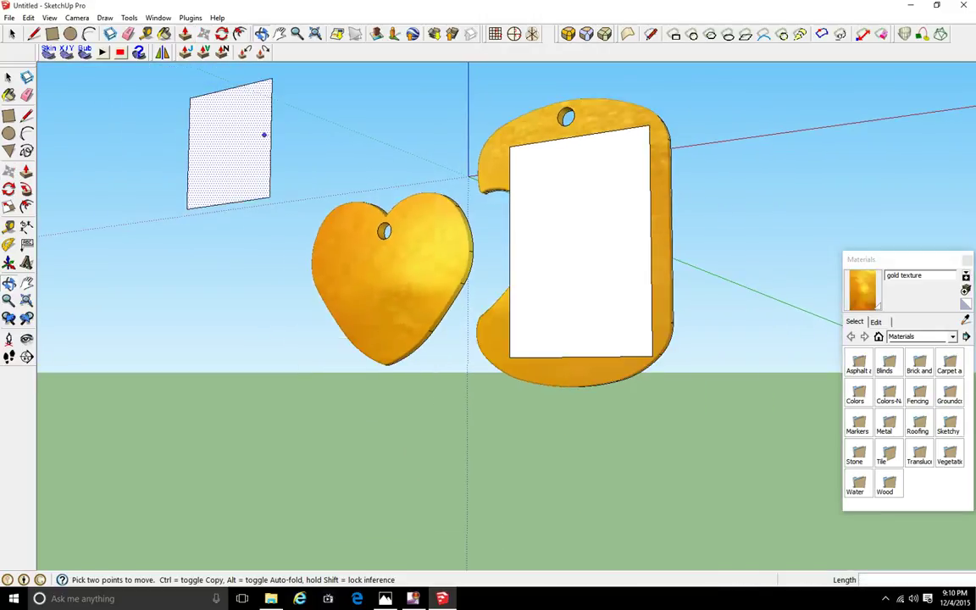
left_click(263, 134)
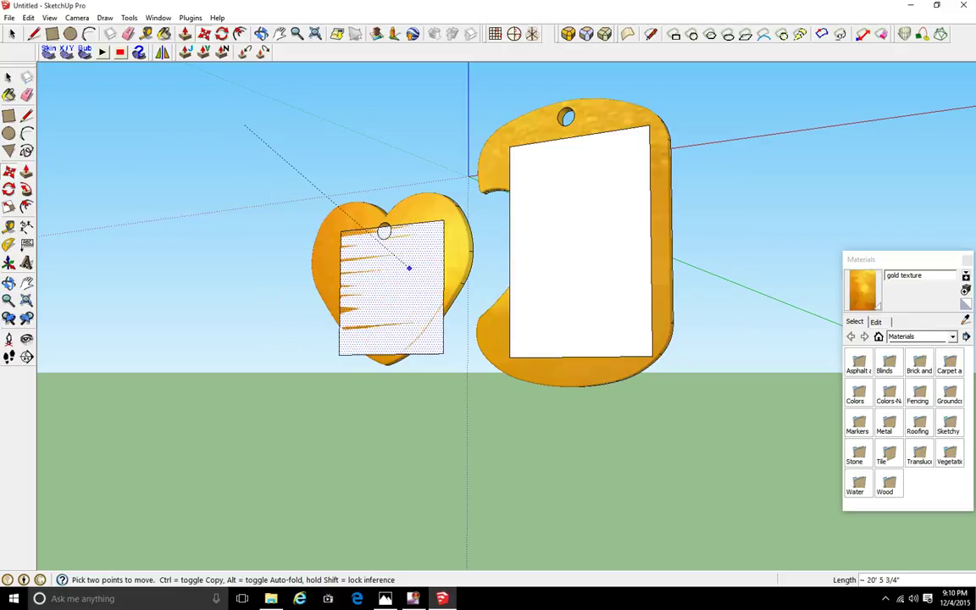
middle_click_drag(389, 272, 426, 280)
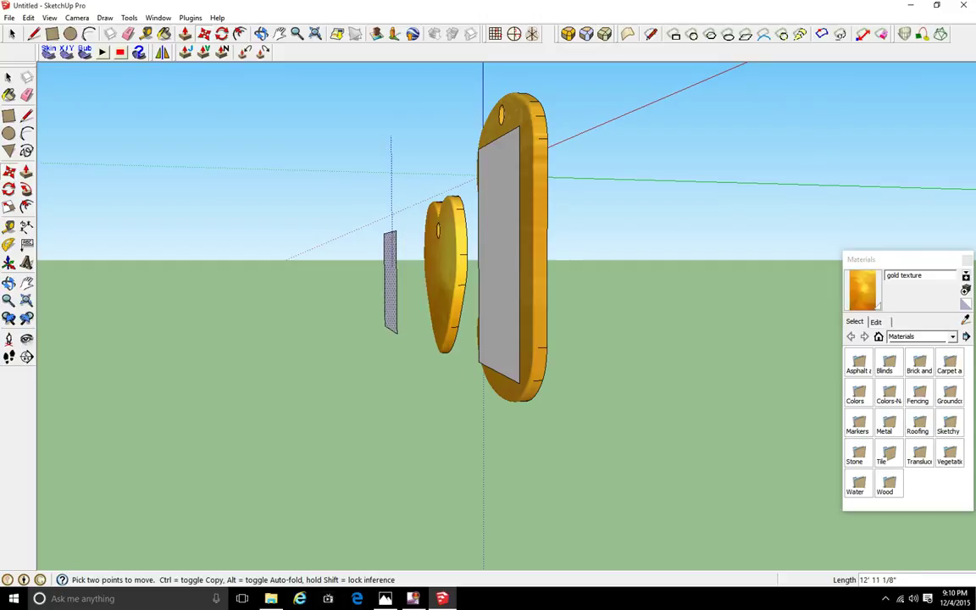
Move the blank square about 14' 5 3/4" and then 3" along the red axis to stand in front of the heart
middle_click_drag(390, 280, 339, 275)
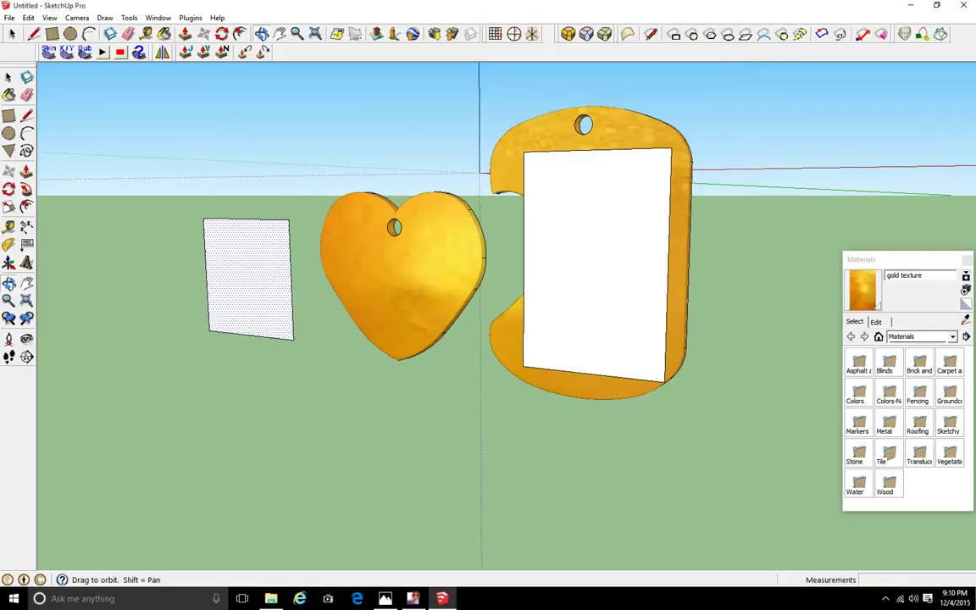
left_click(233, 266)
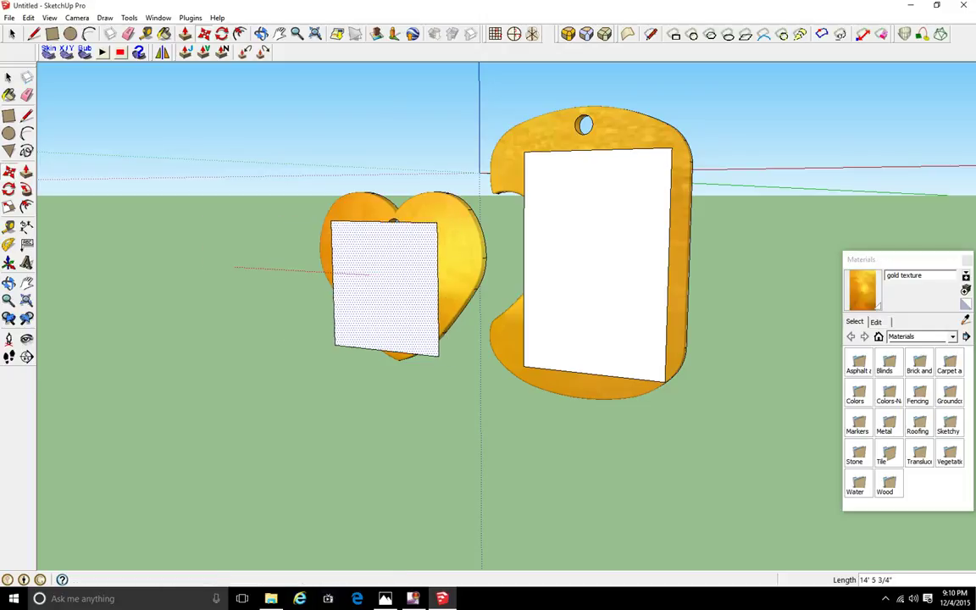
mouse_move(366, 312)
middle_mouse_down()
mouse_move(373, 272)
mouse_move(375, 305)
middle_mouse_up()
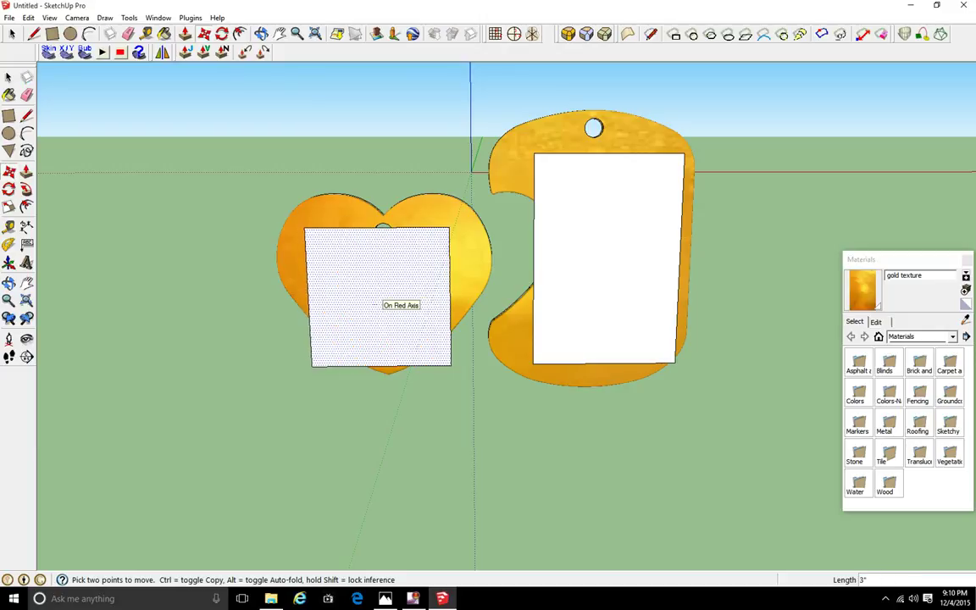
left_click(372, 304)
Adjust the square's distance from the heart's front face by about 2 1/16" along the green axis
middle_click_drag(318, 303, 441, 305)
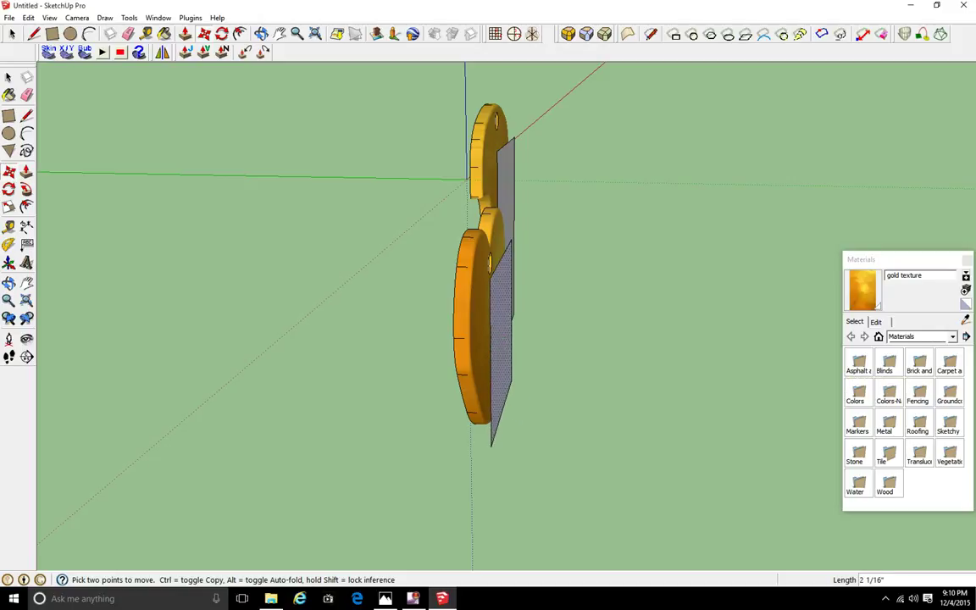
left_click(489, 263)
middle_click_drag(489, 264, 376, 323)
left_click(376, 325)
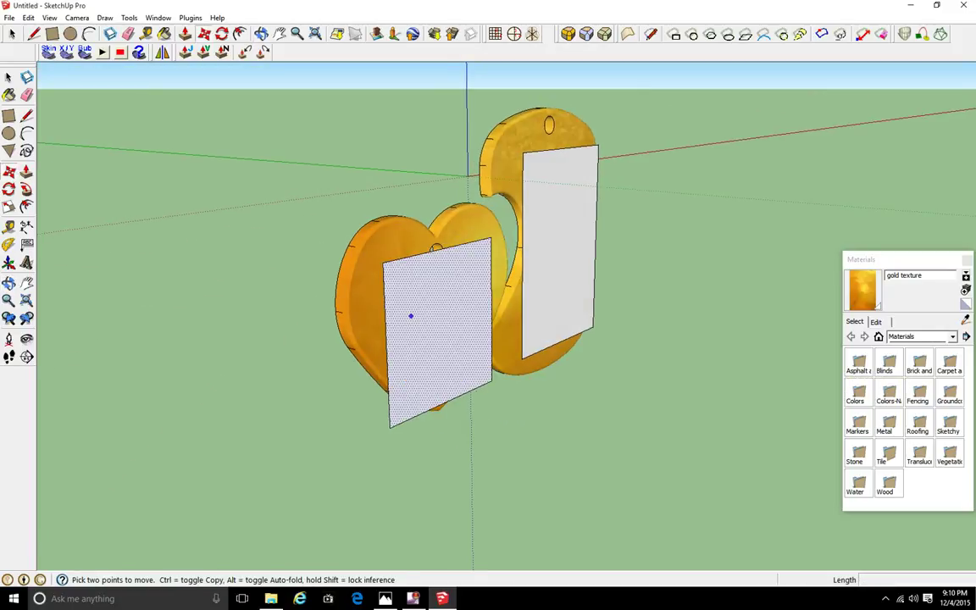
Raise the square about 1' 1 11/16" and shift it about 5 3/16" along the red axis to centre it on the heart
scroll(481, 311, "up", 3)
middle_click_drag(483, 309, 344, 241)
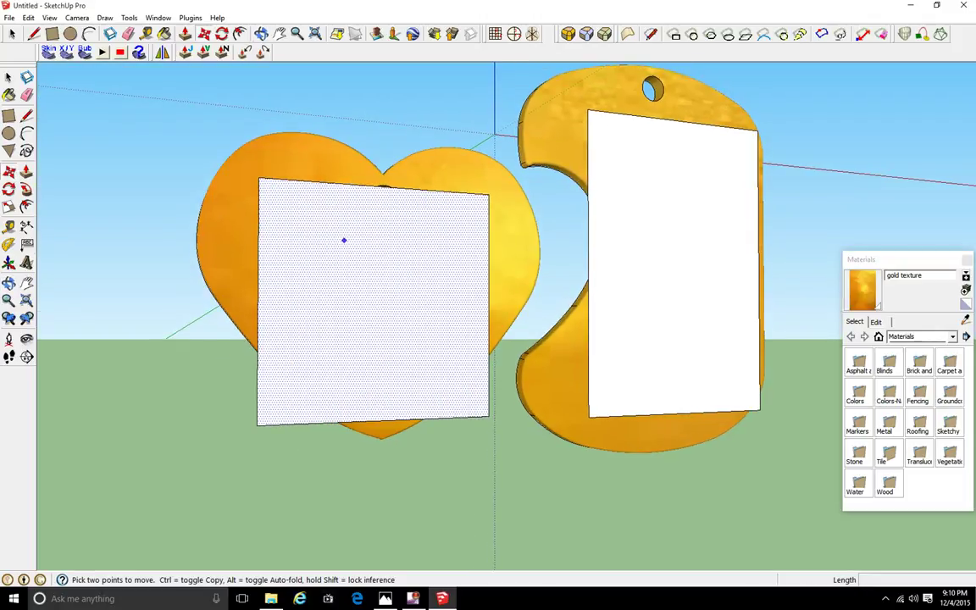
left_click(369, 264)
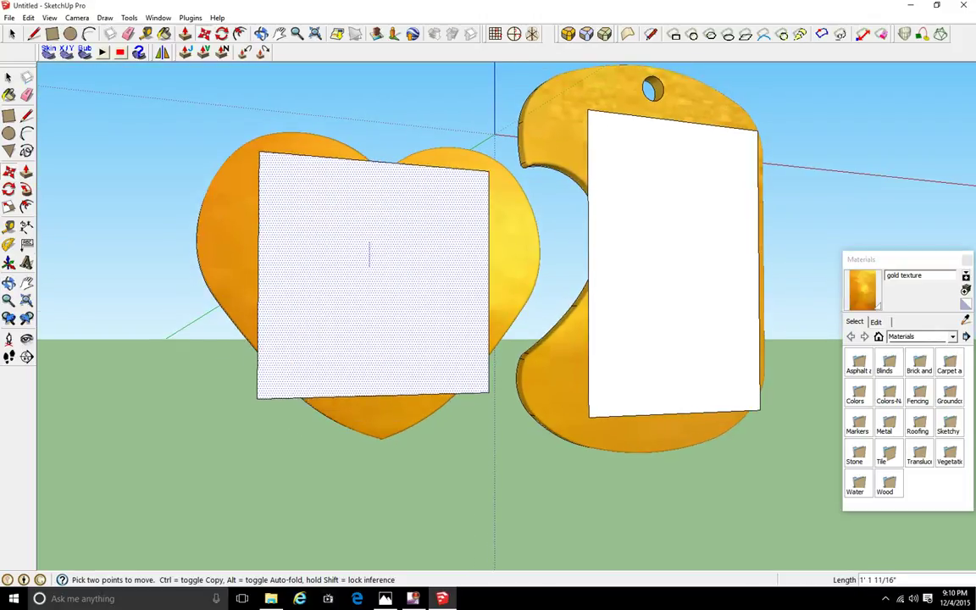
left_click(369, 242)
middle_click_drag(347, 268, 318, 282)
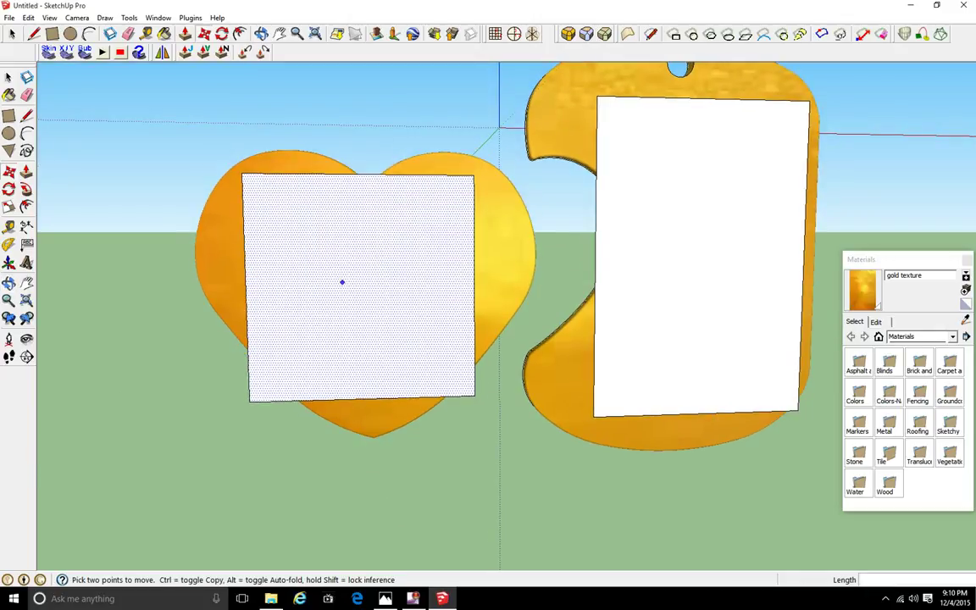
left_click(342, 283)
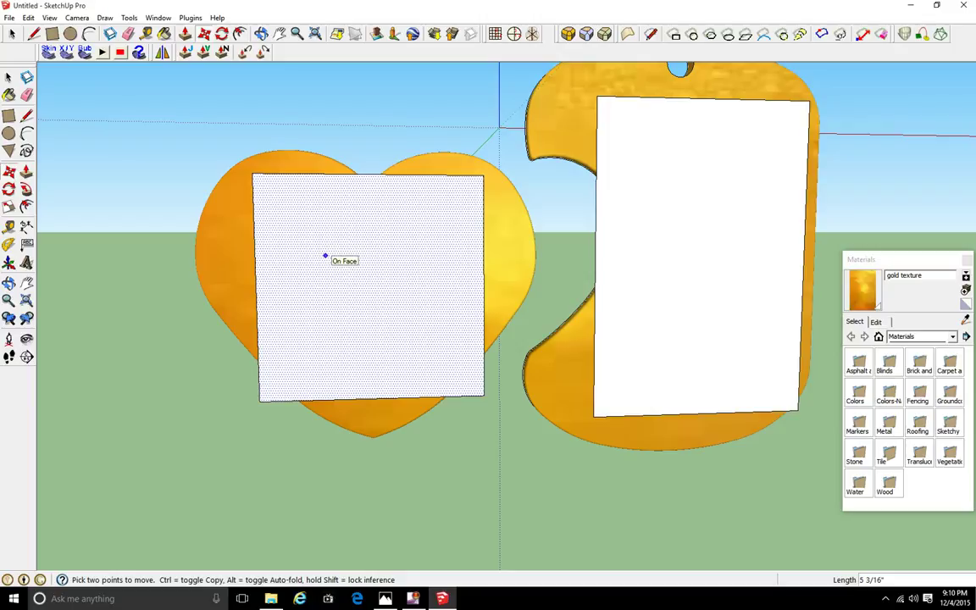
left_click(326, 255)
scroll(498, 88, "down", 2)
scroll(498, 89, "up", 2)
scroll(498, 88, "down", 2)
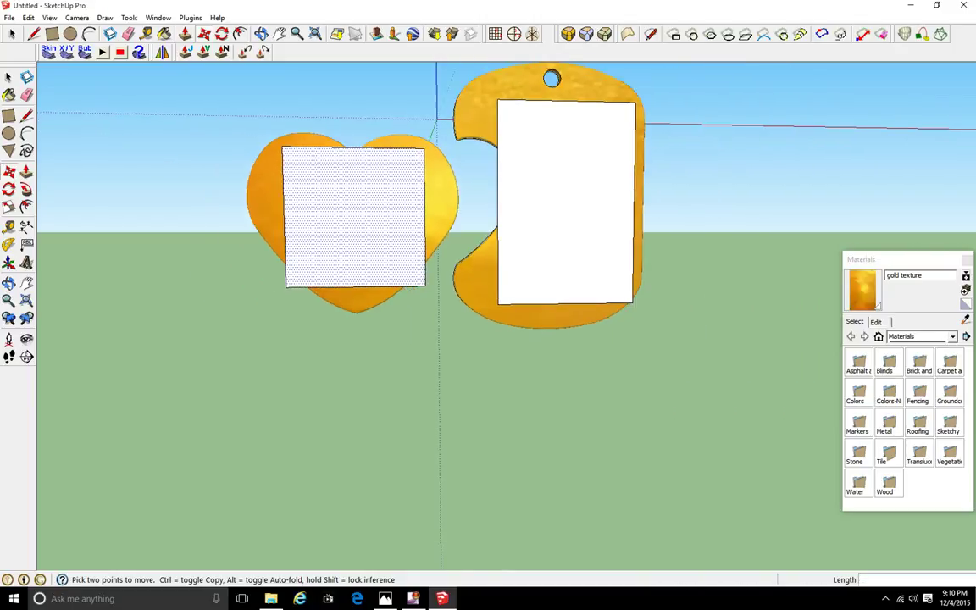
scroll(498, 88, "up", 1)
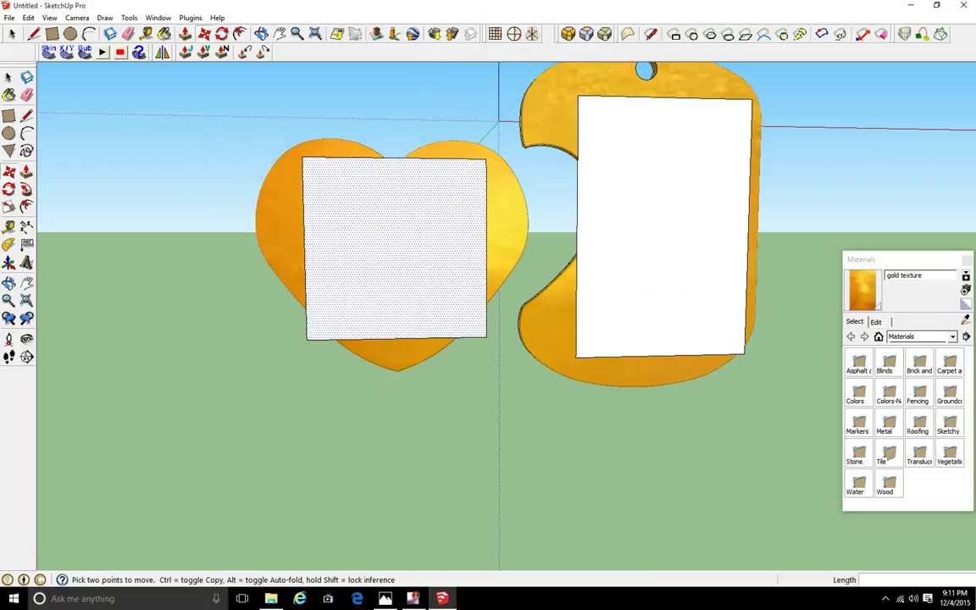
Import broken_glass_seamless_pattern.jpg as a texture and fit it corner to corner across the heart's square at 10' height
left_click(8, 17)
mouse_move(85, 209)
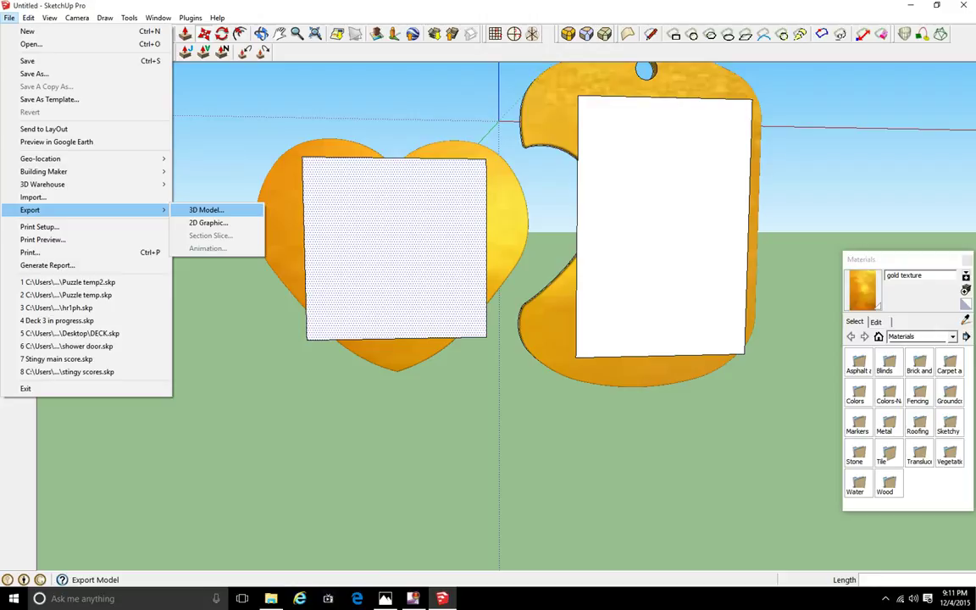
left_click(33, 196)
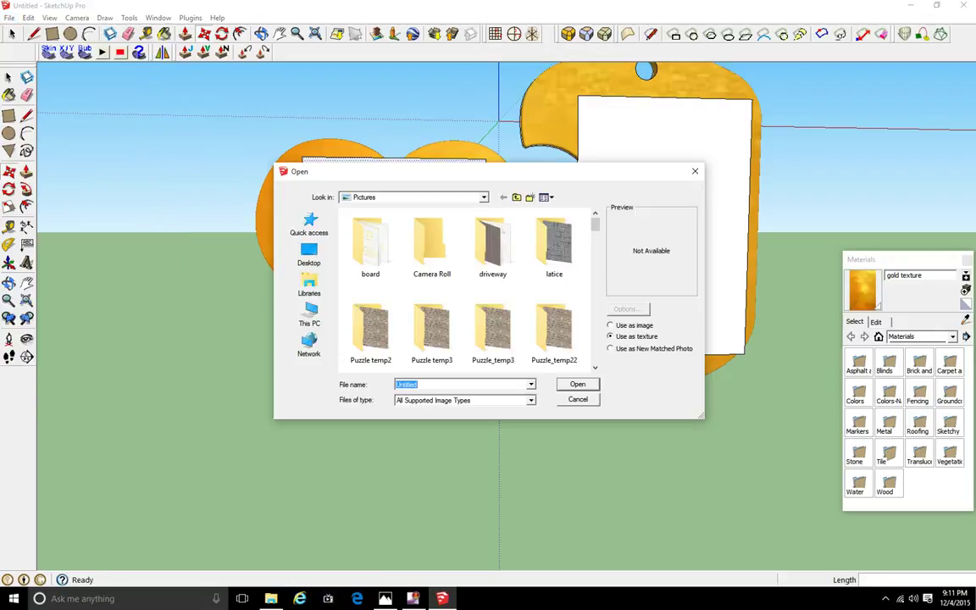
scroll(449, 288, "down", 3)
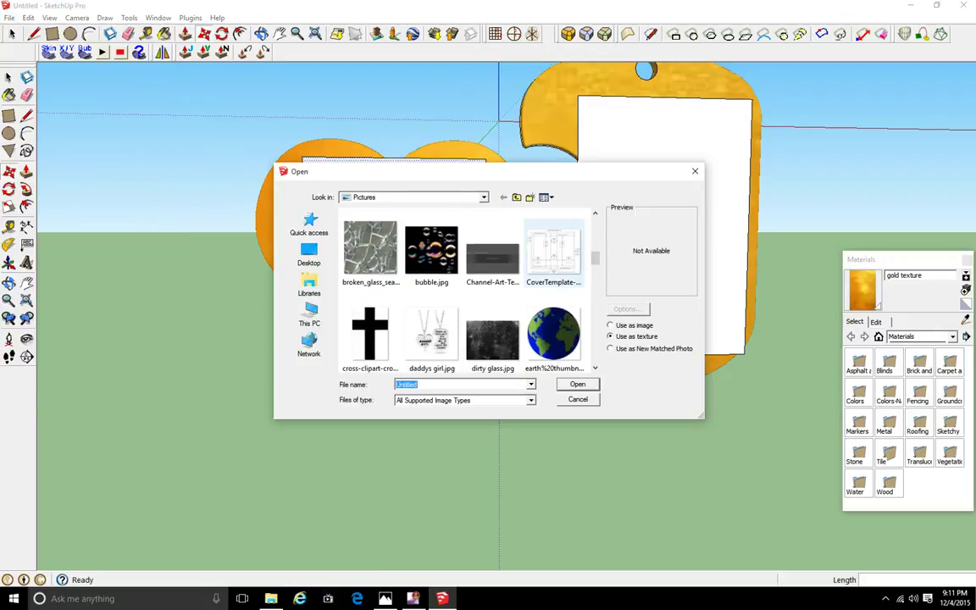
left_click(364, 242)
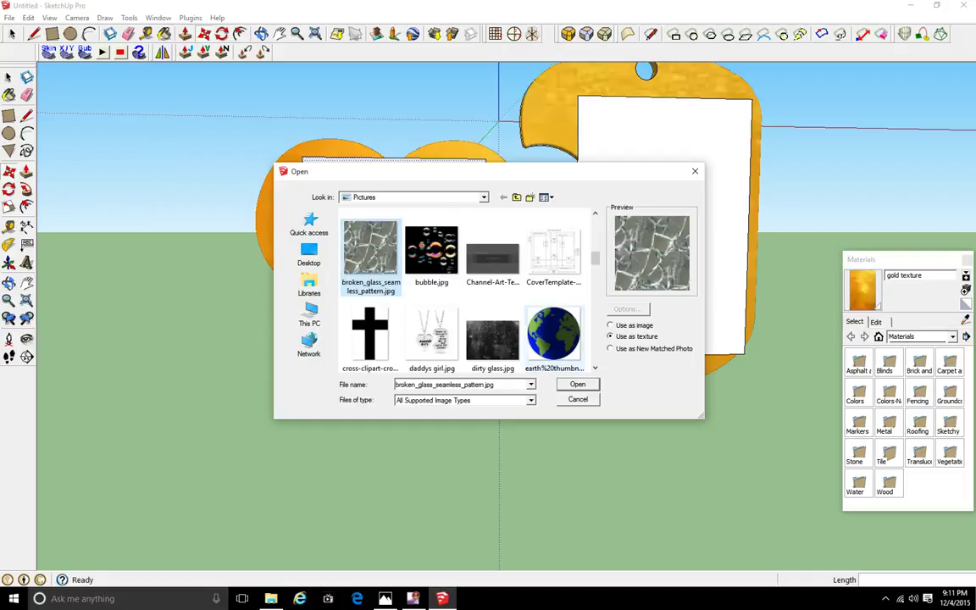
left_click(578, 385)
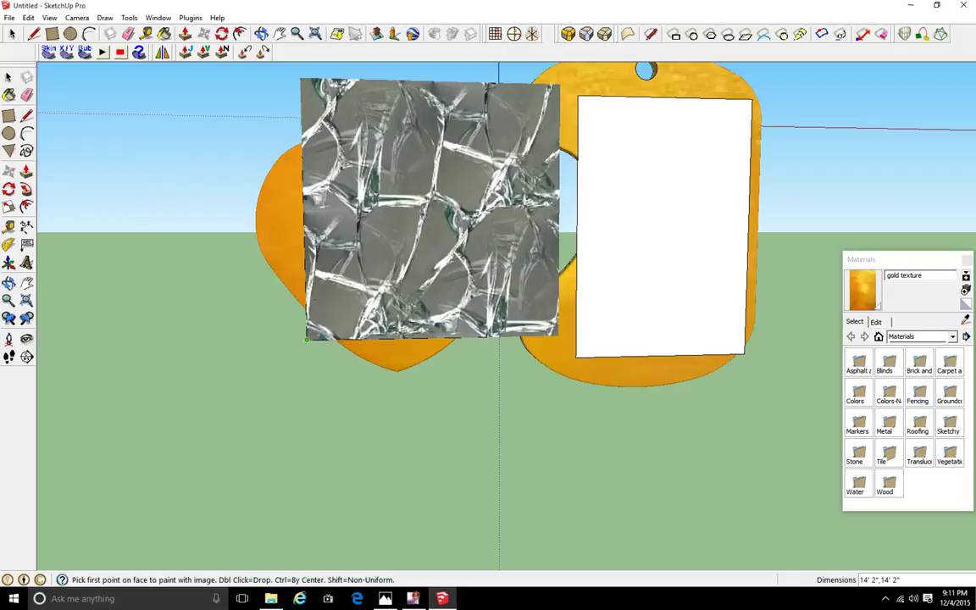
left_click(306, 339)
left_click(485, 158)
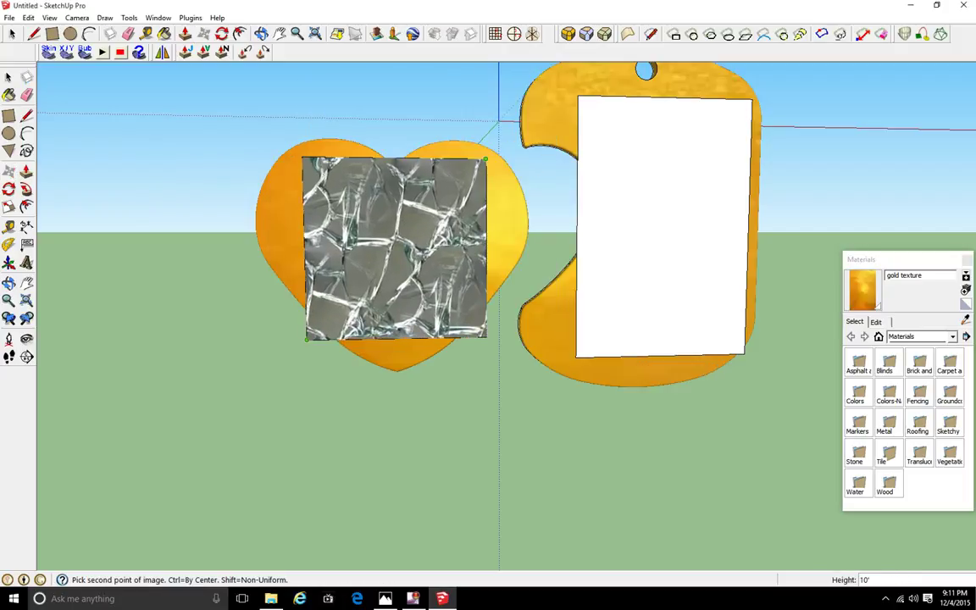
key("m")
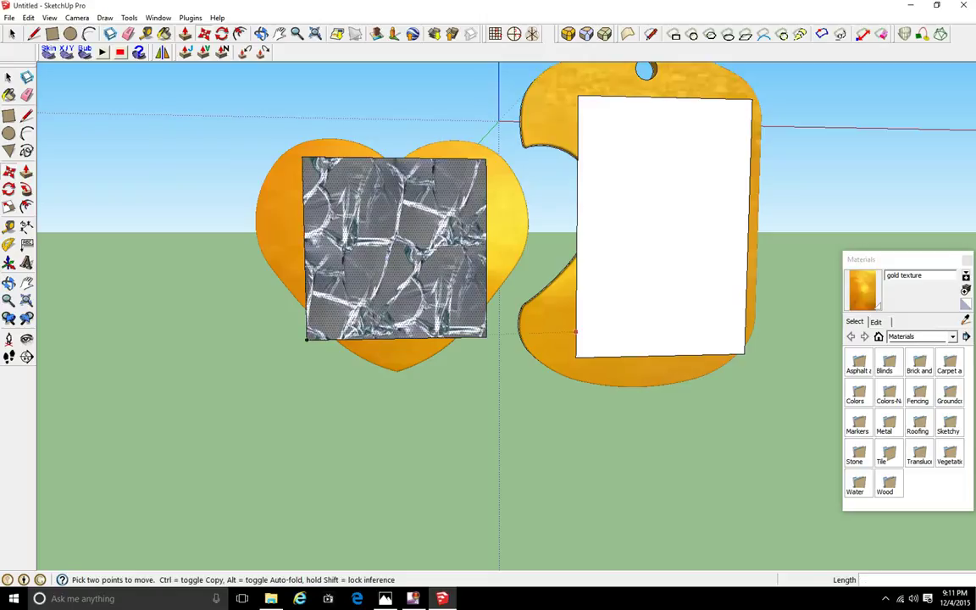
Try to import the black-and-white arrow image as a texture on the tag's blank rectangle, then undo it
left_click(9, 17)
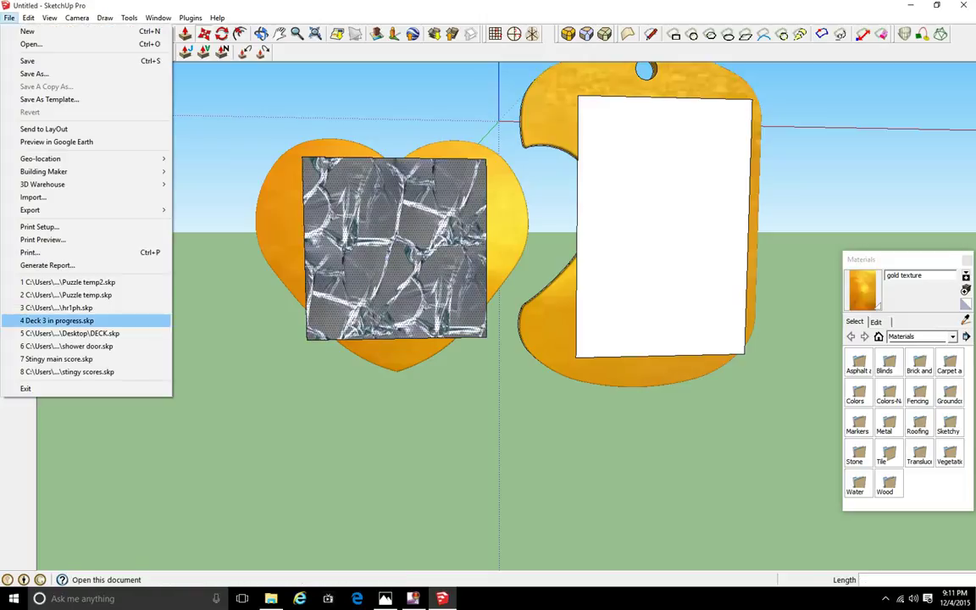
left_click(34, 196)
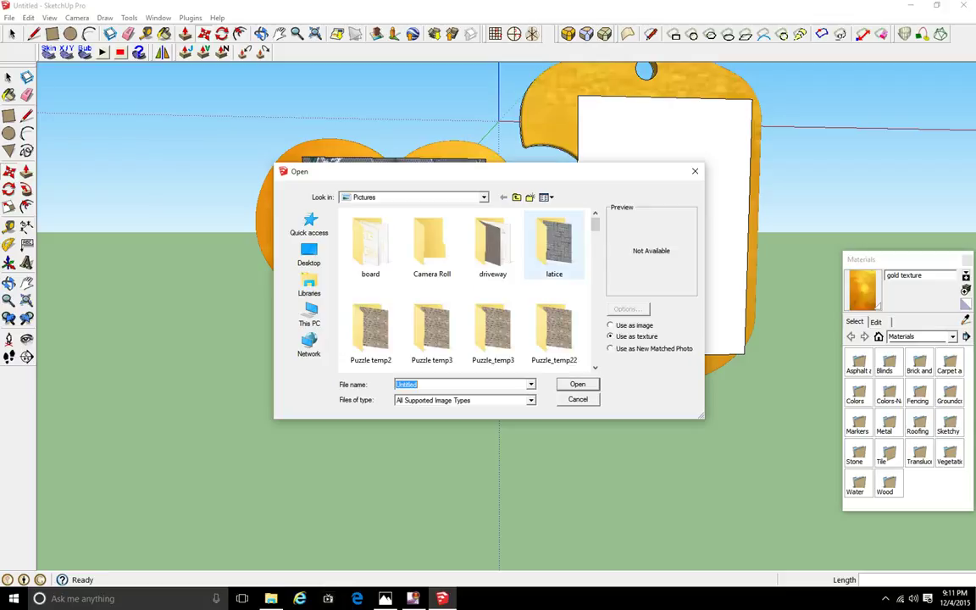
scroll(449, 289, "down", 3)
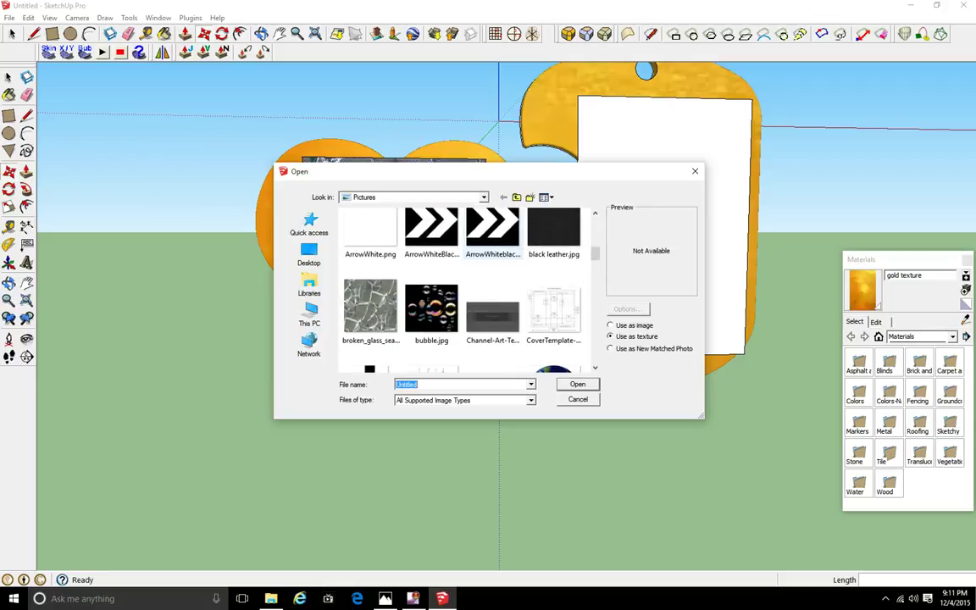
left_click(431, 241)
left_click(578, 385)
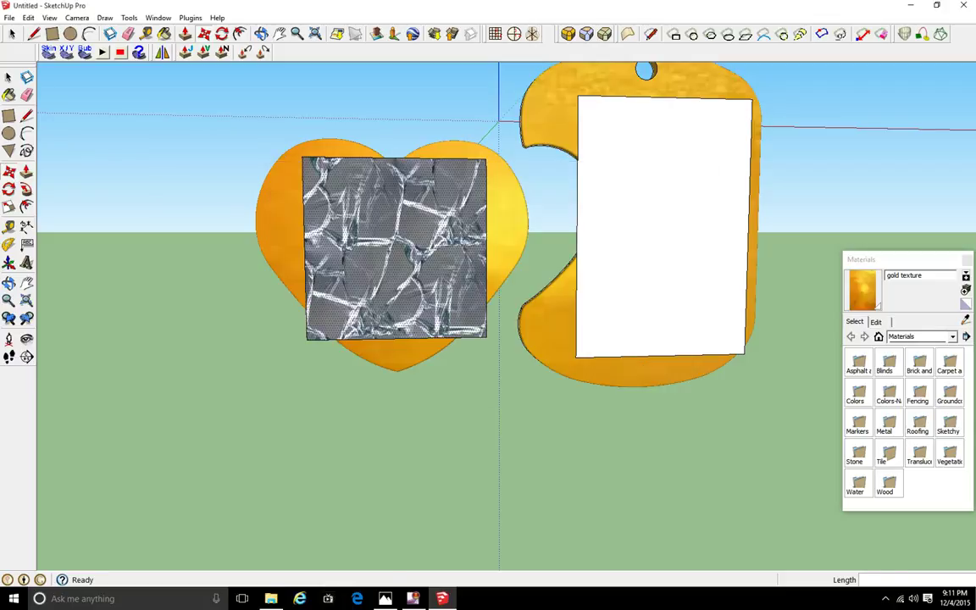
double_click(576, 357)
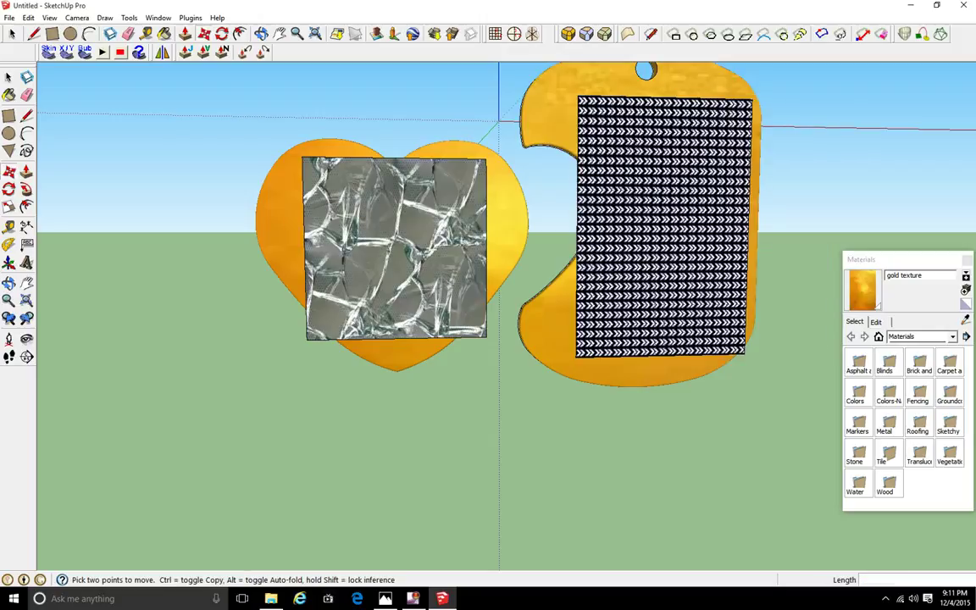
key("ctrl+z")
Import my channel art.jpg as a texture and stretch it non-uniformly from corner to corner across the tag's blank rectangle
left_click(10, 17)
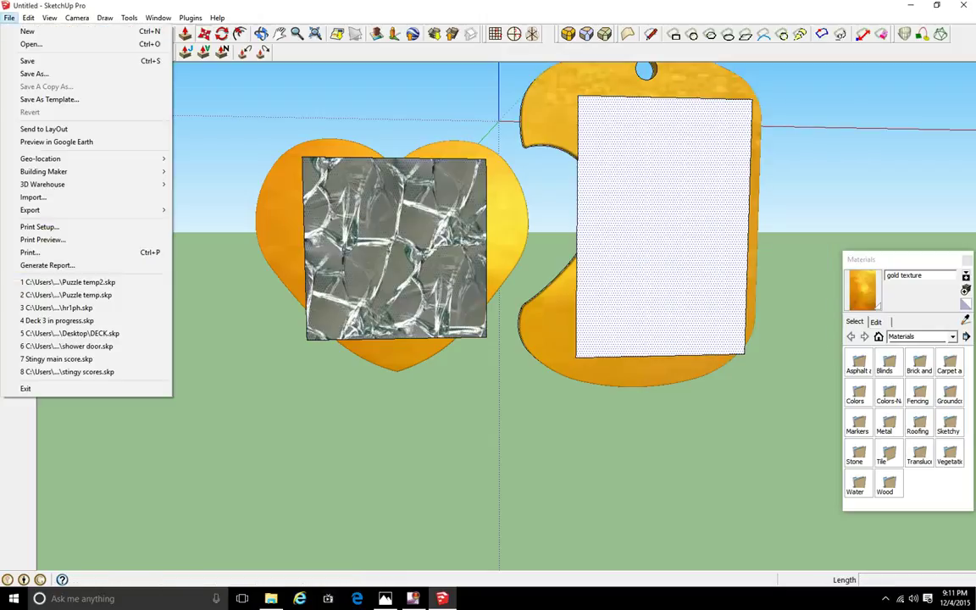
left_click(32, 197)
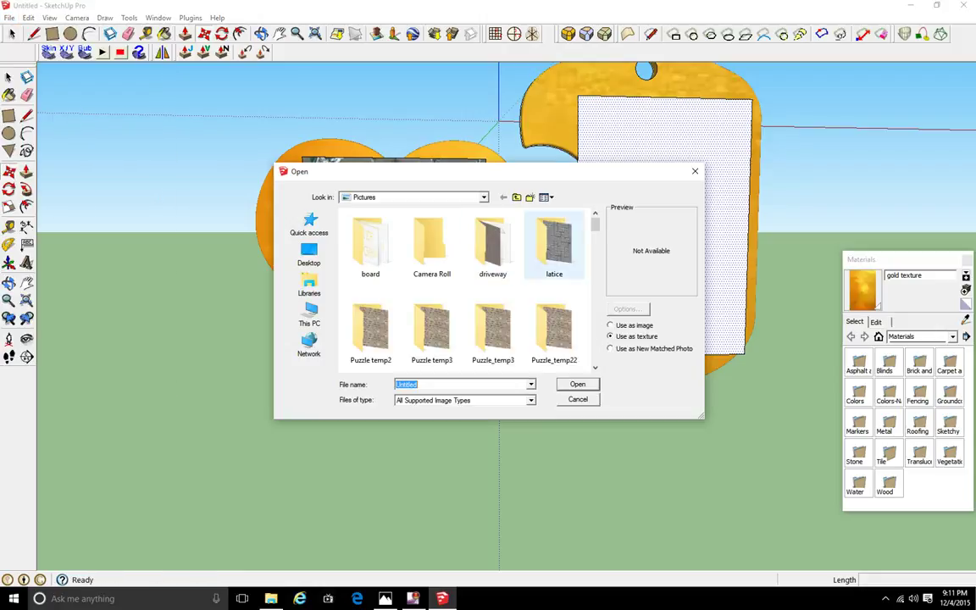
scroll(449, 288, "down", 10)
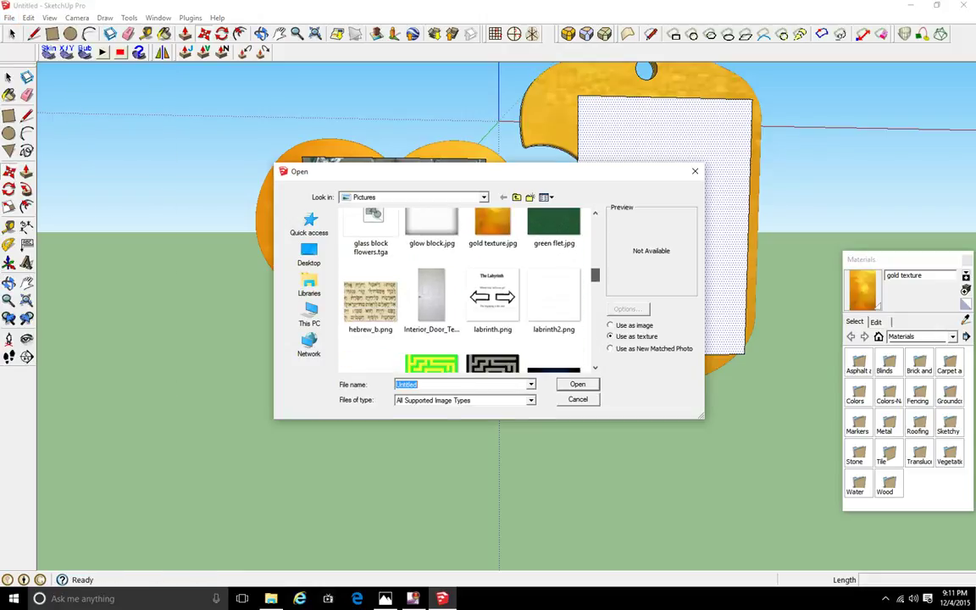
scroll(449, 288, "down", 1)
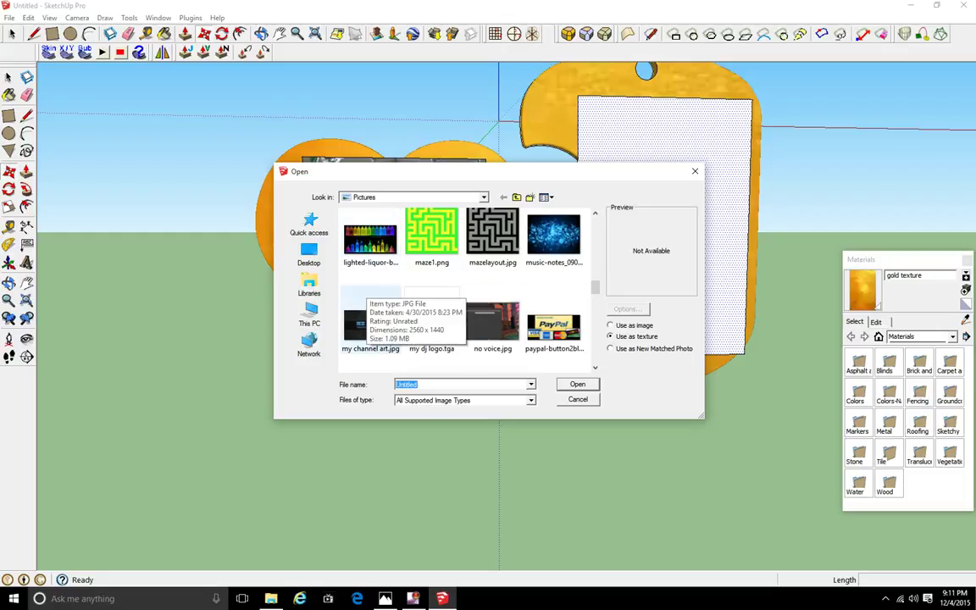
left_click(370, 324)
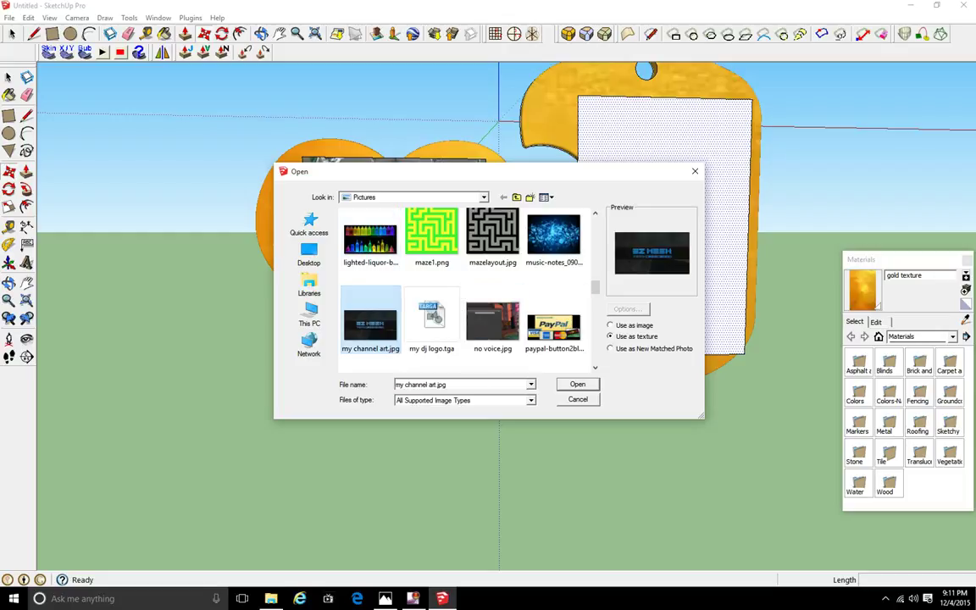
left_click(578, 385)
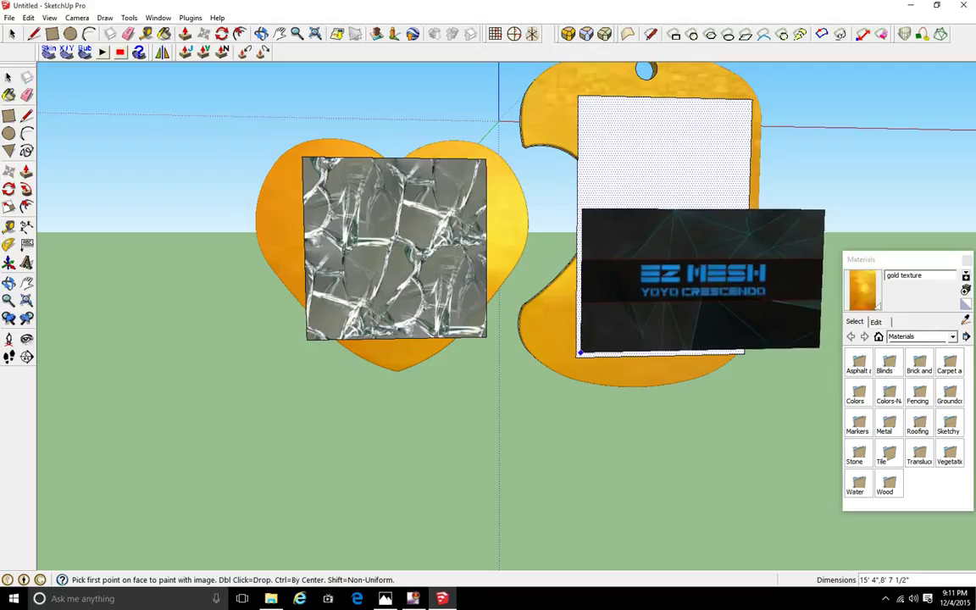
left_click(575, 357)
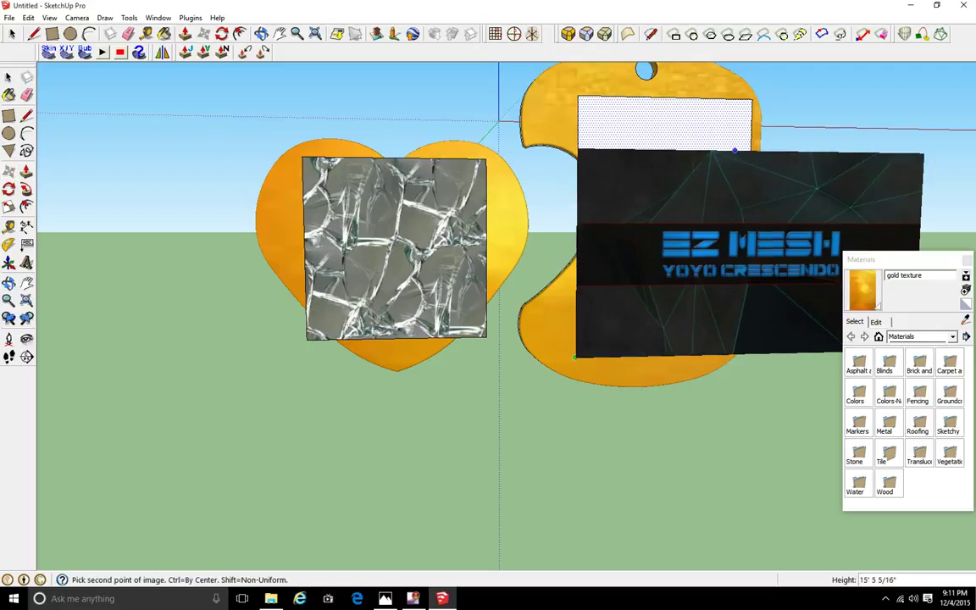
key("shift")
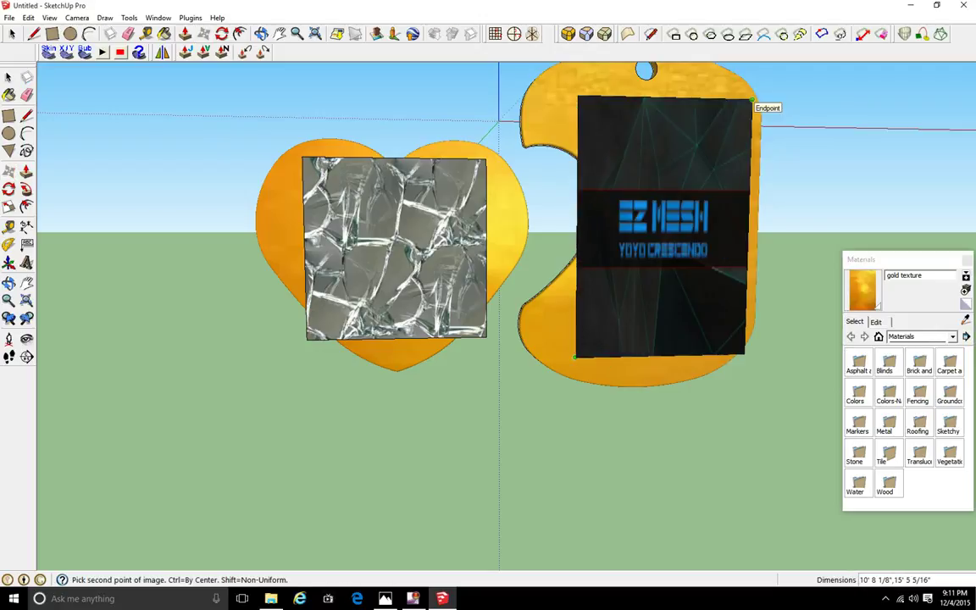
left_click(751, 100)
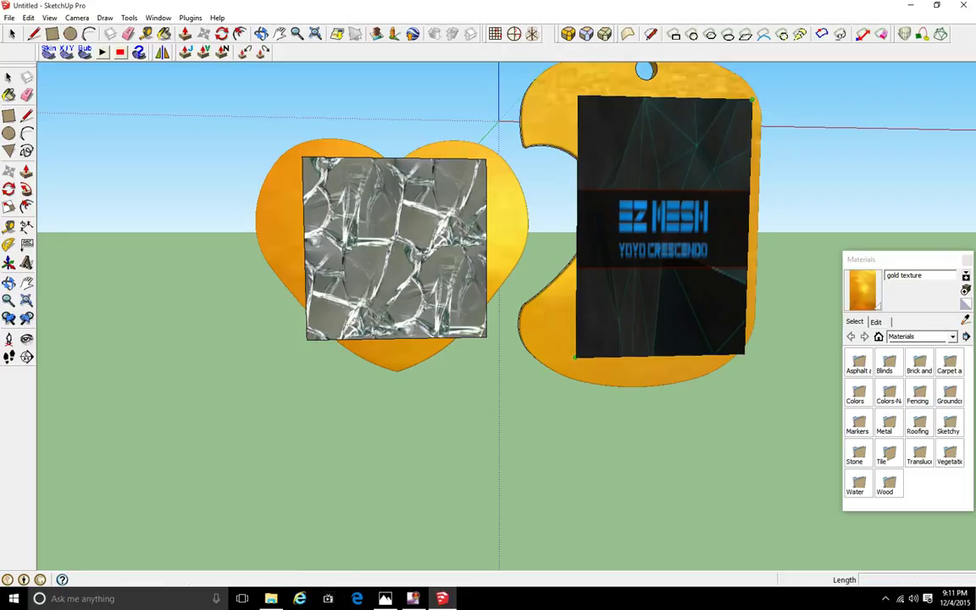
Save the model to the Desktop as a SketchUp file named pendant
middle_click_drag(646, 269, 615, 328)
scroll(615, 329, "down", 3)
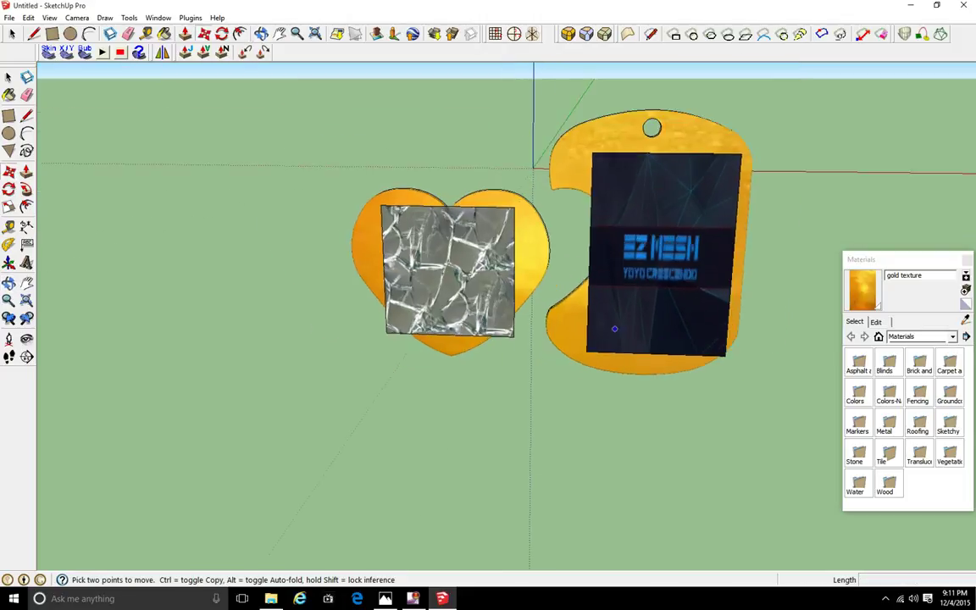
middle_click_drag(418, 274, 559, 288)
middle_click_drag(542, 364, 568, 339)
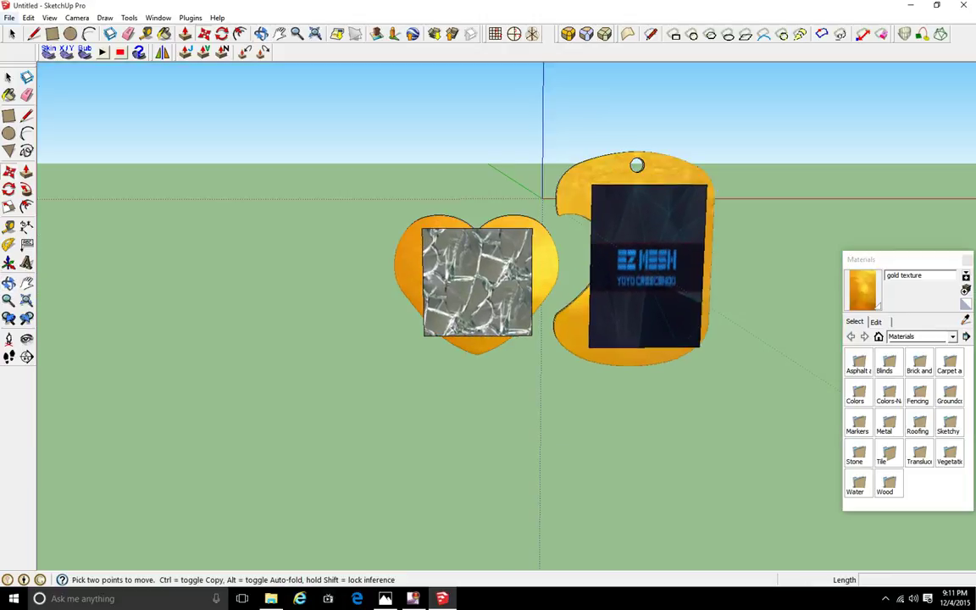
left_click(8, 17)
left_click(25, 72)
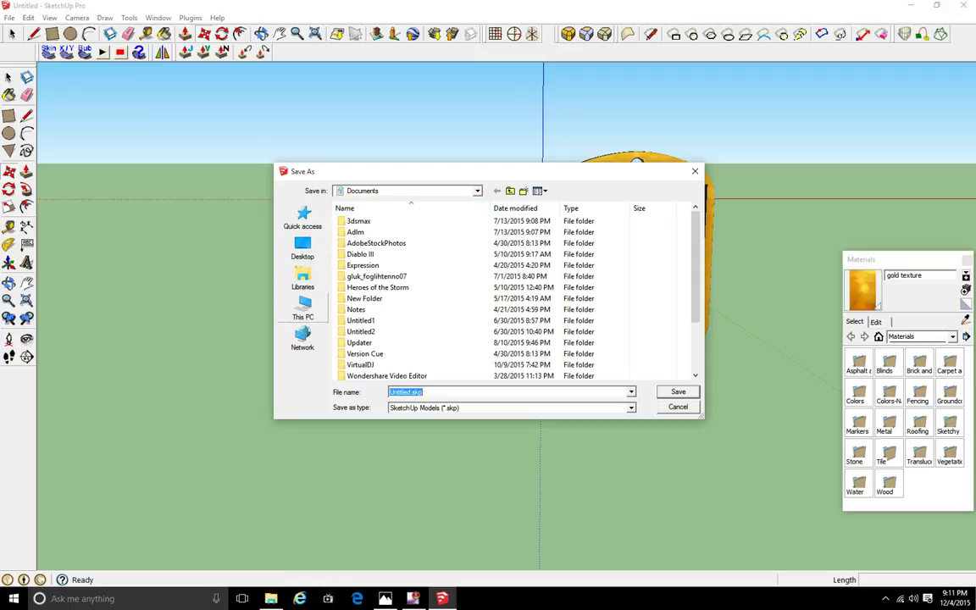
left_click(302, 248)
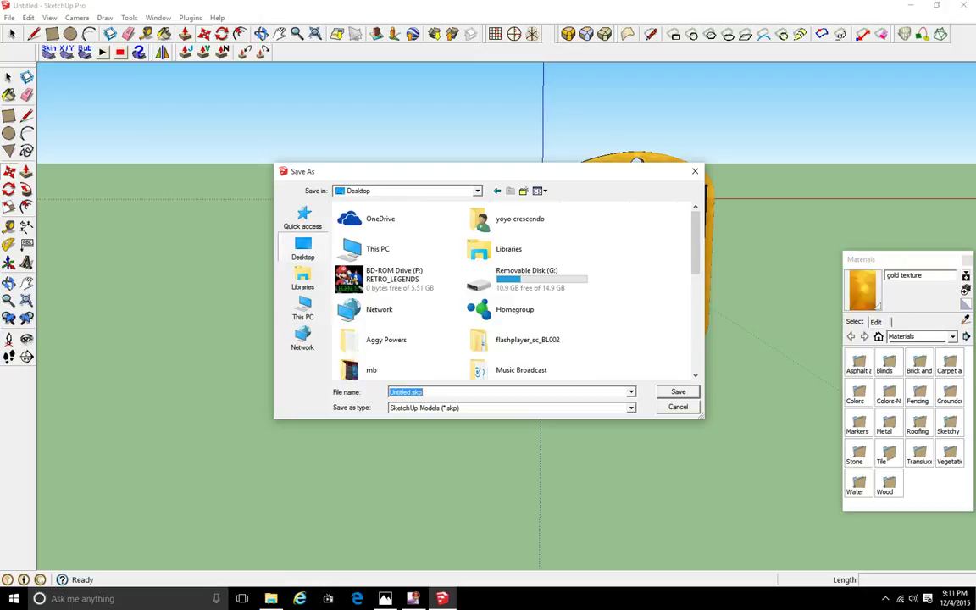
type("pendant")
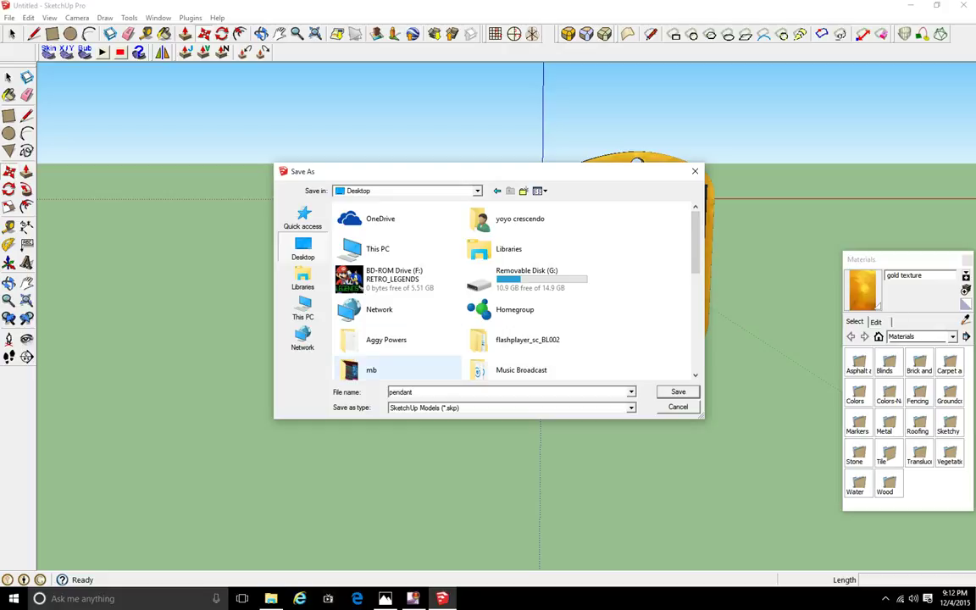
key("Return")
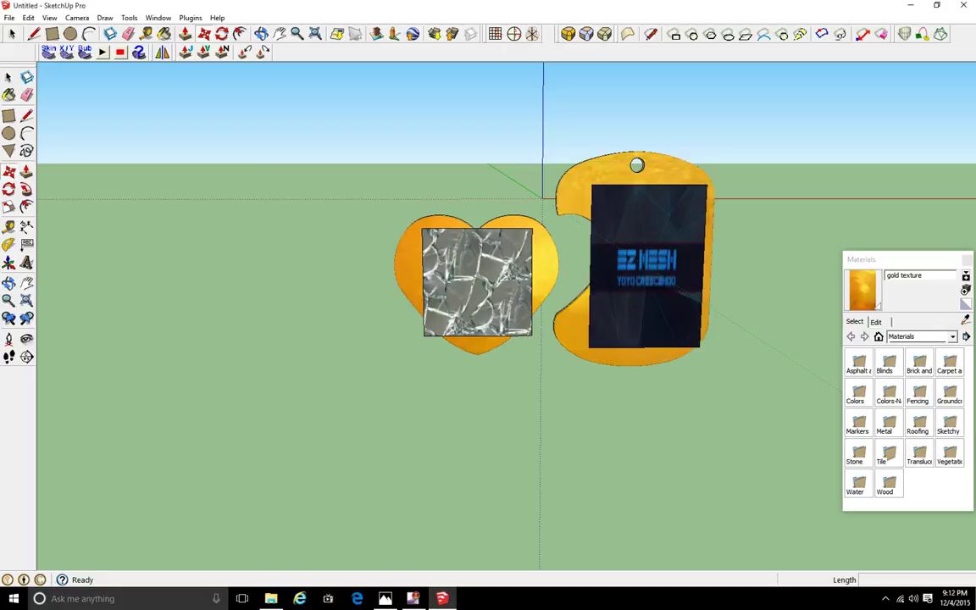
left_click(630, 466)
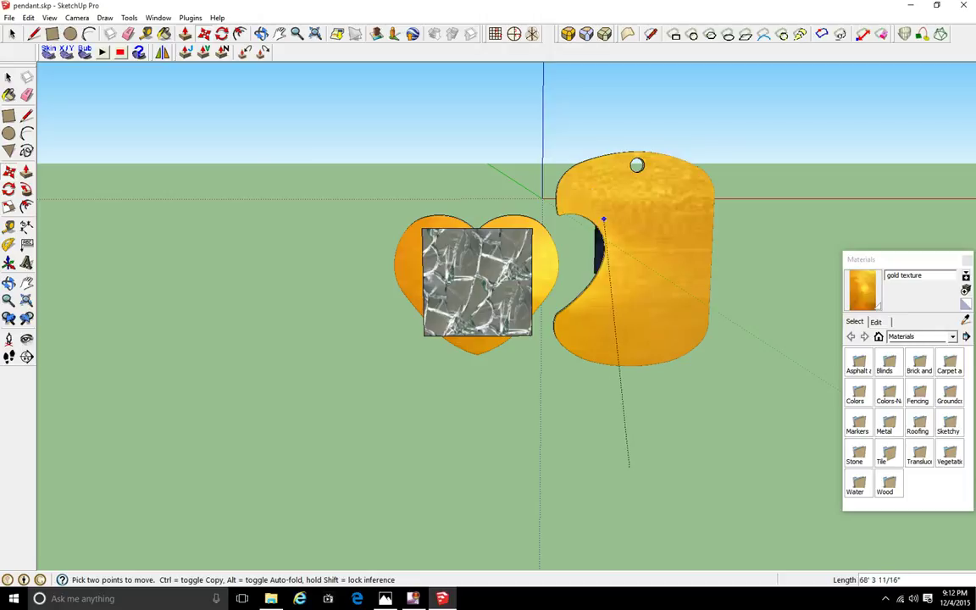
left_click(729, 350)
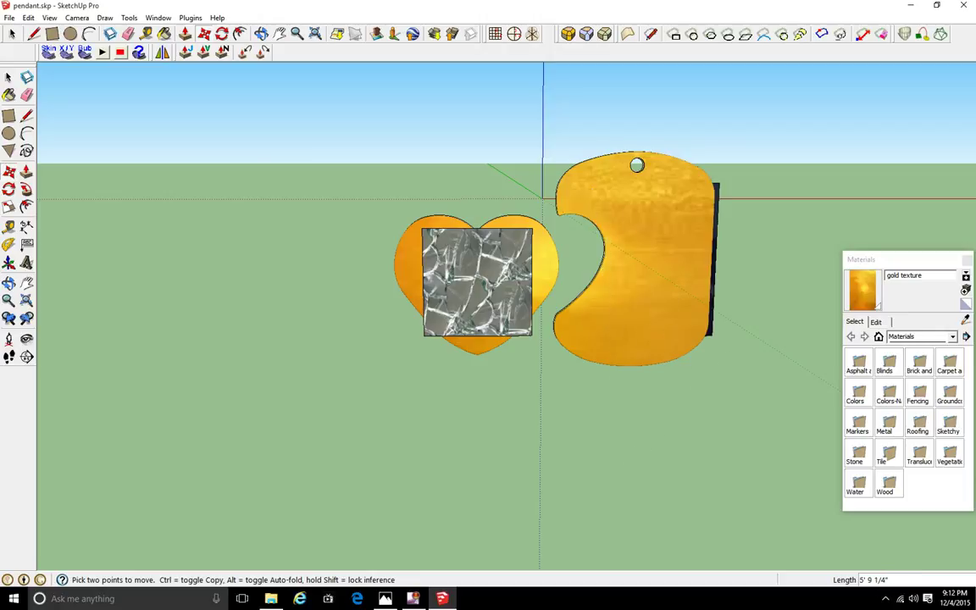
key("ctrl+z")
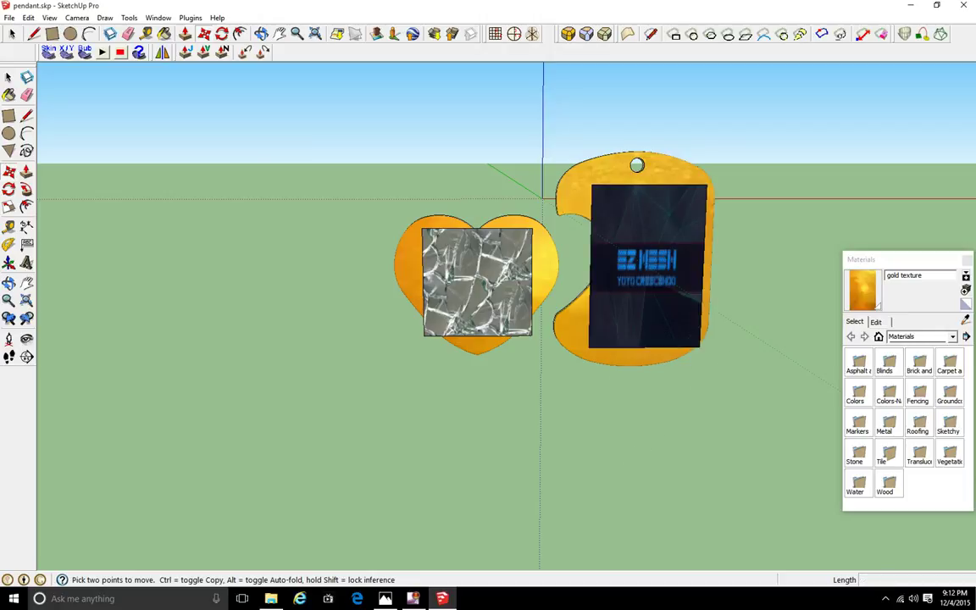
key("space")
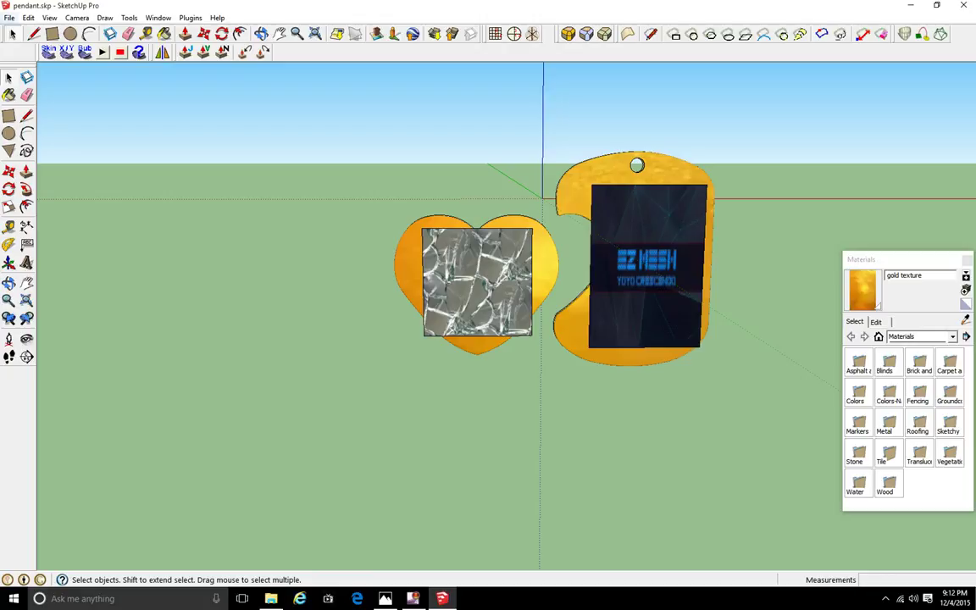
Export the whole model as a 3D OBJ file into the Pictures folder and close the export results
left_click(9, 18)
mouse_move(51, 210)
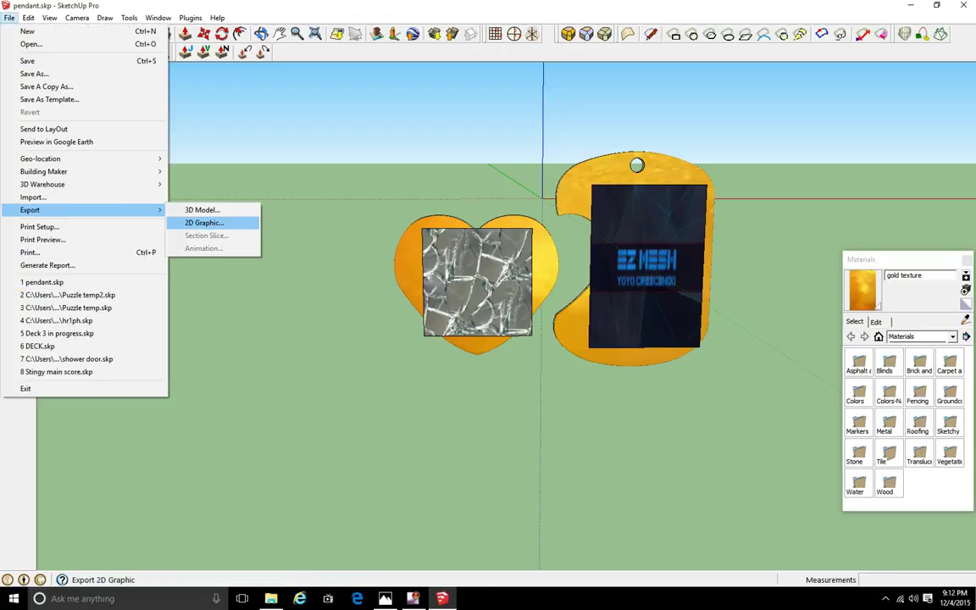
left_click(202, 209)
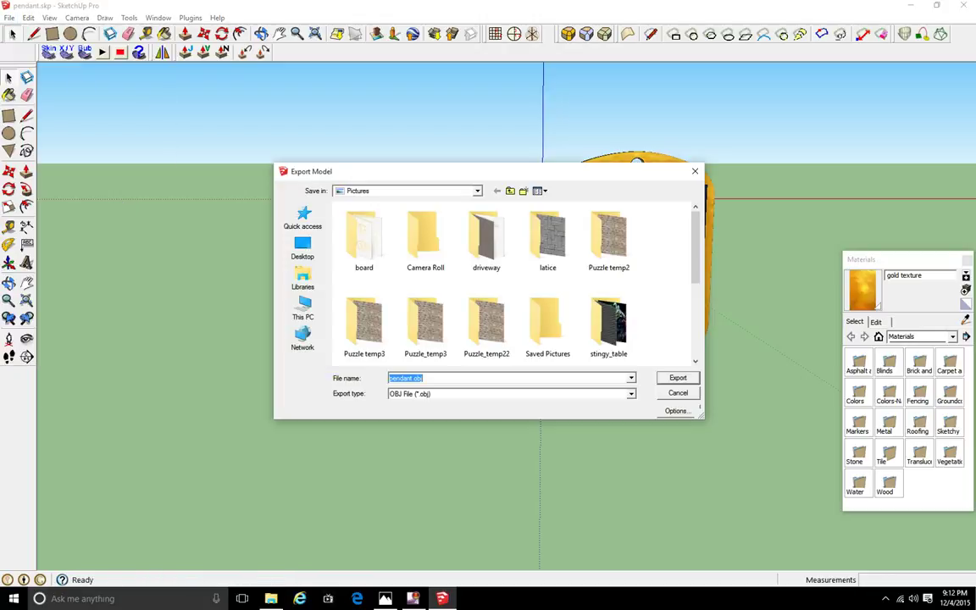
left_click(631, 378)
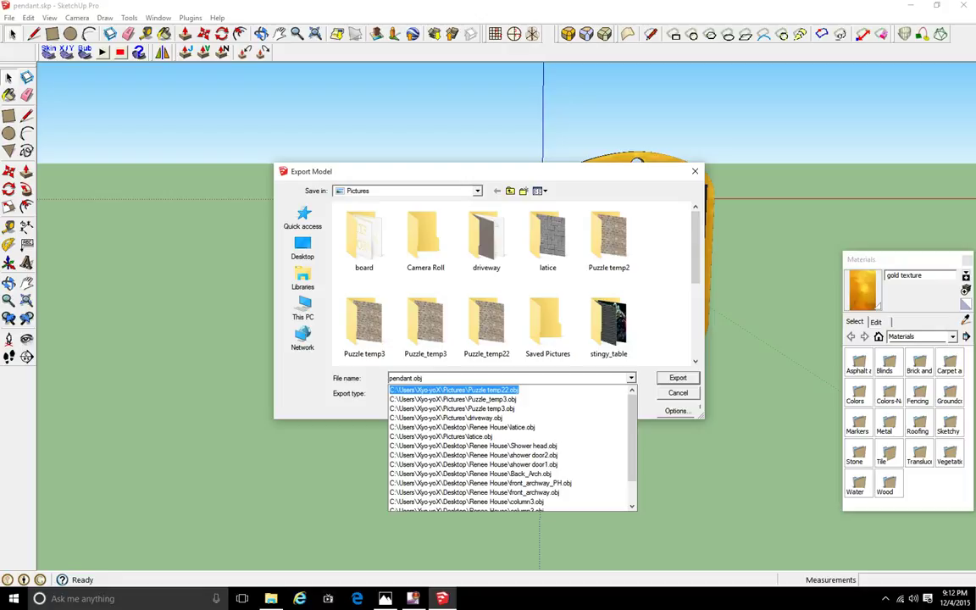
key("Escape")
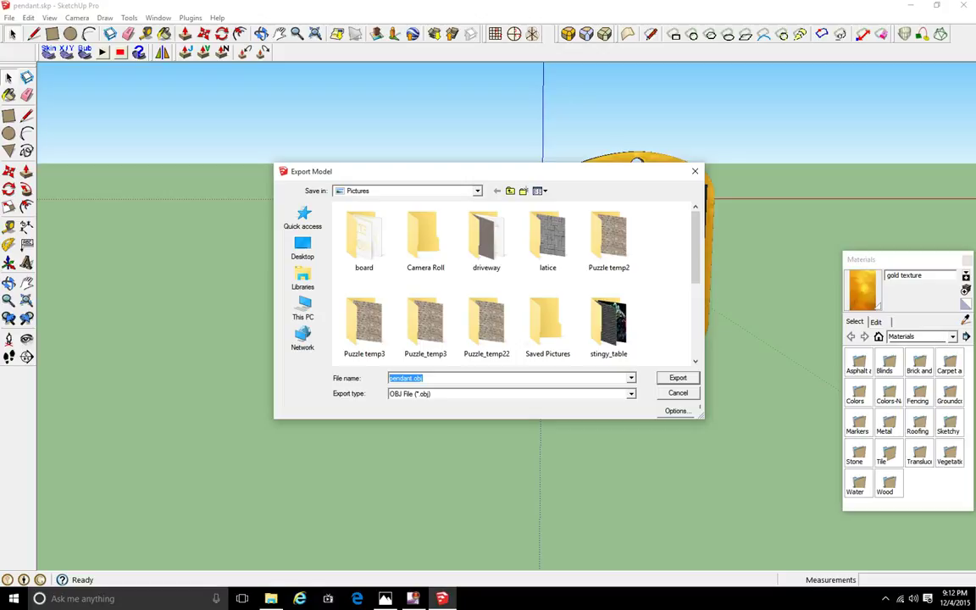
type("pe")
key("Return")
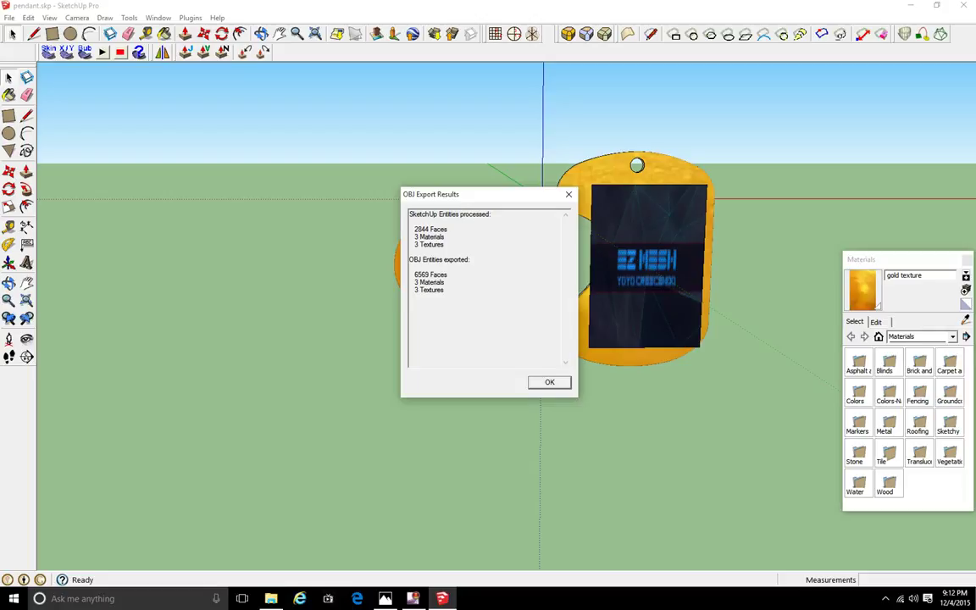
left_click(549, 382)
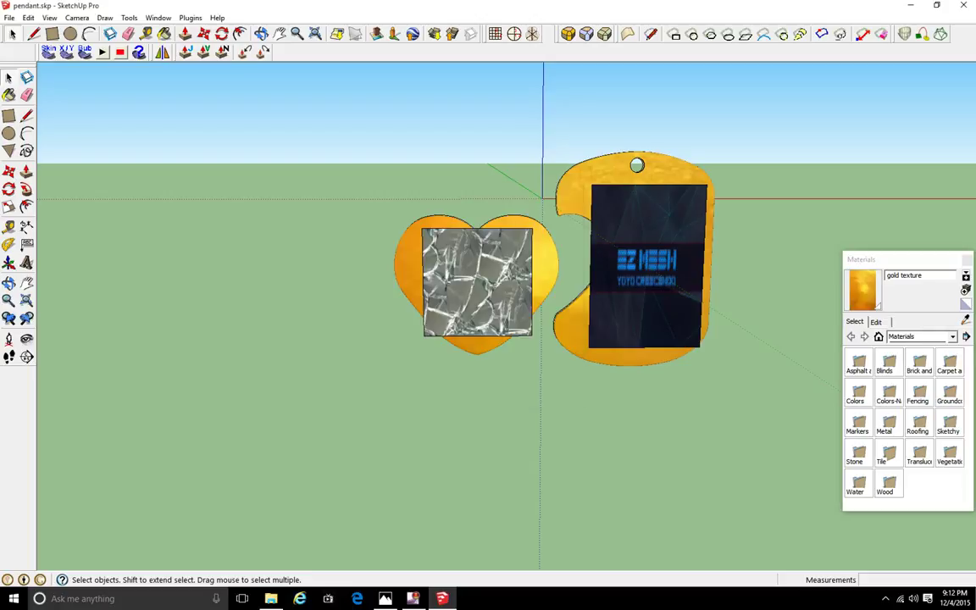
Launch Blender from the installed programs and dismiss its splash screen
key("super")
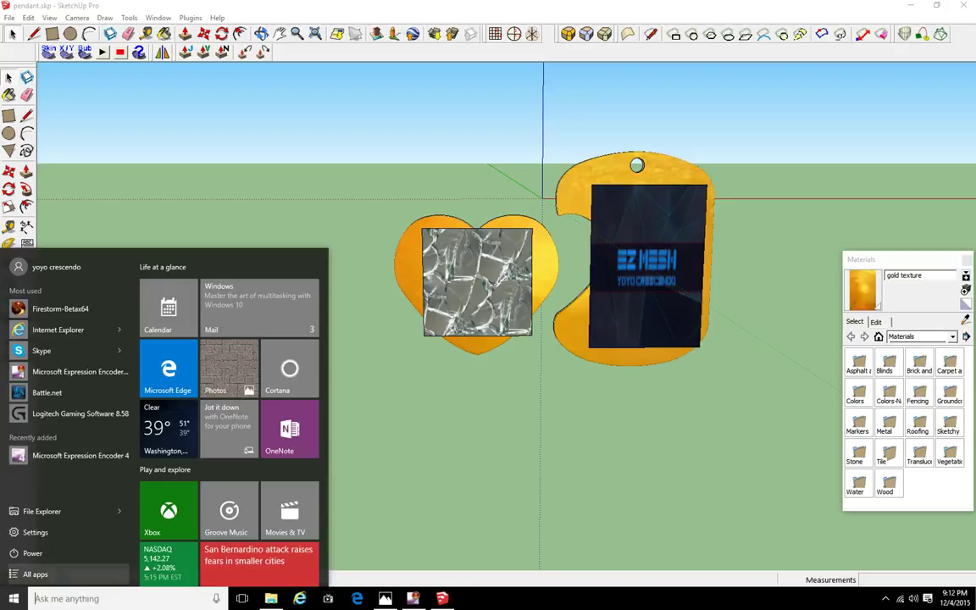
left_click(35, 574)
scroll(68, 406, "down", 5)
scroll(67, 407, "up", 3)
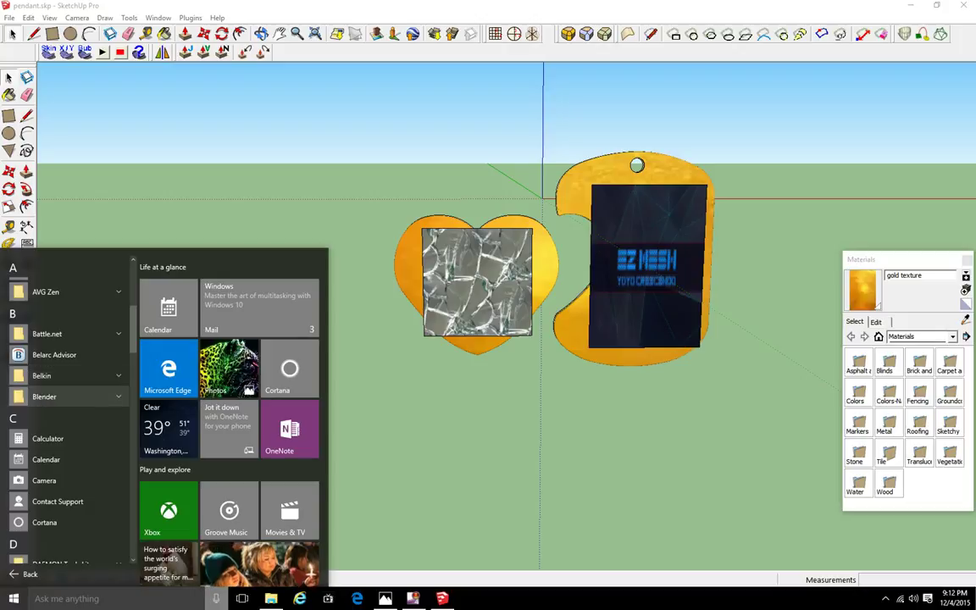
left_click(51, 396)
left_click(51, 438)
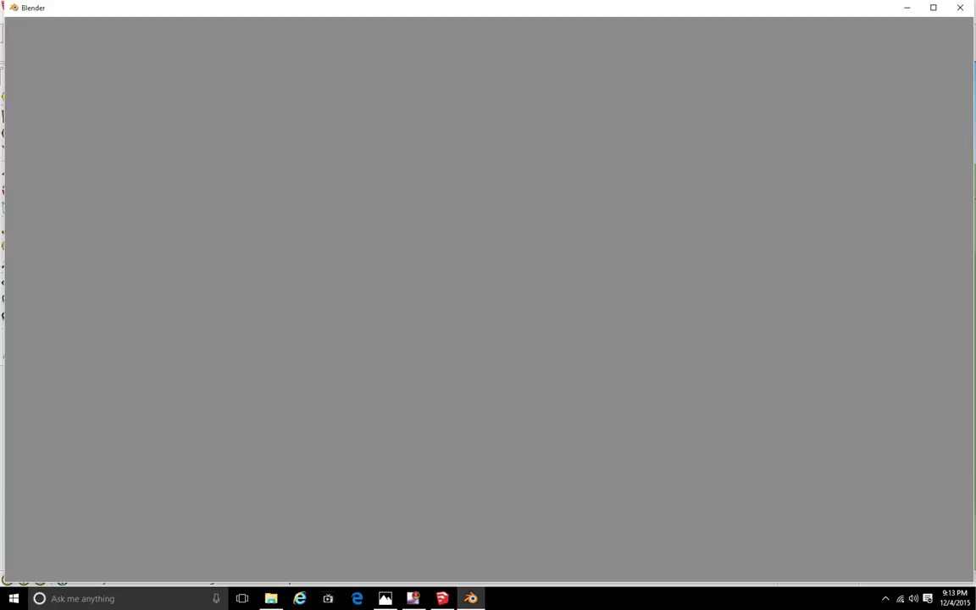
key("Escape")
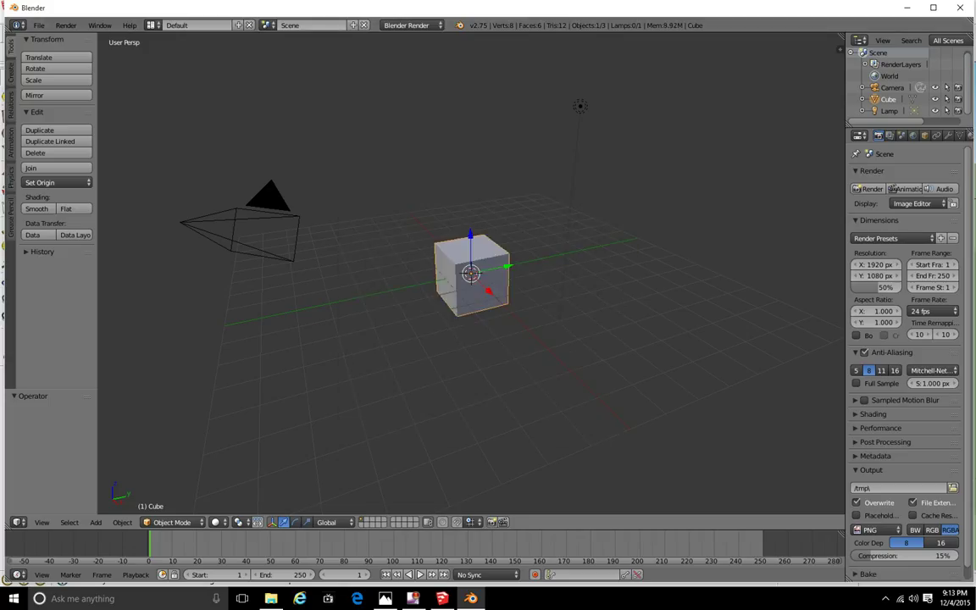
Delete the default cube, camera and lamp from the Blender scene
key("a")
key("a")
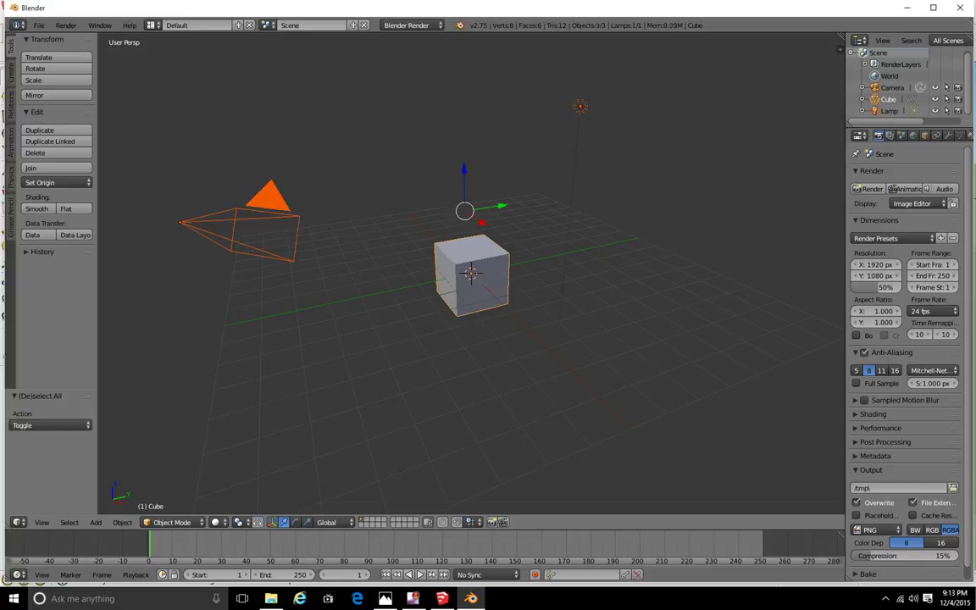
key("x")
key("Return")
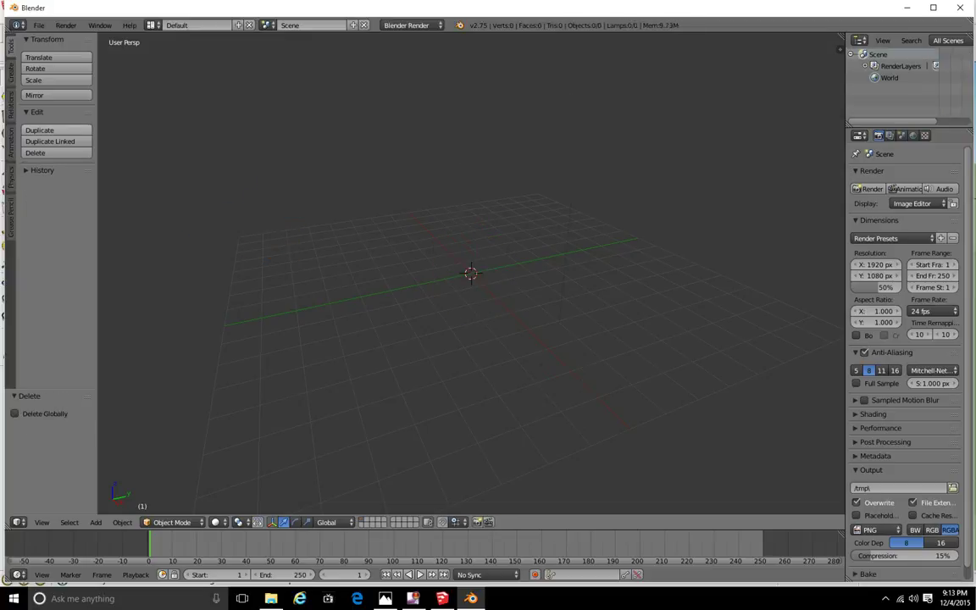
Import the pendant.obj file from the Pictures folder into the empty scene
left_click(38, 25)
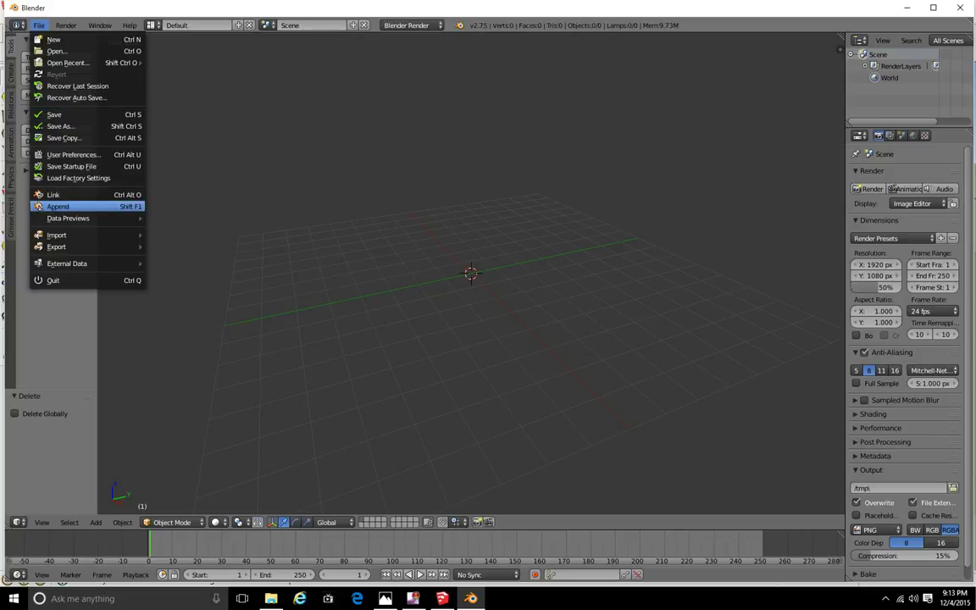
mouse_move(68, 235)
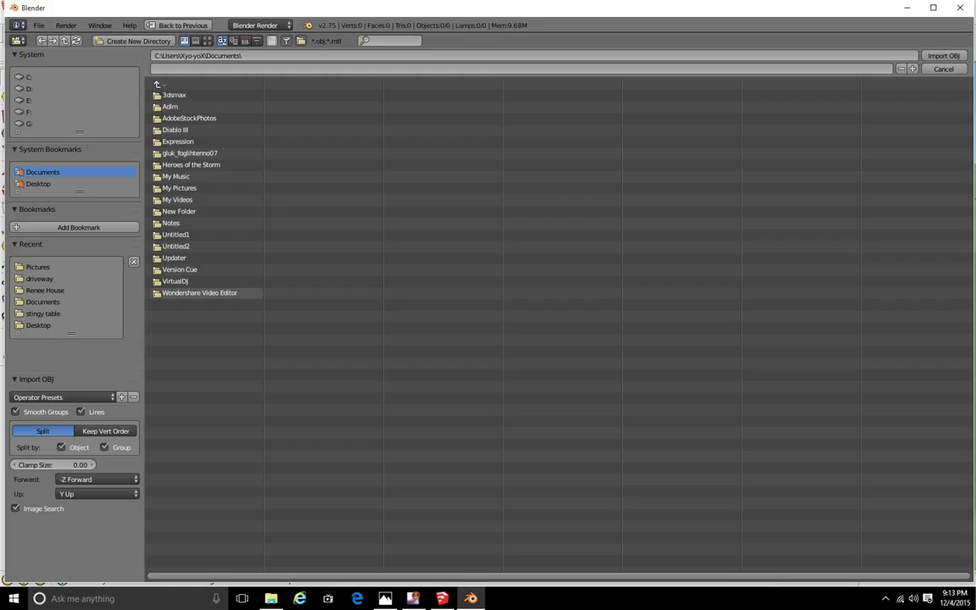
left_click(191, 293)
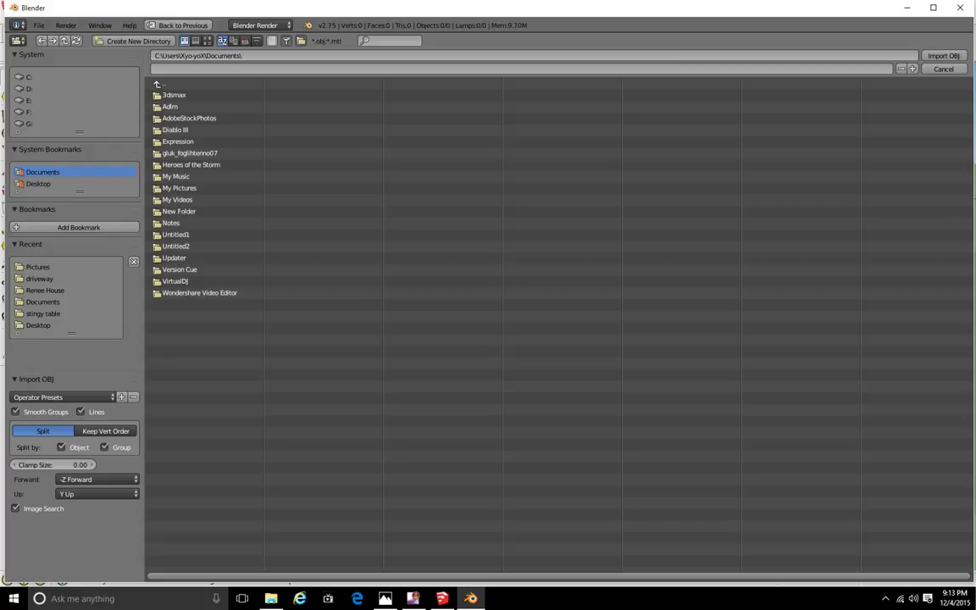
left_click(38, 325)
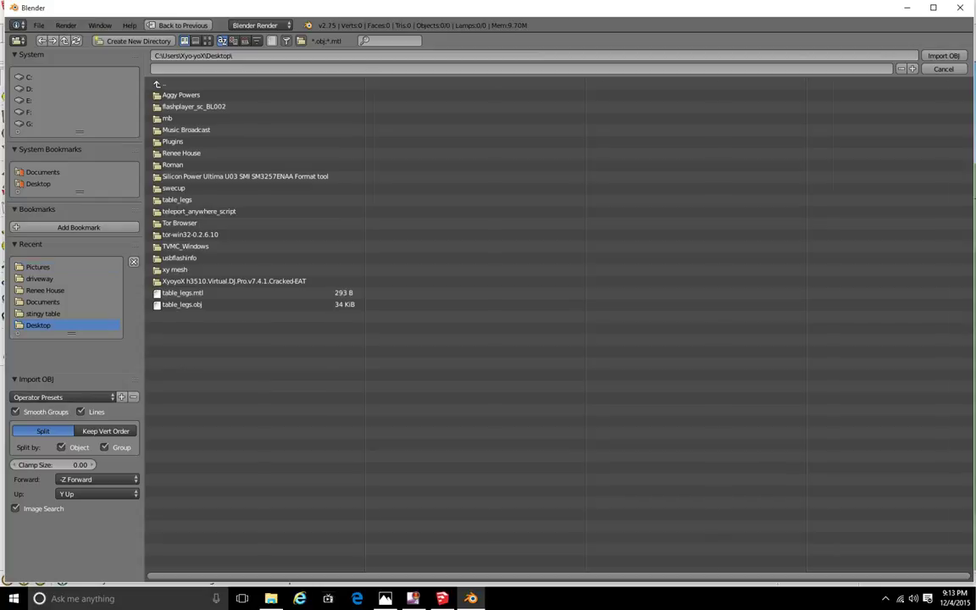
left_click(38, 266)
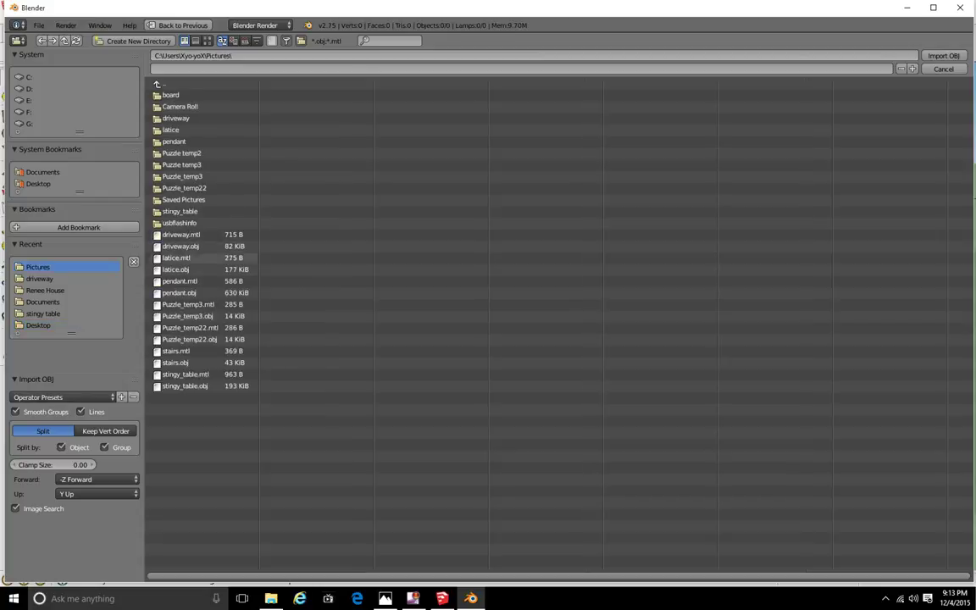
left_click(188, 293)
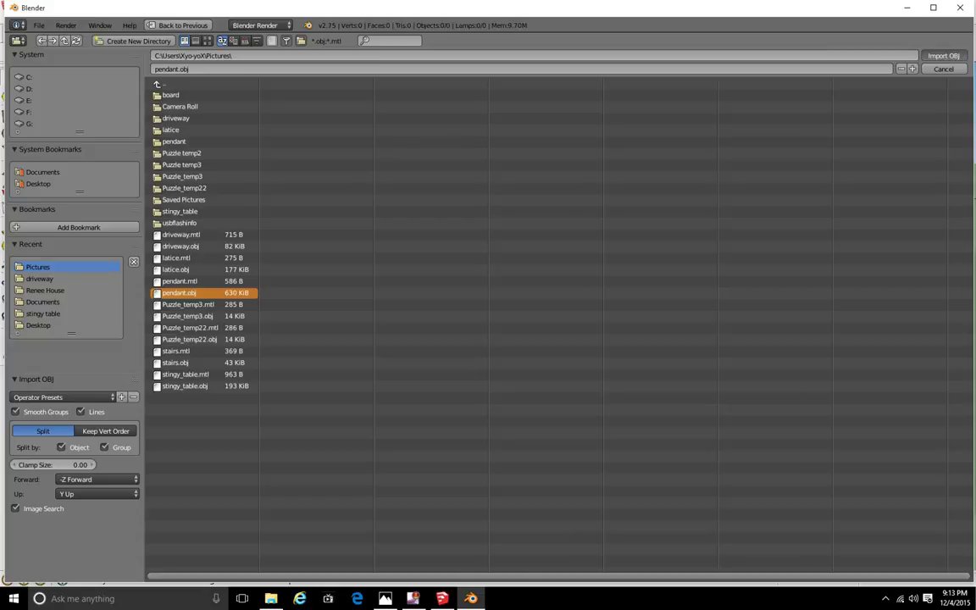
Join the heart pendant and its rectangular face panel into one object
scroll(471, 273, "down", 12)
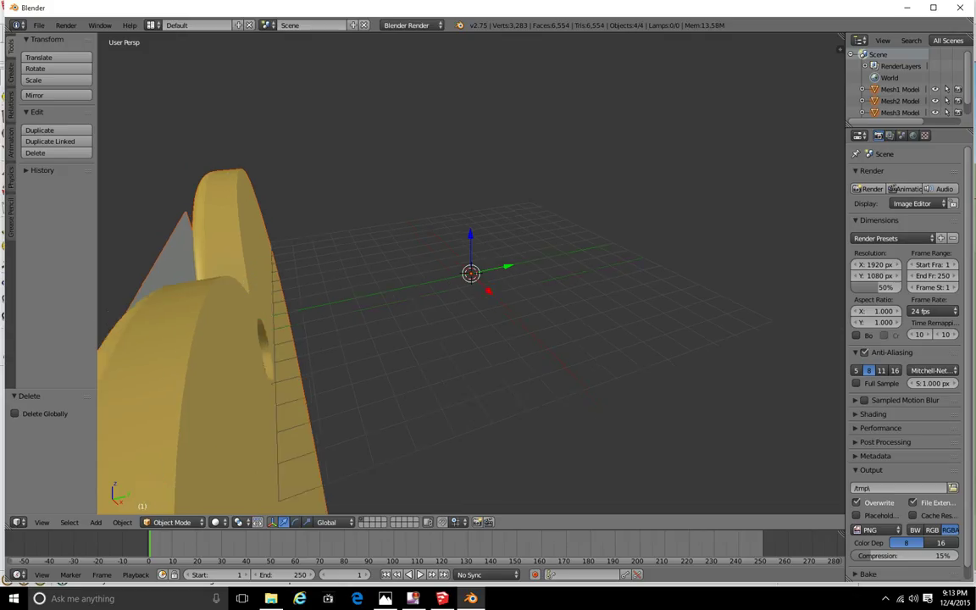
middle_click_drag(542, 284, 543, 257)
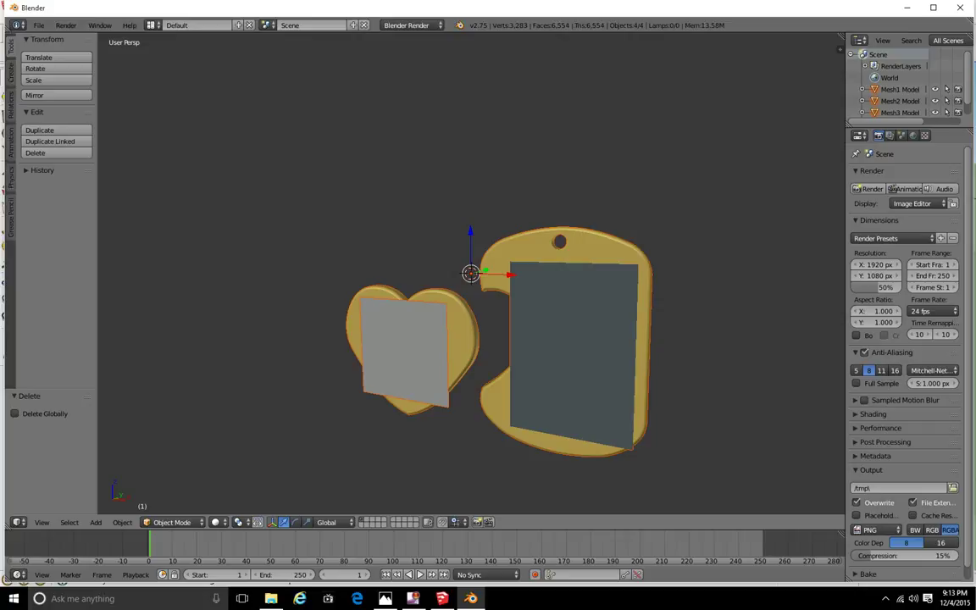
scroll(470, 273, "up", 5)
scroll(470, 273, "down", 6)
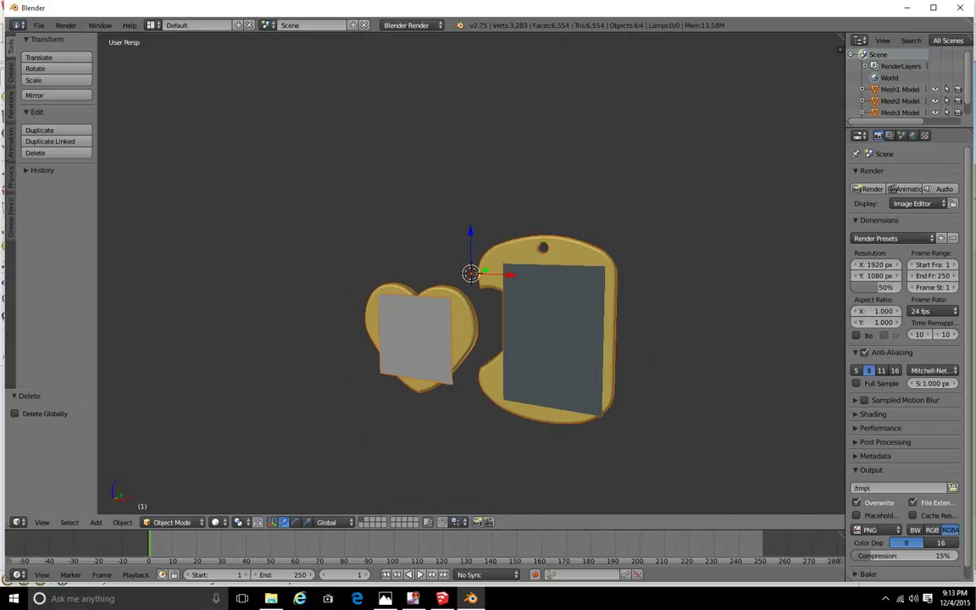
scroll(470, 273, "up", 3)
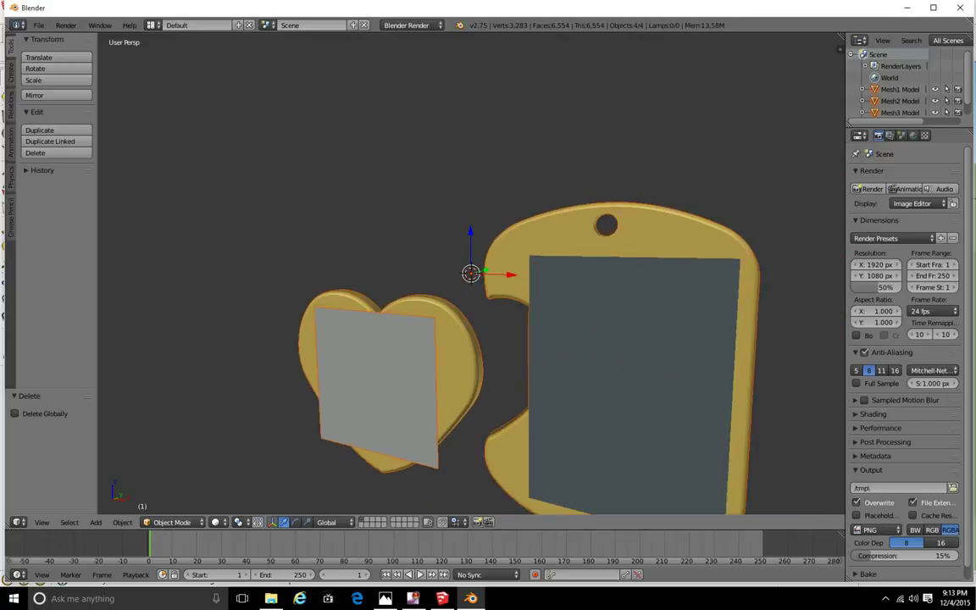
right_click(467, 367)
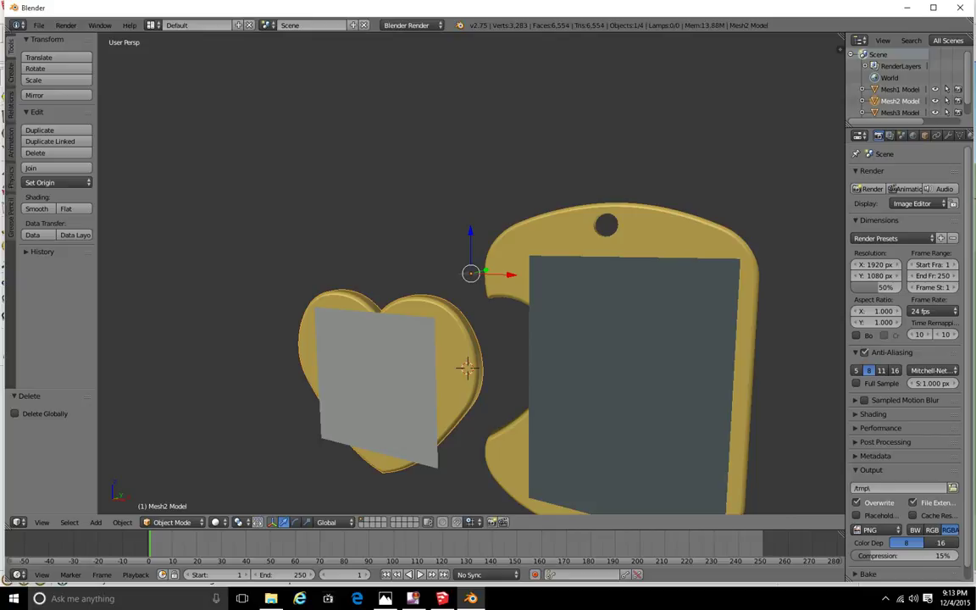
right_click(467, 367, "shift")
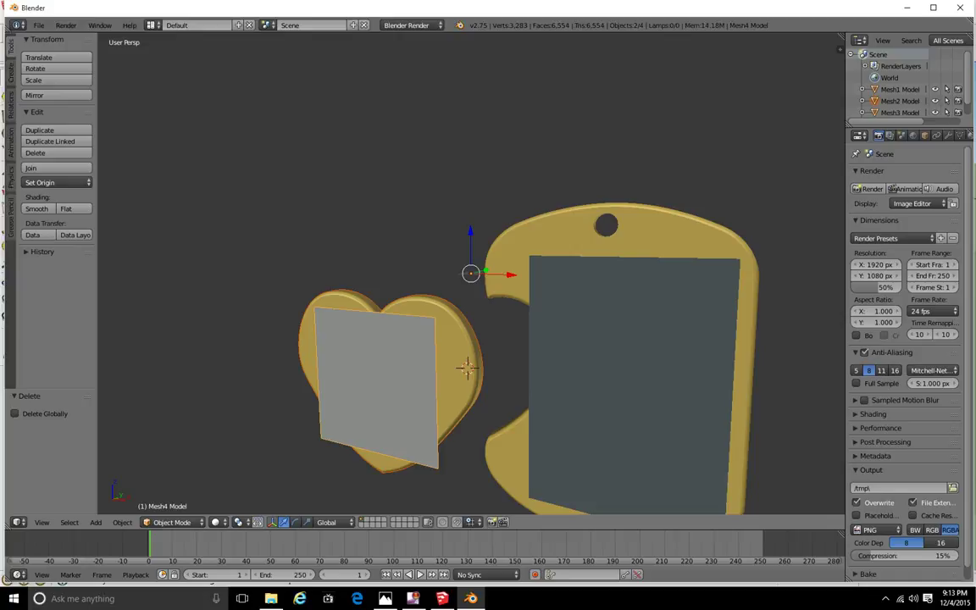
key("ctrl+j")
Join the tag pendant and its rectangular face panel into one object
scroll(470, 274, "down", 4)
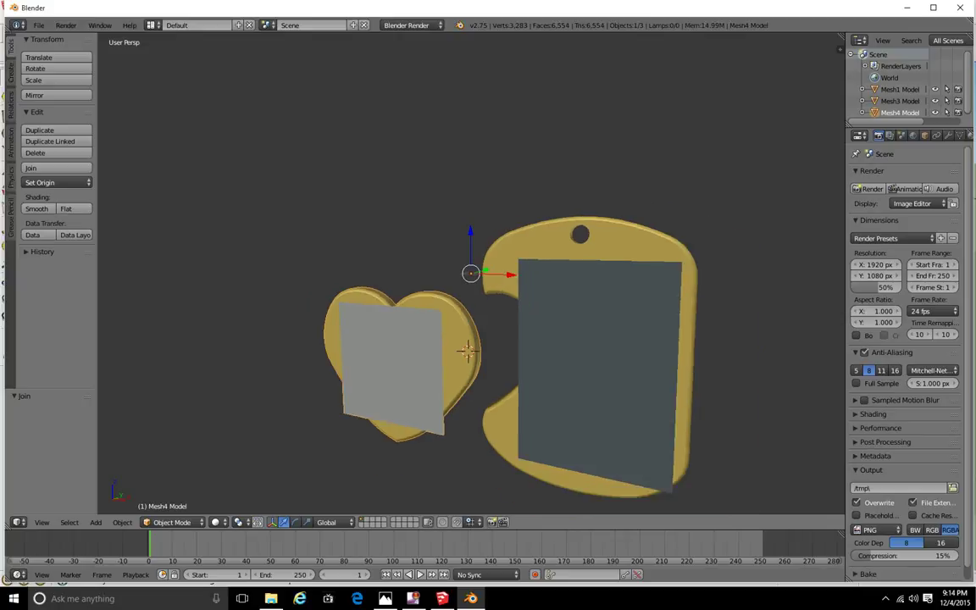
scroll(470, 273, "up", 3)
right_click(467, 350)
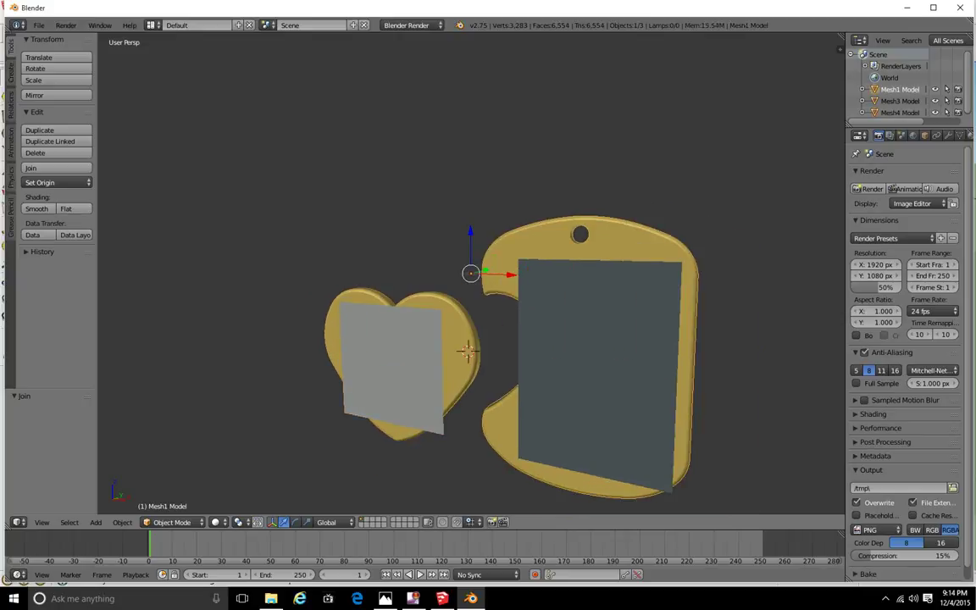
right_click(466, 350, "shift")
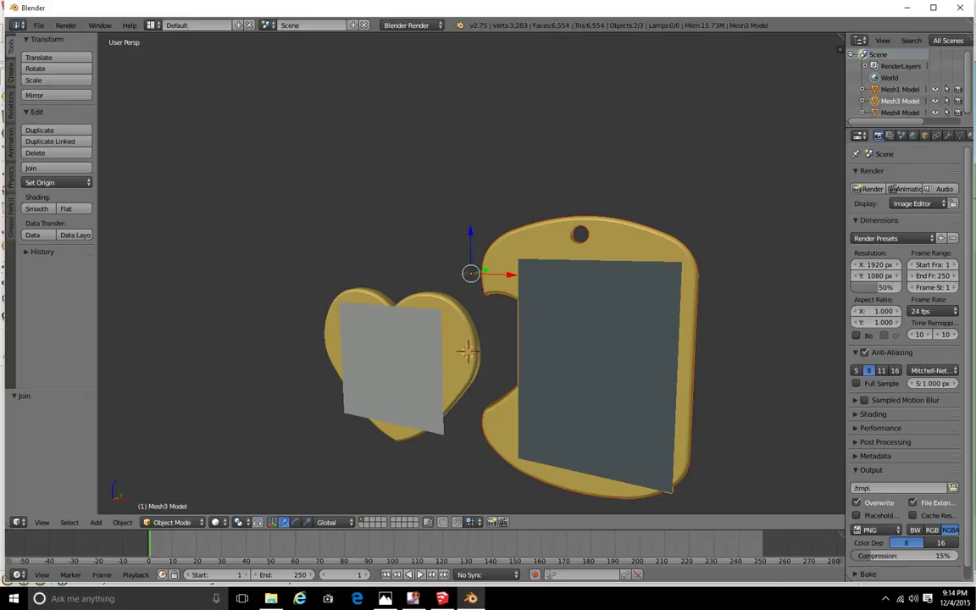
key("ctrl+j")
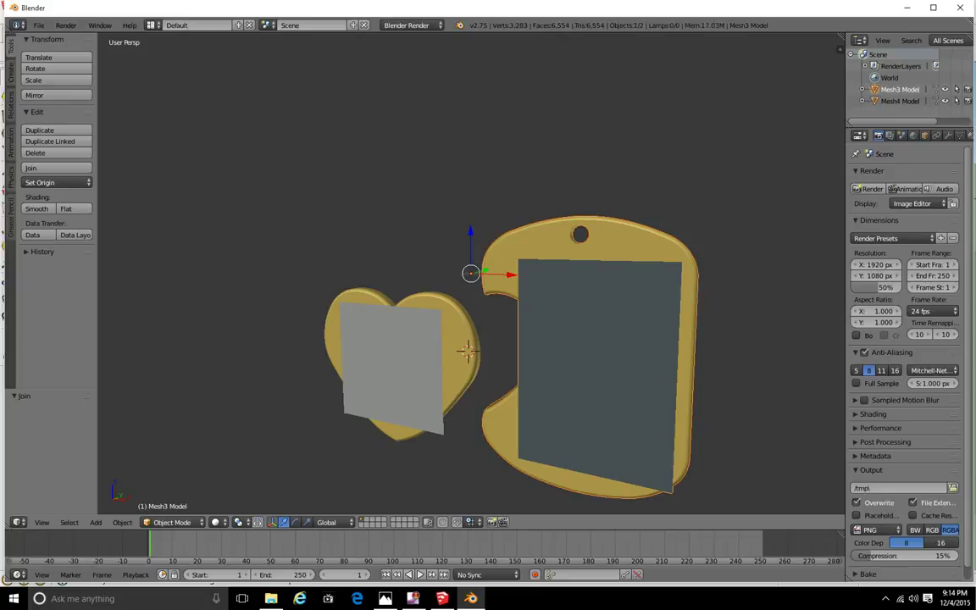
Export the scene to the Desktop as a Collada file named pen
scroll(467, 350, "down", 5)
scroll(467, 367, "up", 7)
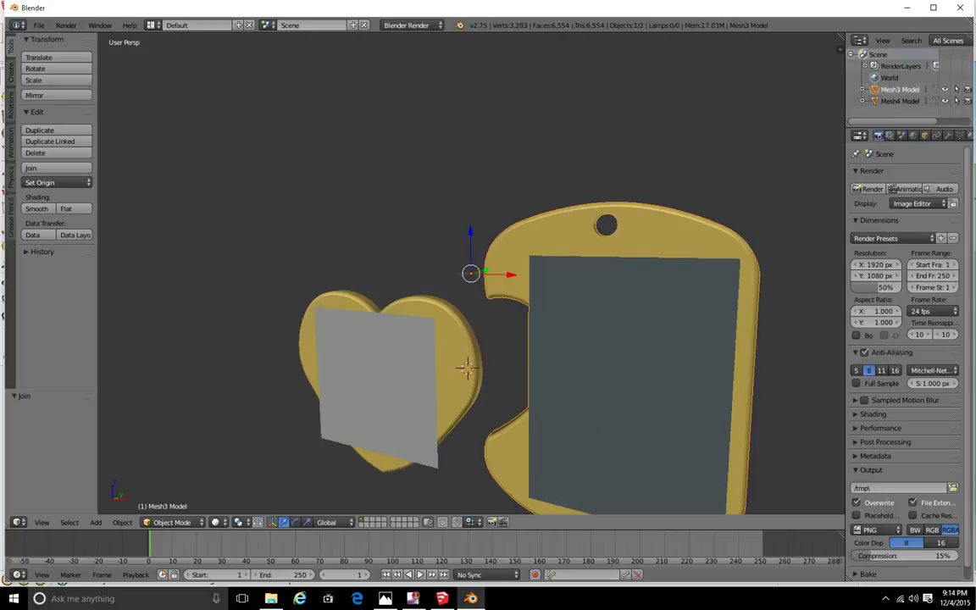
mouse_move(467, 367)
middle_mouse_down()
mouse_move(484, 331)
mouse_move(457, 366)
mouse_move(474, 298)
mouse_move(477, 350)
middle_mouse_up()
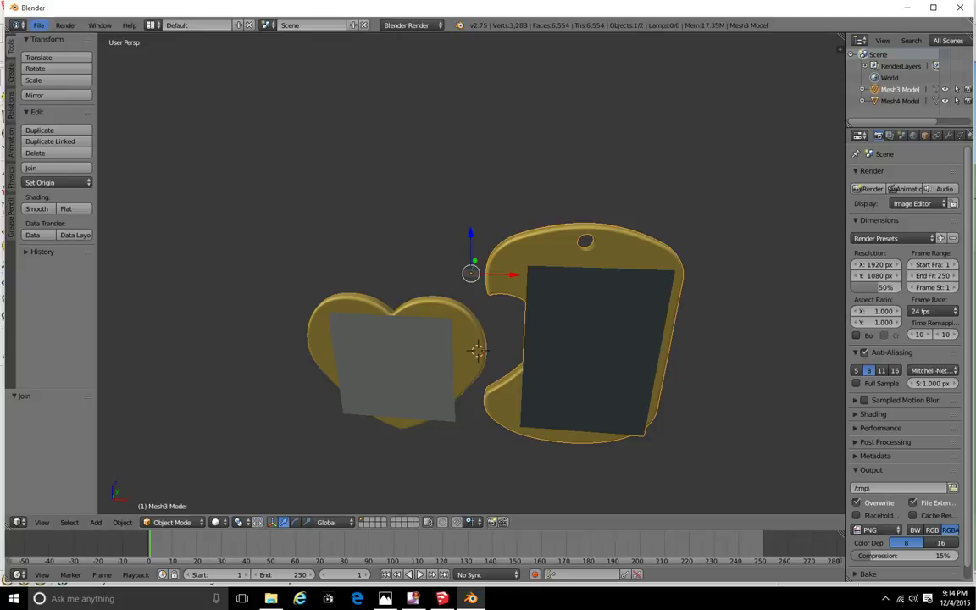
left_click(39, 25)
mouse_move(85, 247)
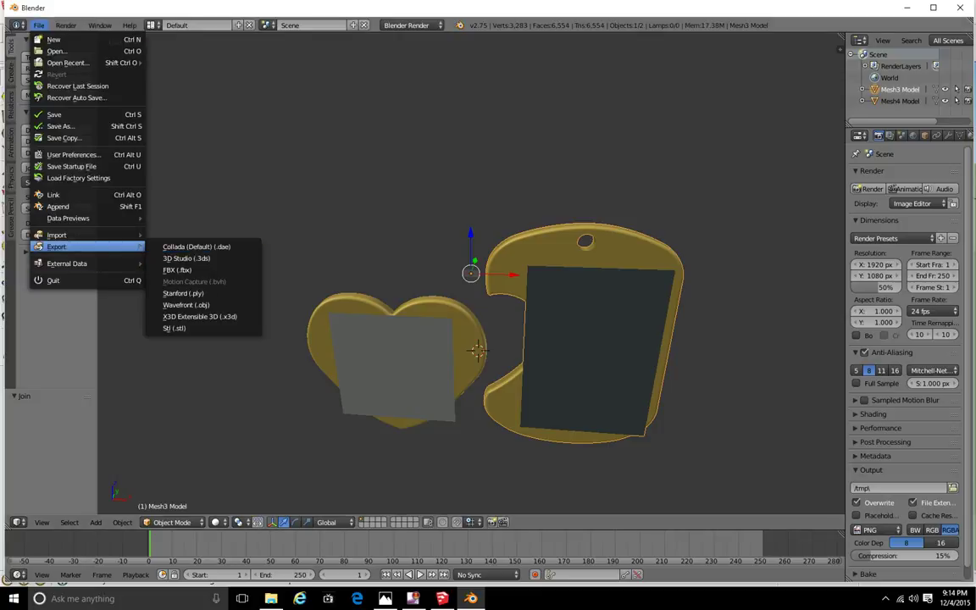
left_click(197, 247)
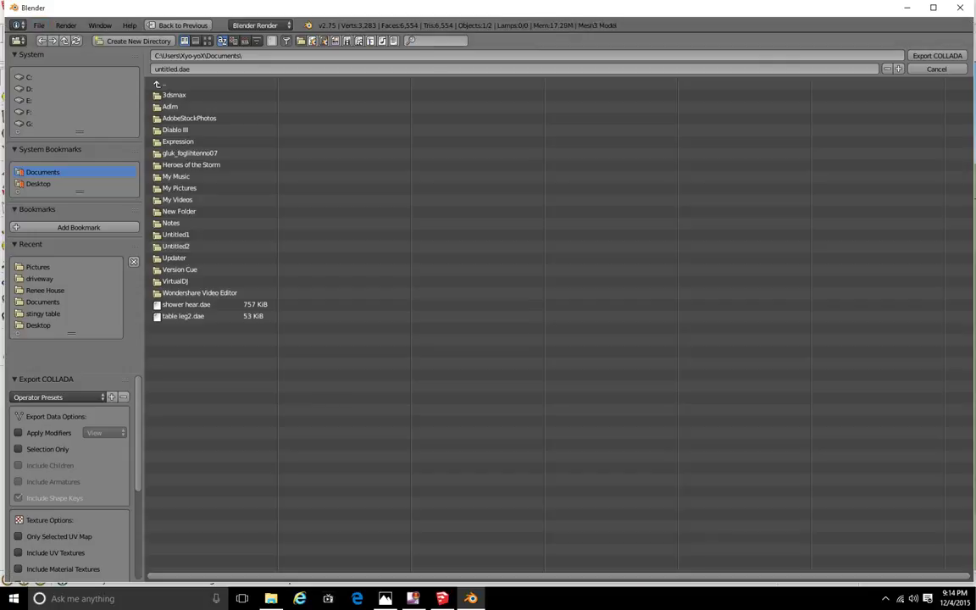
left_click(39, 325)
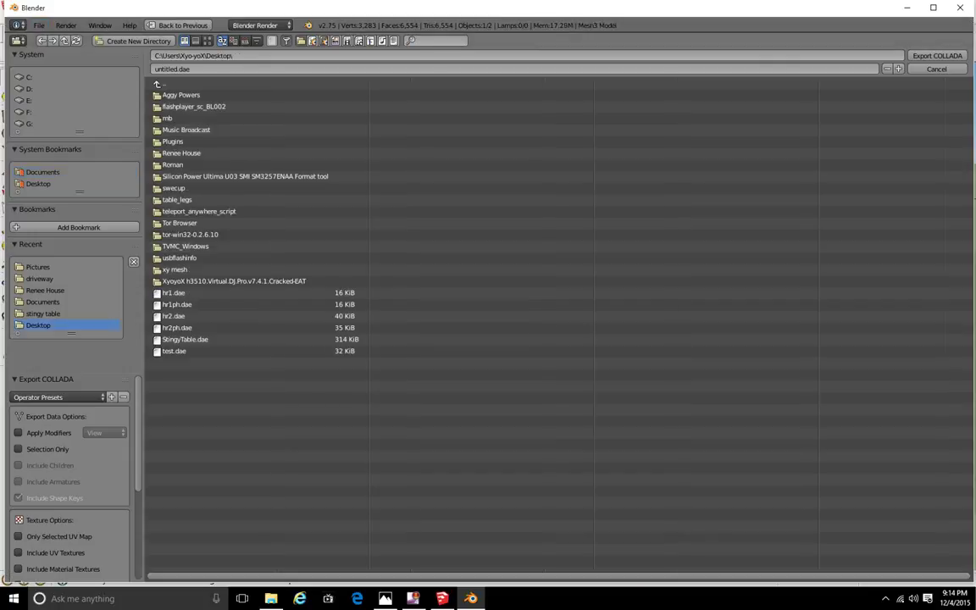
left_click(191, 70)
type("pen")
left_click(937, 56)
left_click(937, 56)
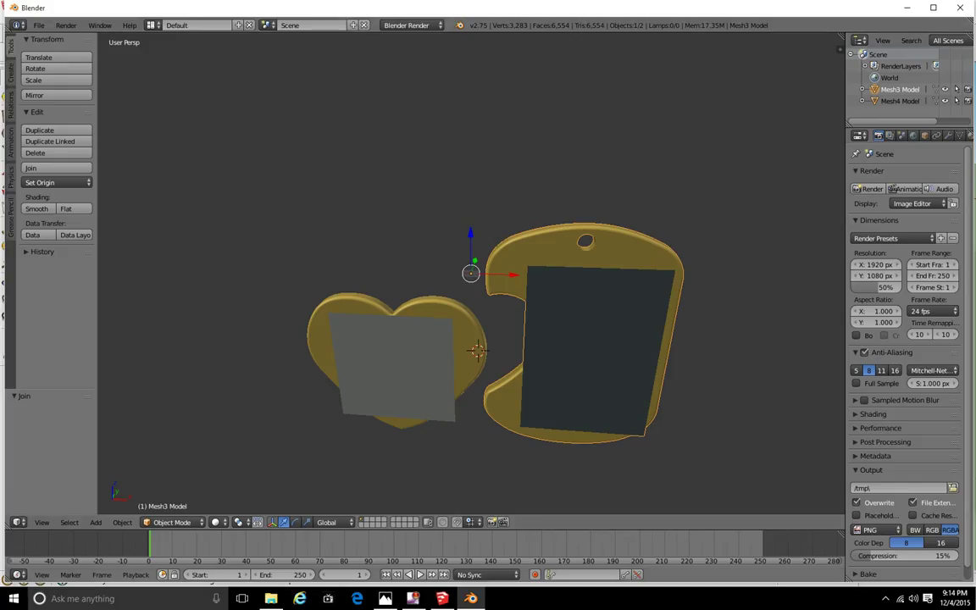
left_click(885, 597)
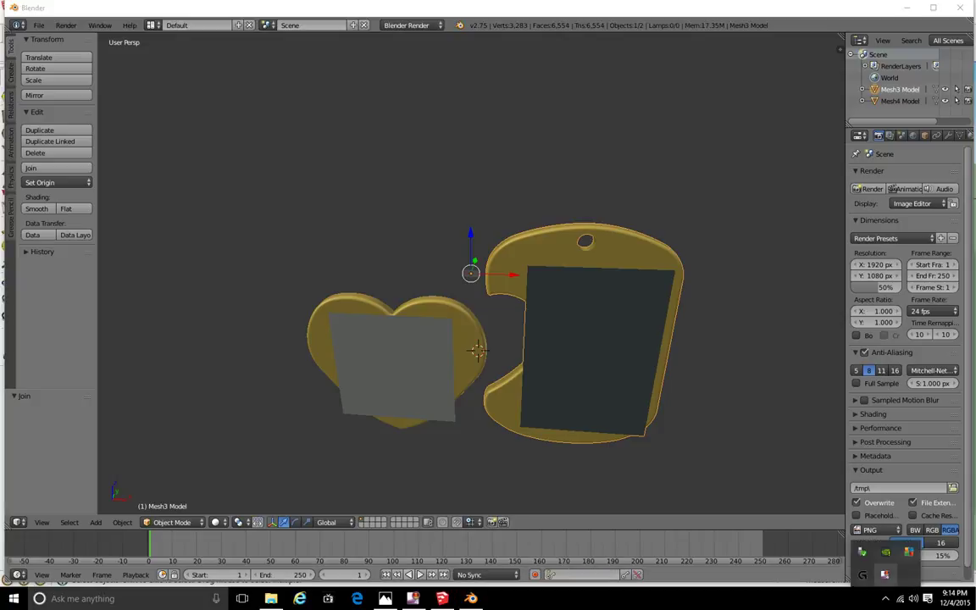
right_click(884, 576)
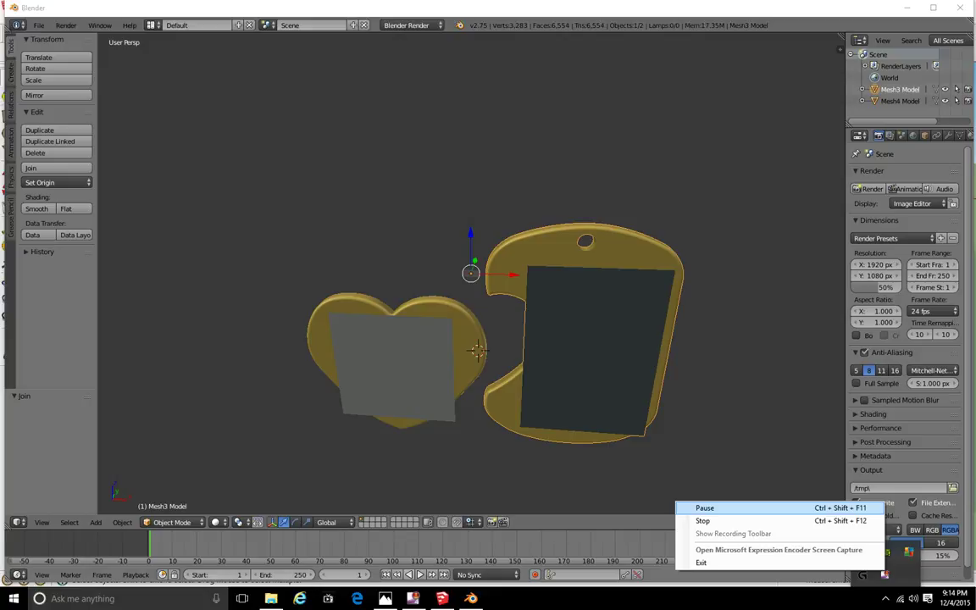
left_click(729, 507)
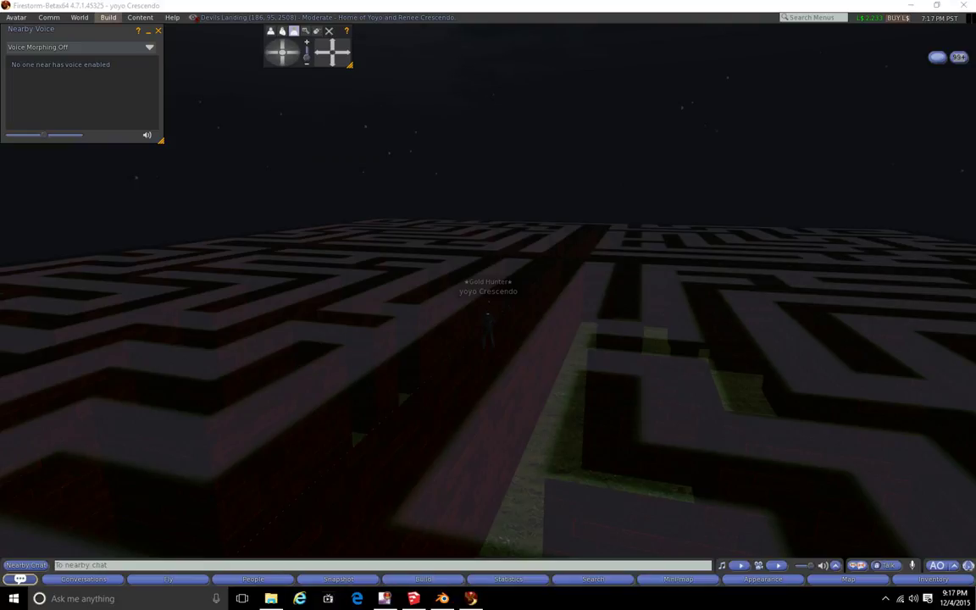
In the Firestorm viewer, start a mesh model upload and load pen.dae from the Desktop
left_click(109, 17)
mouse_move(116, 166)
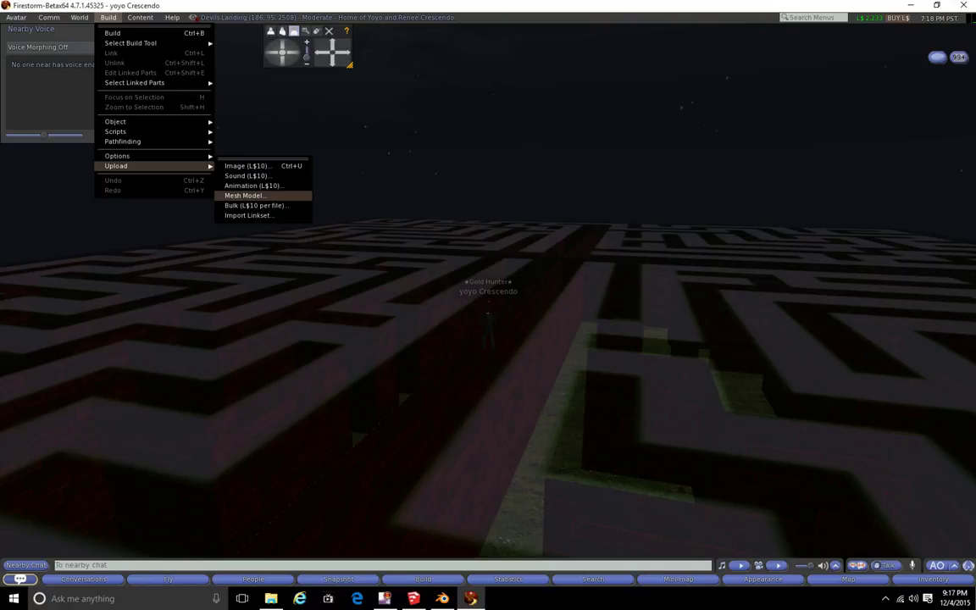
left_click(244, 195)
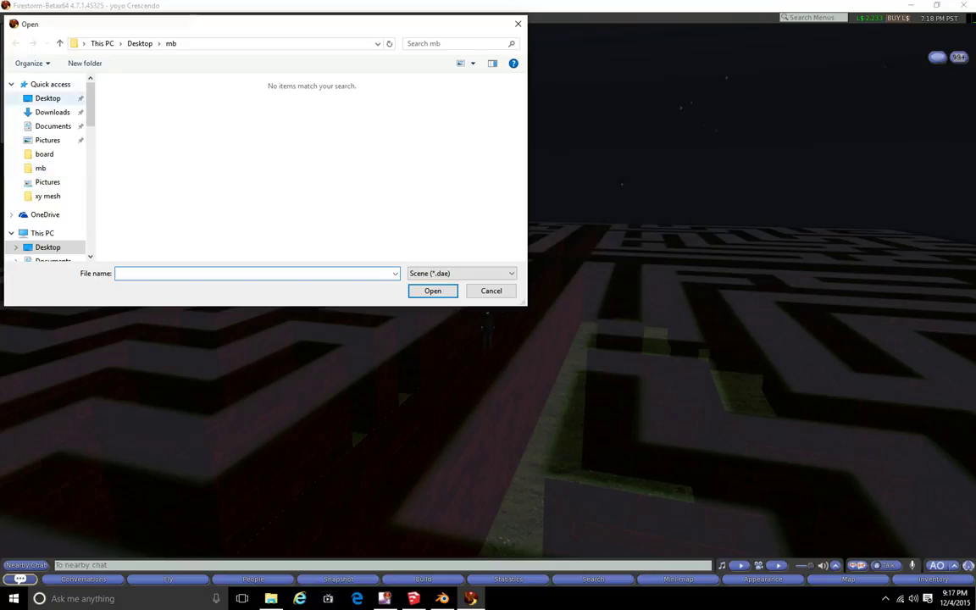
left_click(48, 98)
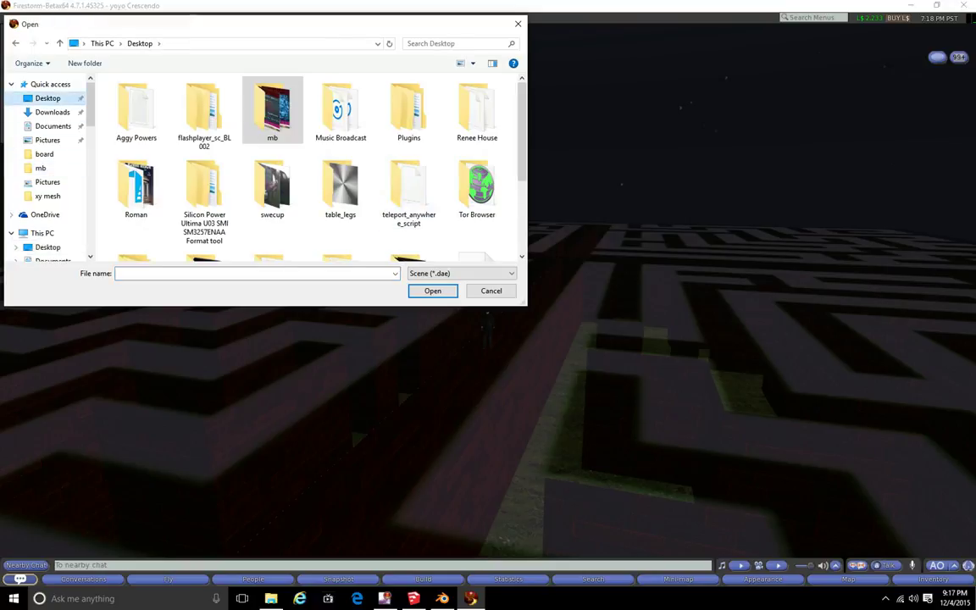
scroll(305, 165, "down", 2)
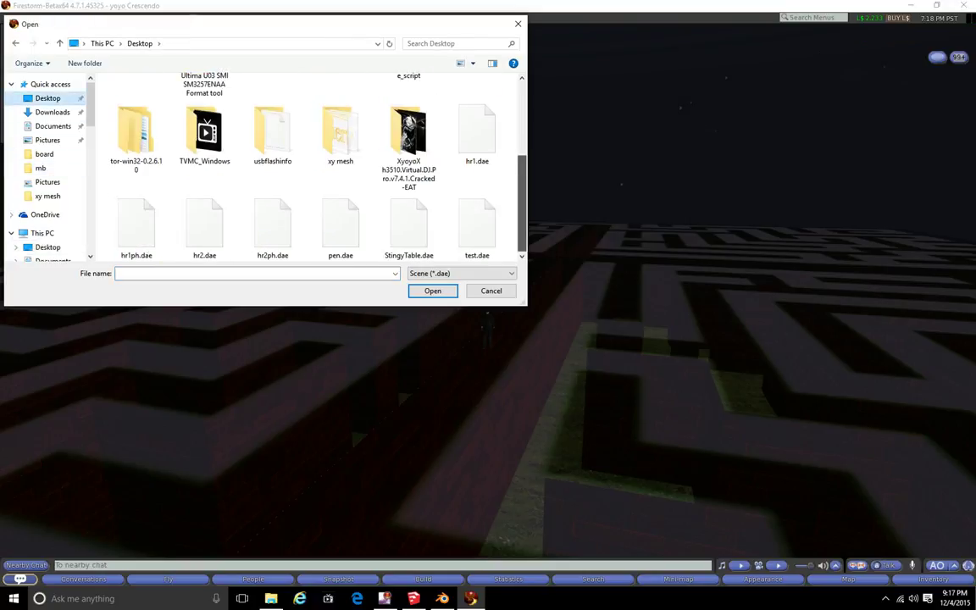
left_click(340, 224)
left_click(433, 291)
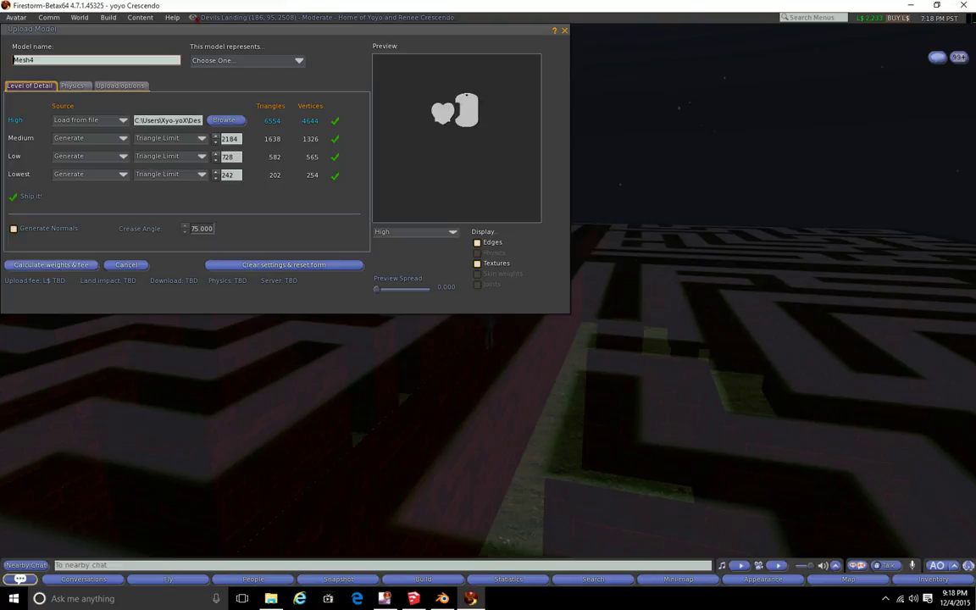
Keep the medium level of detail on Triangle Limit, calculate the upload weights and fee, and return to the level-of-detail settings
left_click(186, 139)
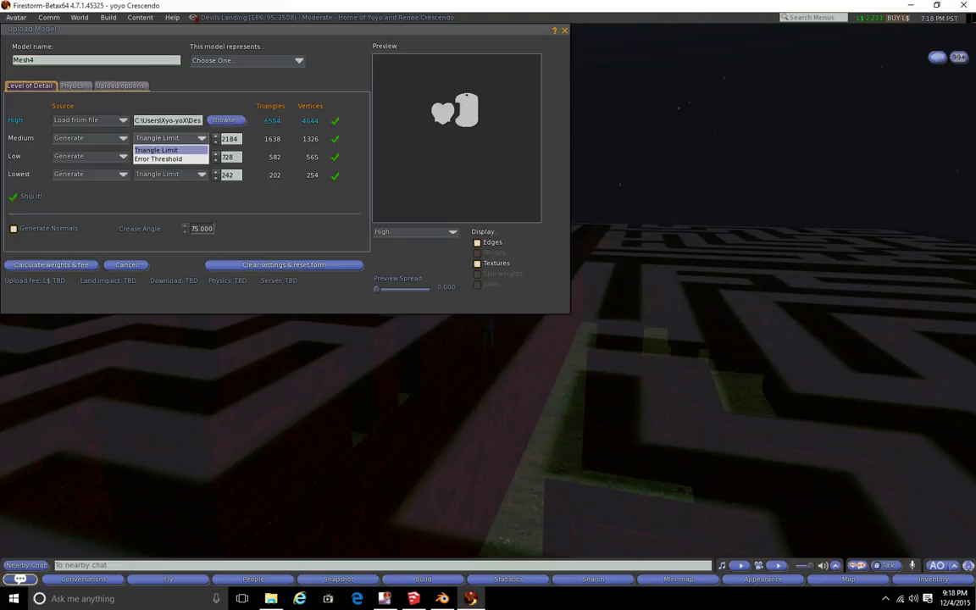
left_click(169, 150)
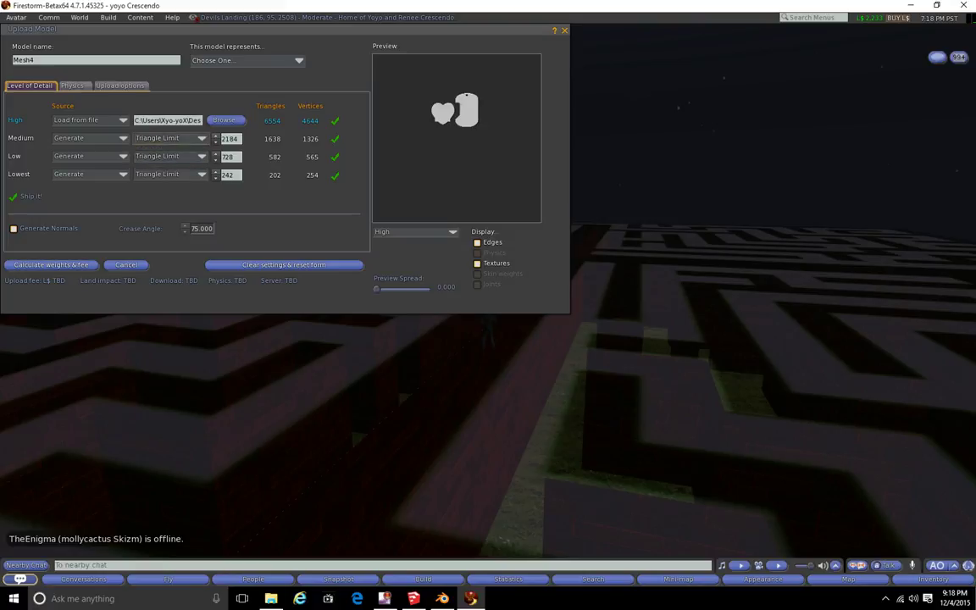
left_click(119, 85)
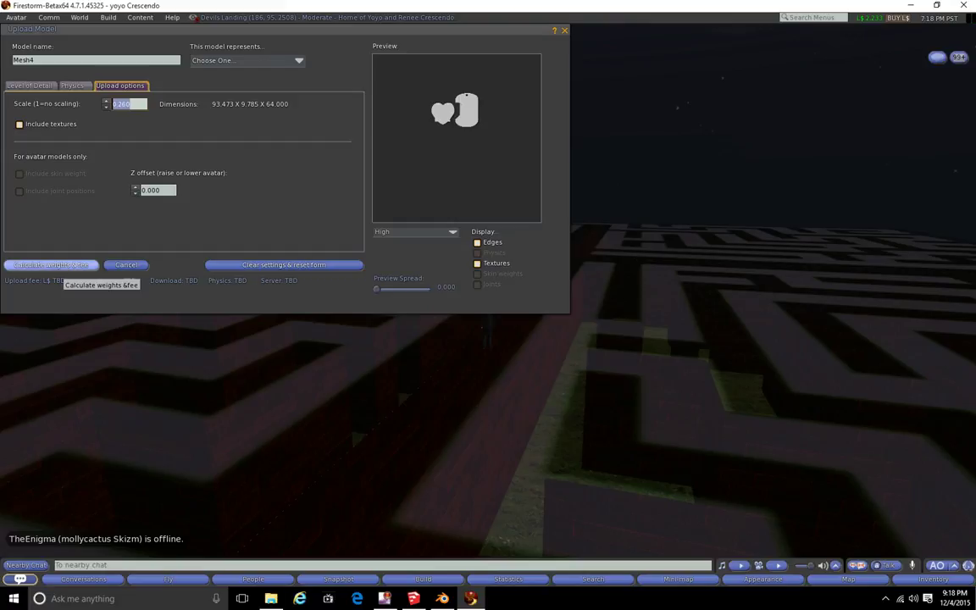
left_click(59, 265)
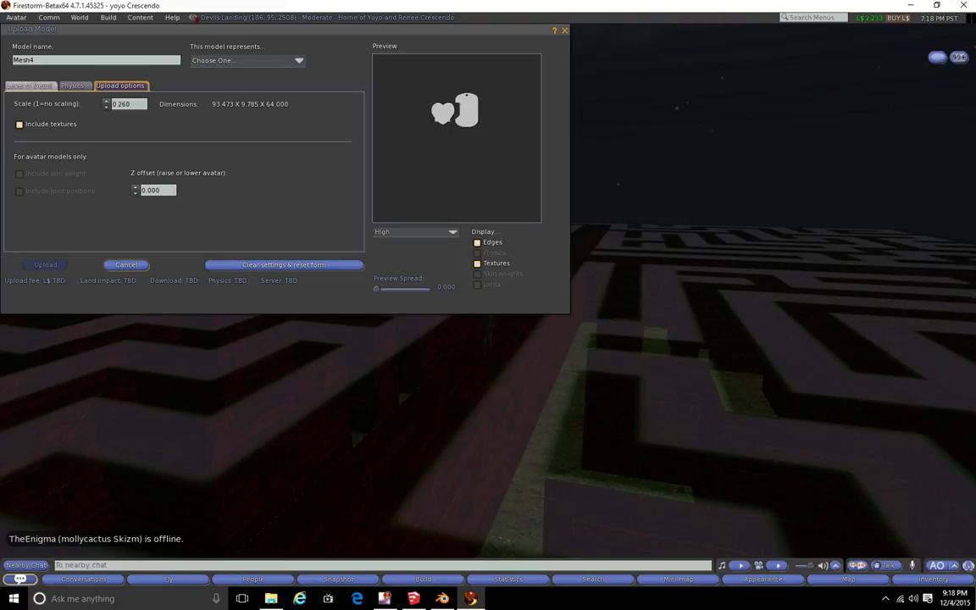
left_click(29, 85)
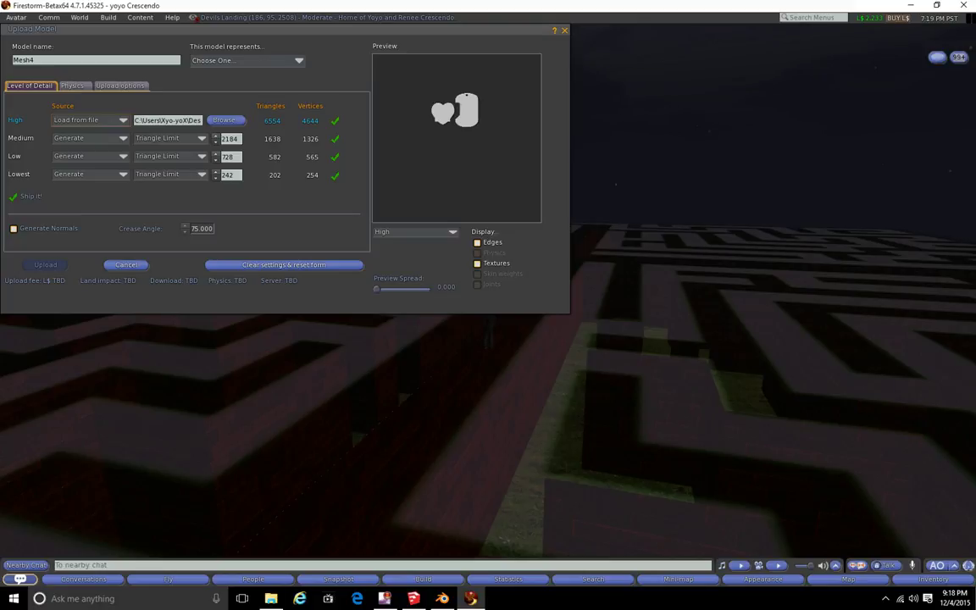
Restart the mesh model upload with pen.dae from the Desktop and calculate the weights and fee again
left_click(564, 30)
left_click(109, 18)
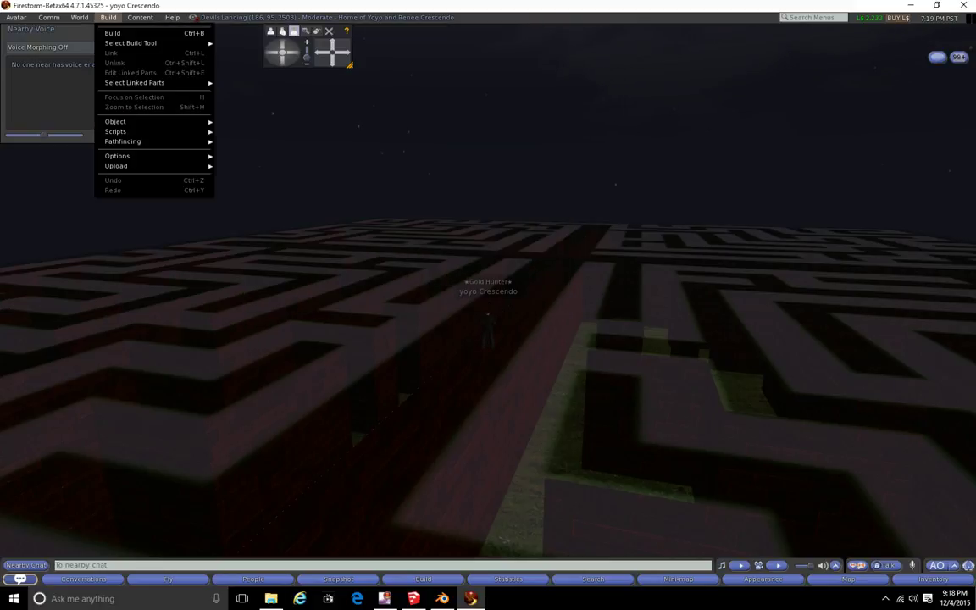
mouse_move(117, 166)
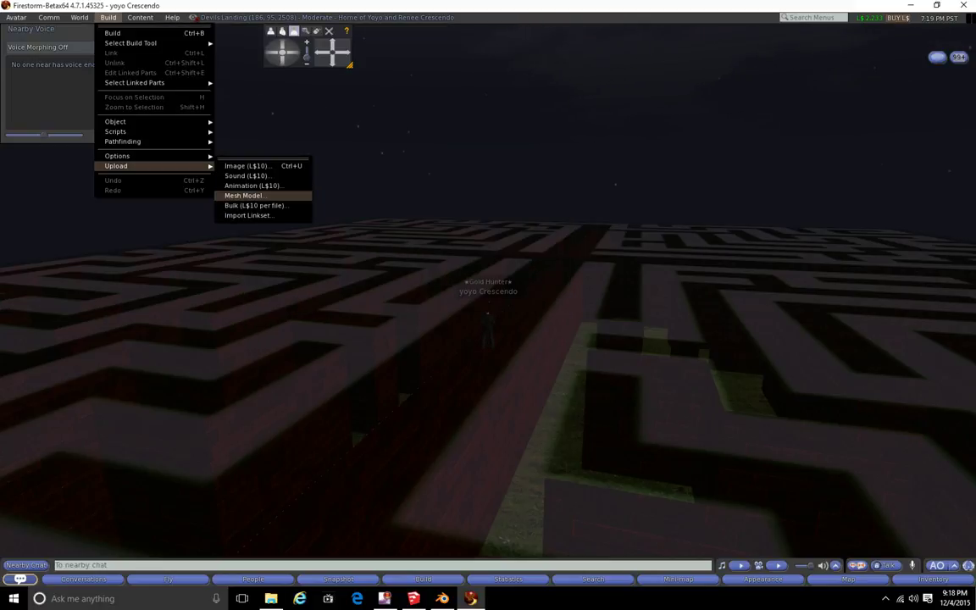
left_click(246, 196)
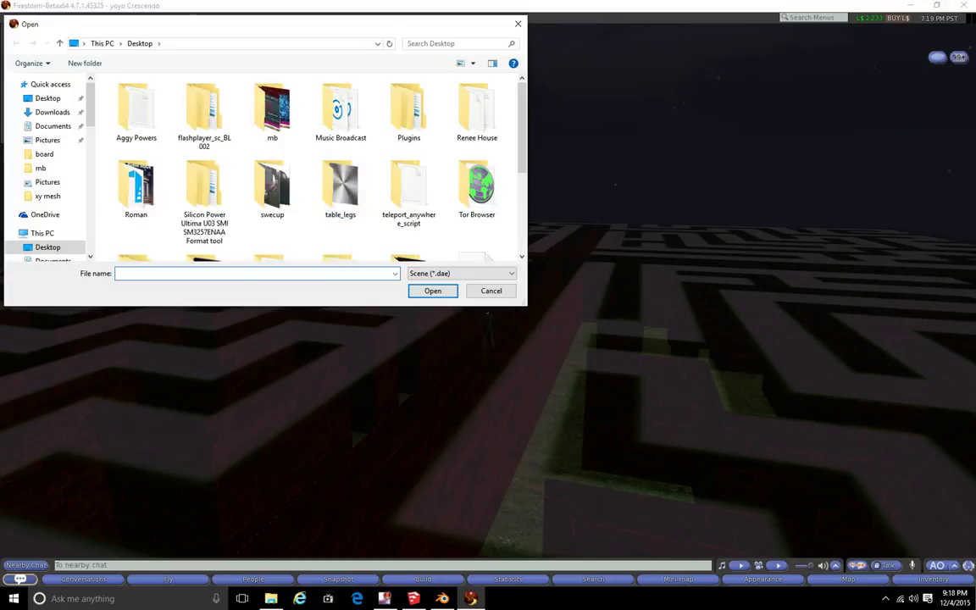
scroll(399, 128, "down", 3)
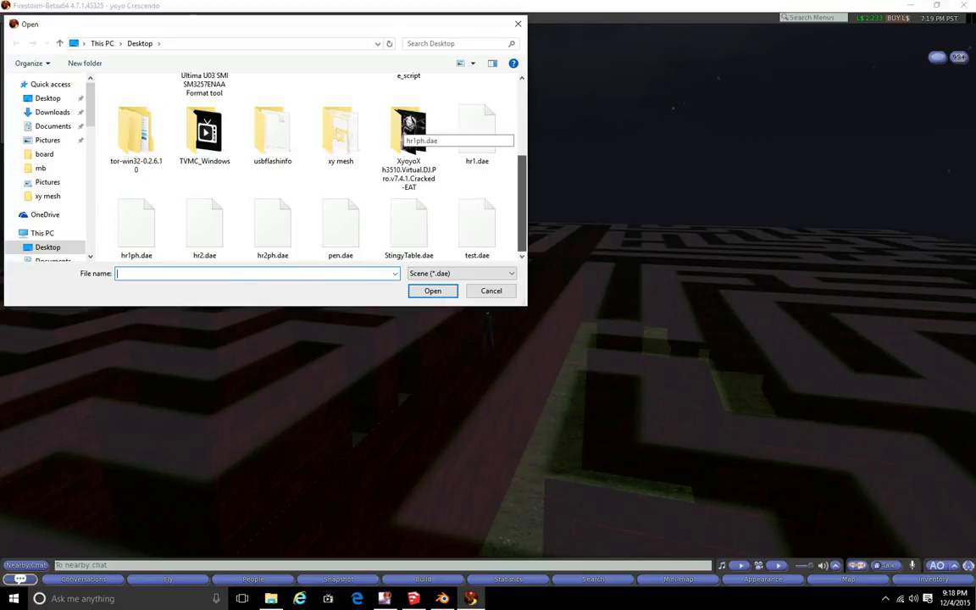
key("Return")
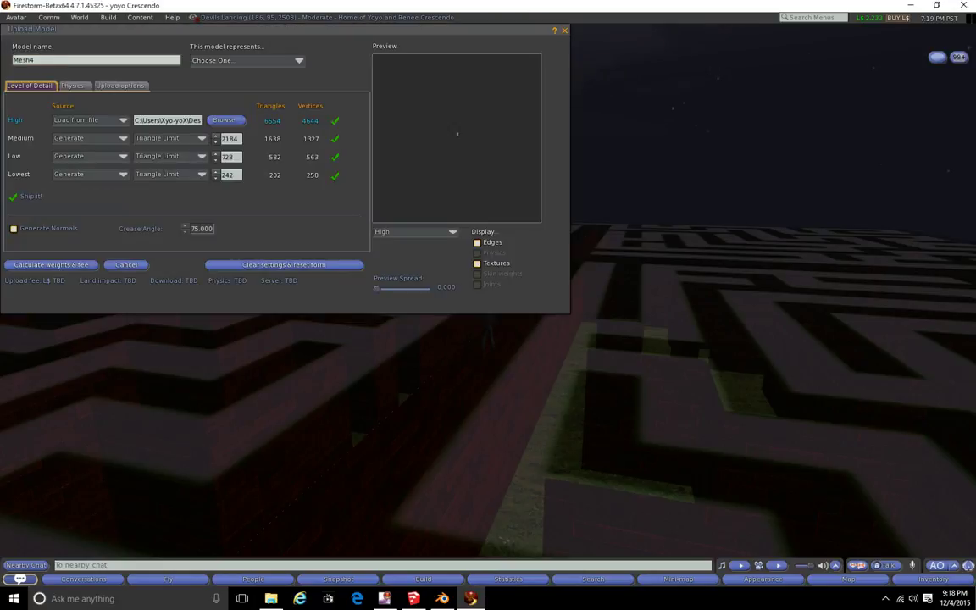
left_click(51, 265)
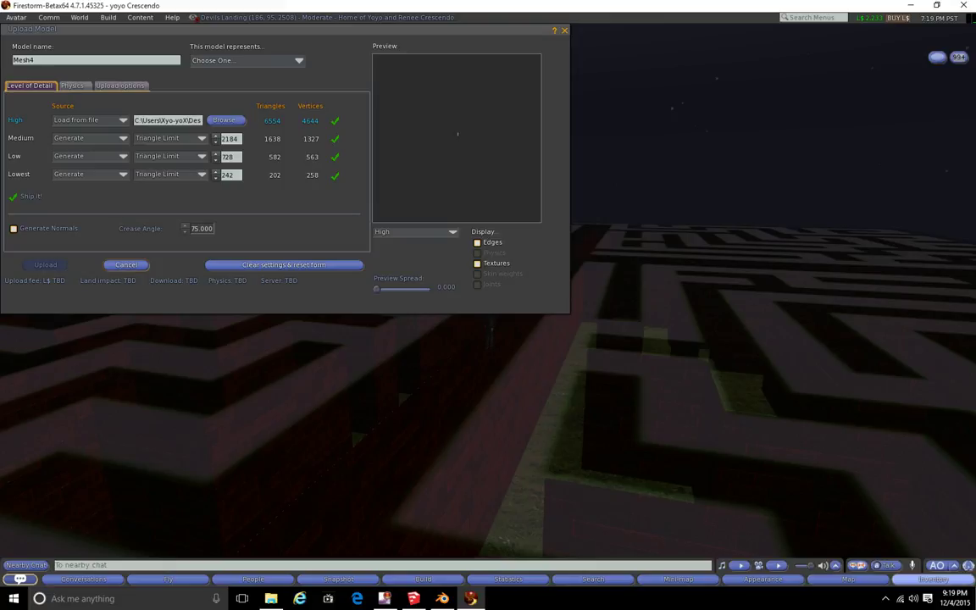
left_click(886, 599)
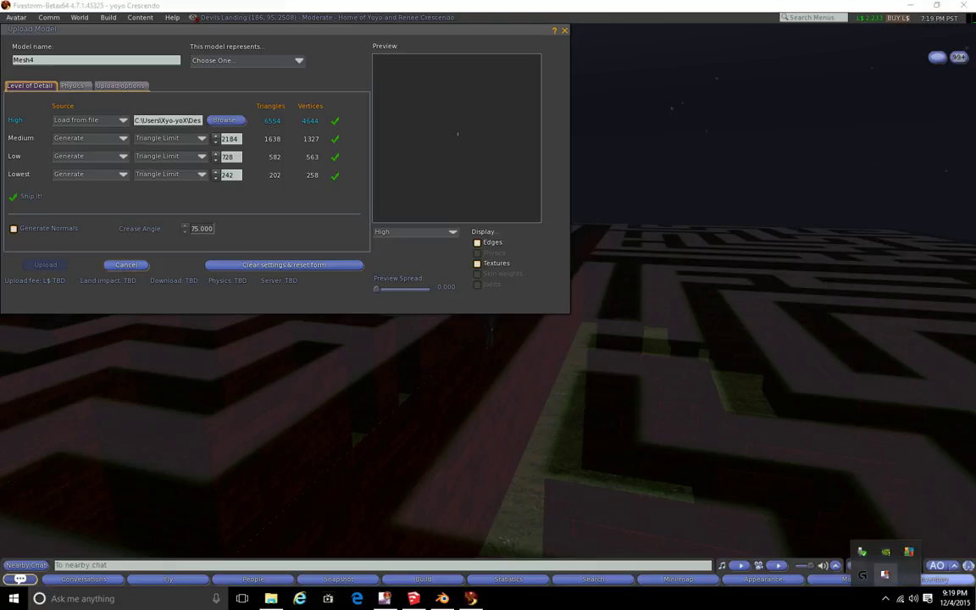
right_click(885, 574)
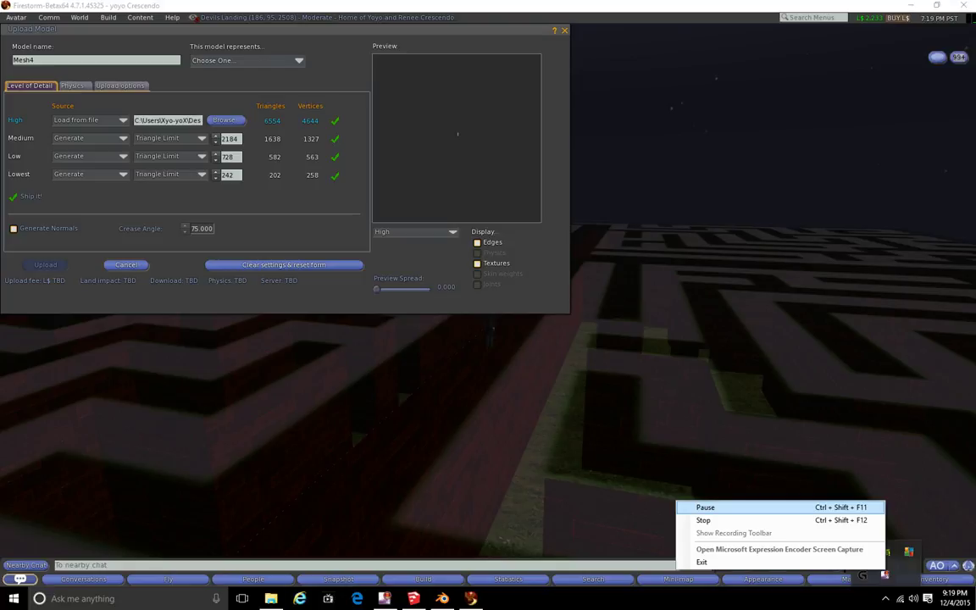
left_click(705, 507)
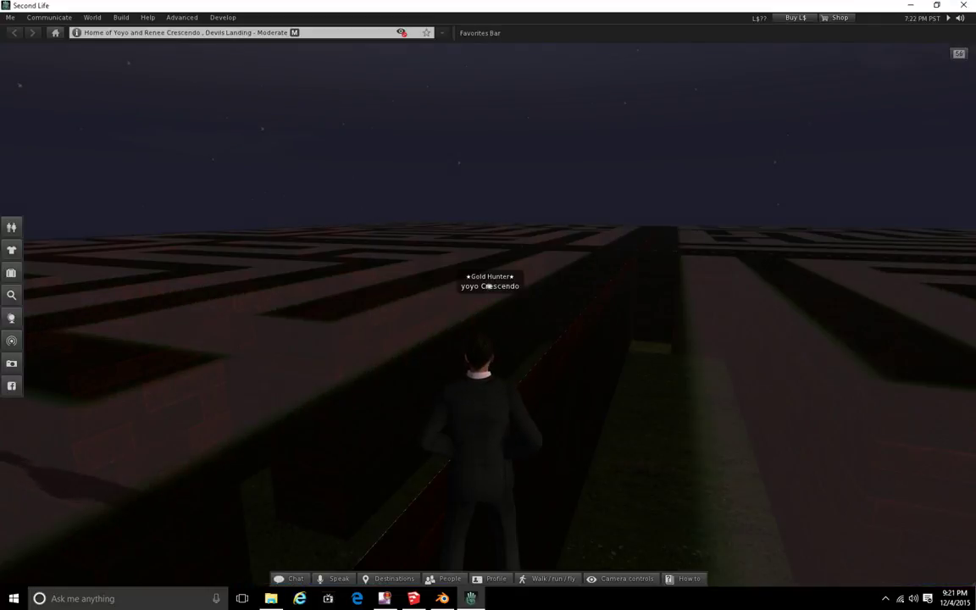
In the Second Life viewer, start a model upload and load pen.dae from the Desktop
left_click_drag(488, 310, 576, 310, "alt")
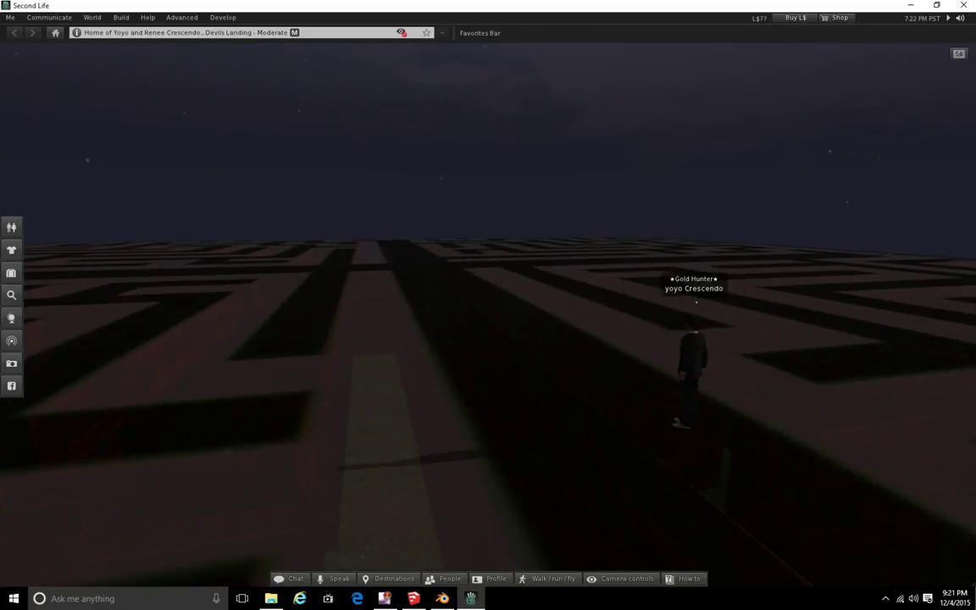
left_click(121, 17)
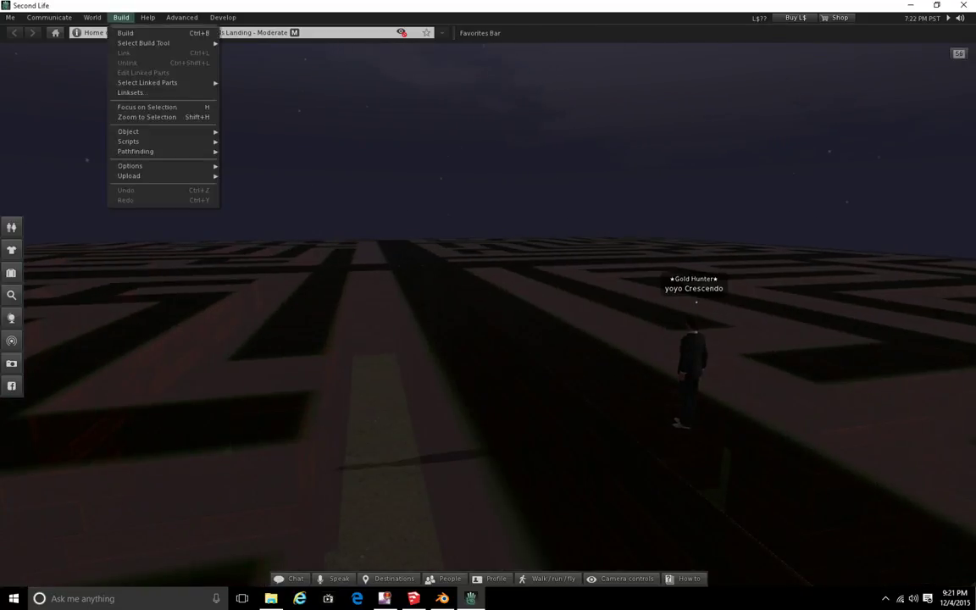
mouse_move(132, 175)
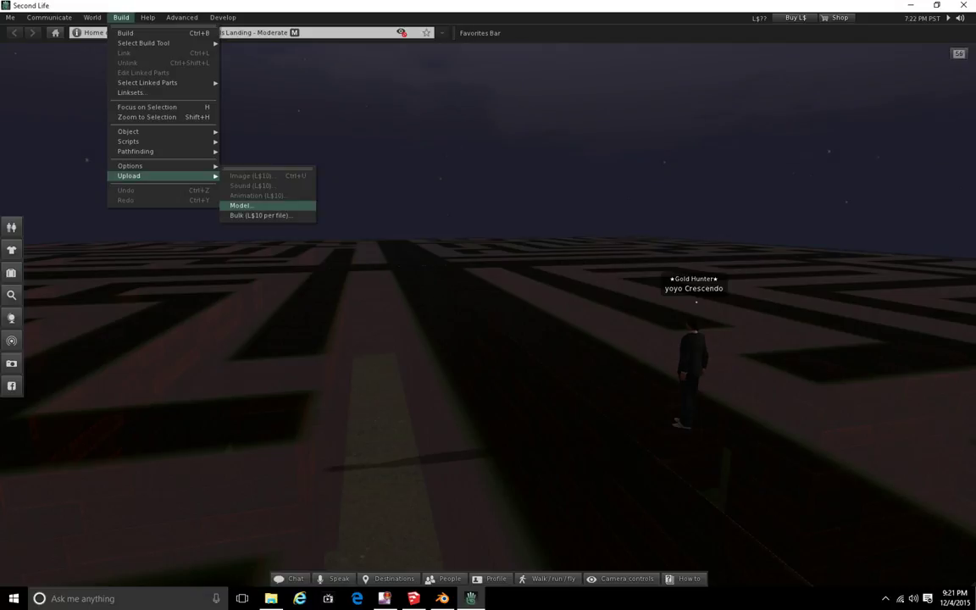
left_click(241, 206)
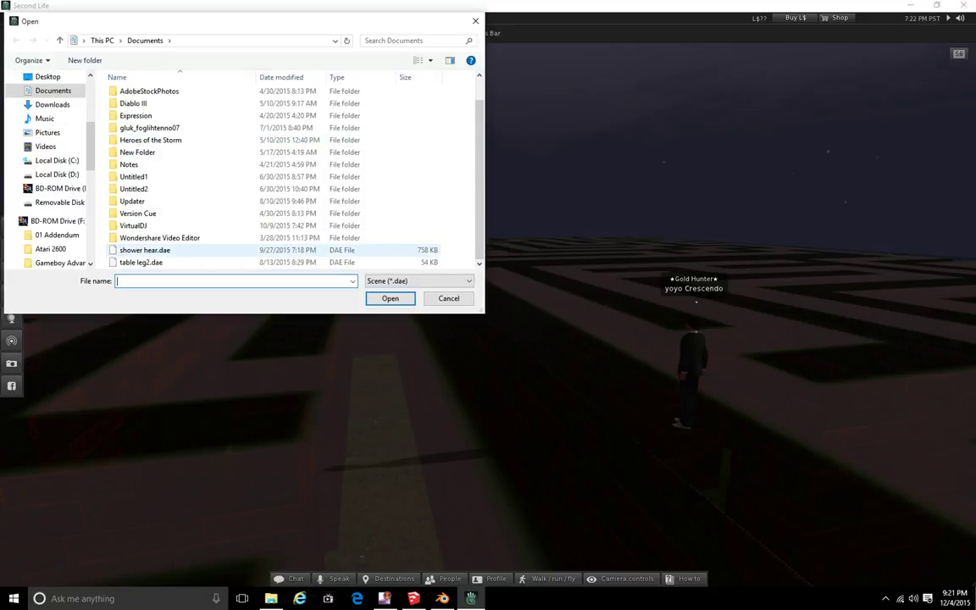
left_click(48, 77)
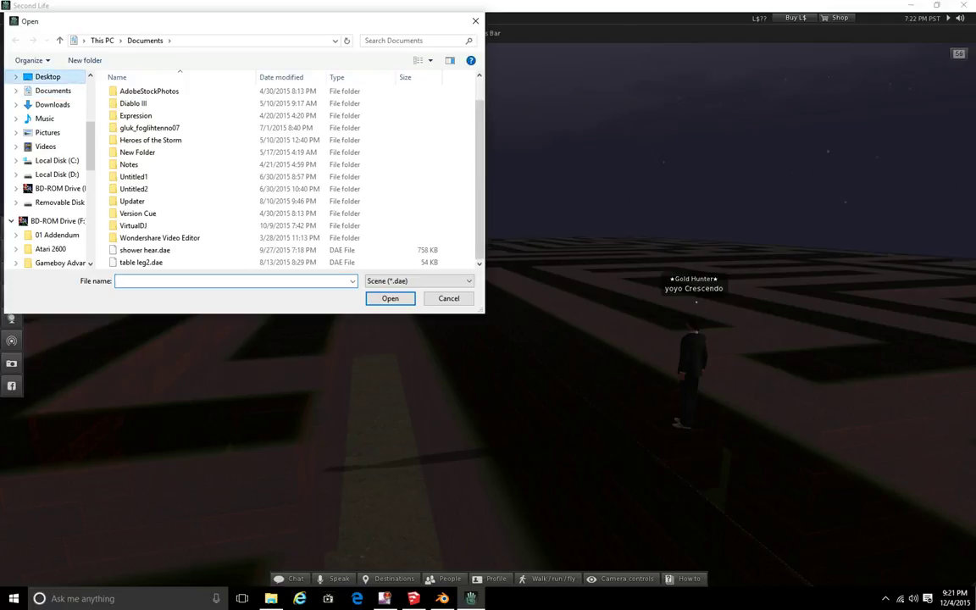
scroll(356, 140, "down", 5)
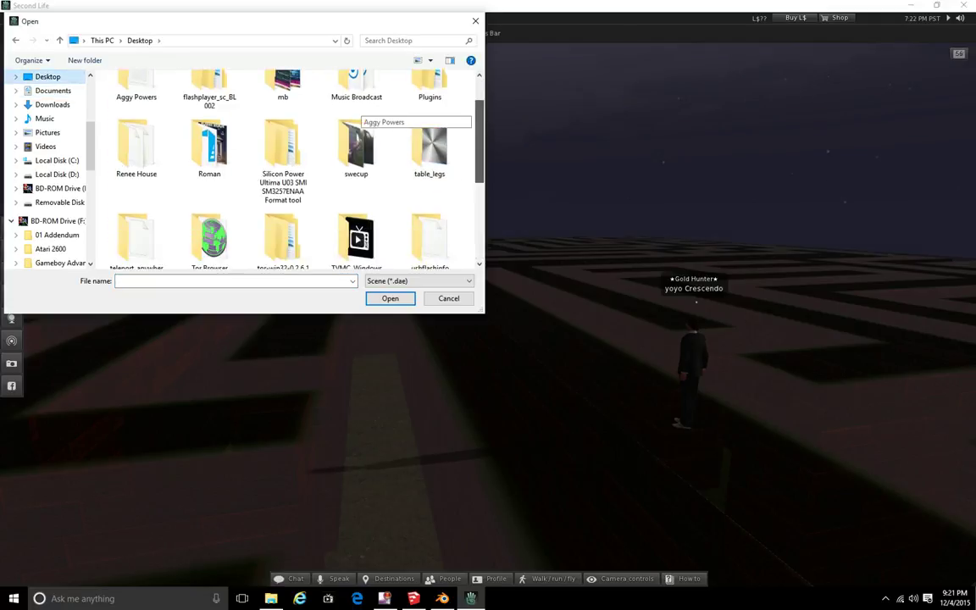
left_click(210, 233)
left_click(390, 298)
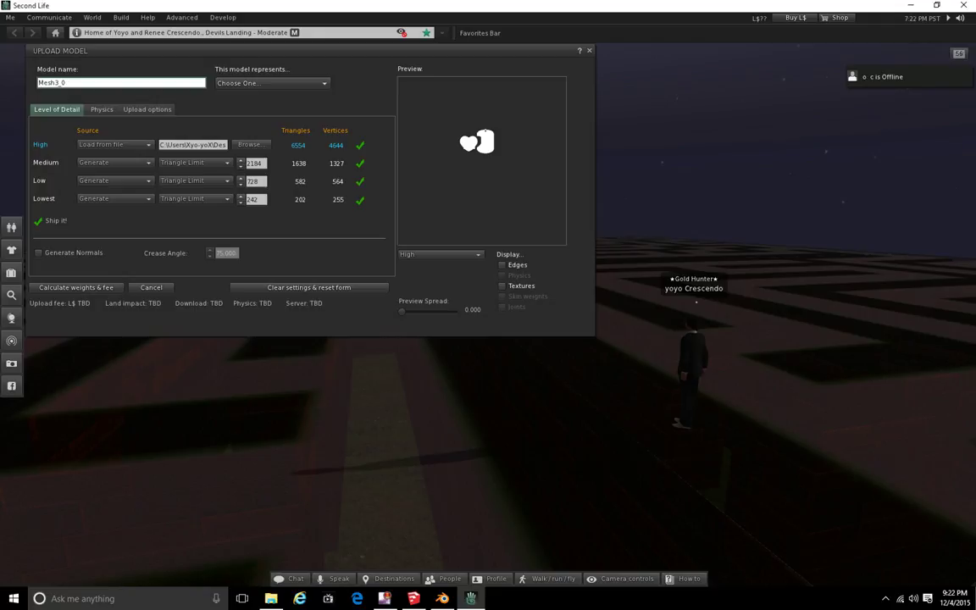
Calculate the model's weights and fee with the default level-of-detail settings and upload it
left_click(75, 287)
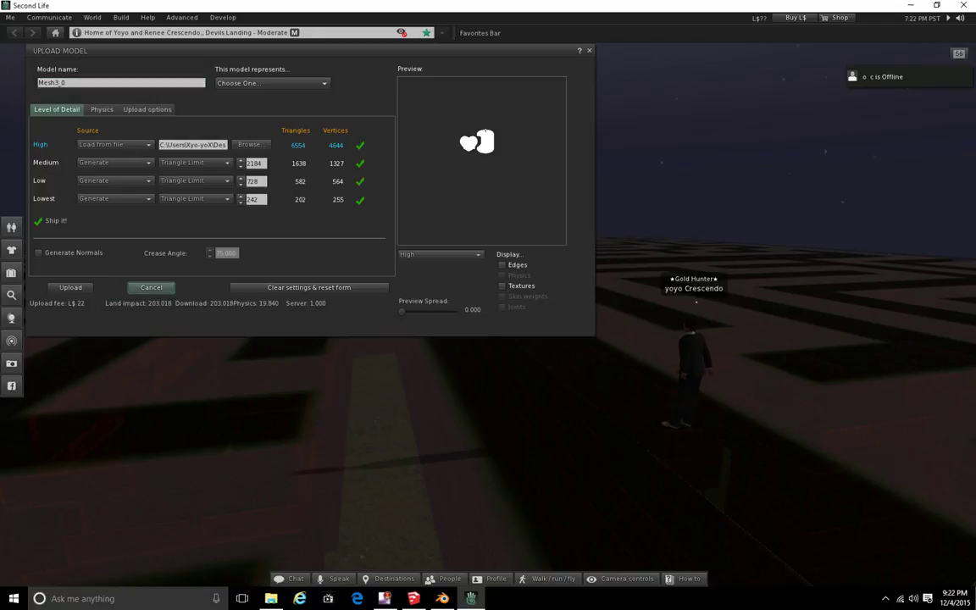
left_click(72, 288)
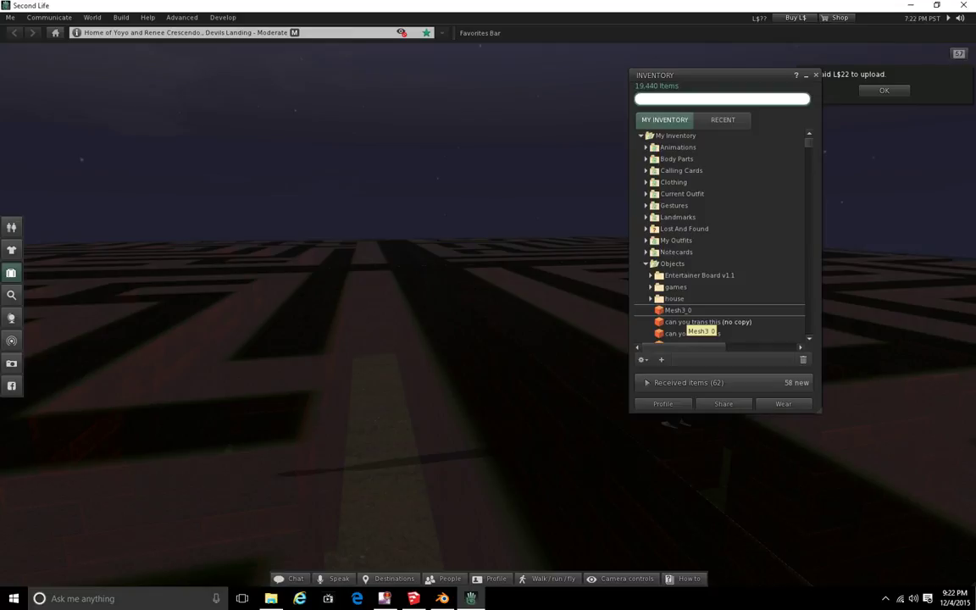
Rename the uploaded Mesh3_0 object in the inventory as pendent
right_click(687, 311)
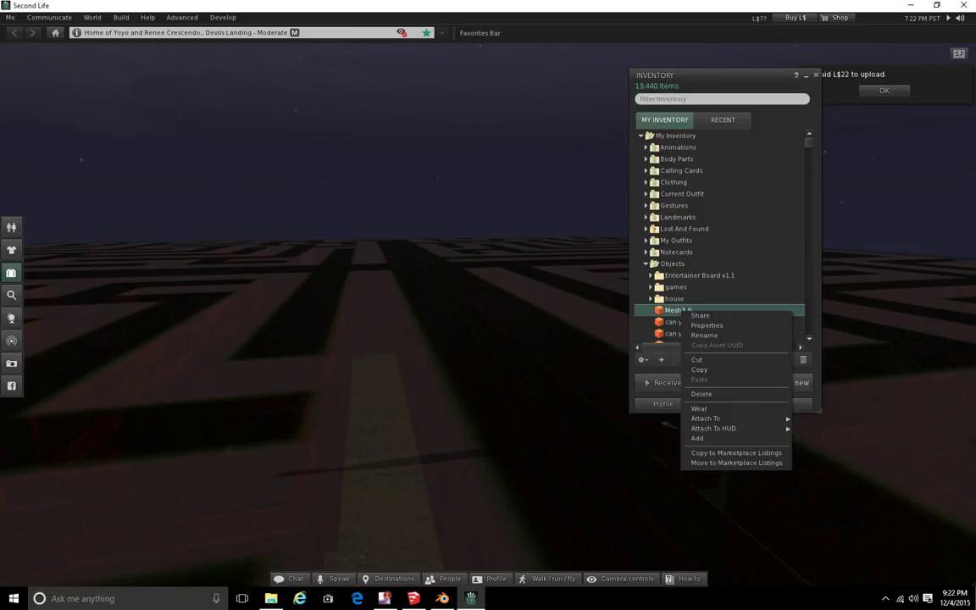
mouse_move(714, 428)
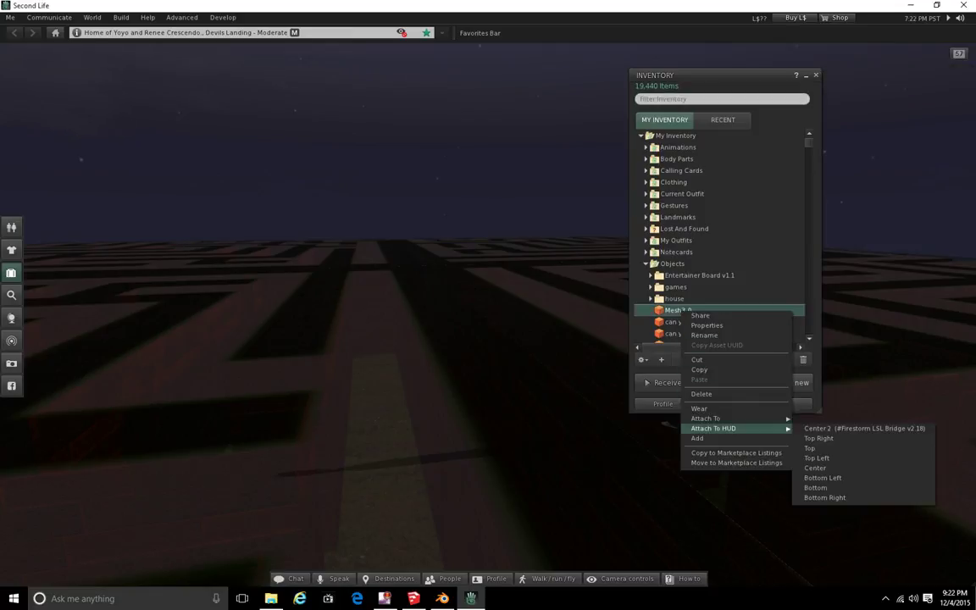
left_click(704, 334)
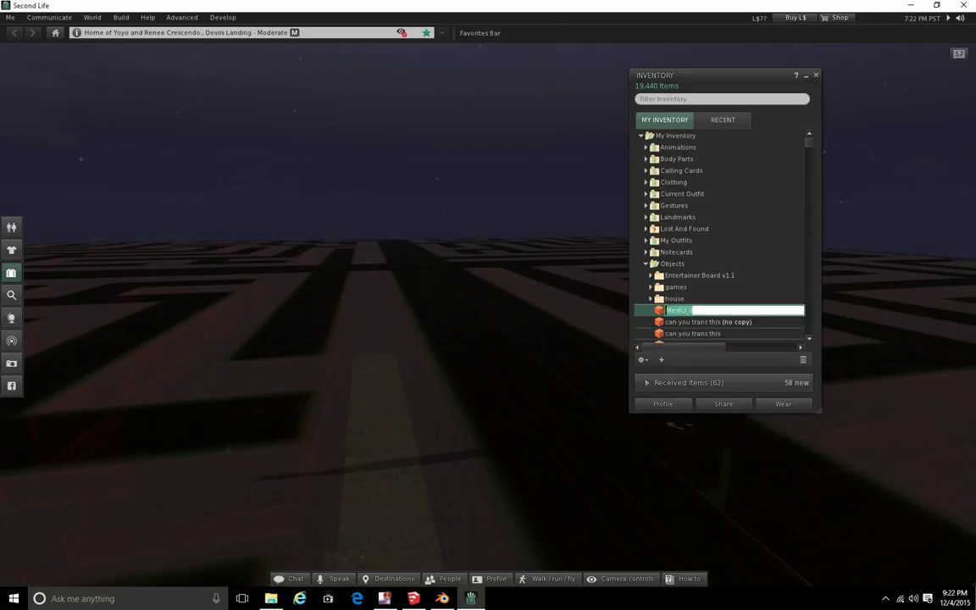
type("per")
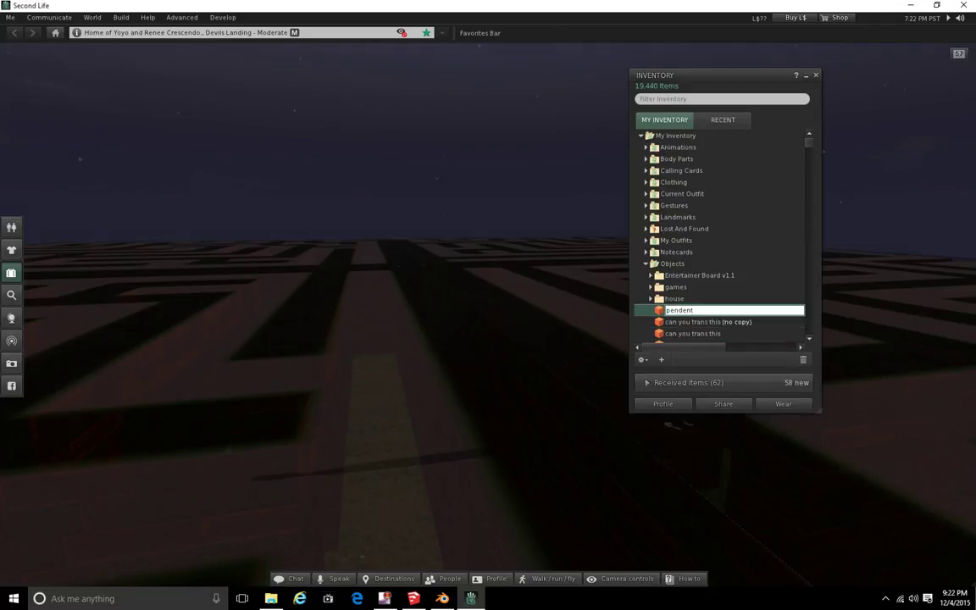
left_click(708, 323)
Place the pendent object from the inventory into the world above the maze and open it for editing
left_click(679, 310)
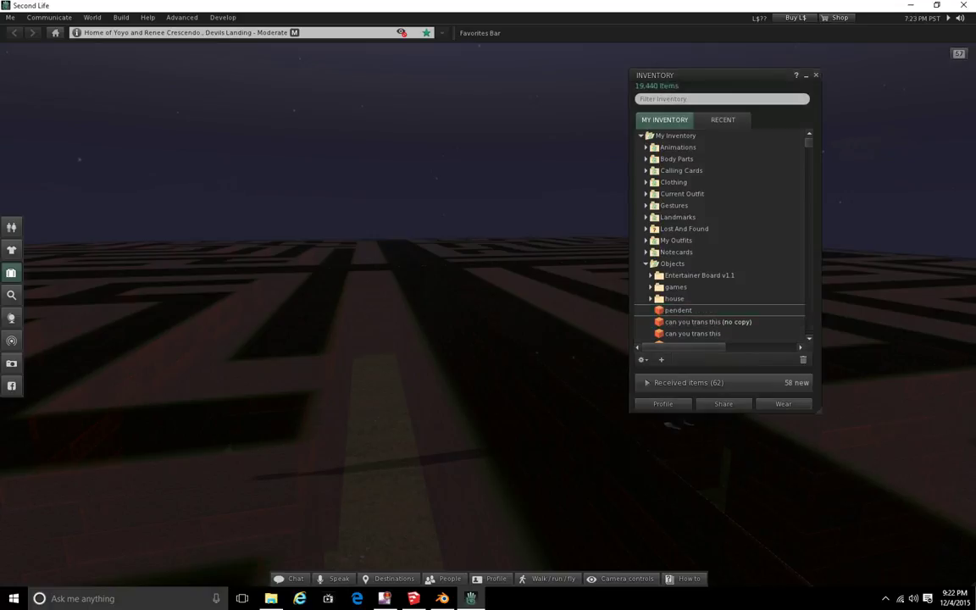
left_click_drag(474, 322, 474, 398, "alt")
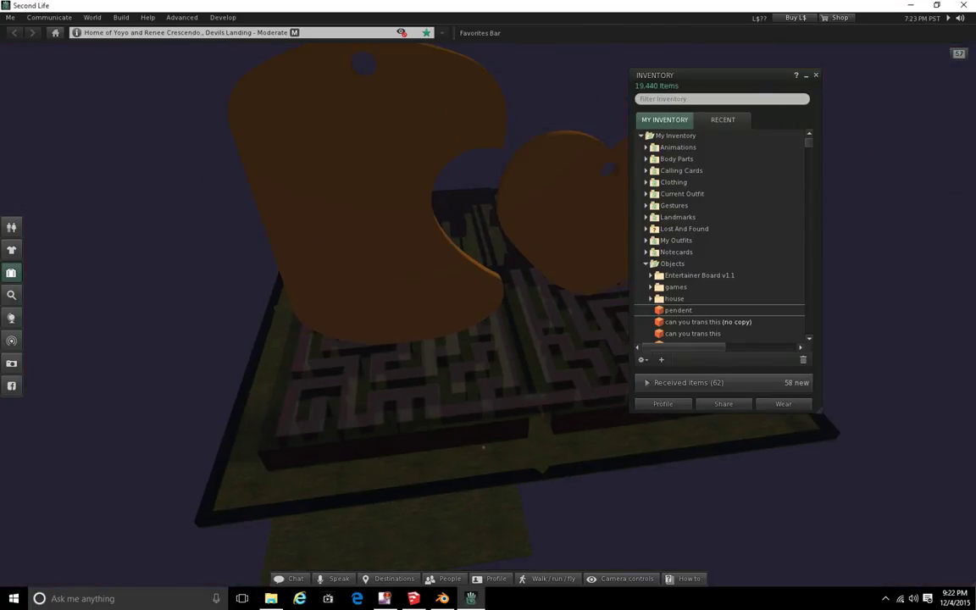
right_click(367, 120)
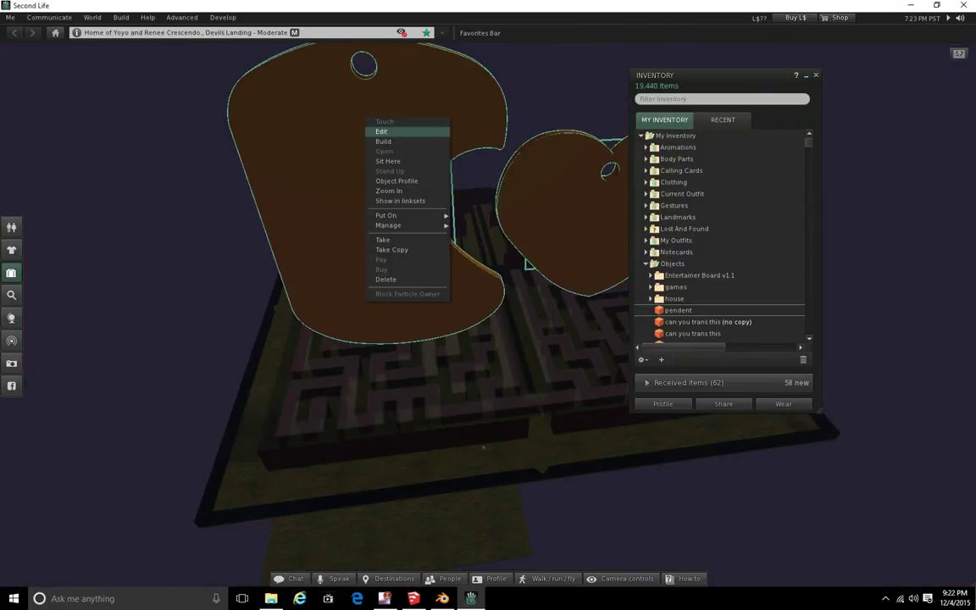
left_click(381, 132)
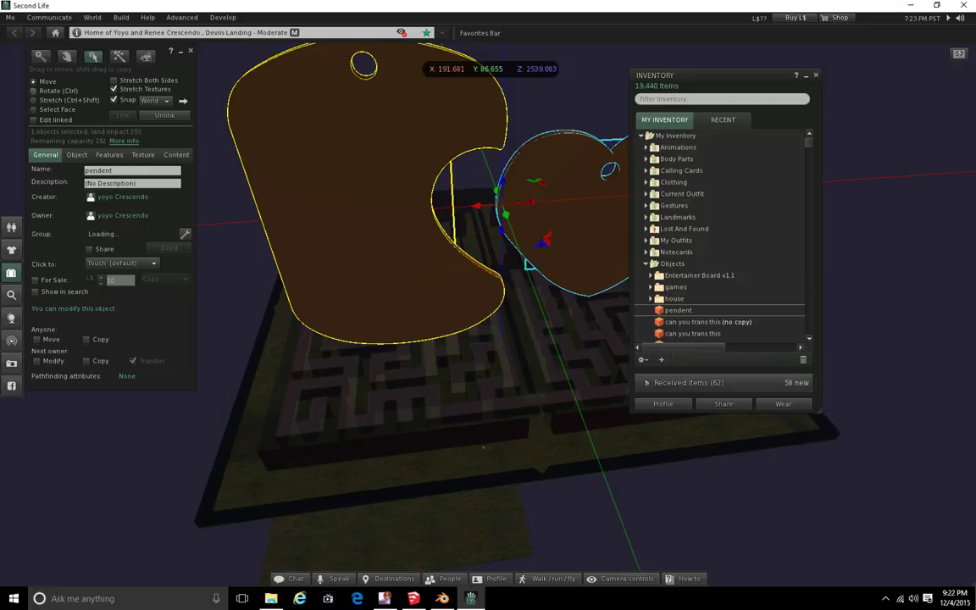
Scale the placed pendent object down by stretching it from one corner
key("ctrl+shift")
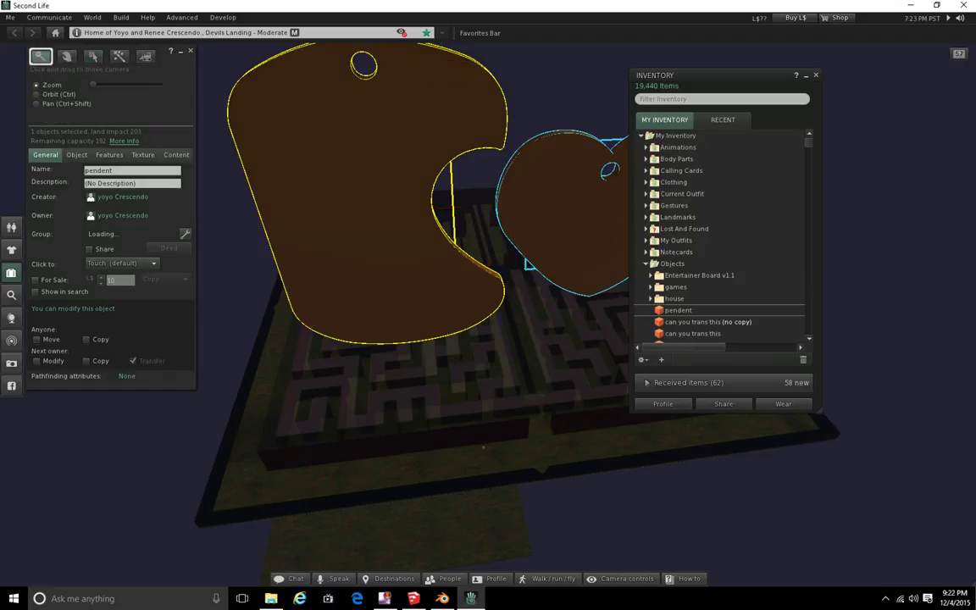
left_click_drag(339, 113, 339, 67, "ctrl+alt")
left_click_drag(403, 252, 676, 436)
left_click_drag(725, 473, 644, 385, "alt")
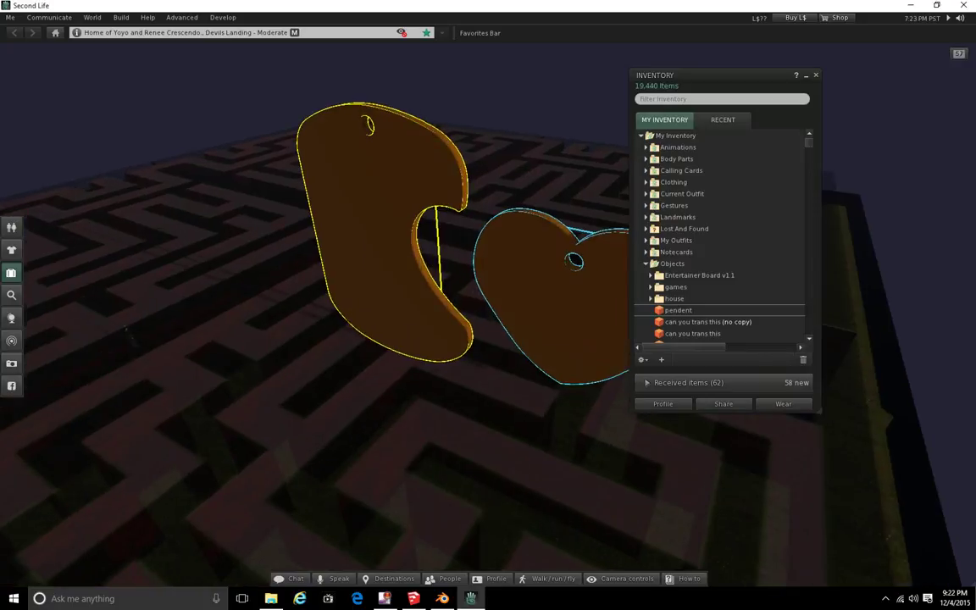
Close the inventory, select the panel faces on both the heart and the tag, and set their transparency to 80%
left_click_drag(507, 292, 282, 305, "alt")
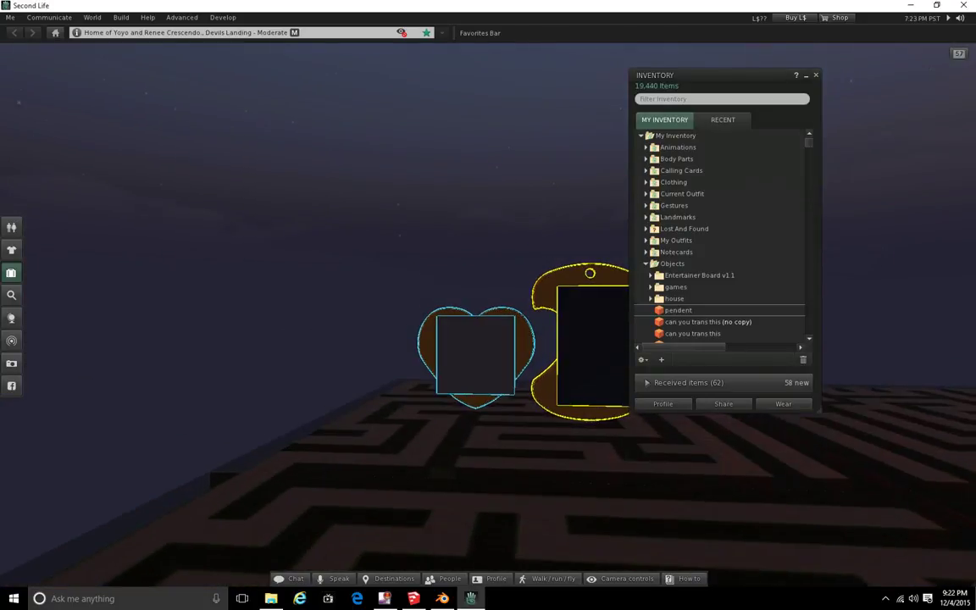
key("ctrl+i")
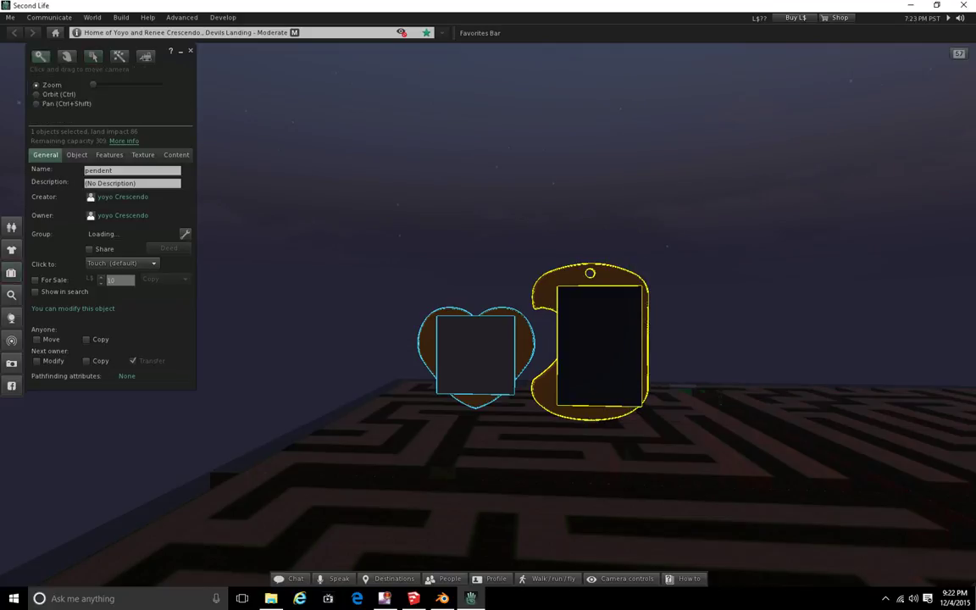
left_click_drag(578, 321, 577, 279, "alt")
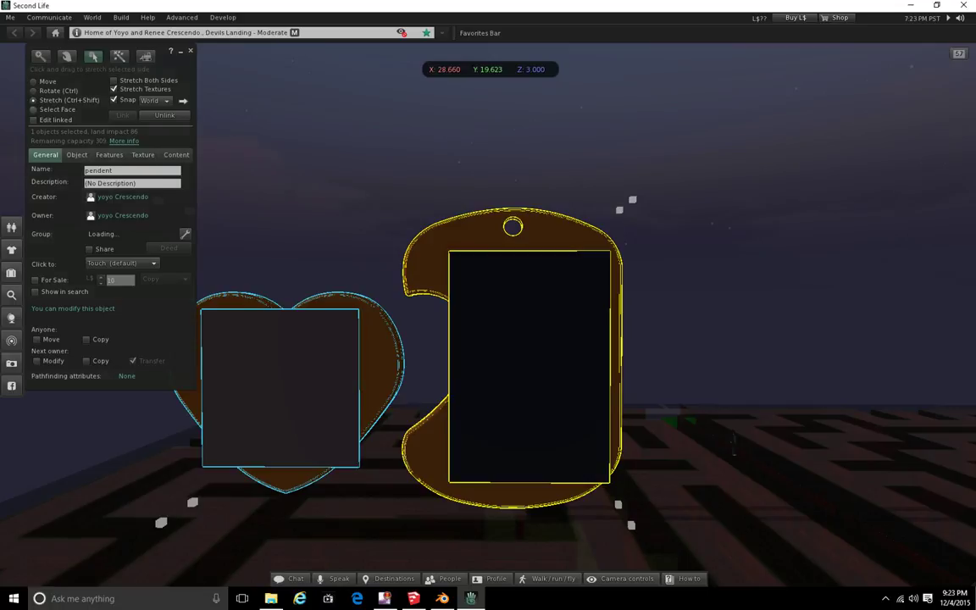
left_click(34, 110)
left_click(280, 382)
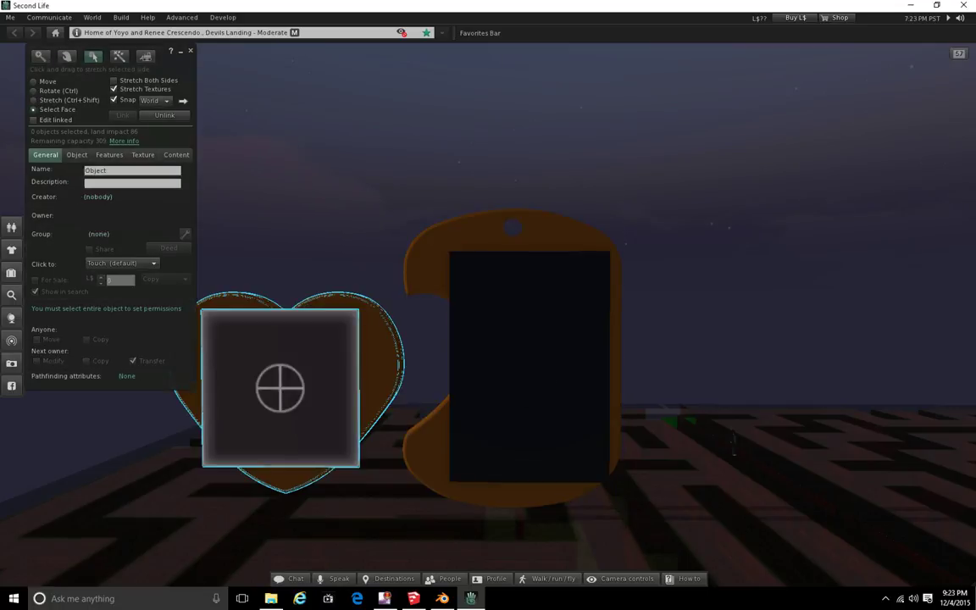
left_click(530, 367, "shift")
left_click(143, 156)
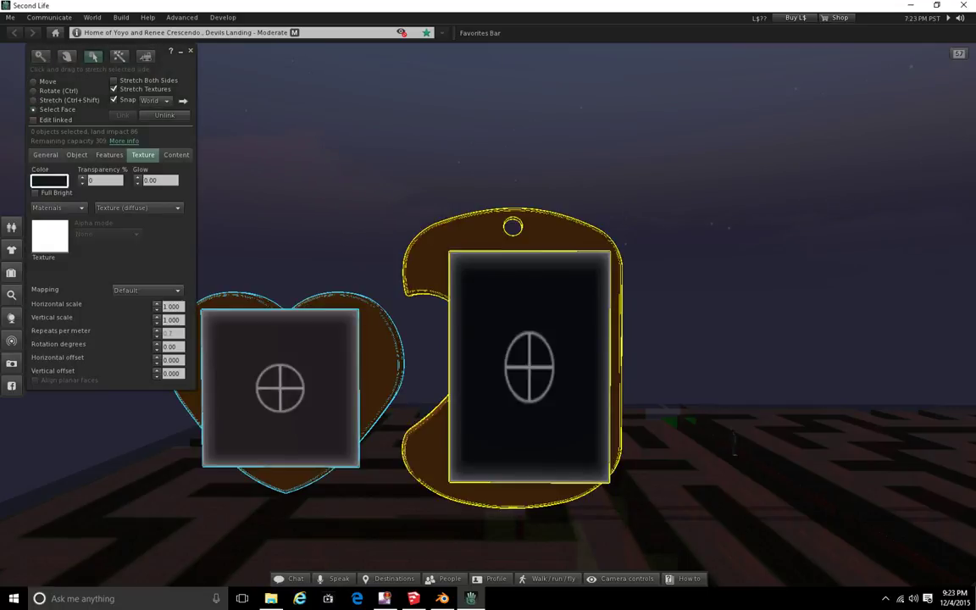
scroll(104, 181, "up", 18)
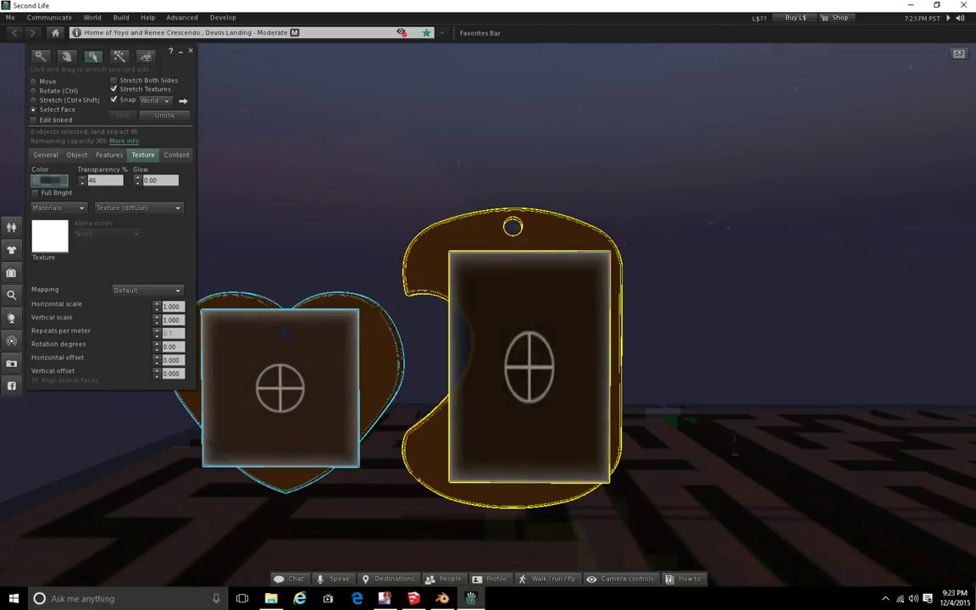
scroll(104, 180, "up", 19)
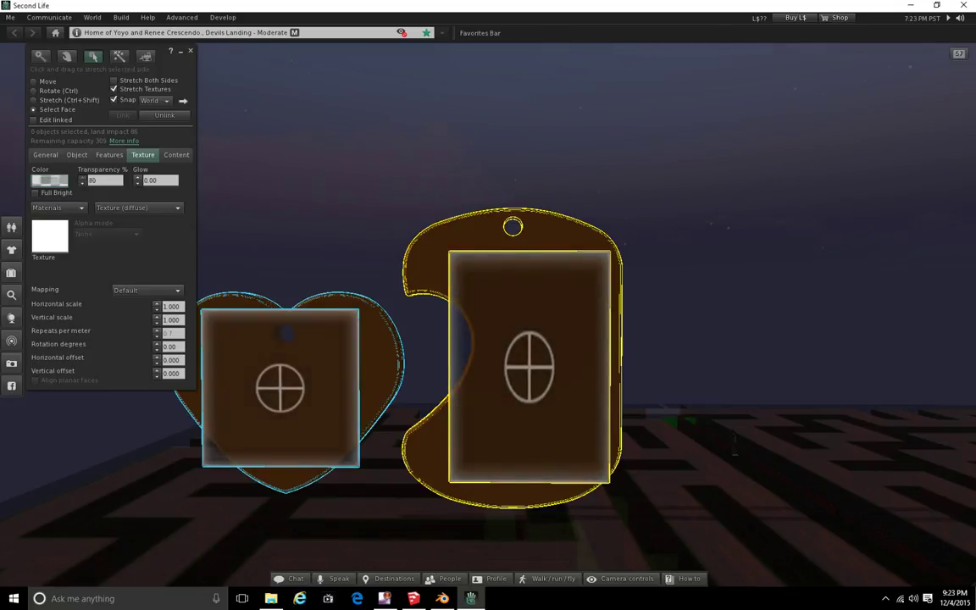
Raise the selected heart and tag panel faces' transparency to 100% and finish editing
key("Up")
key("Up")
key("Up")
key("Up")
key("Up")
key("Up")
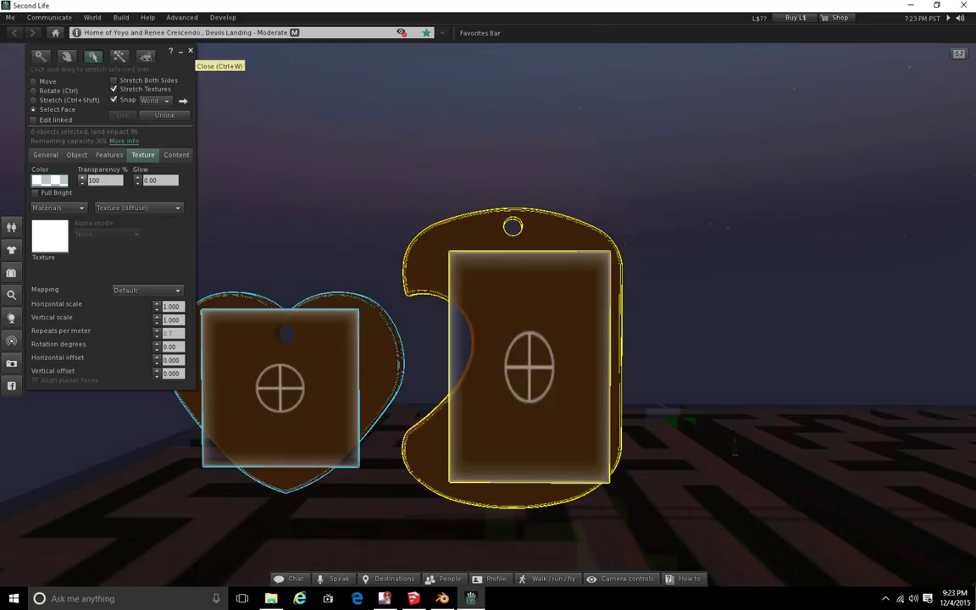
left_click(191, 51)
left_click_drag(488, 314, 424, 288, "alt")
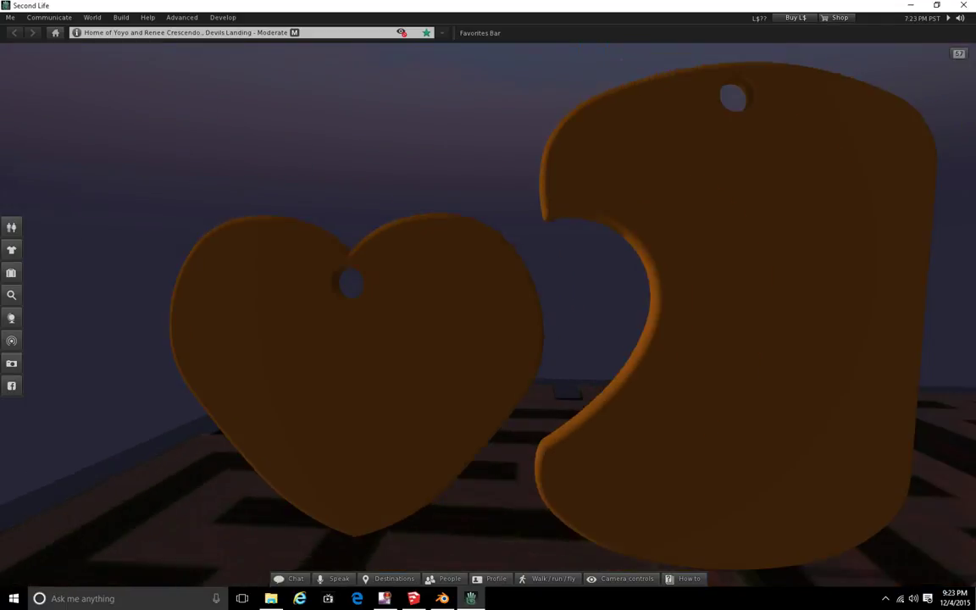
left_click(122, 17)
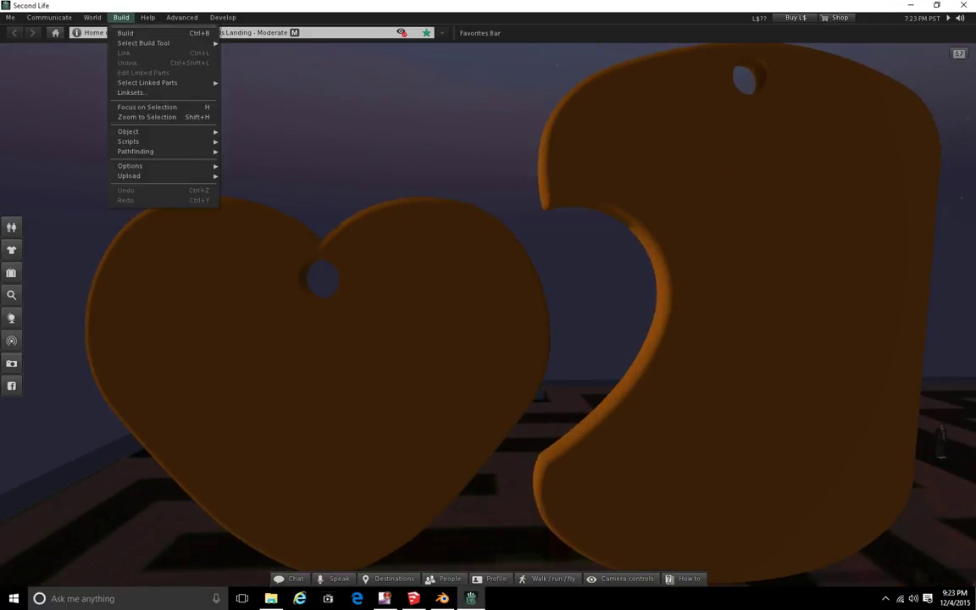
mouse_move(128, 176)
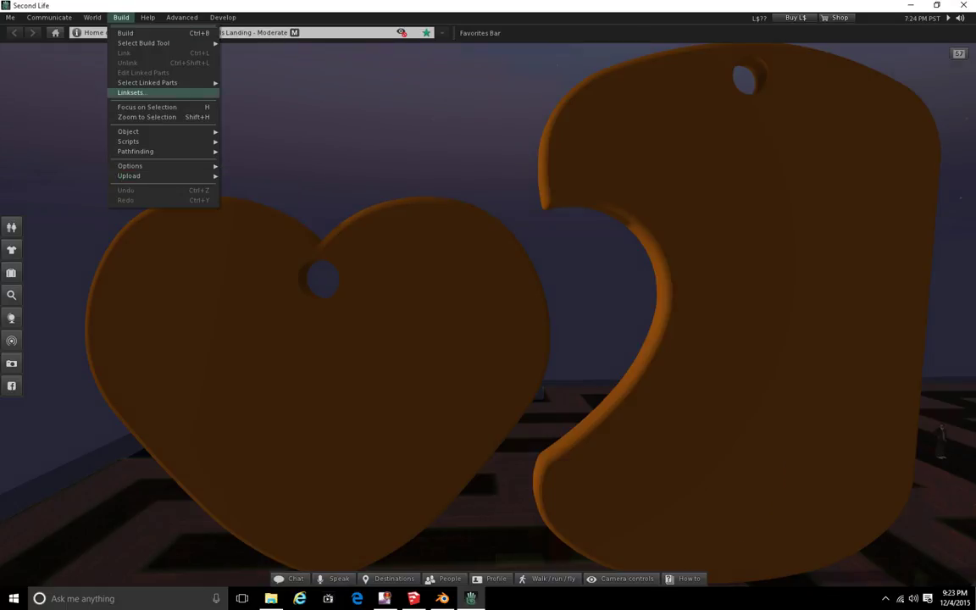
left_click_drag(475, 322, 449, 364, "alt")
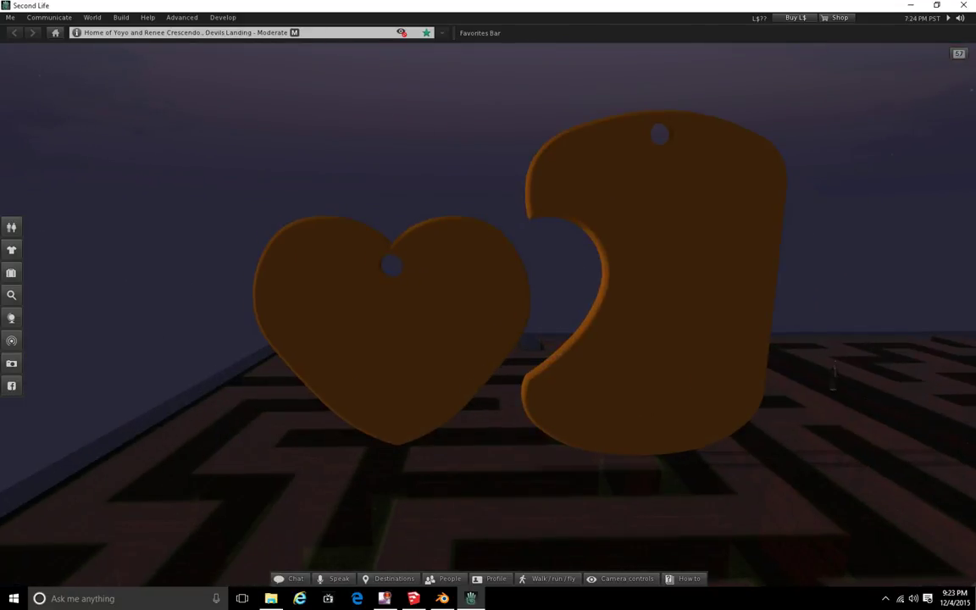
Open the pendant for editing and unlink it so the heart and the tag become separate objects
right_click(485, 312)
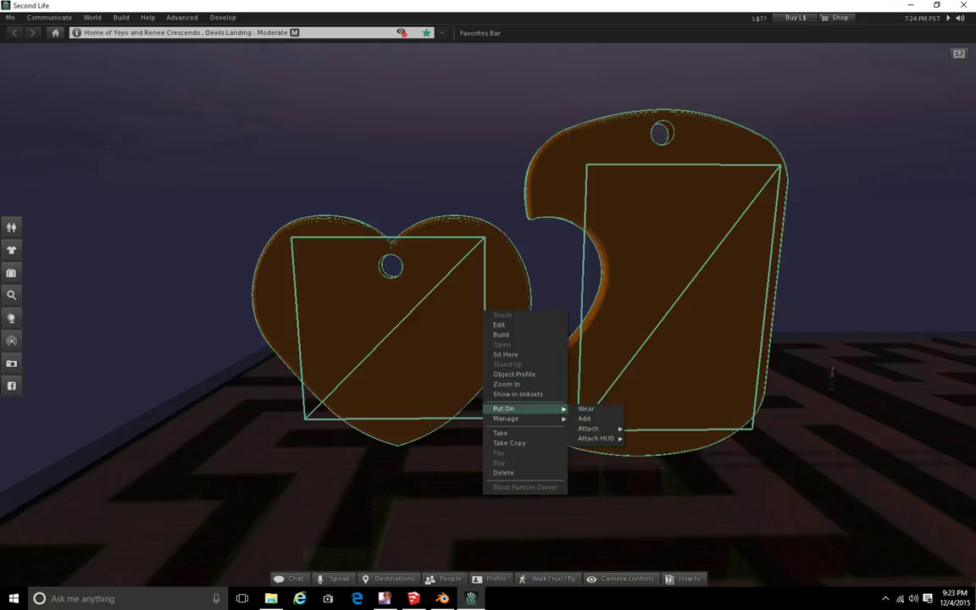
left_click(499, 325)
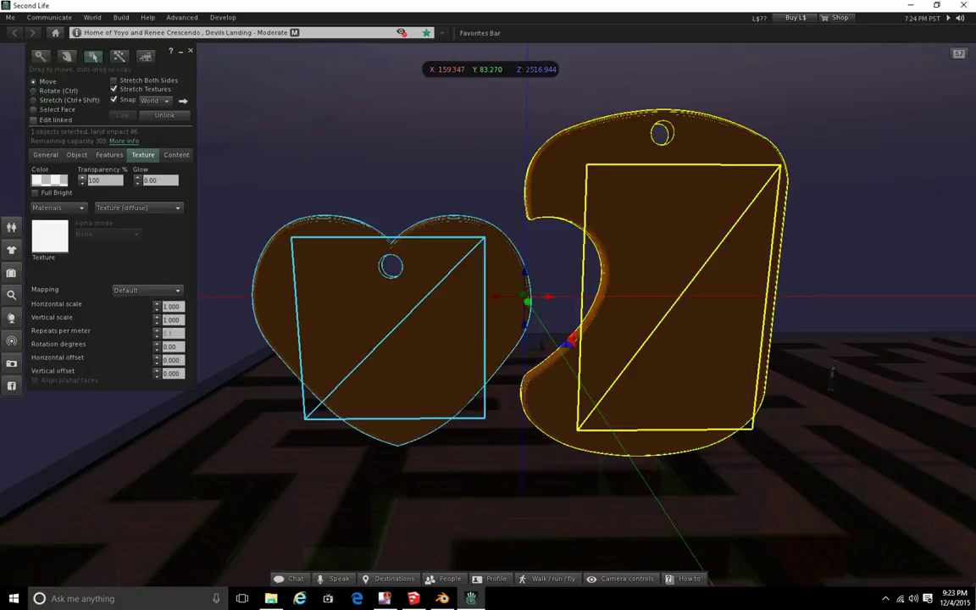
left_click(34, 120)
left_click(164, 115)
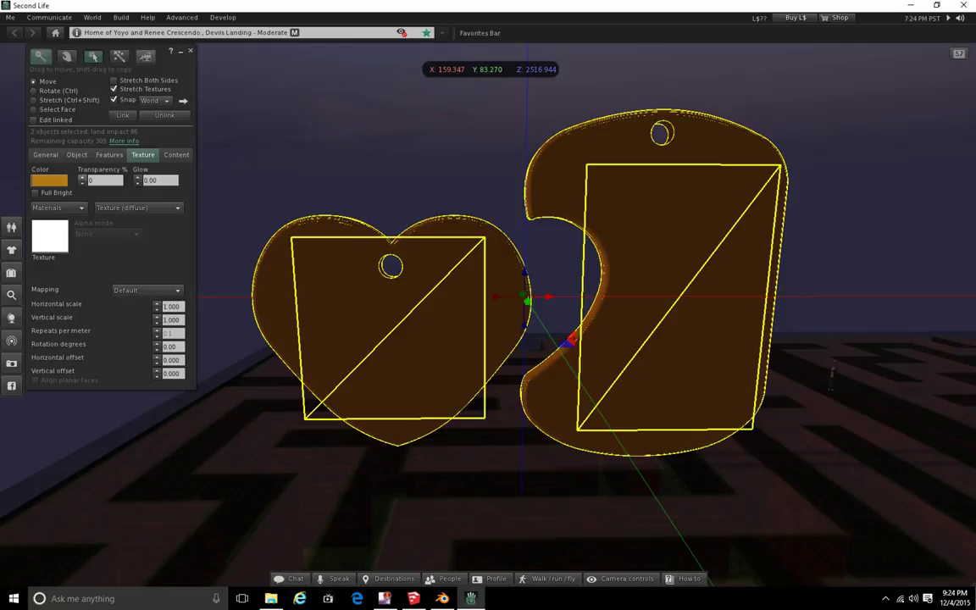
left_click(509, 483)
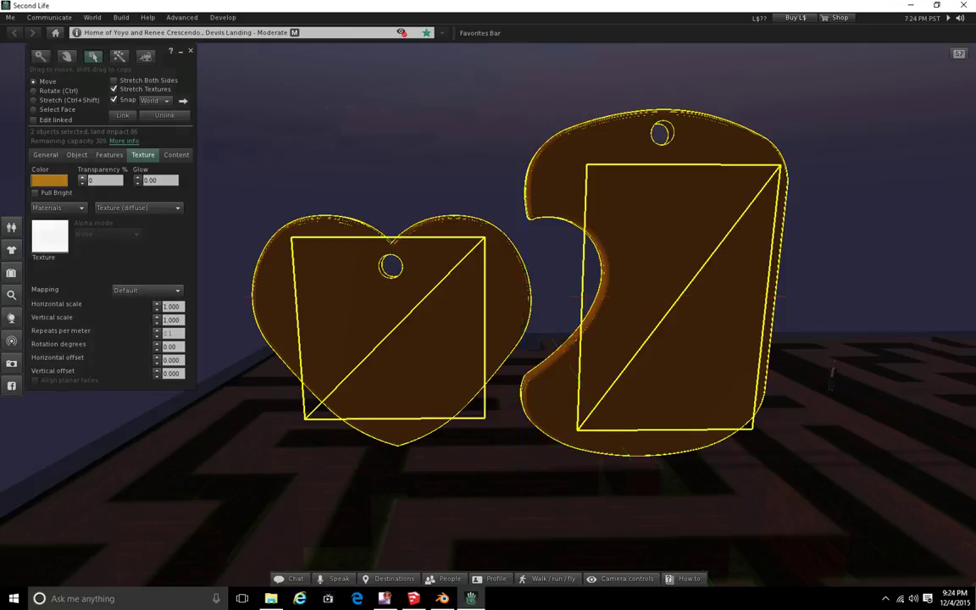
Move the tag sideways away from the heart and select the heart on its own
left_click(661, 297)
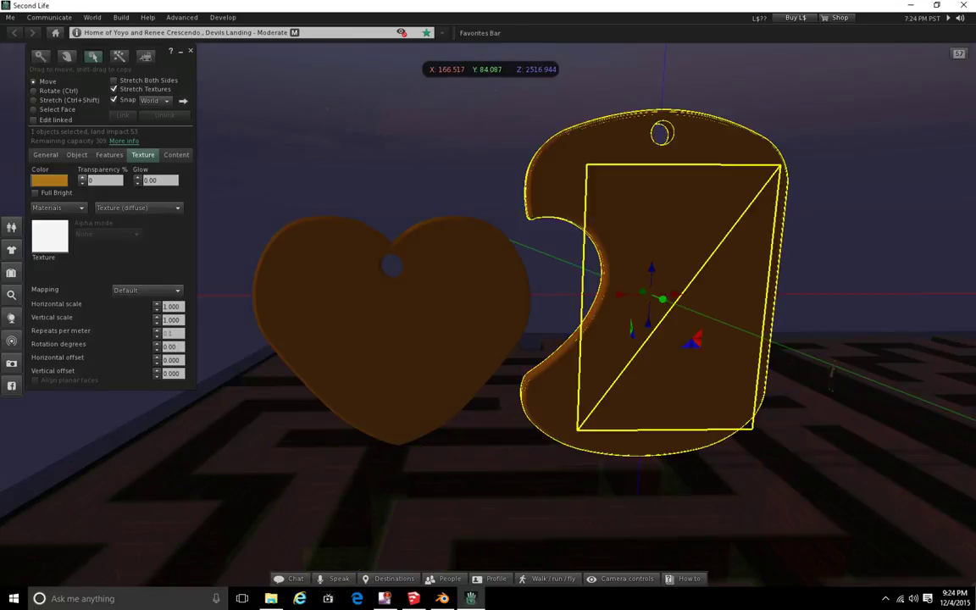
left_click_drag(694, 341, 845, 345)
left_click(429, 346)
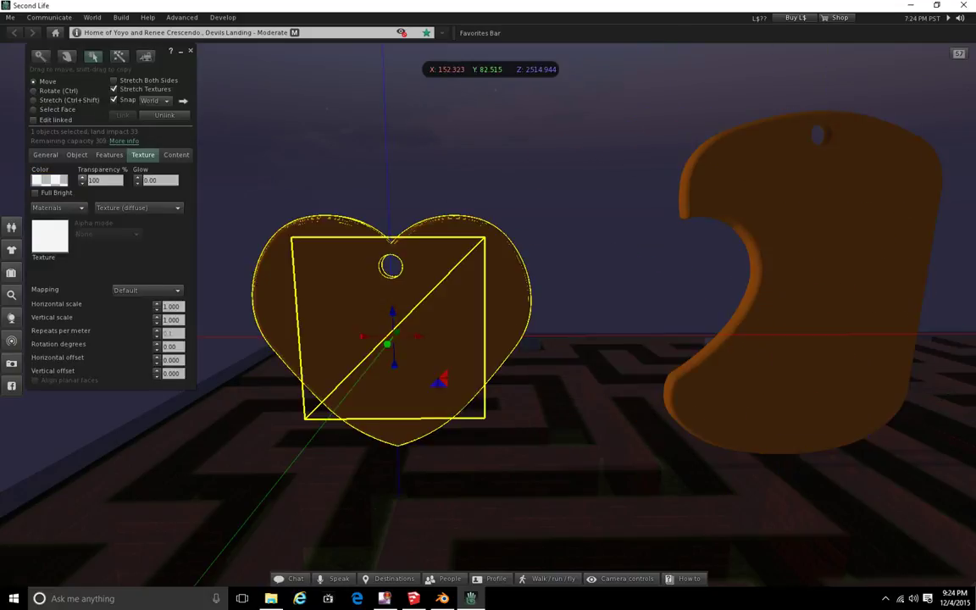
Look around the labyrinth entrance and examine the separated heart and tag above the maze
left_click_drag(430, 346, 430, 346, "alt")
left_click_drag(788, 296, 617, 349, "alt")
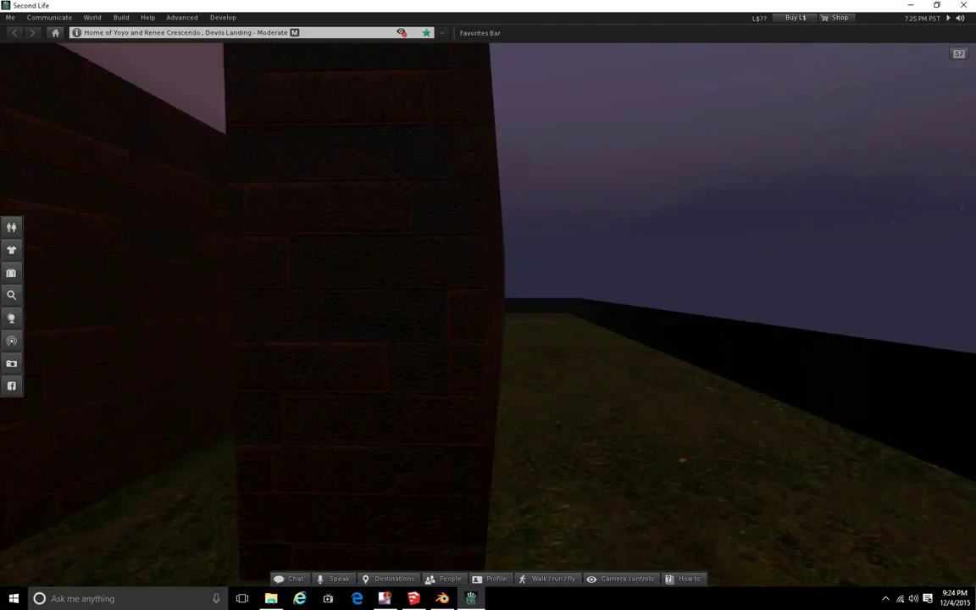
key("Left")
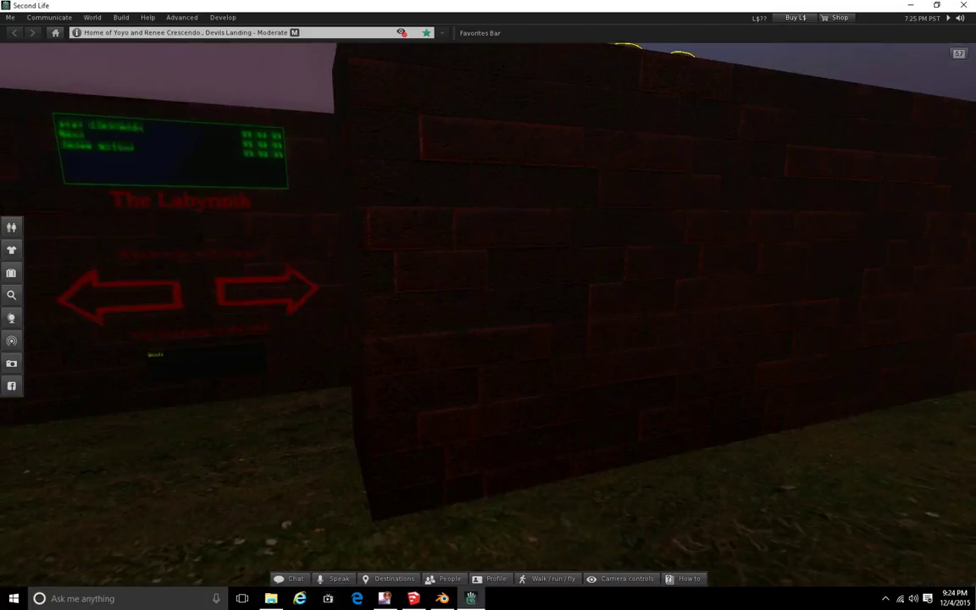
key("Left")
key("Right")
key("Left")
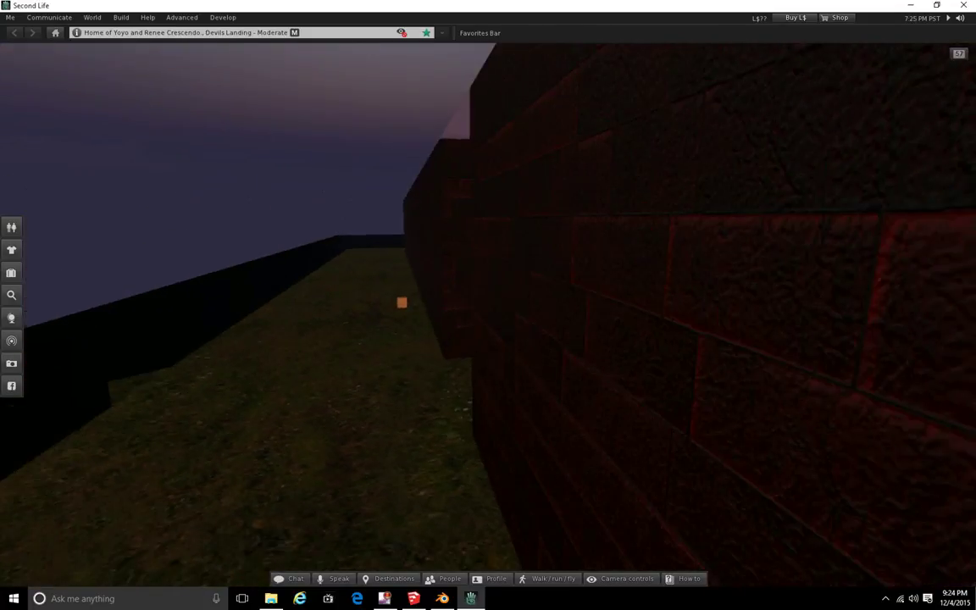
key("Right")
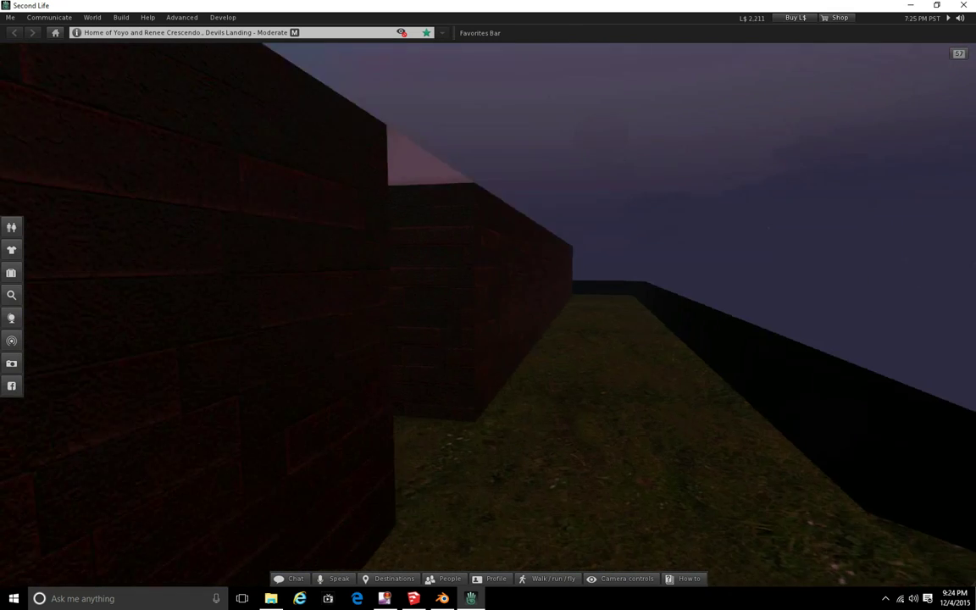
left_click_drag(488, 313, 396, 402, "ctrl+alt")
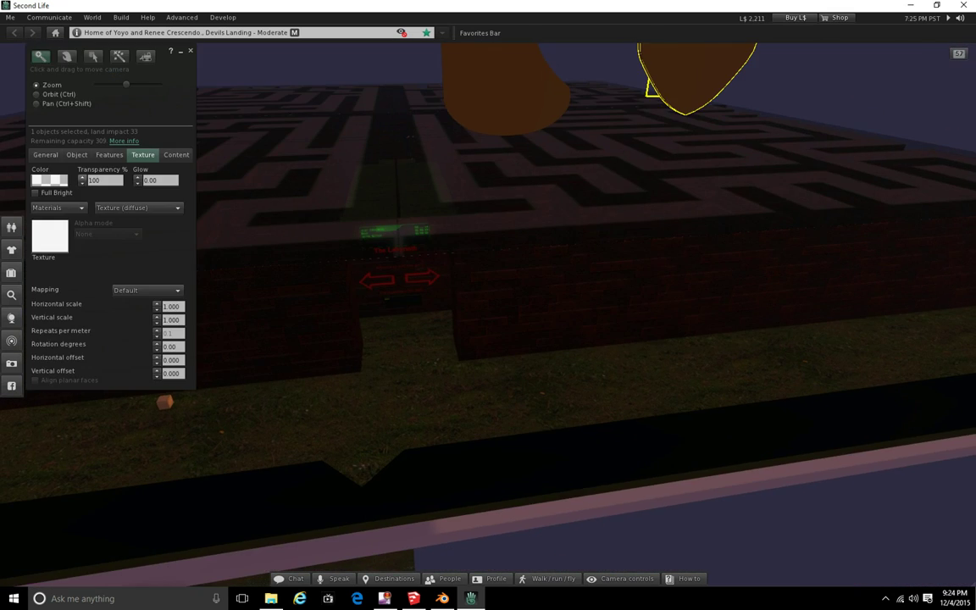
key("Escape")
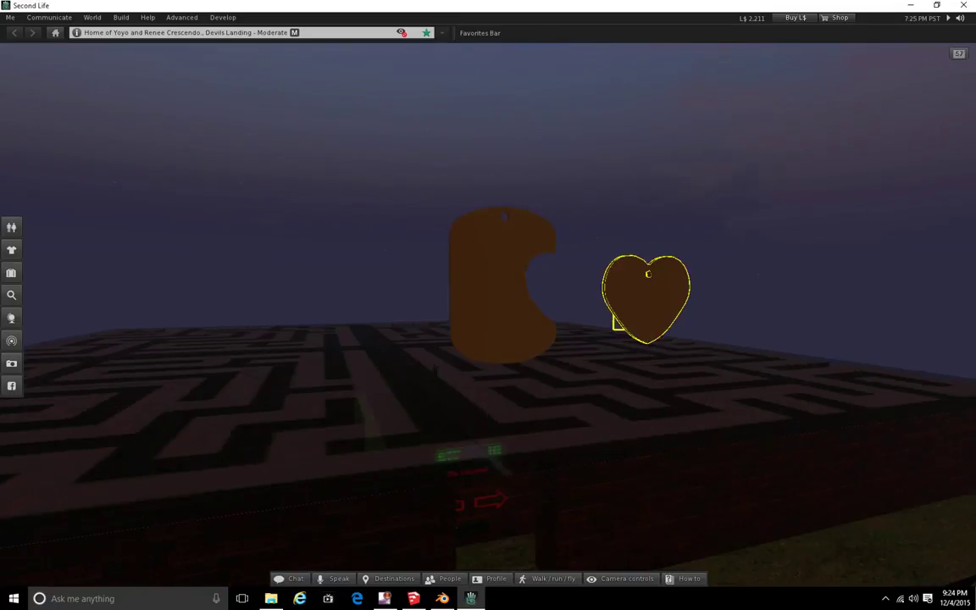
mouse_move(488, 313)
left_mouse_down("alt")
mouse_move(483, 271)
mouse_move(542, 320)
mouse_move(495, 298)
left_mouse_up("alt")
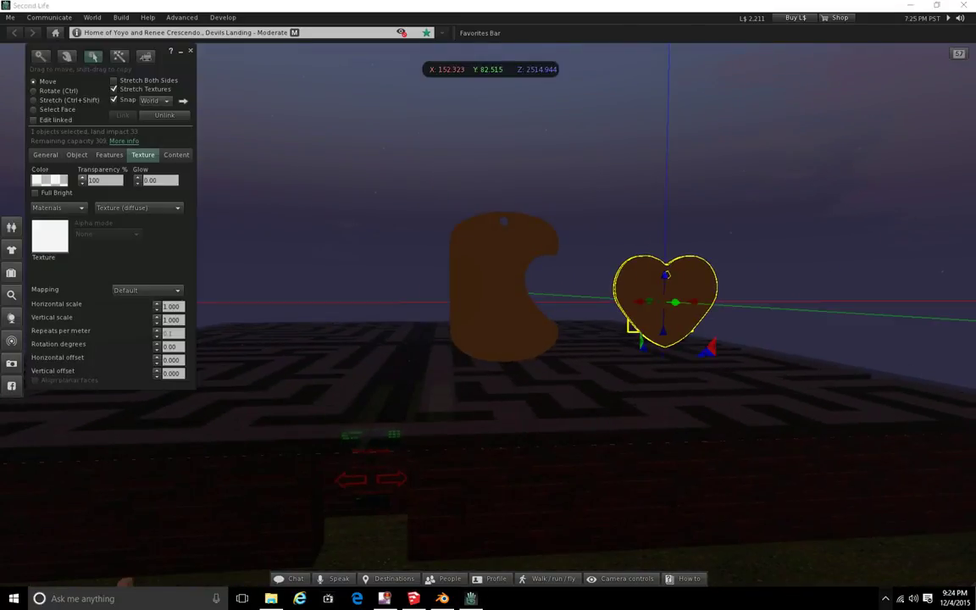